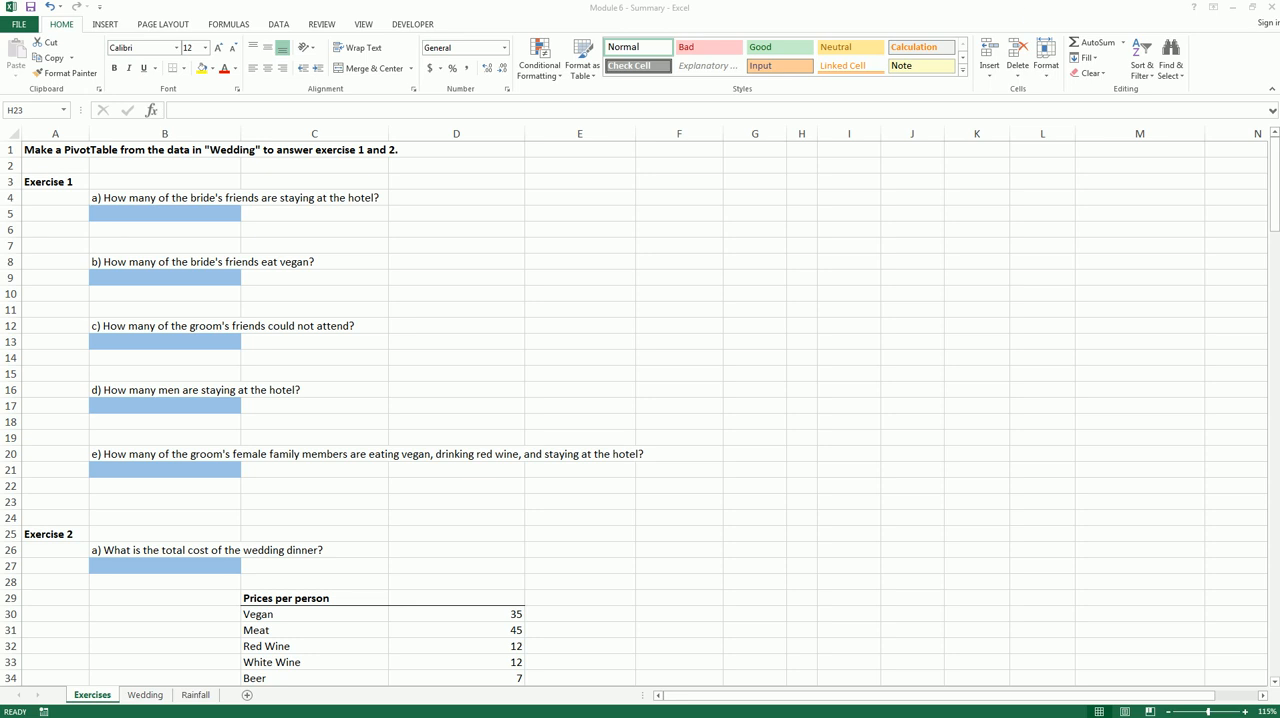
Examine the Exercise 1 instructions and the guest list with its column headers on the Wedding sheet
click(78, 180)
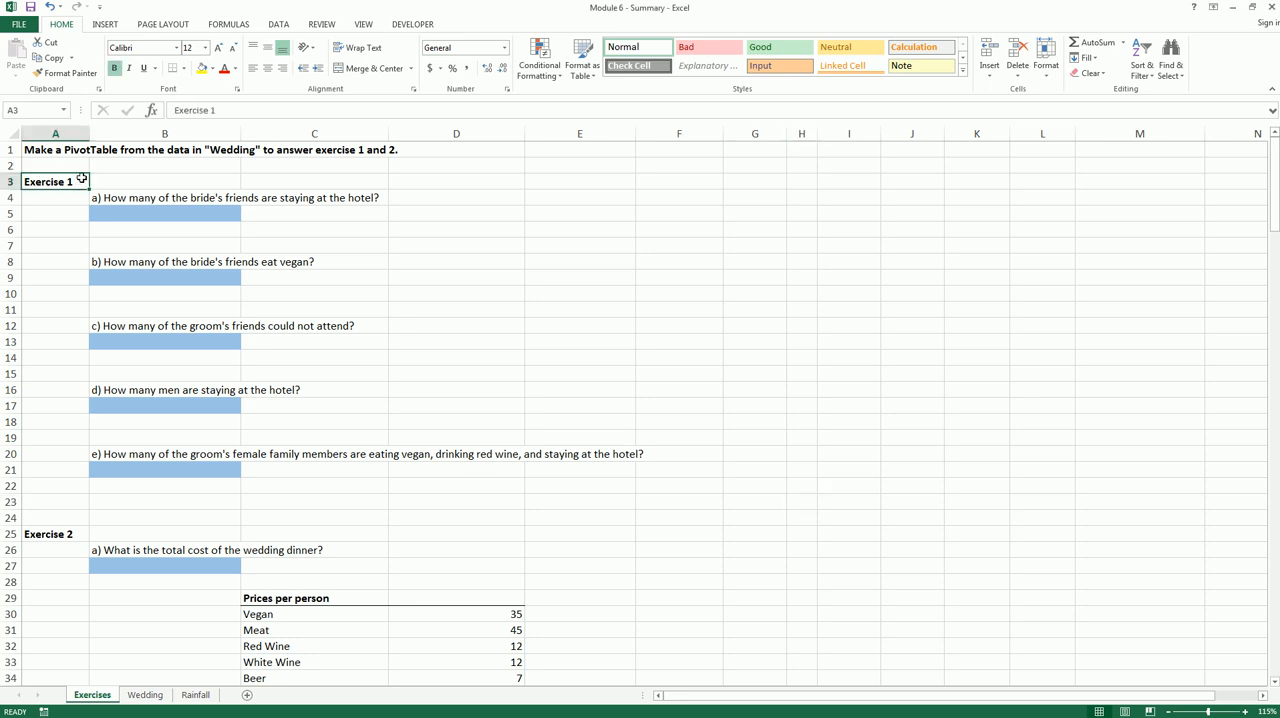
click(67, 152)
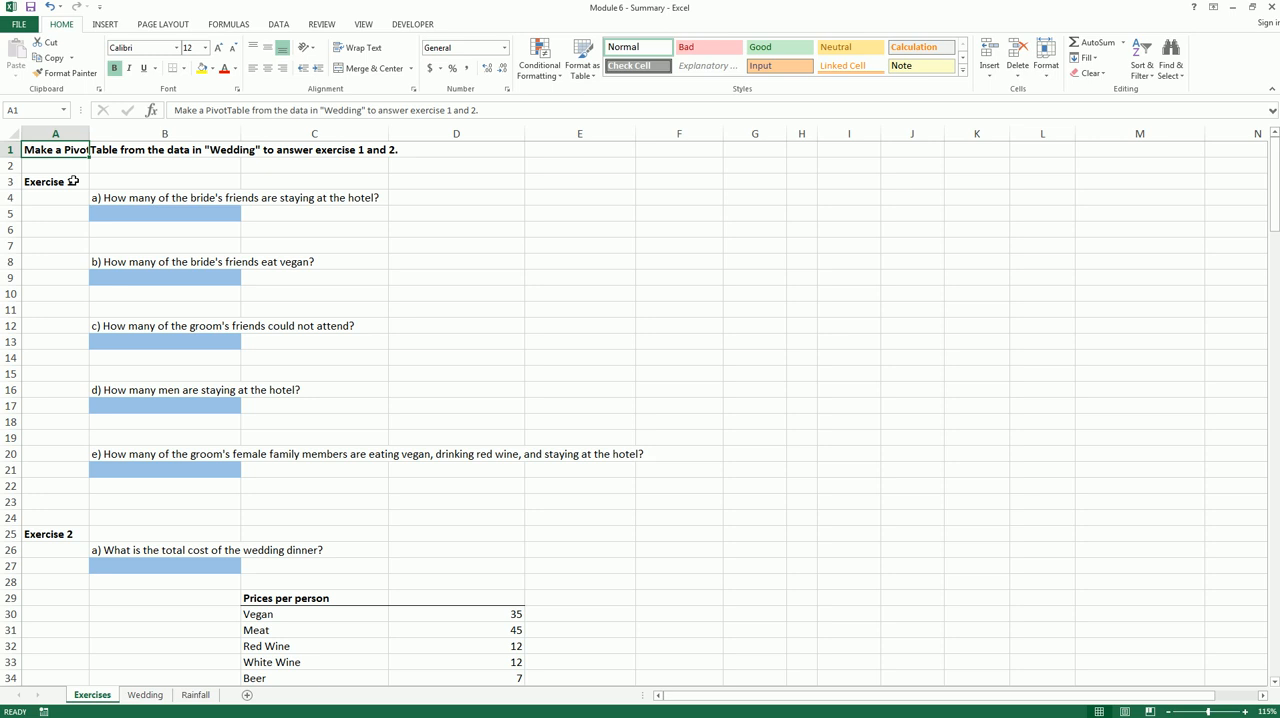
click(155, 697)
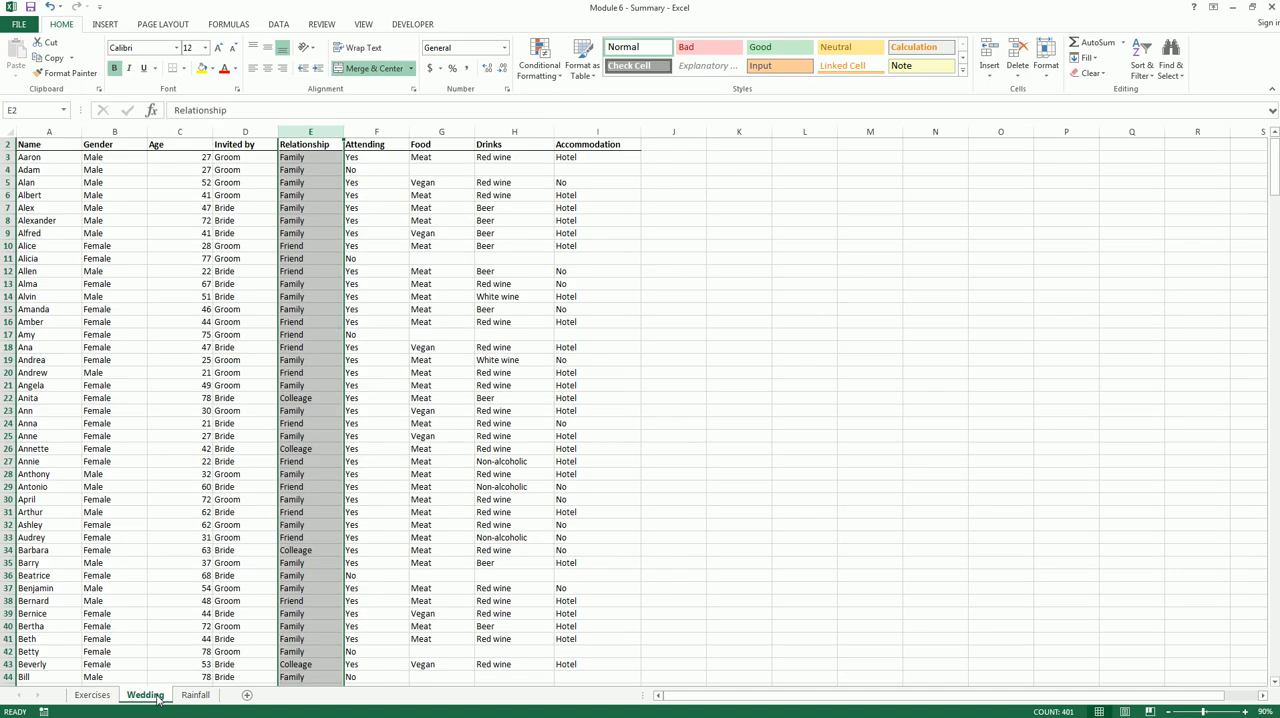
click(212, 474)
scroll(212, 474, up, 1)
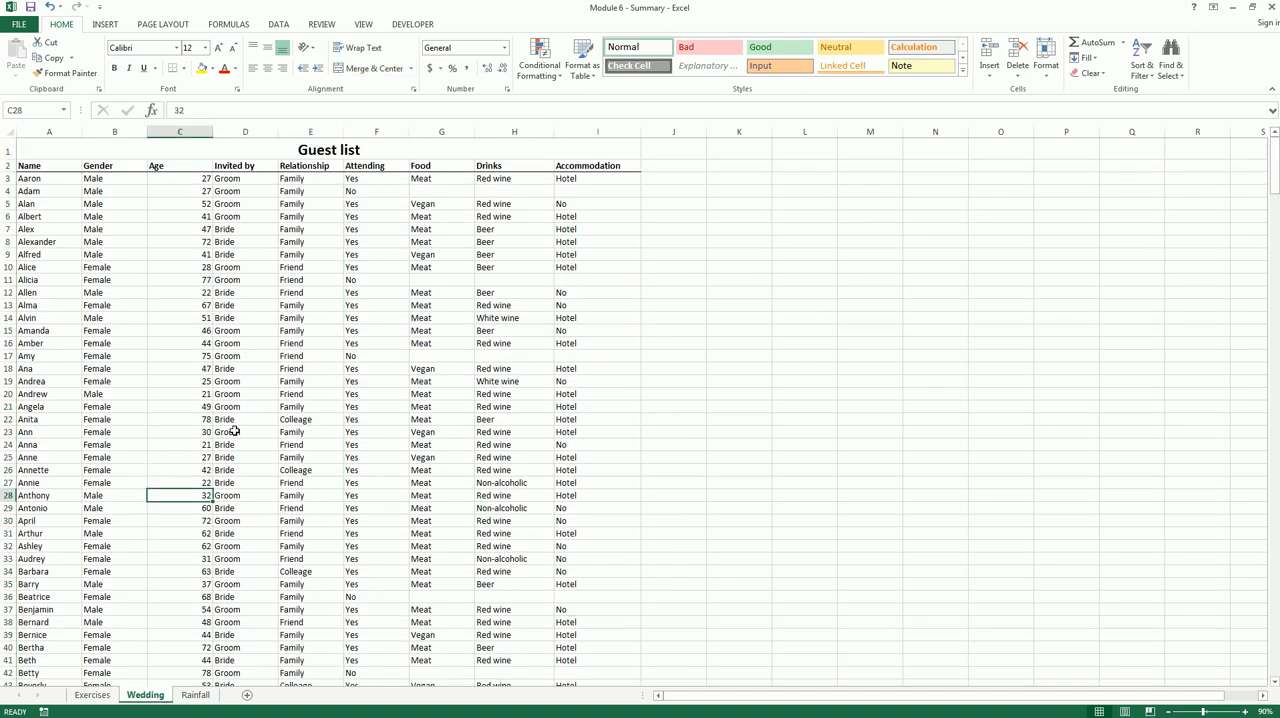
click(345, 148)
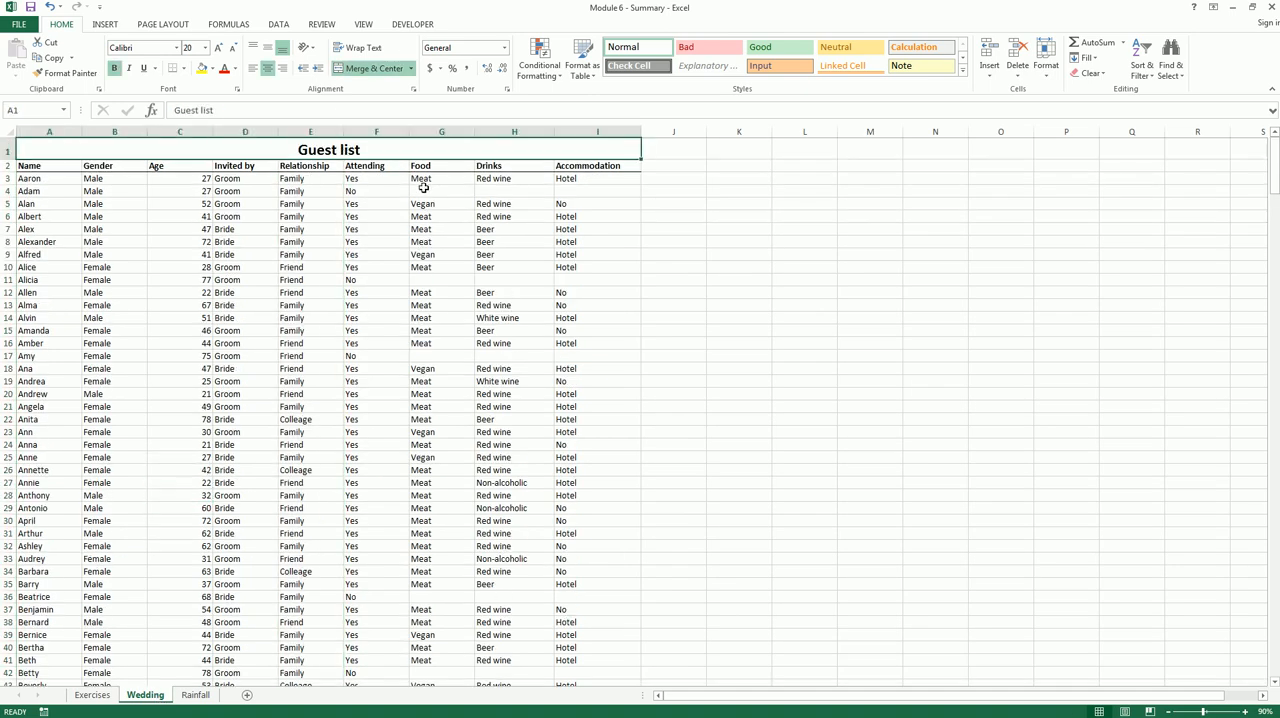
click(63, 165)
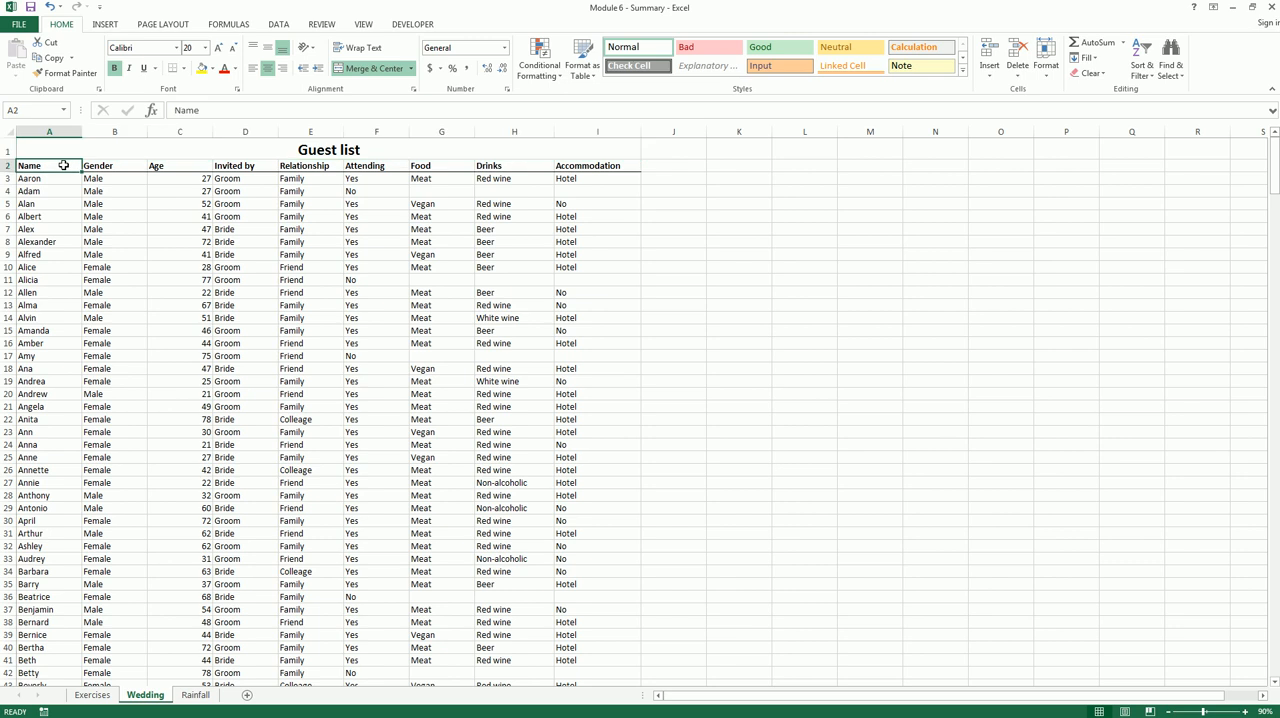
drag(63, 165, 566, 166)
click(566, 165)
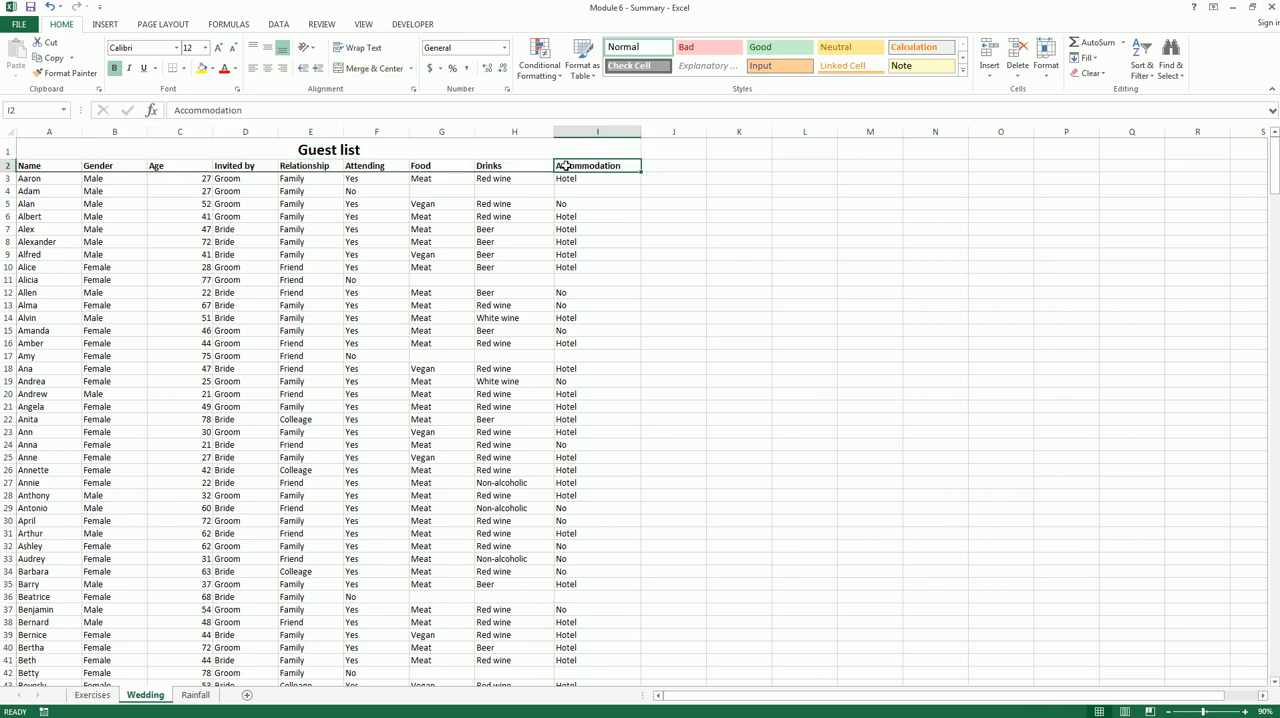
Create a PivotTable from range A2:I402 of the Wedding sheet, placed at cell F2 of the existing Exercises sheet
click(64, 169)
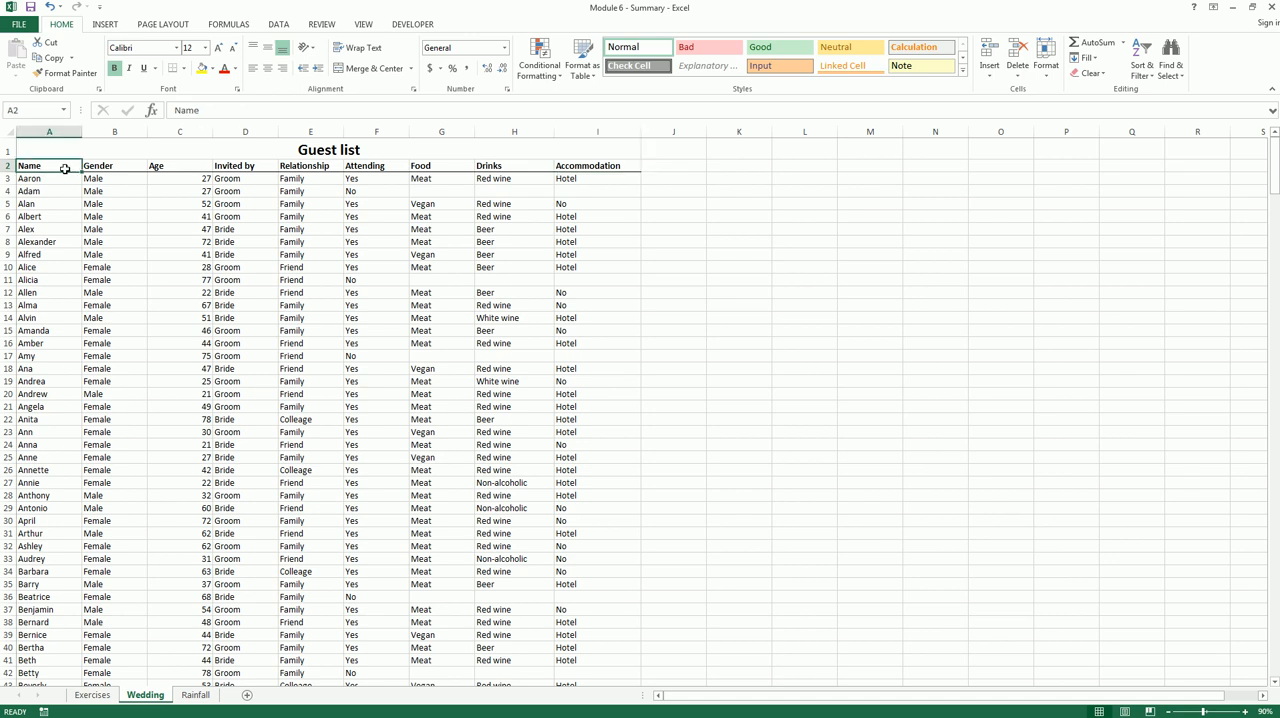
key(ctrl+shift+Right)
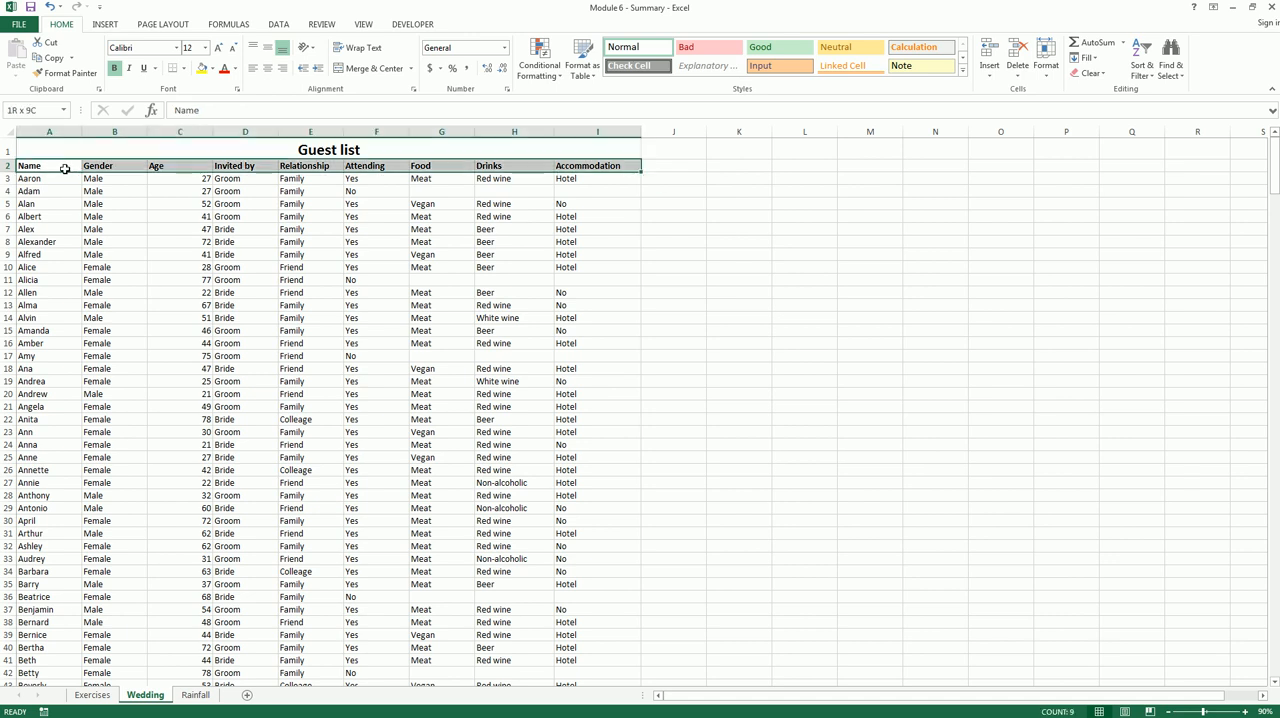
key(ctrl+shift+Down)
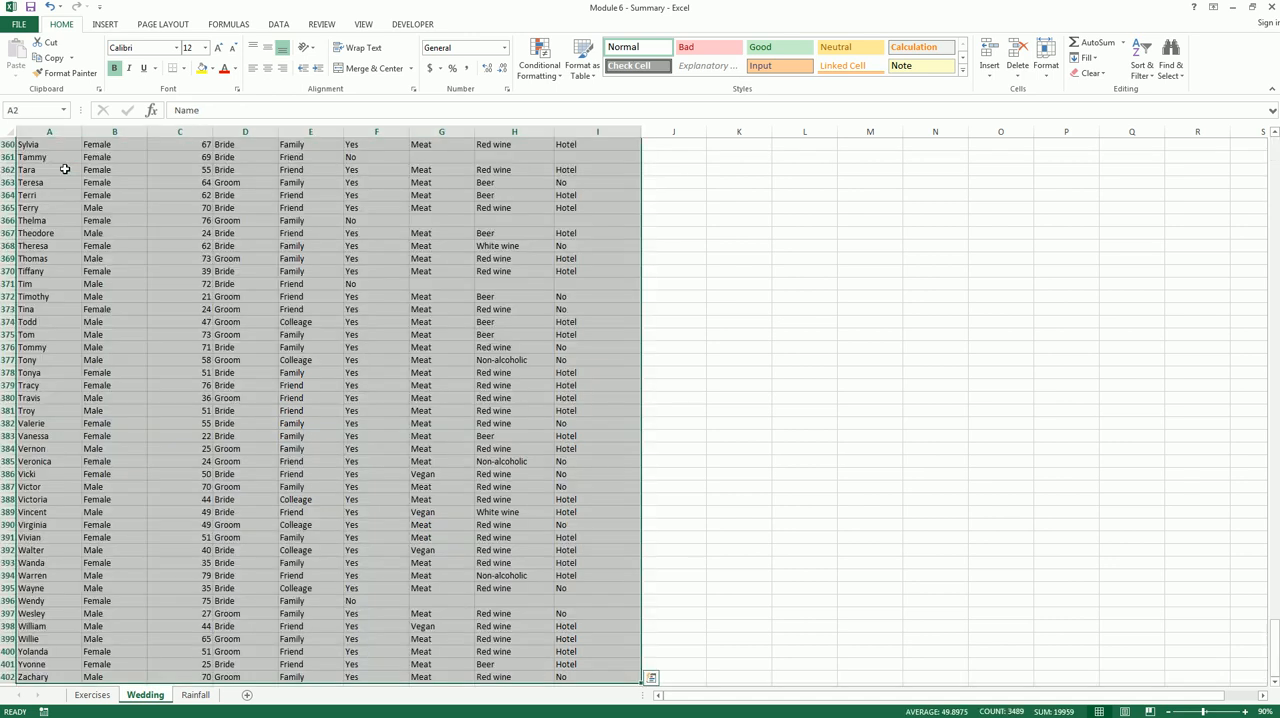
scroll(80, 280, up, 19)
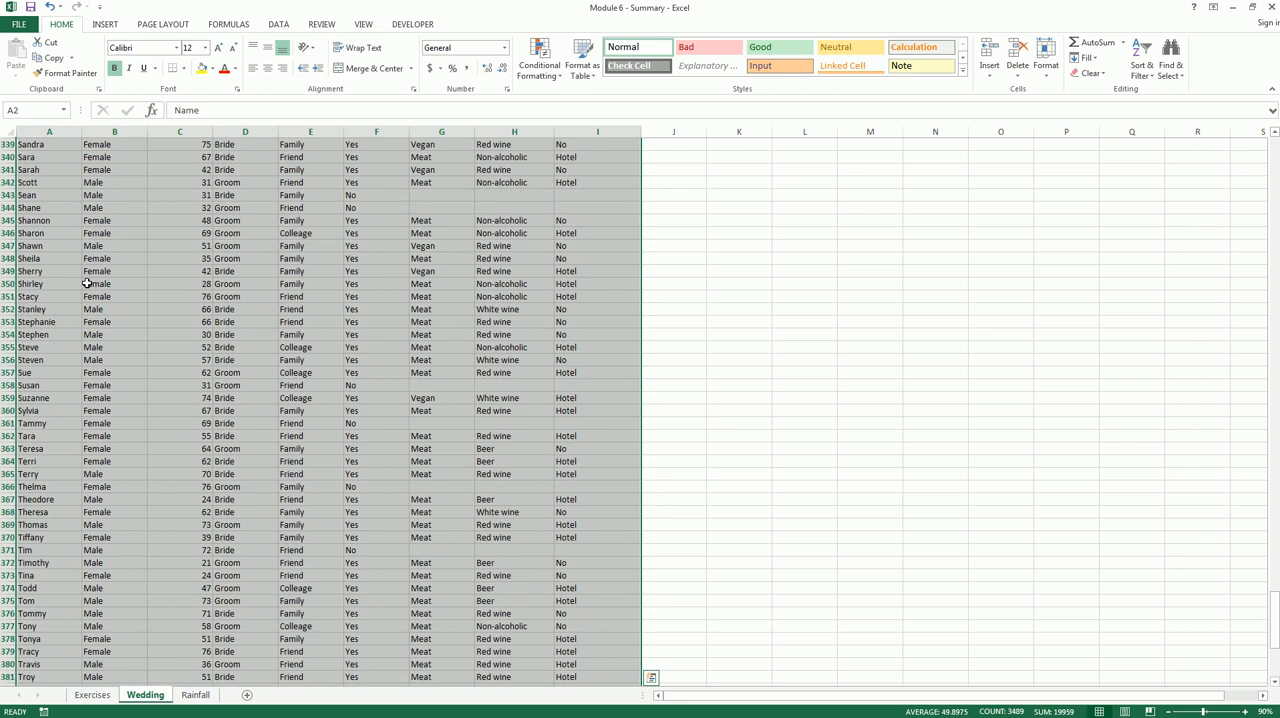
click(104, 25)
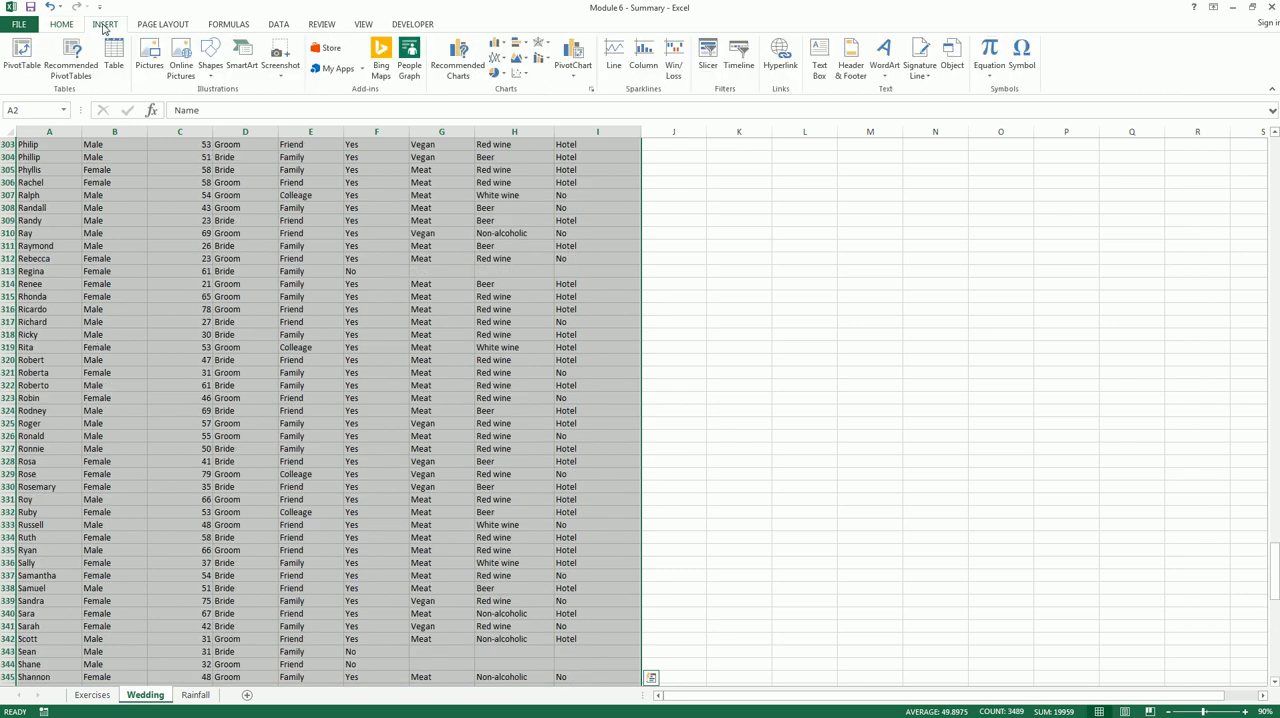
click(22, 60)
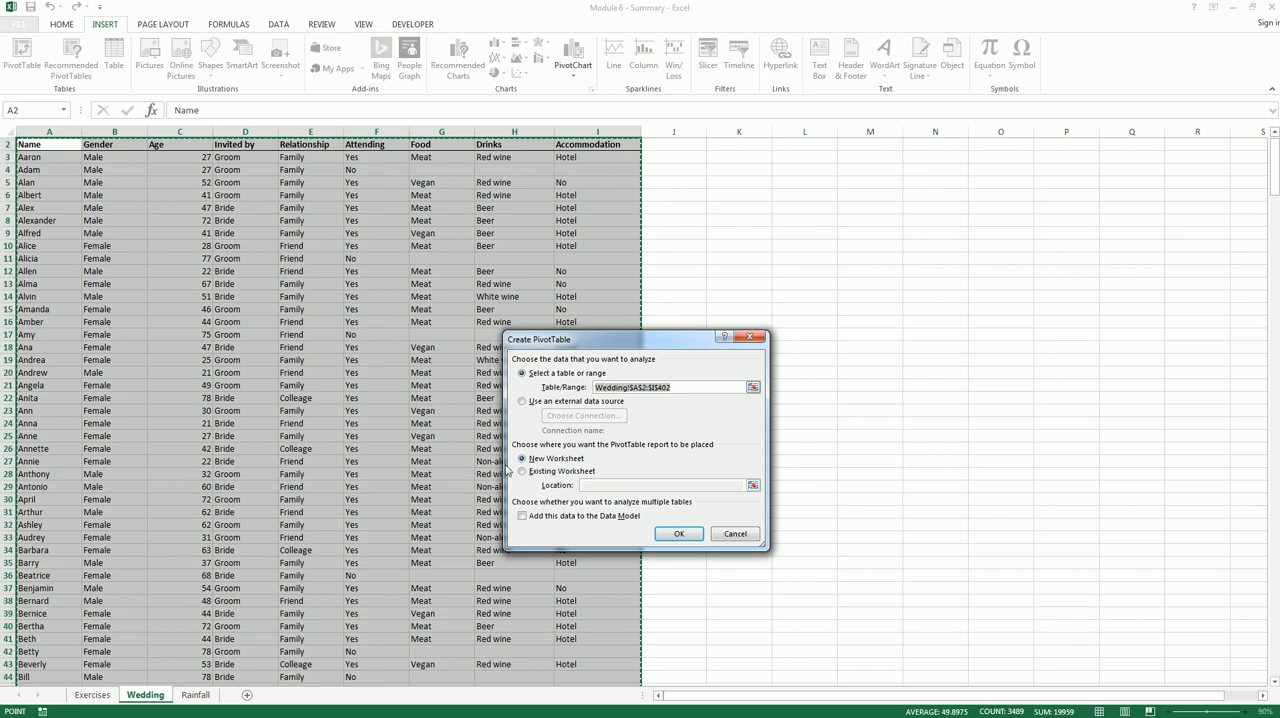
click(521, 471)
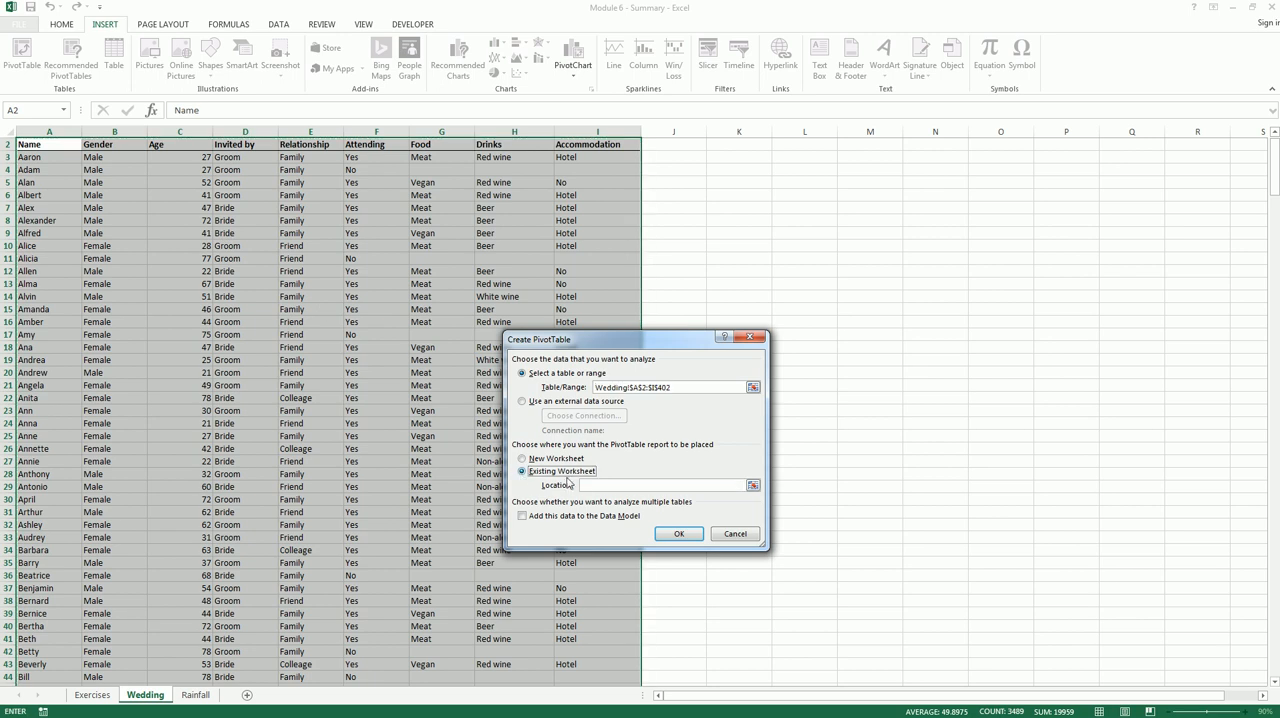
click(92, 695)
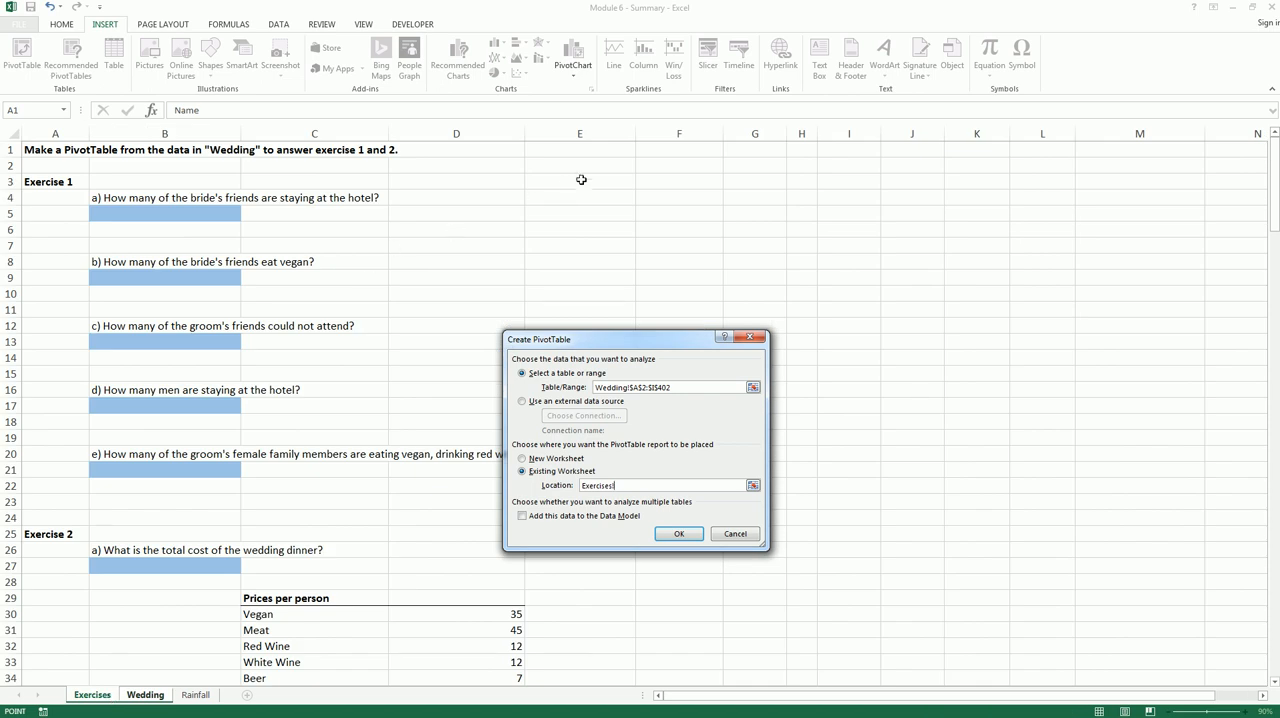
click(655, 168)
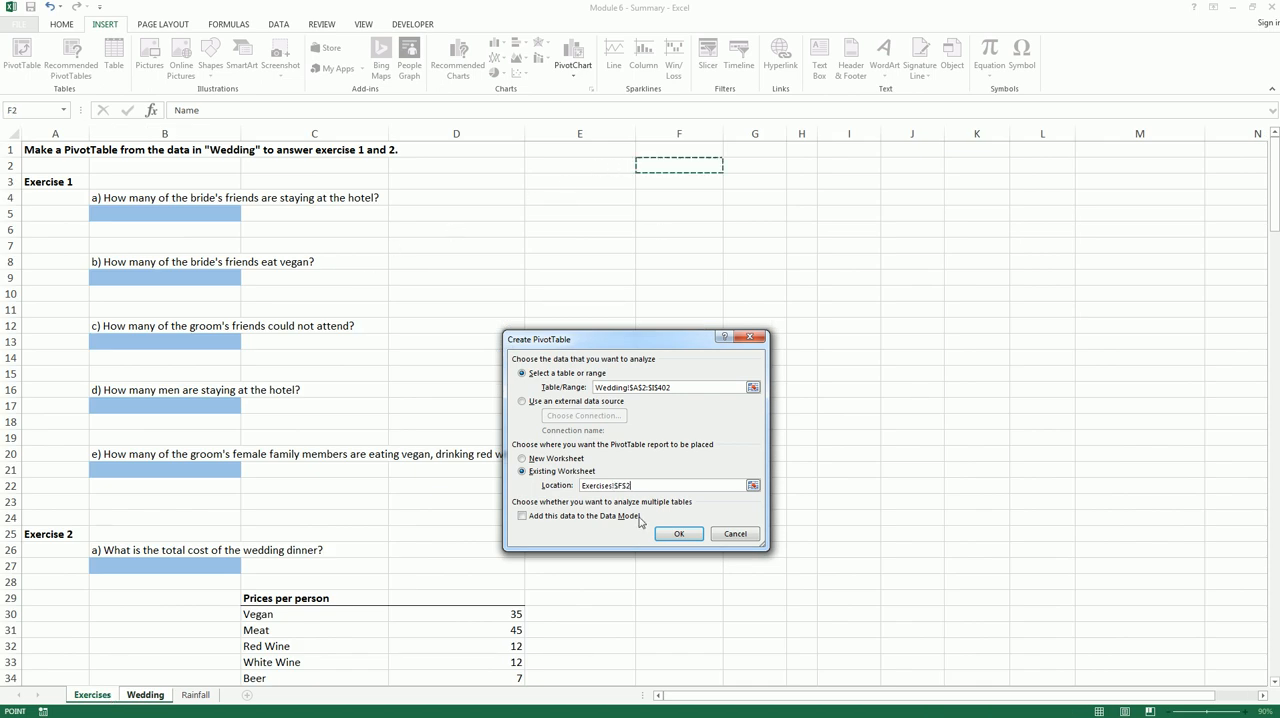
click(678, 534)
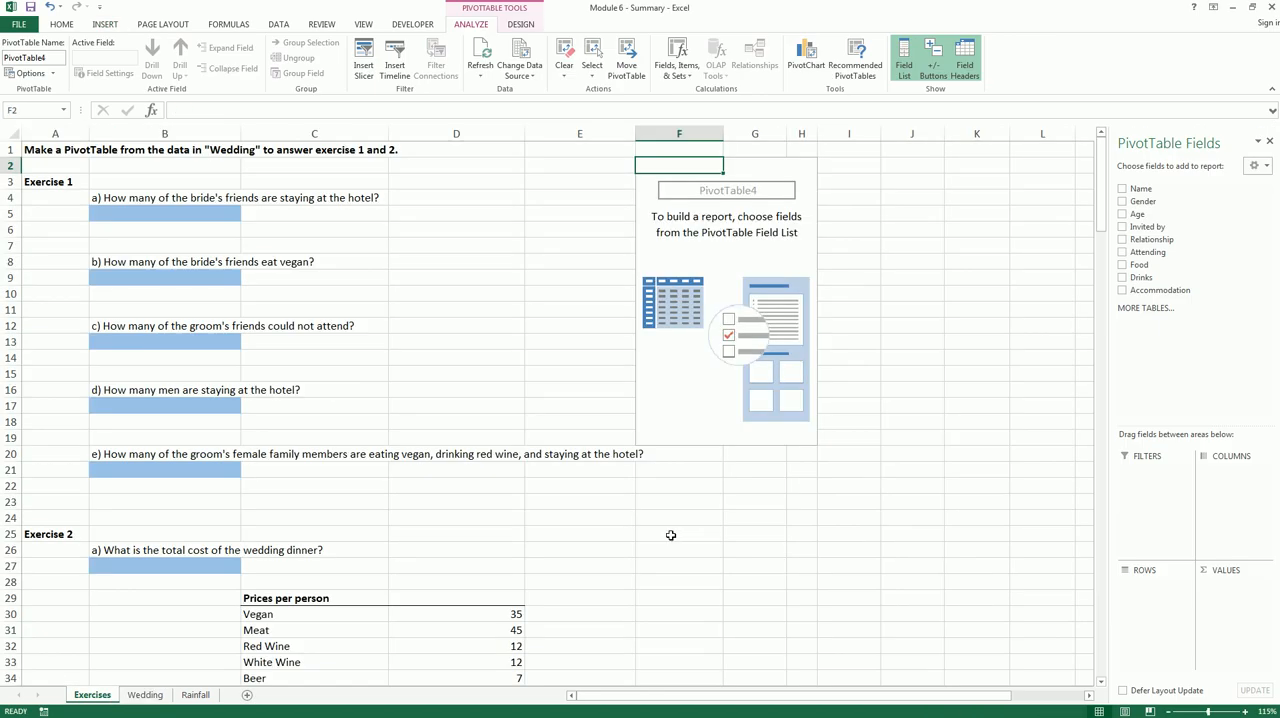
click(644, 522)
click(714, 265)
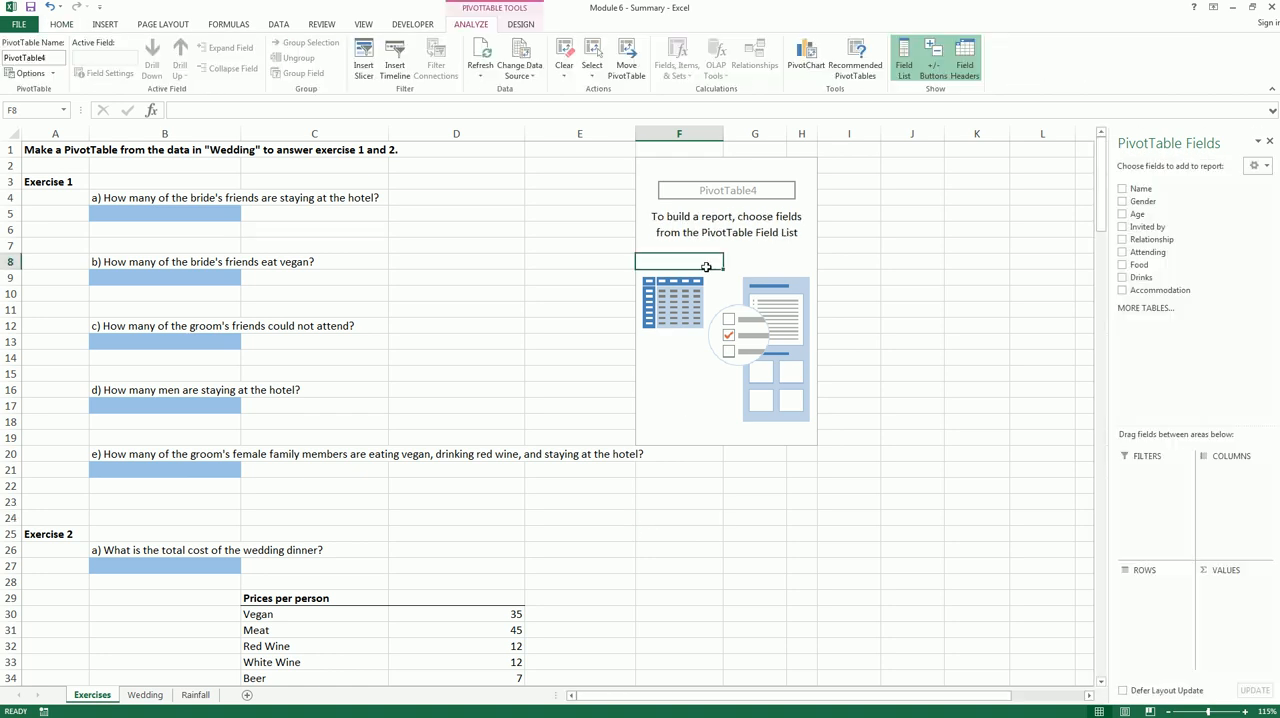
click(760, 191)
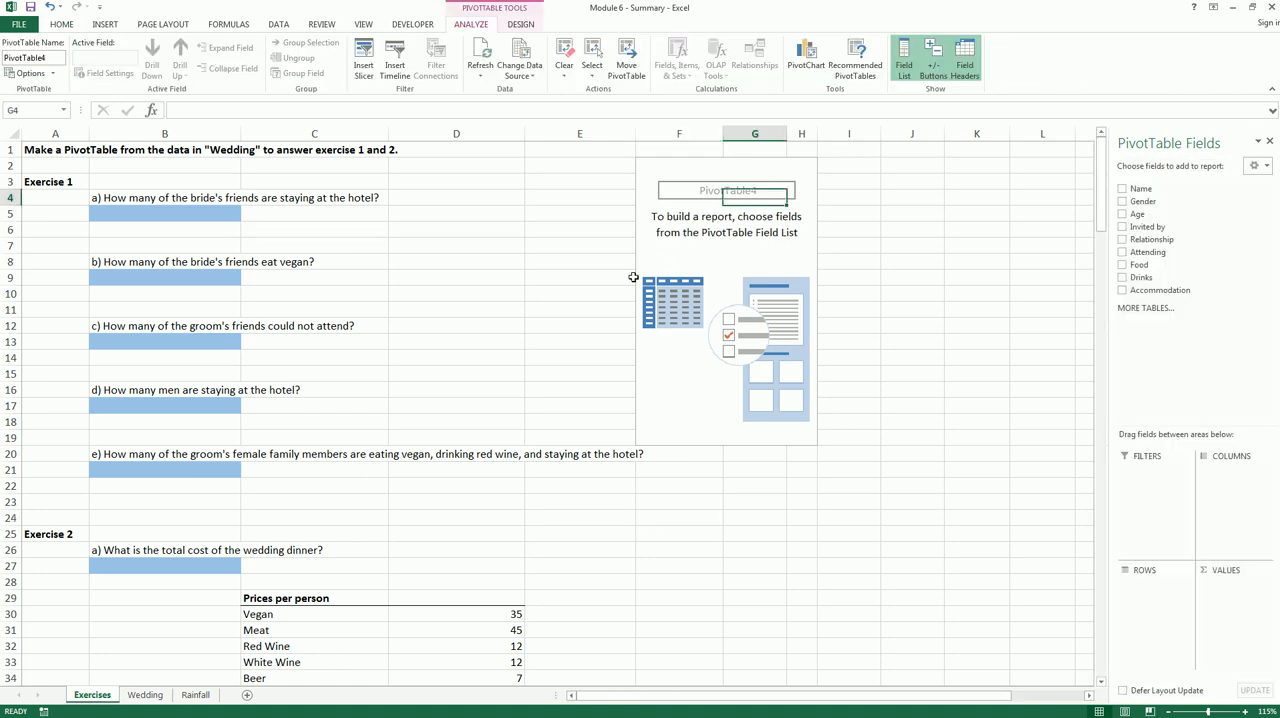
click(392, 325)
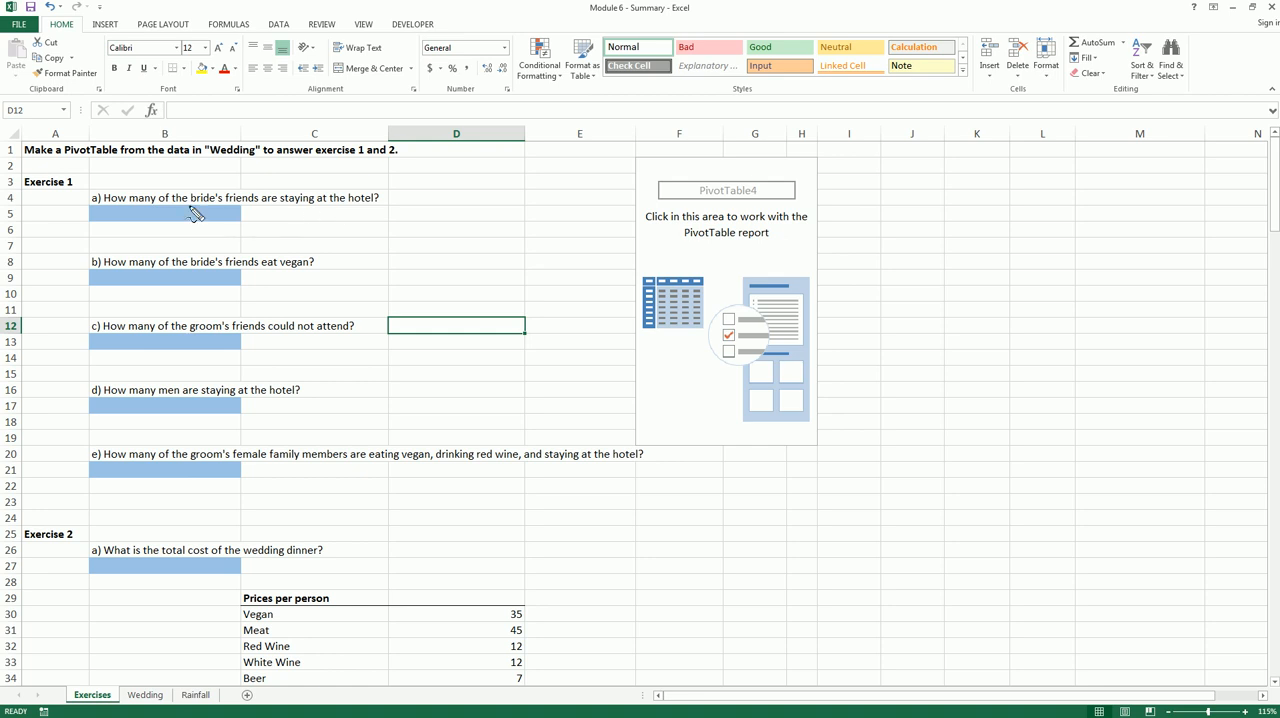
drag(188, 206, 373, 209)
key(Escape)
Add Invited by as a report filter and Relationship as the column field of the new PivotTable
click(698, 244)
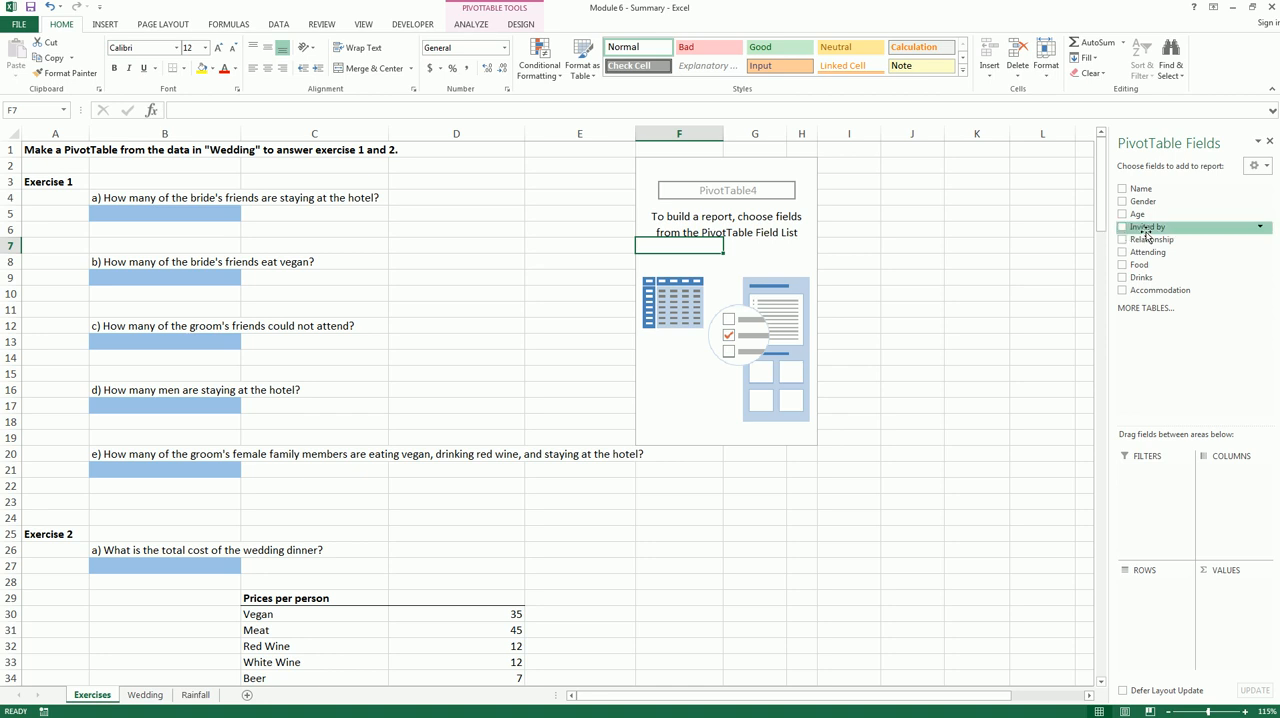
drag(1147, 233, 1135, 478)
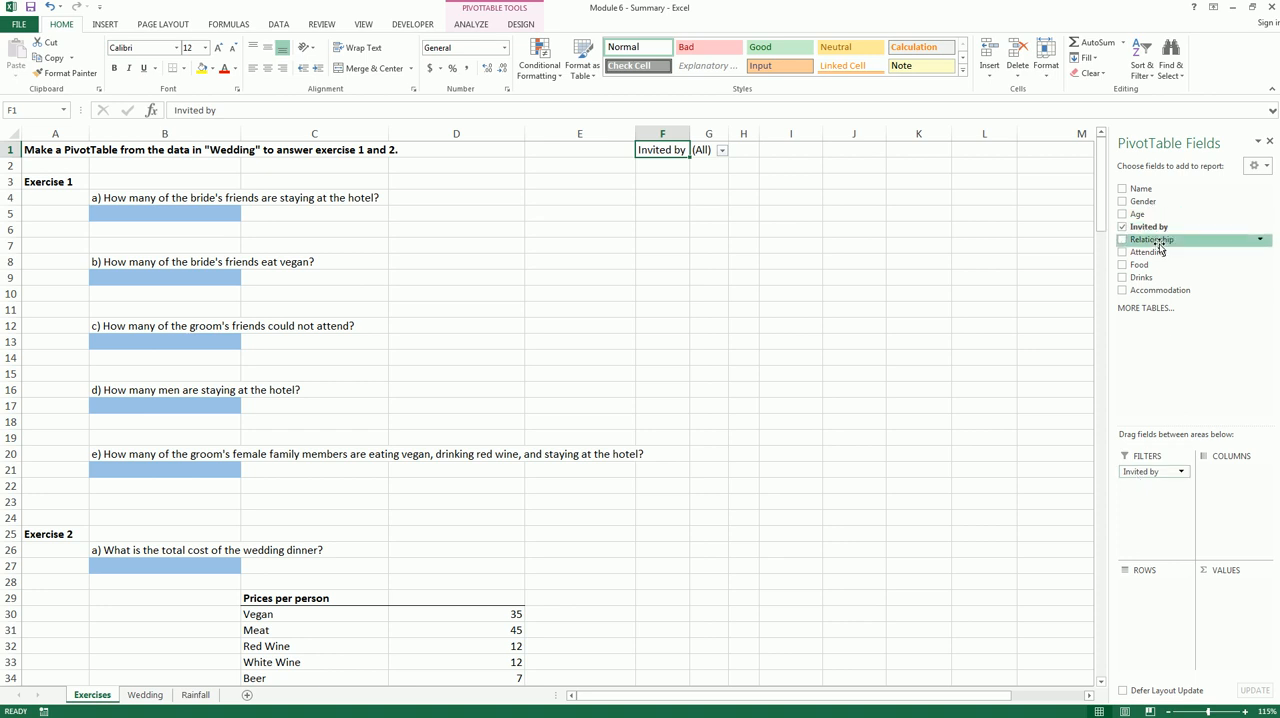
drag(1159, 313, 1150, 487)
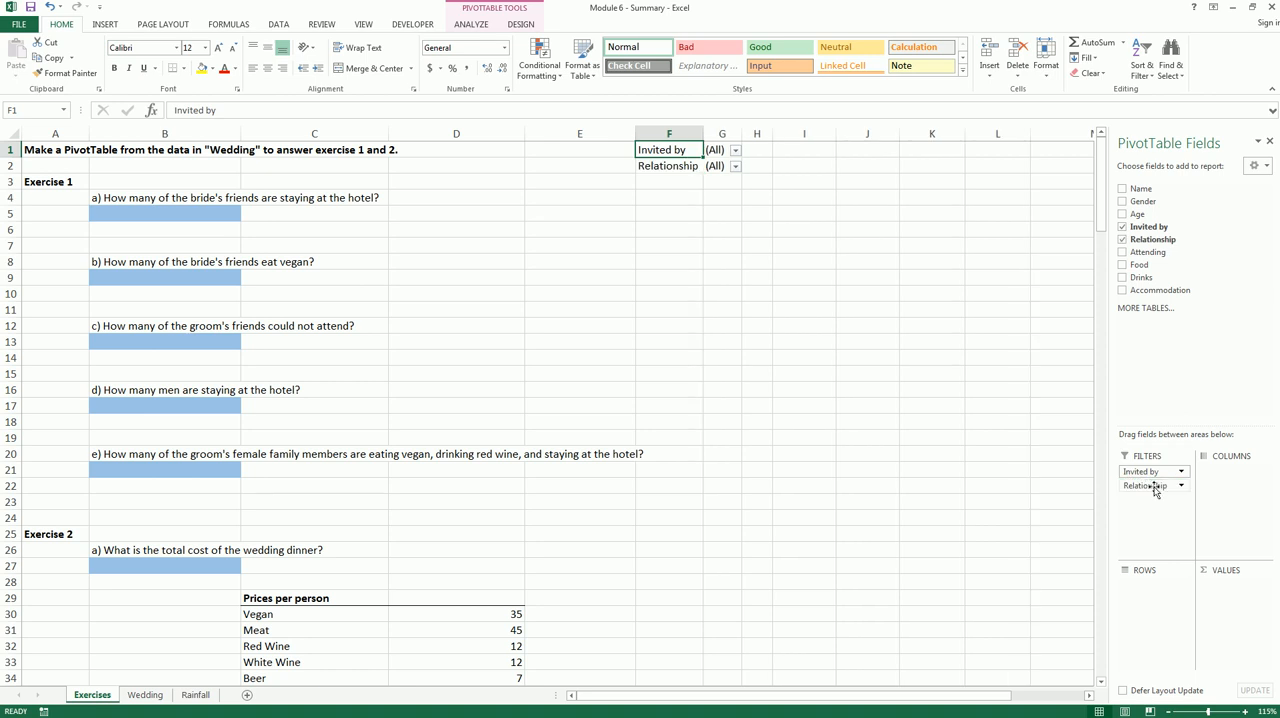
drag(1220, 494, 1220, 494)
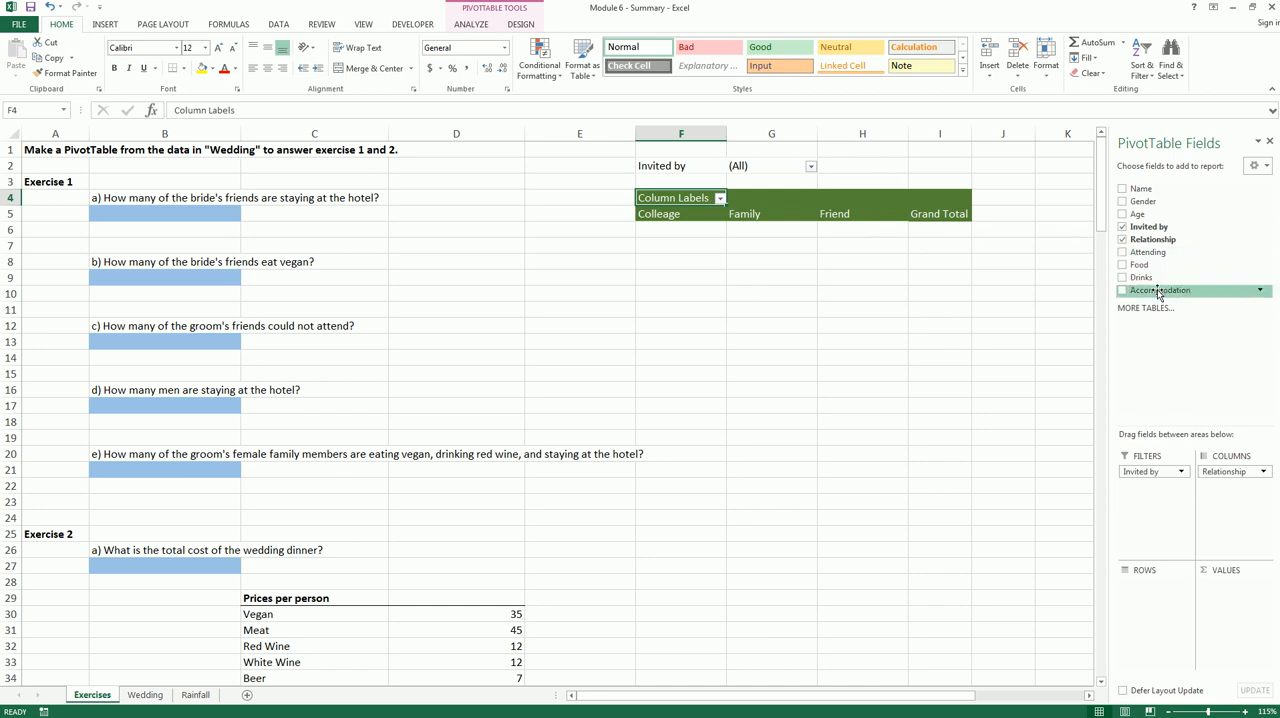
Add Accommodation as the PivotTable's row field and summarize the Name field as a count in the values
drag(1158, 292, 1153, 589)
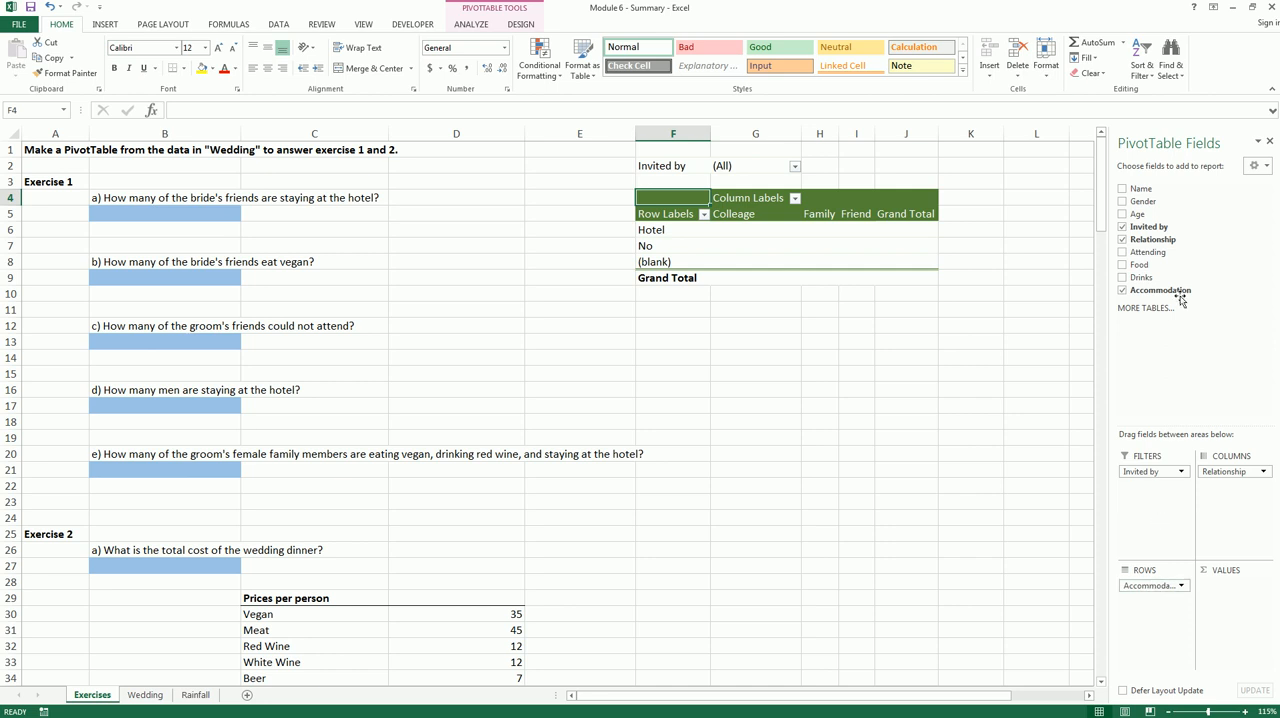
drag(1147, 191, 1220, 591)
drag(1220, 591, 1221, 592)
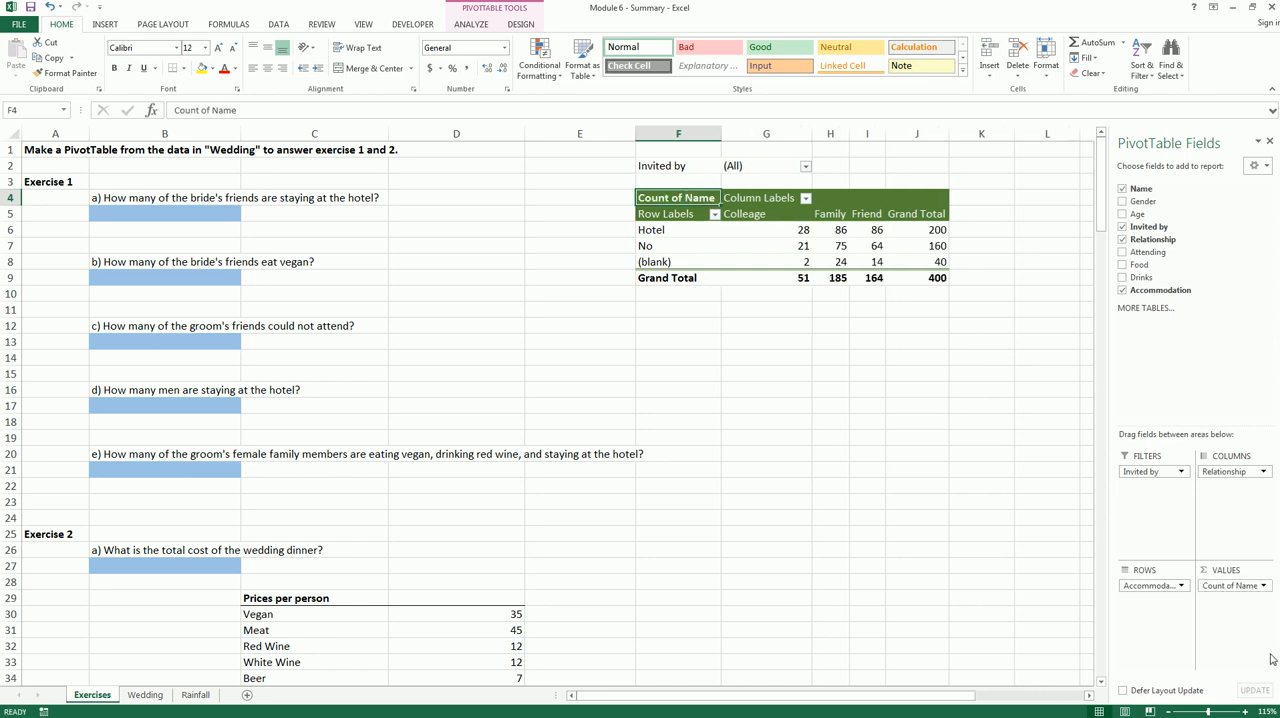
mouse_move(1220, 574)
mouse_down()
mouse_move(1208, 588)
mouse_move(1228, 590)
mouse_up()
key(Escape)
Filter the PivotTable's Invited by field to show only Bride
drag(638, 243, 665, 241)
drag(852, 224, 884, 227)
click(805, 166)
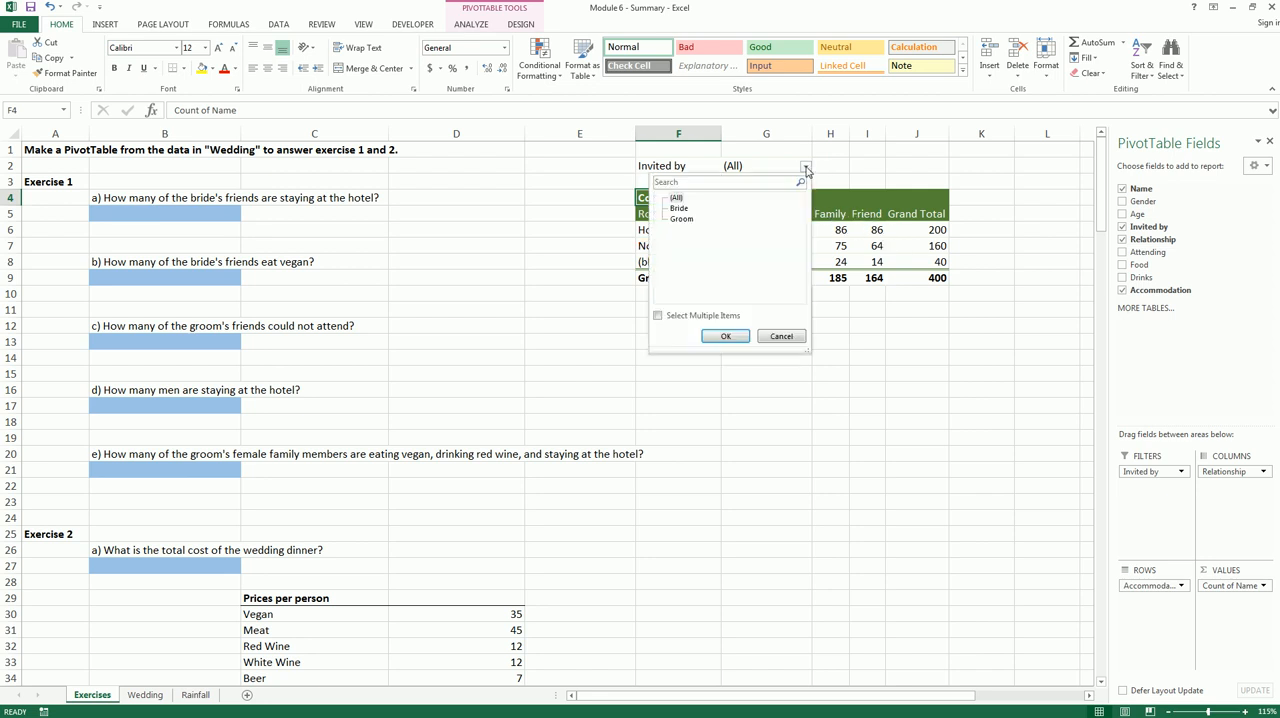
click(681, 210)
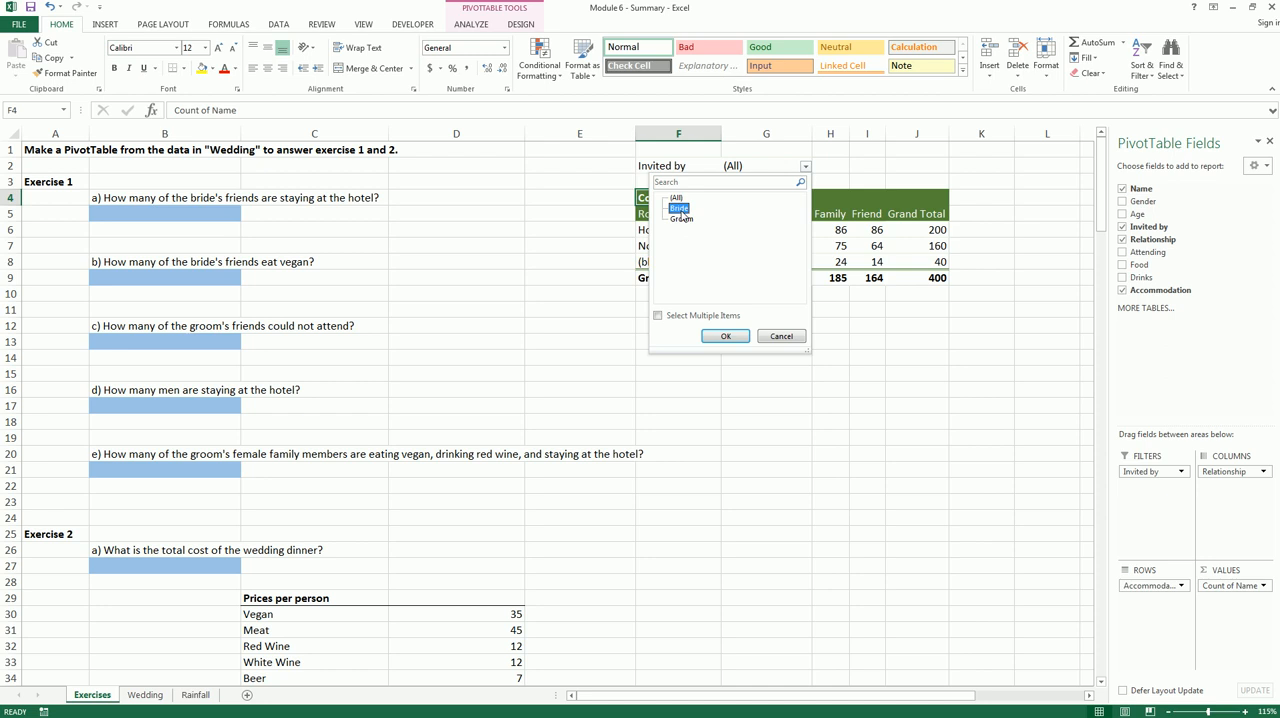
click(726, 336)
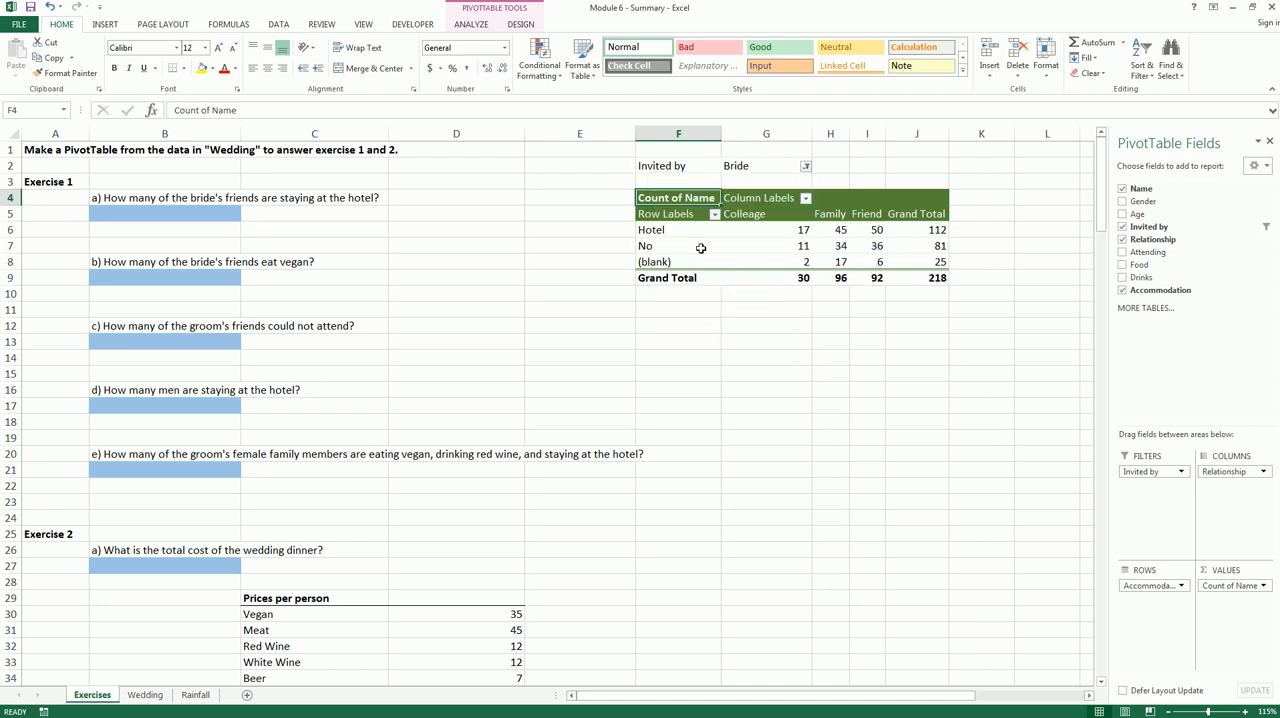
Read the count of the bride's friends at the hotel and enter 50 in B5 as the answer to question a
mouse_move(866, 230)
mouse_down()
mouse_move(878, 221)
mouse_move(868, 237)
mouse_move(850, 208)
mouse_move(884, 220)
mouse_up()
mouse_move(626, 216)
mouse_down()
mouse_move(686, 240)
mouse_move(632, 242)
mouse_move(624, 214)
mouse_move(672, 245)
mouse_up()
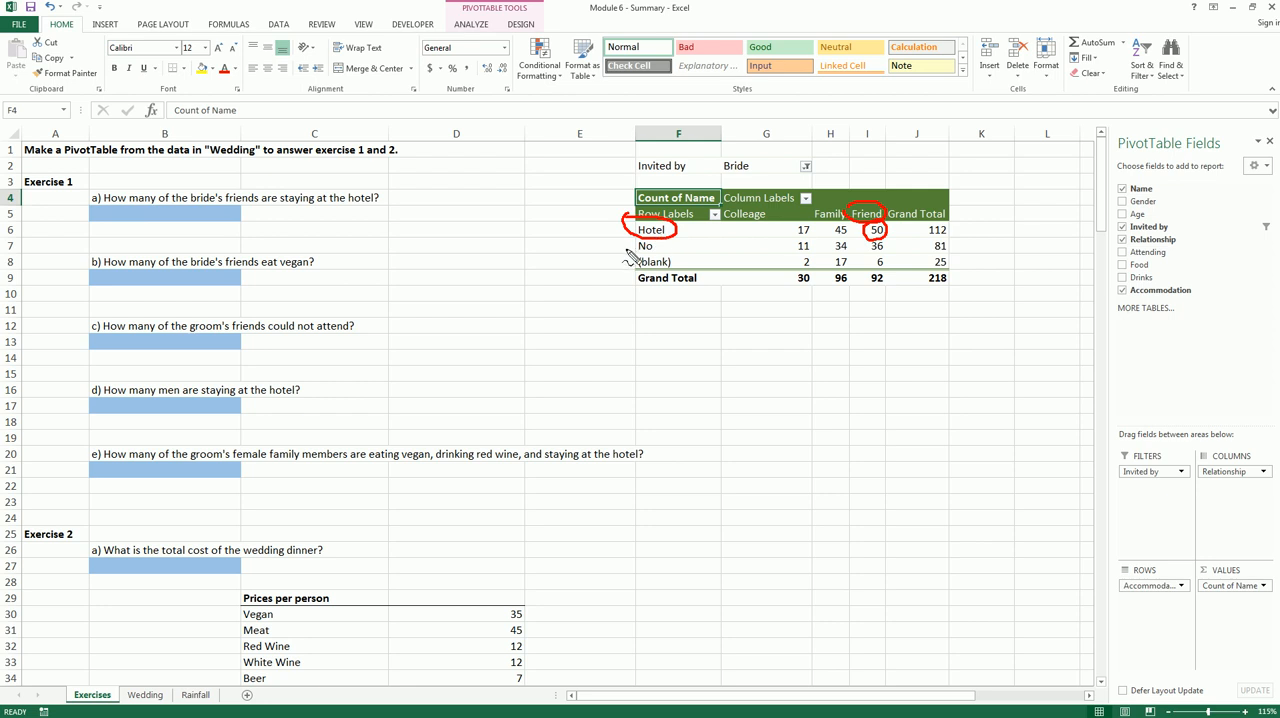
key(Escape)
click(204, 222)
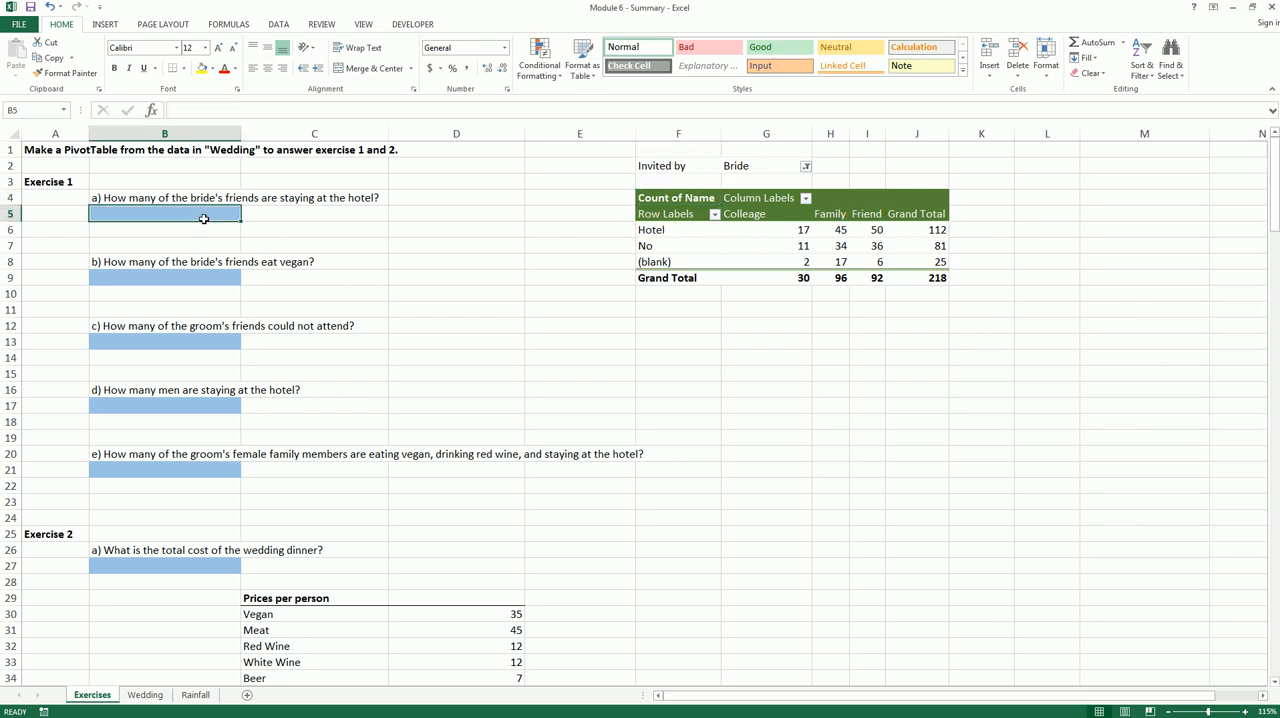
text(50)
key(Return)
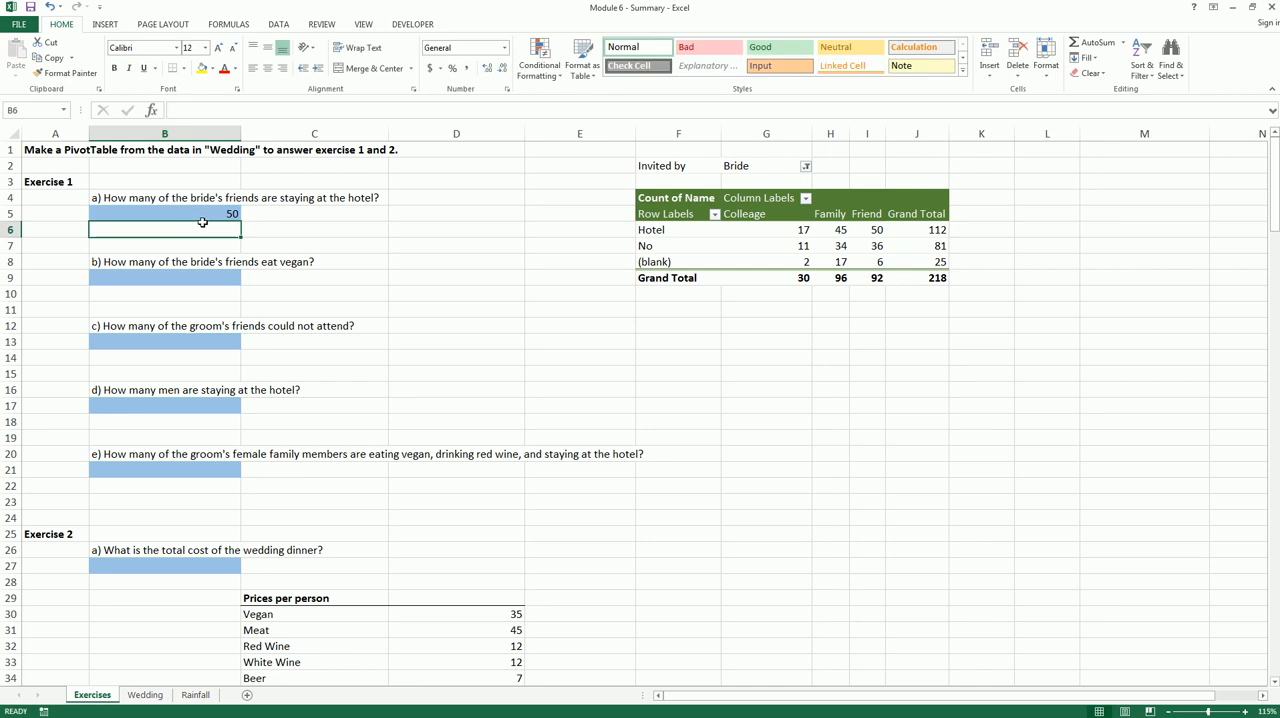
Replace Accommodation with Food as the PivotTable's row field for question b
click(200, 275)
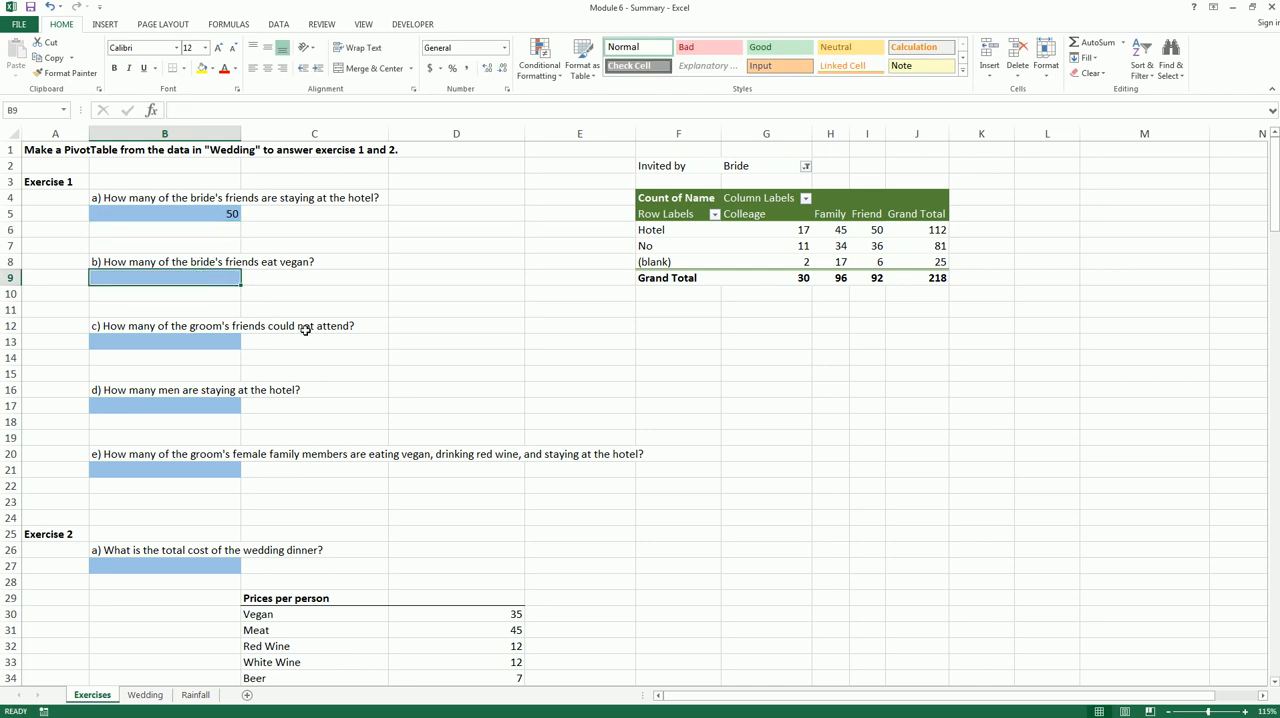
click(815, 245)
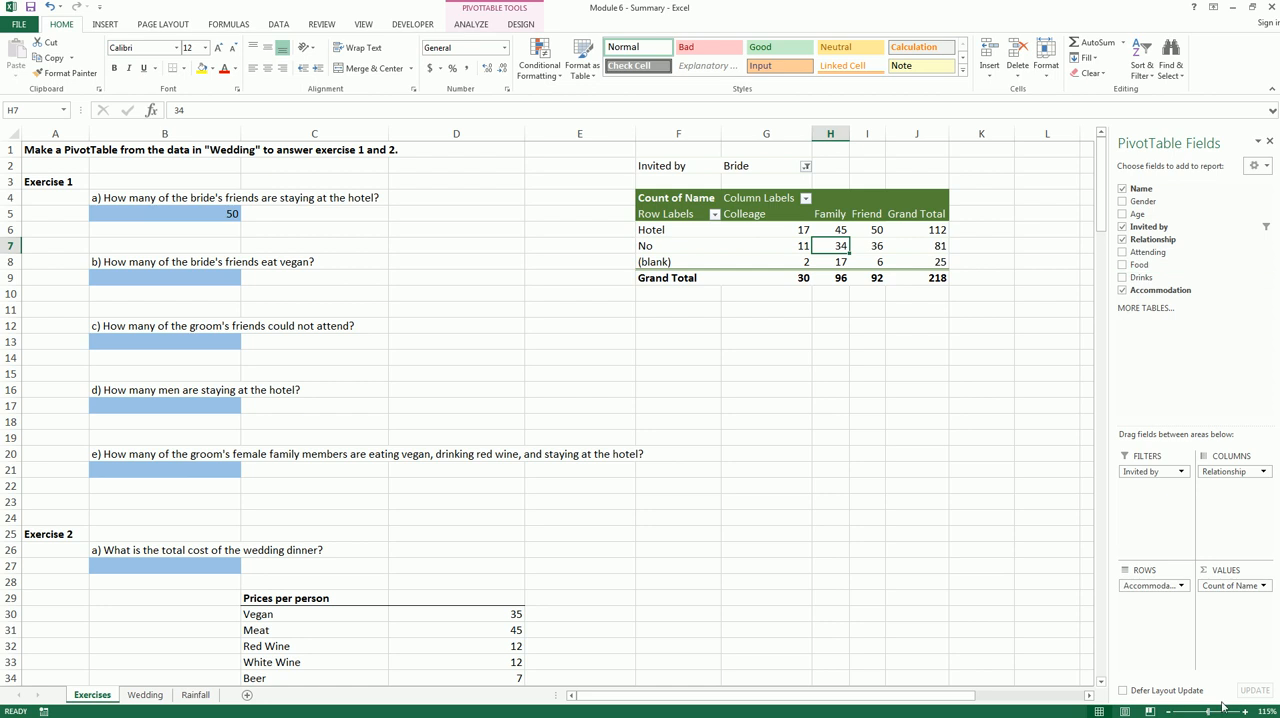
drag(1157, 587, 1046, 545)
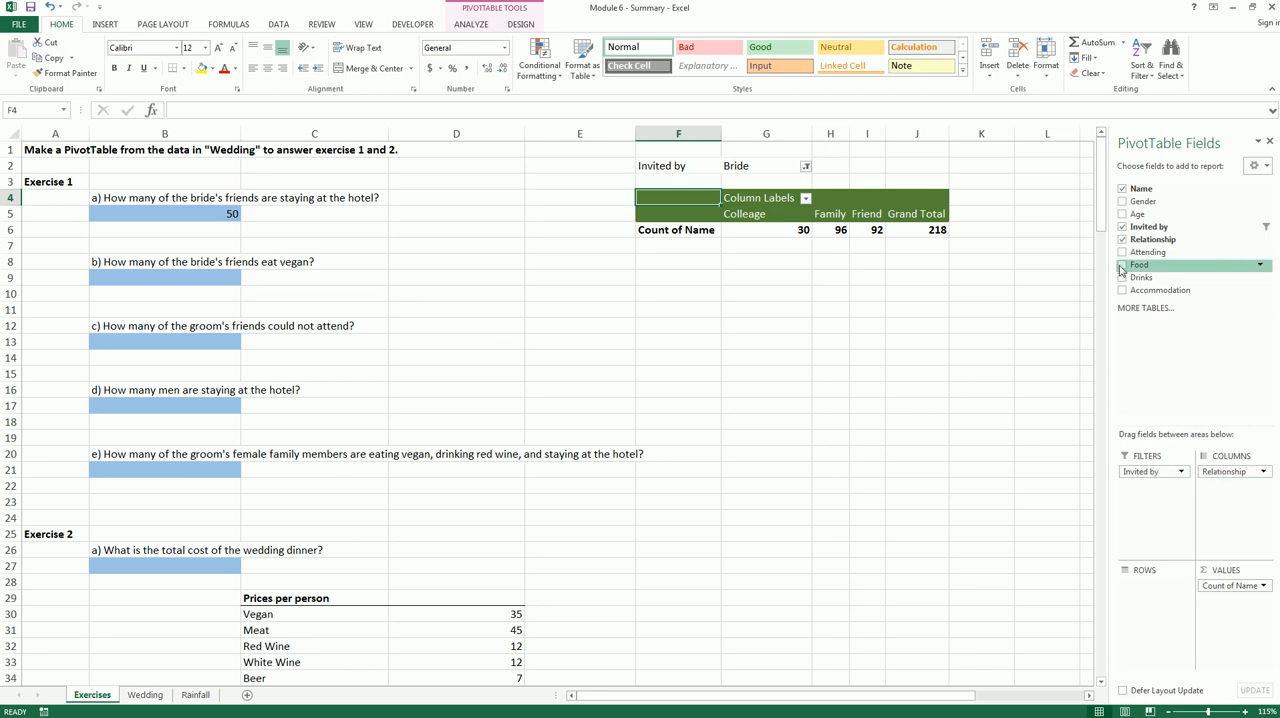
drag(1145, 268, 1148, 596)
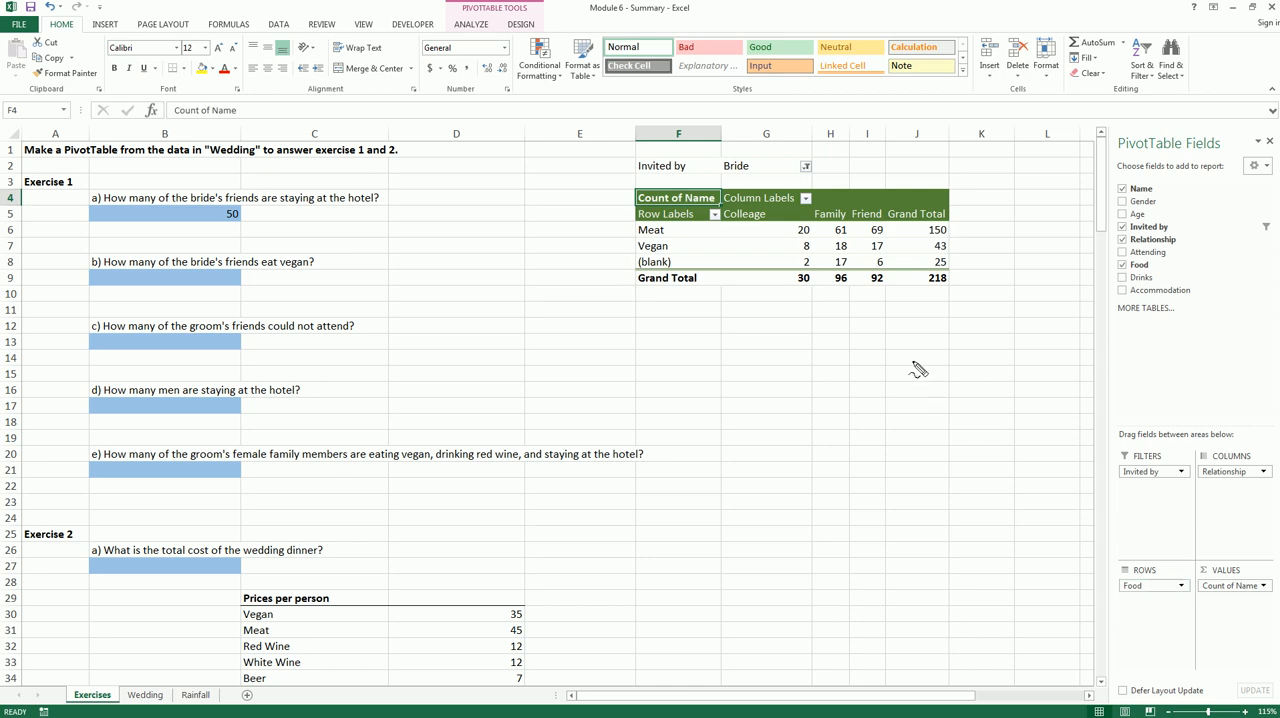
Examine the PivotTable's count of the bride's friends who eat vegan for question b
drag(722, 175, 763, 180)
drag(193, 277, 251, 273)
drag(852, 218, 881, 215)
drag(270, 275, 322, 277)
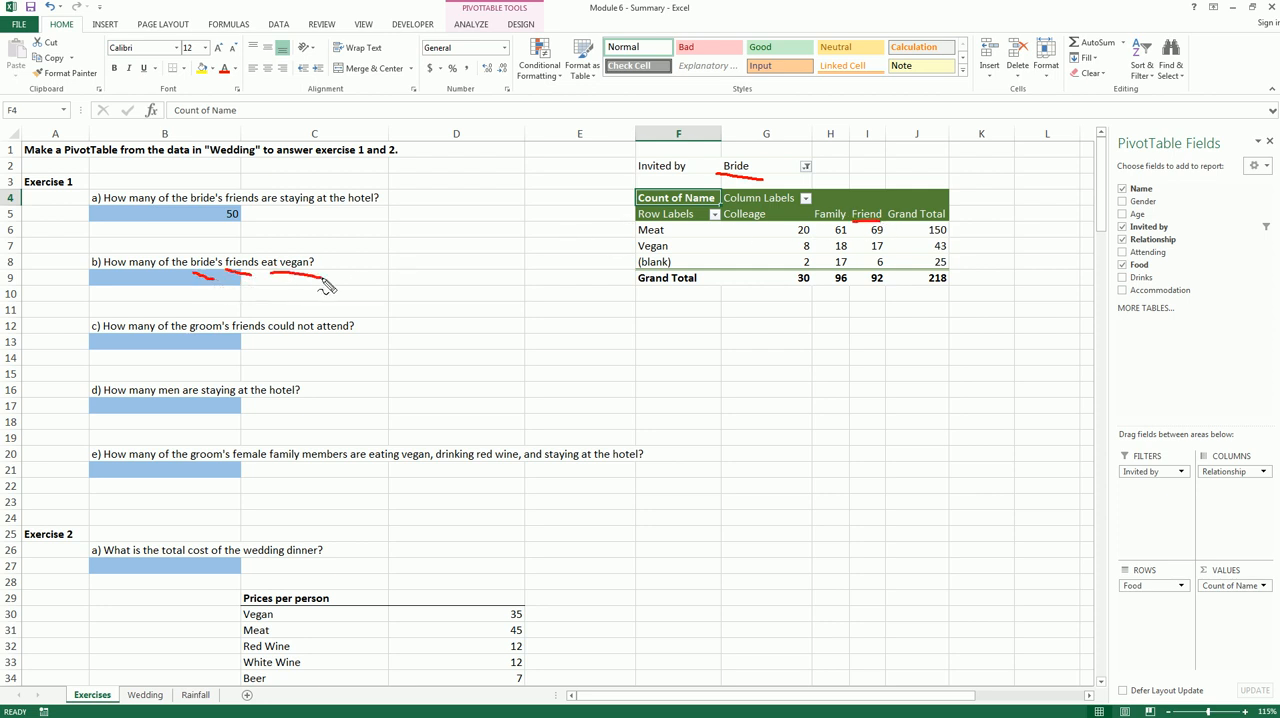
drag(646, 252, 664, 252)
mouse_move(876, 238)
mouse_down()
mouse_move(891, 257)
mouse_move(876, 252)
mouse_up()
key(Escape)
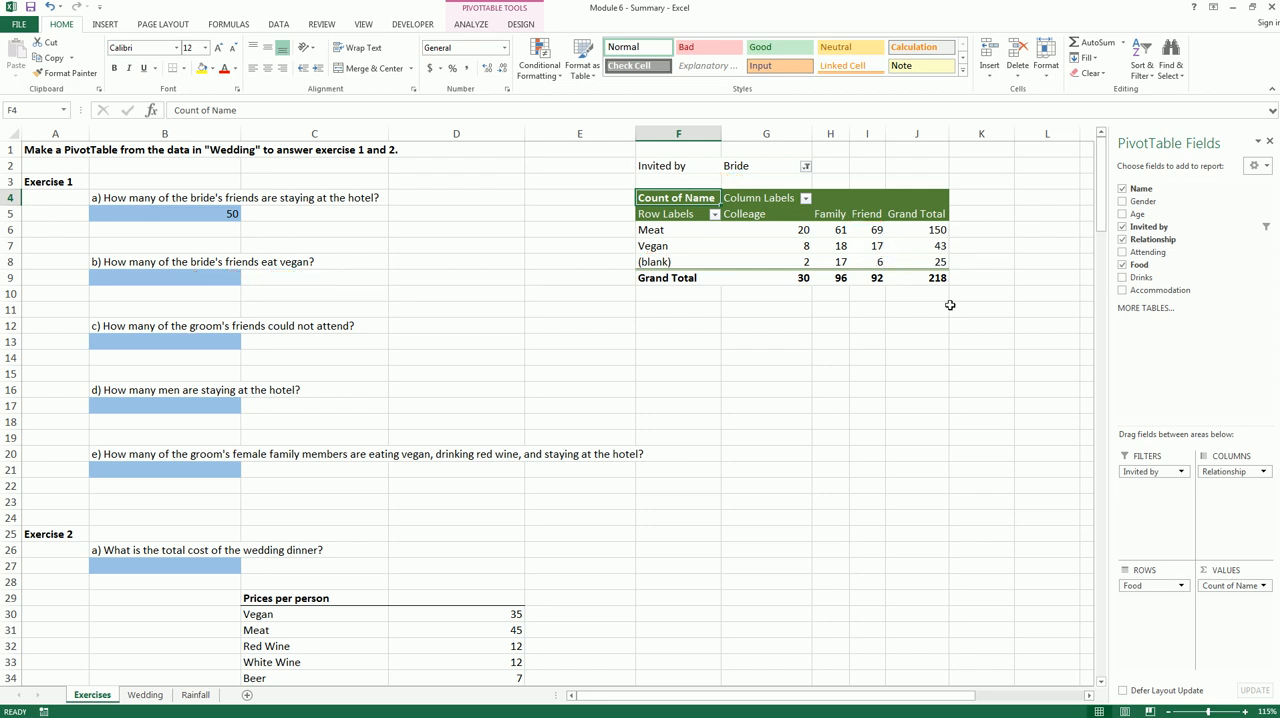
Move Relationship from the PivotTable's columns to its report filters and show only Friend
drag(1228, 471, 1153, 486)
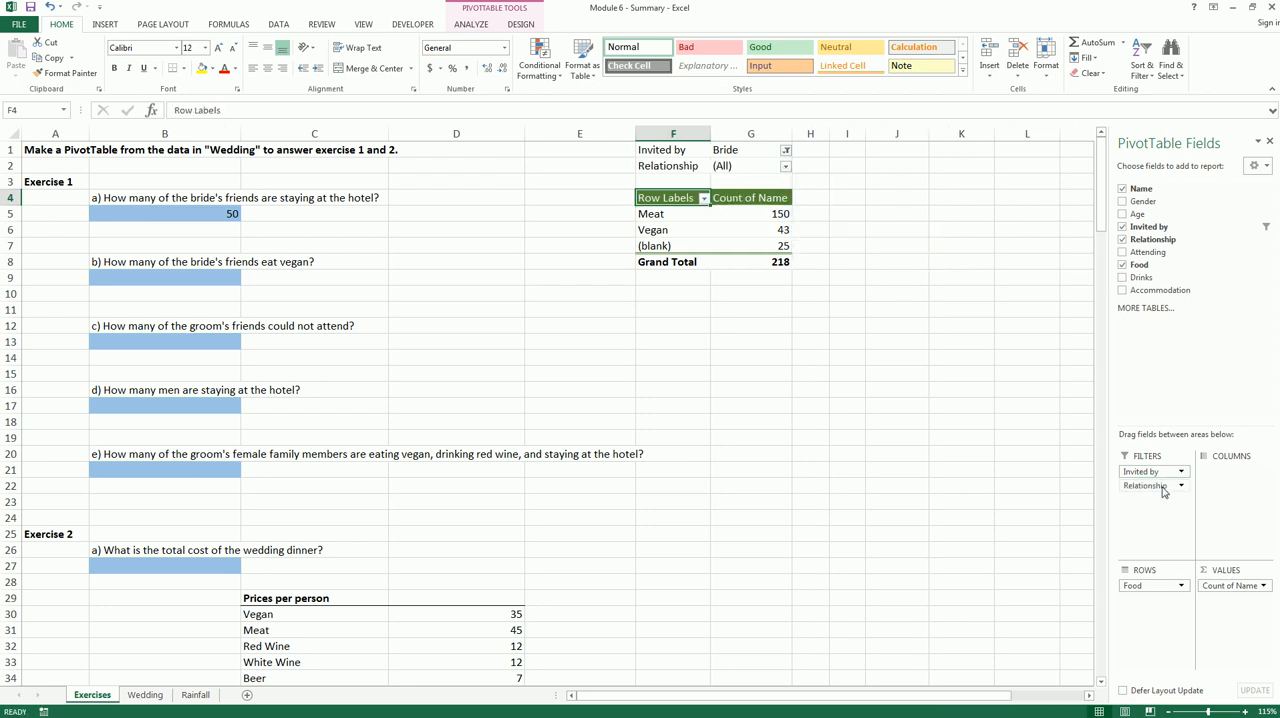
click(786, 167)
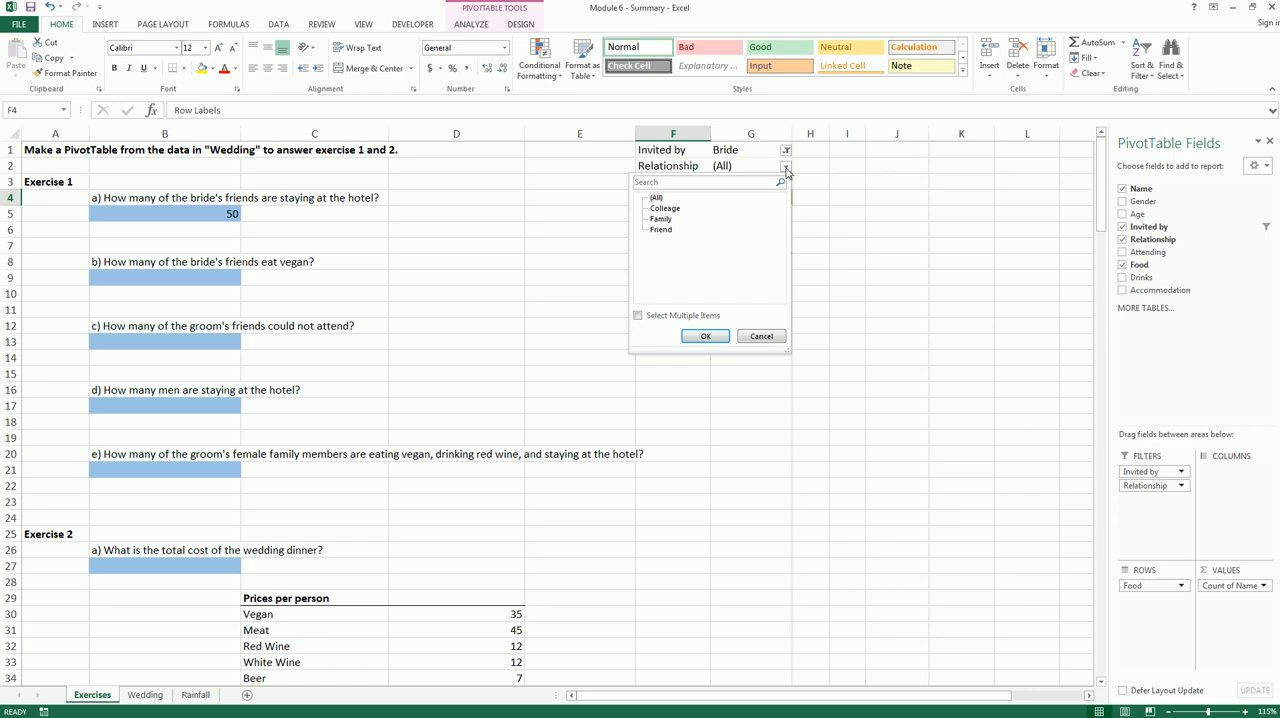
click(660, 230)
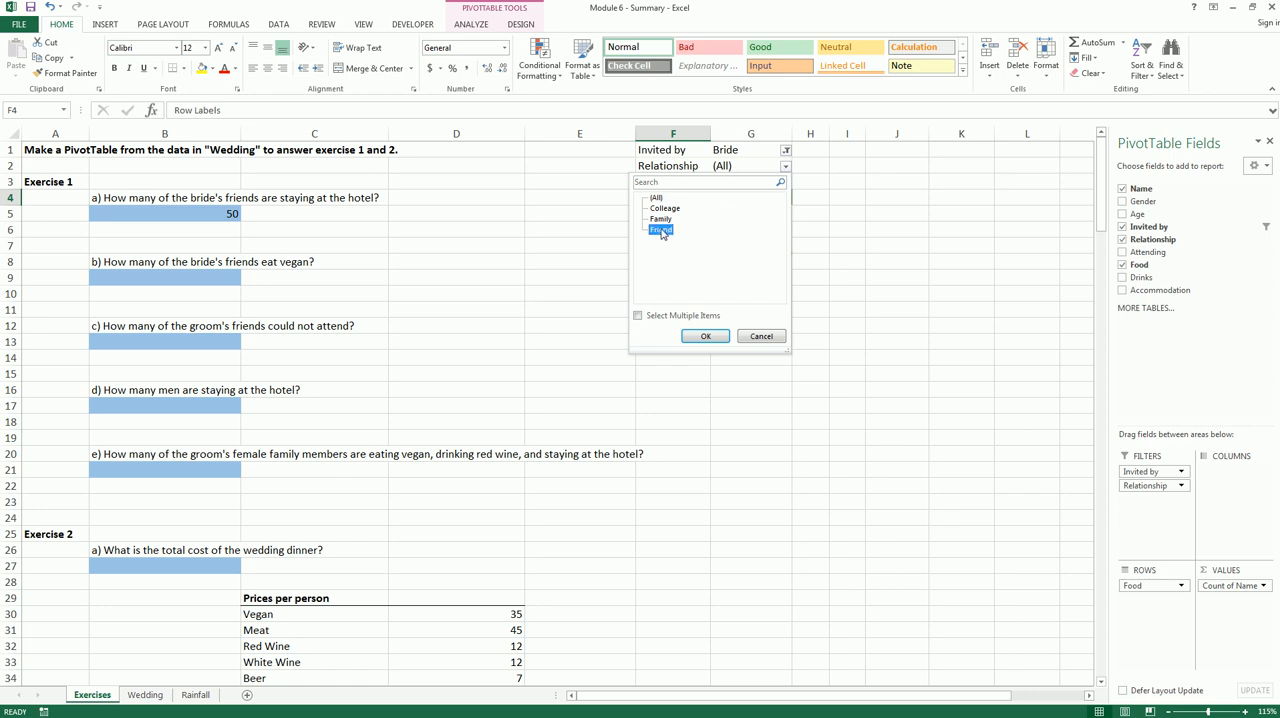
click(706, 336)
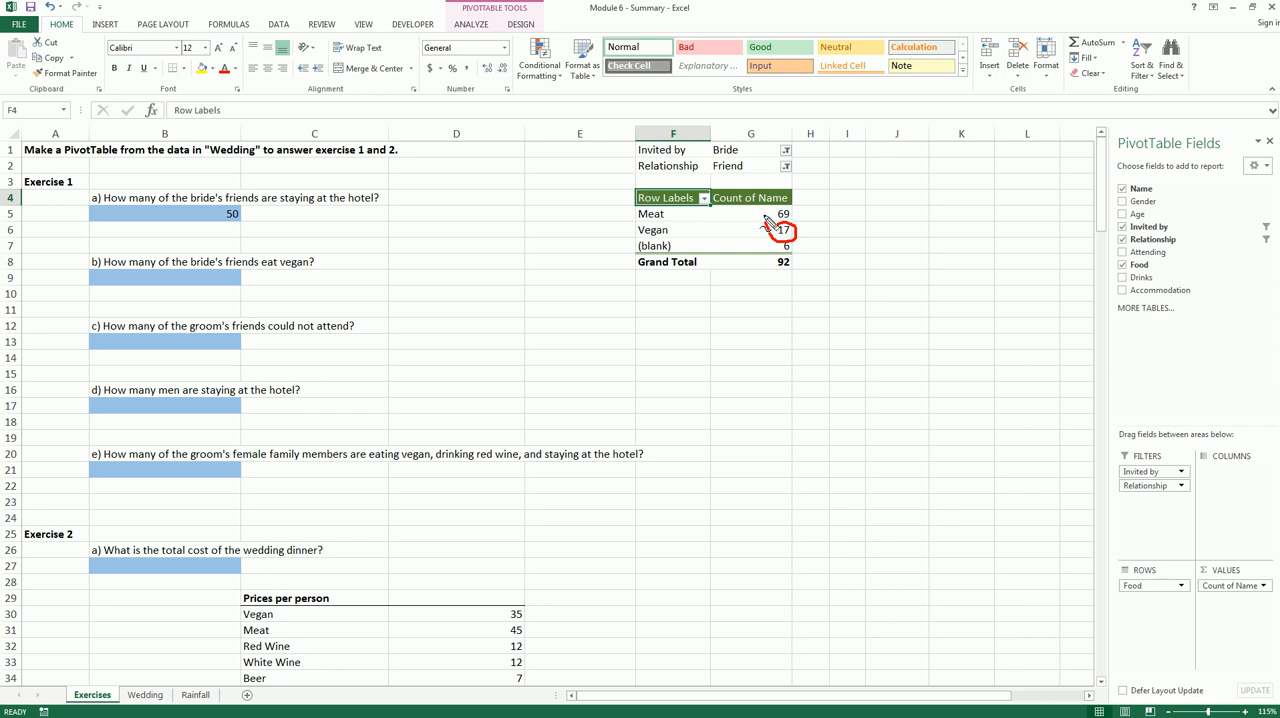
Move Food from the PivotTable's rows to its report filters and show only Vegan
drag(1133, 585, 1146, 527)
click(759, 183)
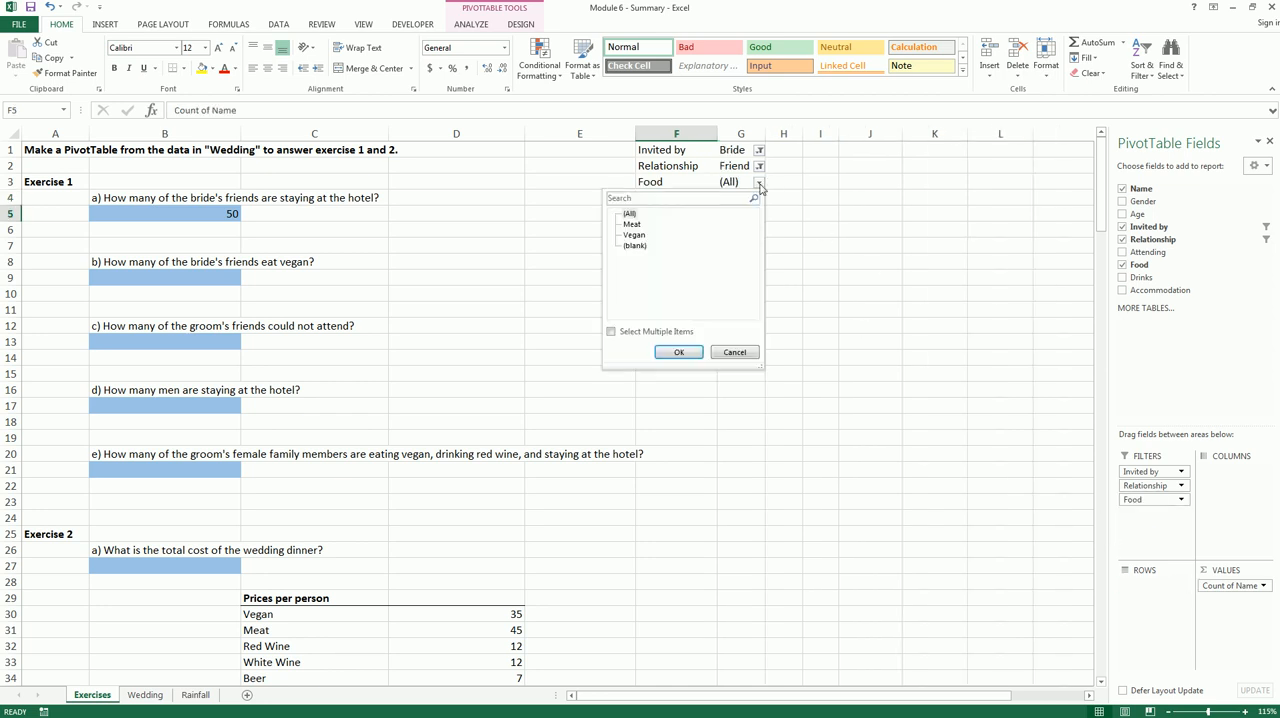
click(635, 236)
click(678, 352)
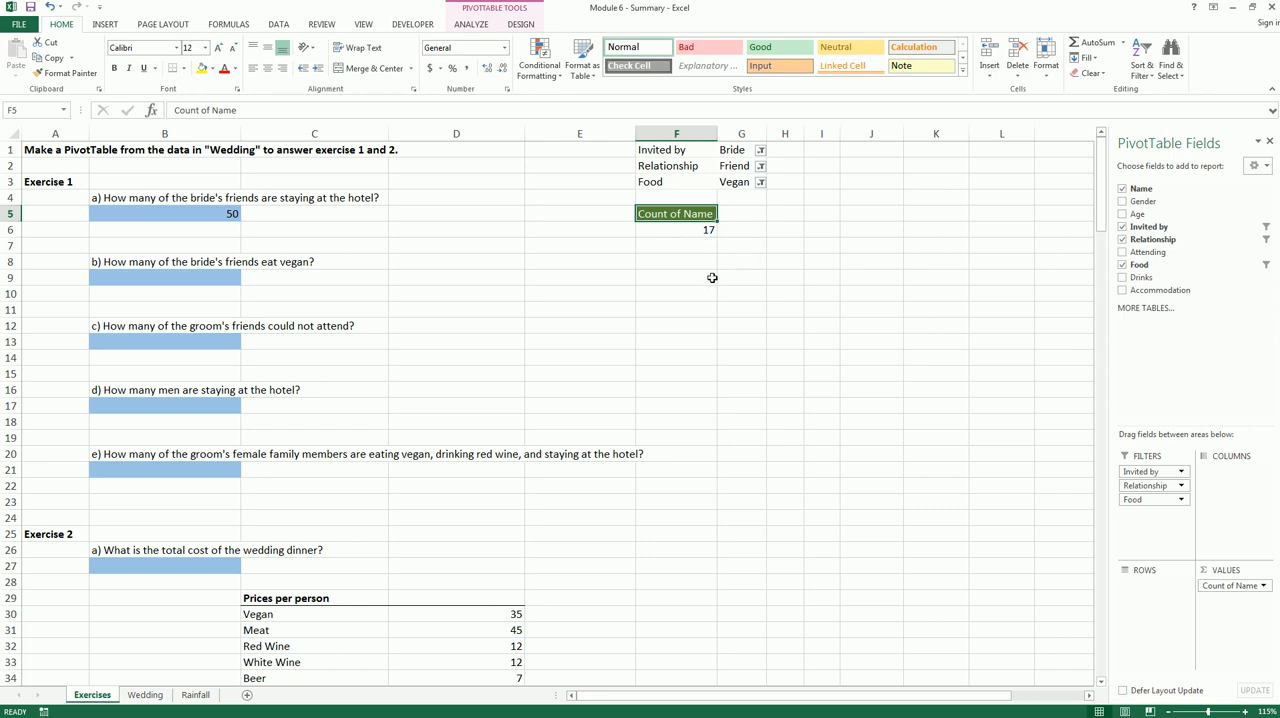
Enter 17 in B9 as the answer to question b and go to the answer cell of question c
click(712, 277)
click(229, 278)
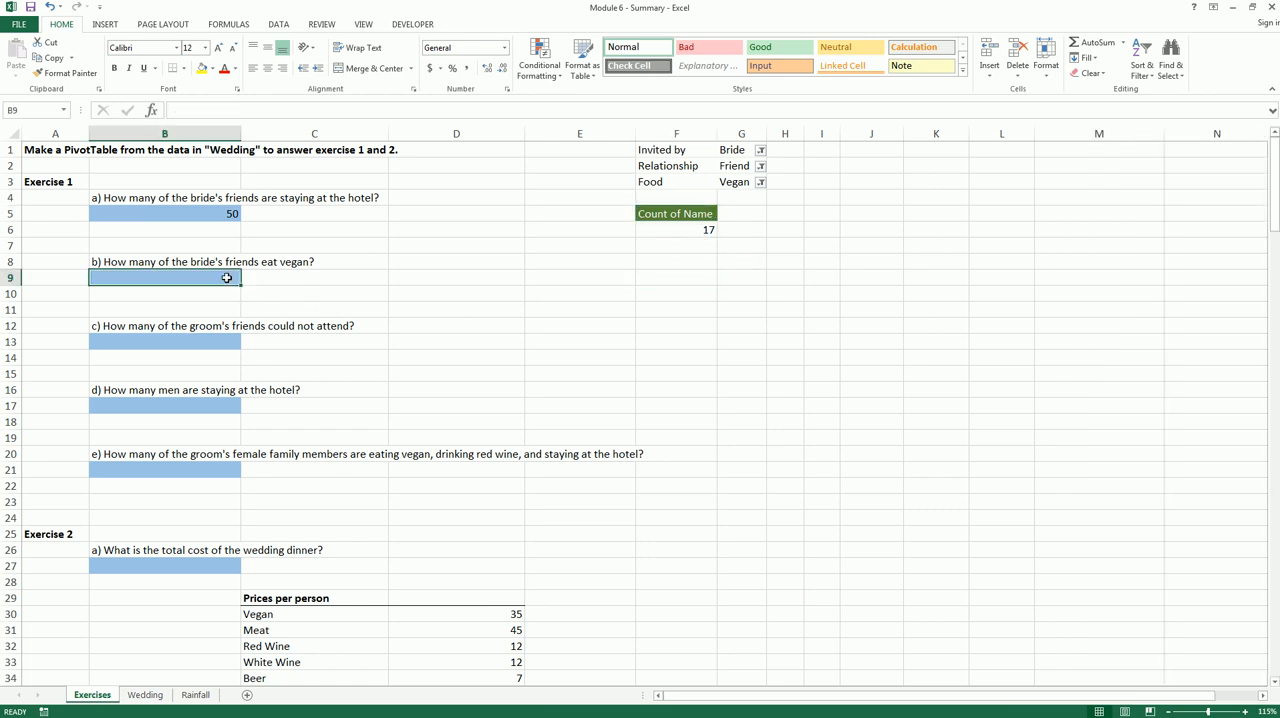
text(17)
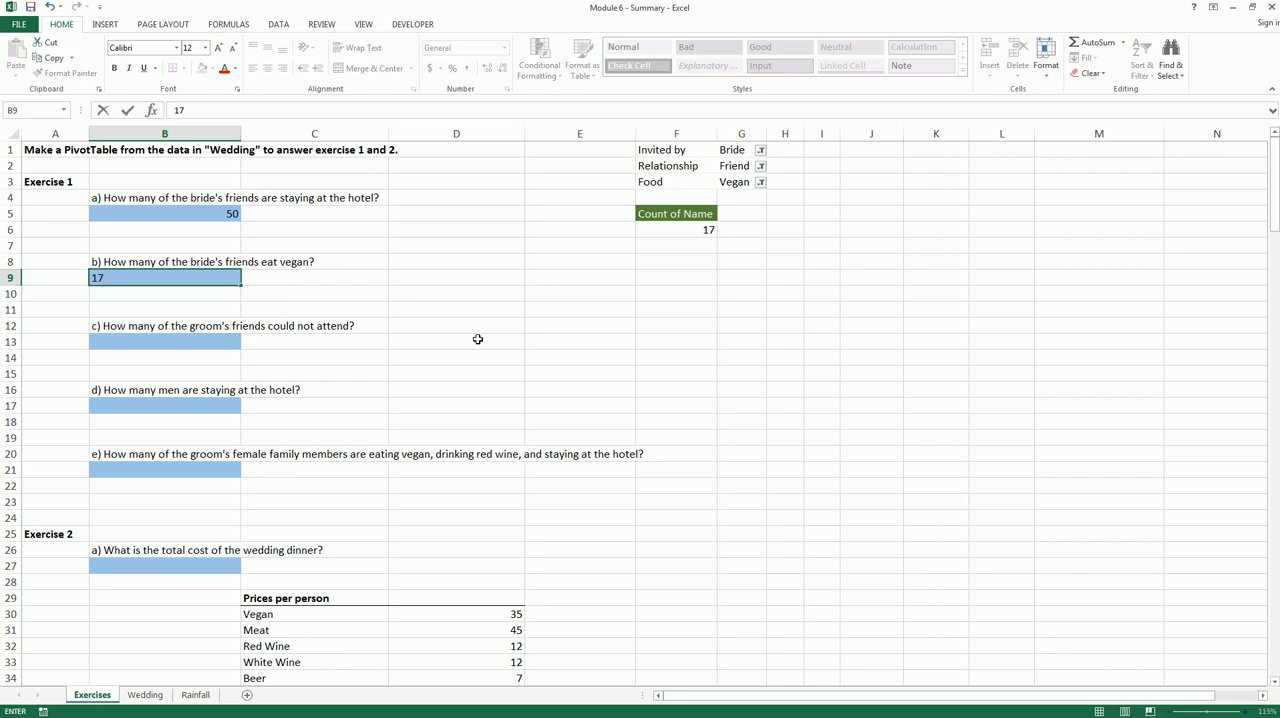
key(Return)
key(Down)
key(Down)
key(Down)
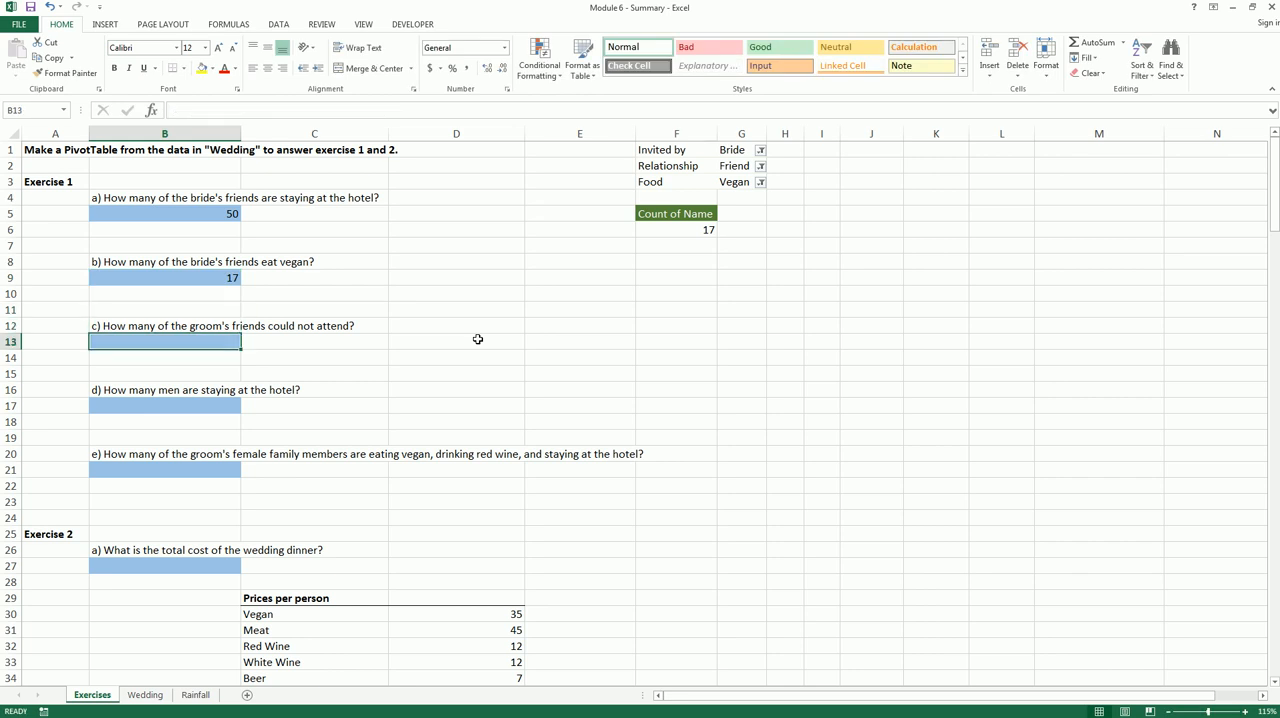
Remove the Food filter from the PivotTable and add Attending as its row field for question c
click(712, 179)
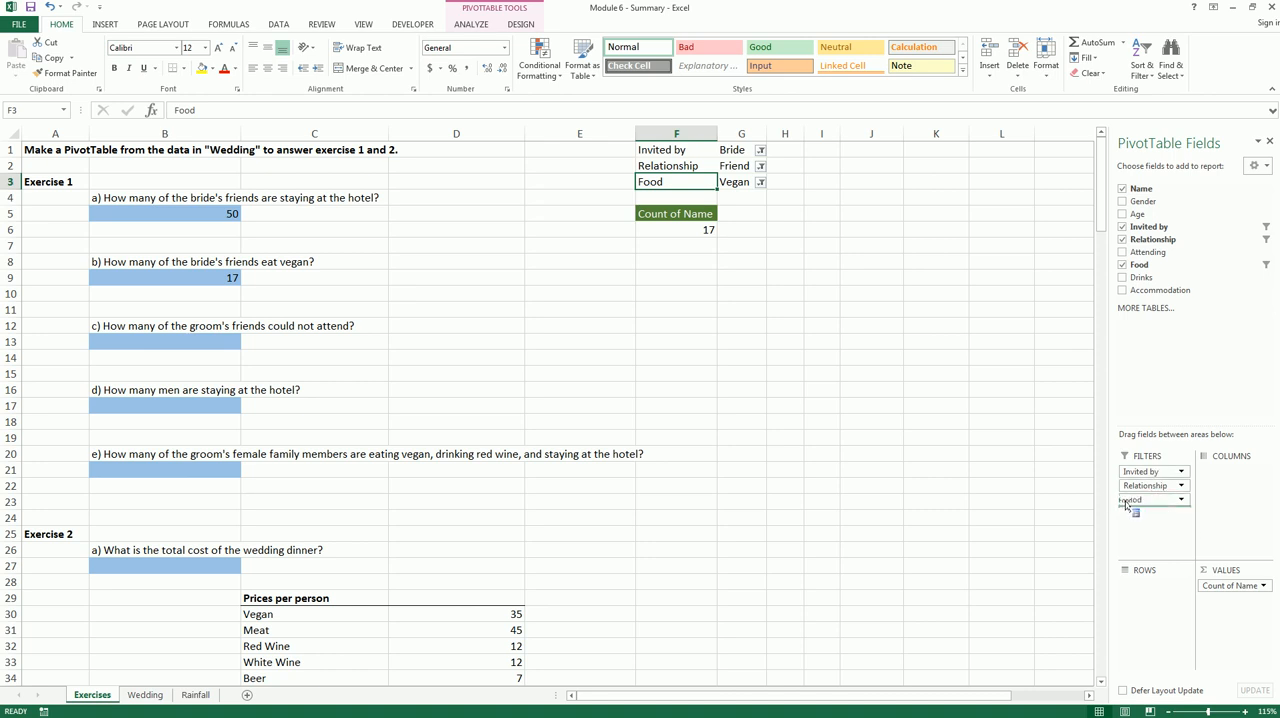
drag(1157, 499, 1020, 489)
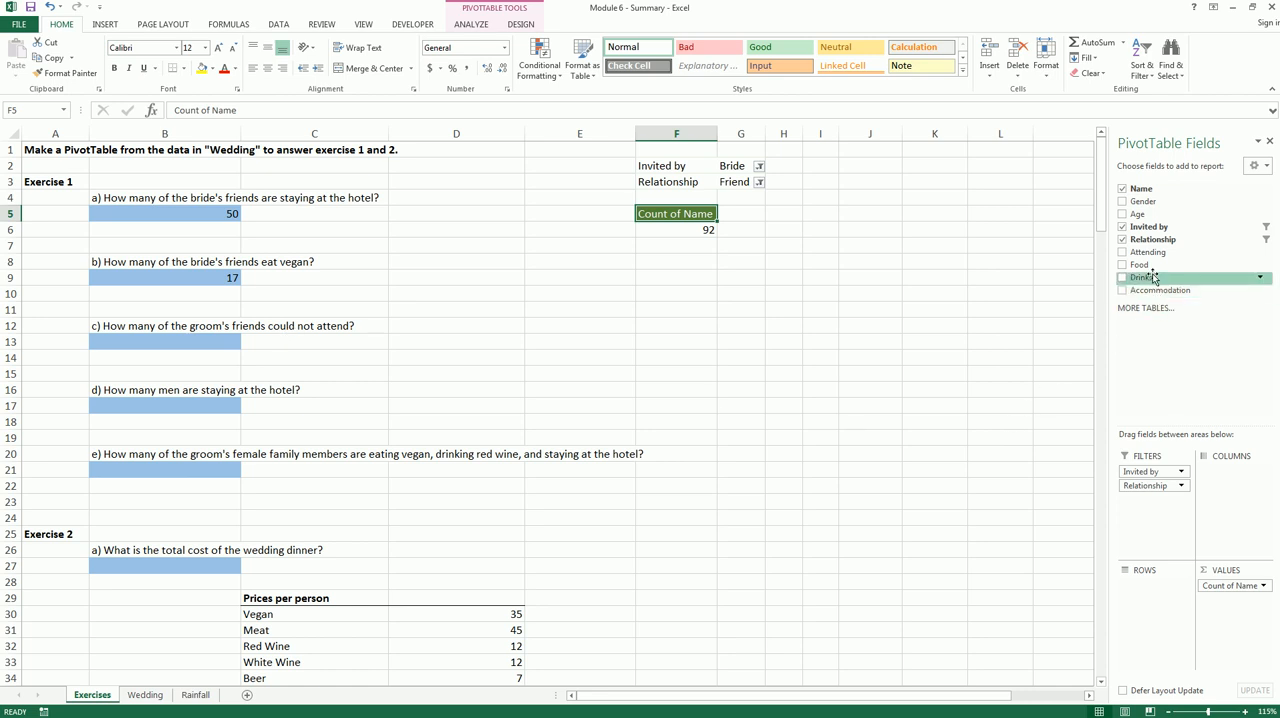
drag(1155, 257, 1194, 462)
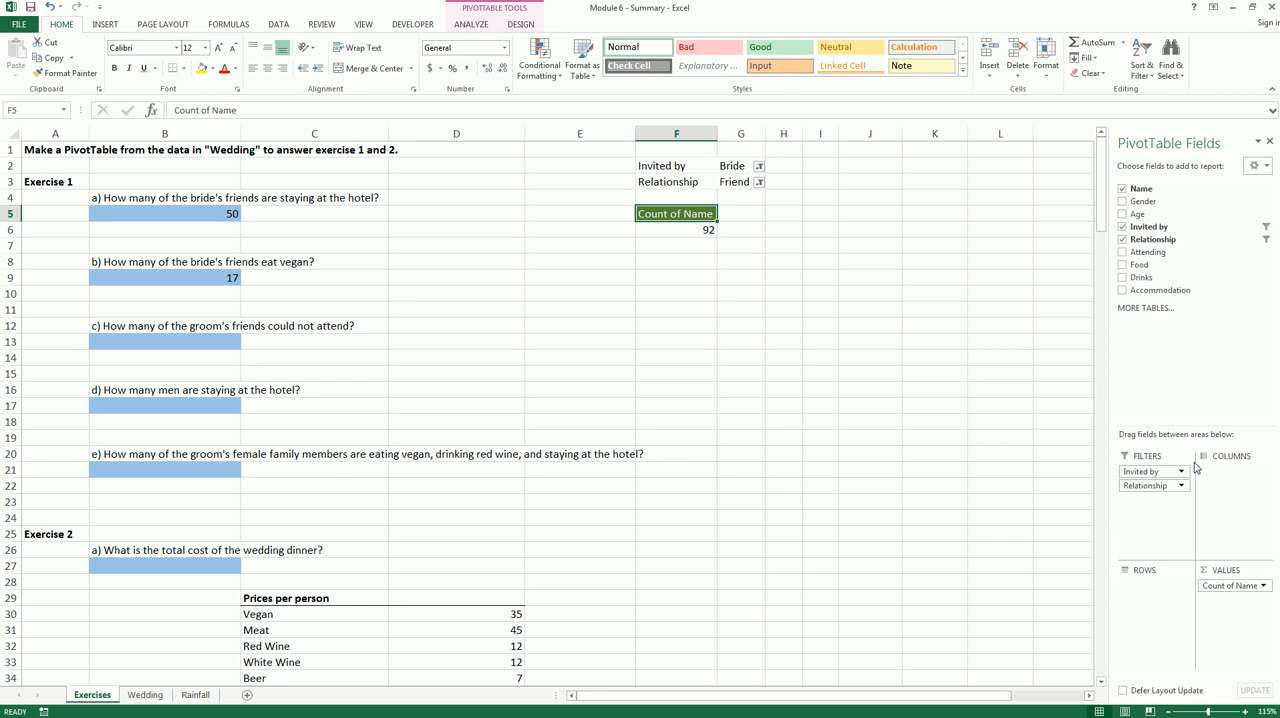
drag(1158, 252, 1166, 586)
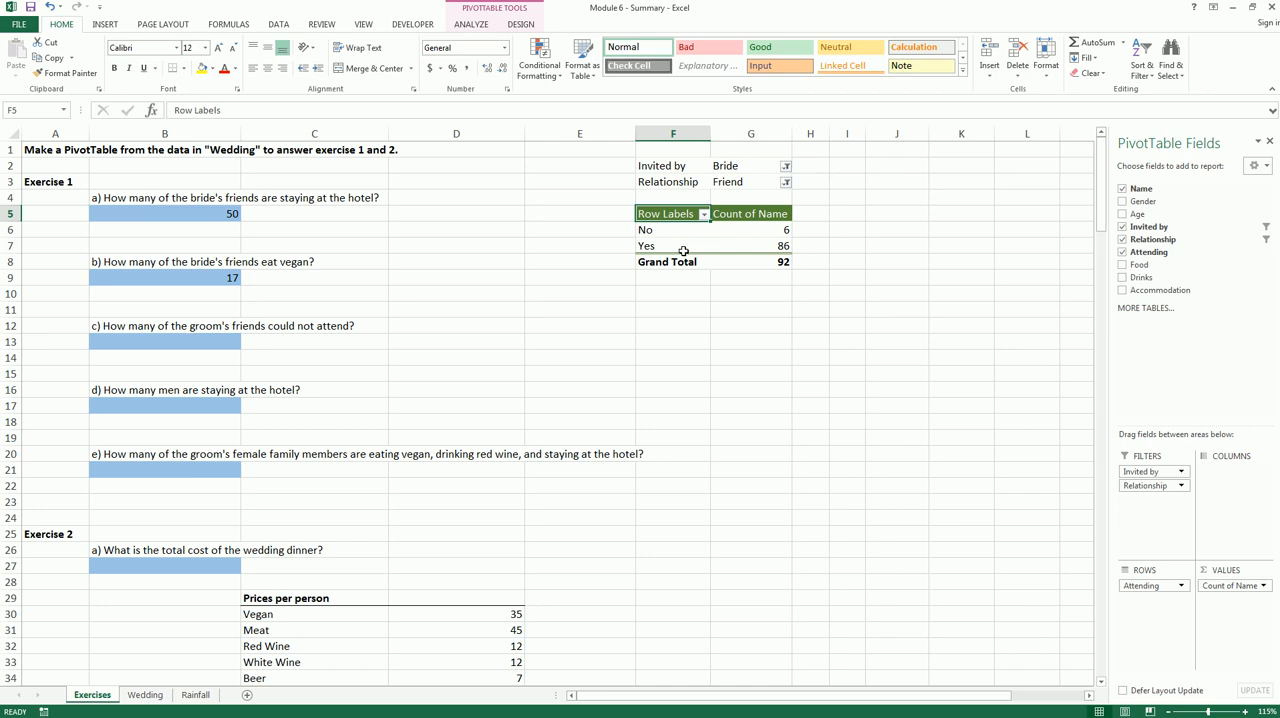
Change the PivotTable's Invited by filter to Groom
drag(186, 335, 355, 337)
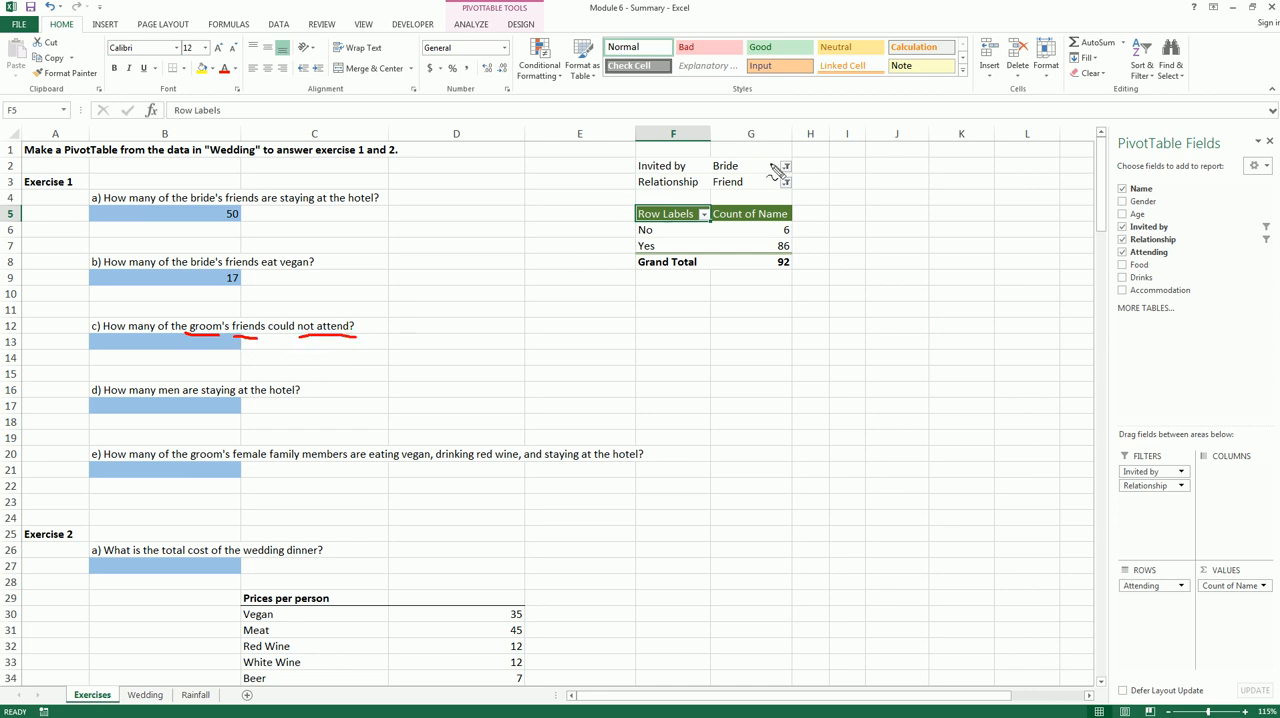
mouse_move(713, 174)
mouse_down()
mouse_move(740, 173)
mouse_move(742, 192)
mouse_up()
key(Escape)
click(786, 167)
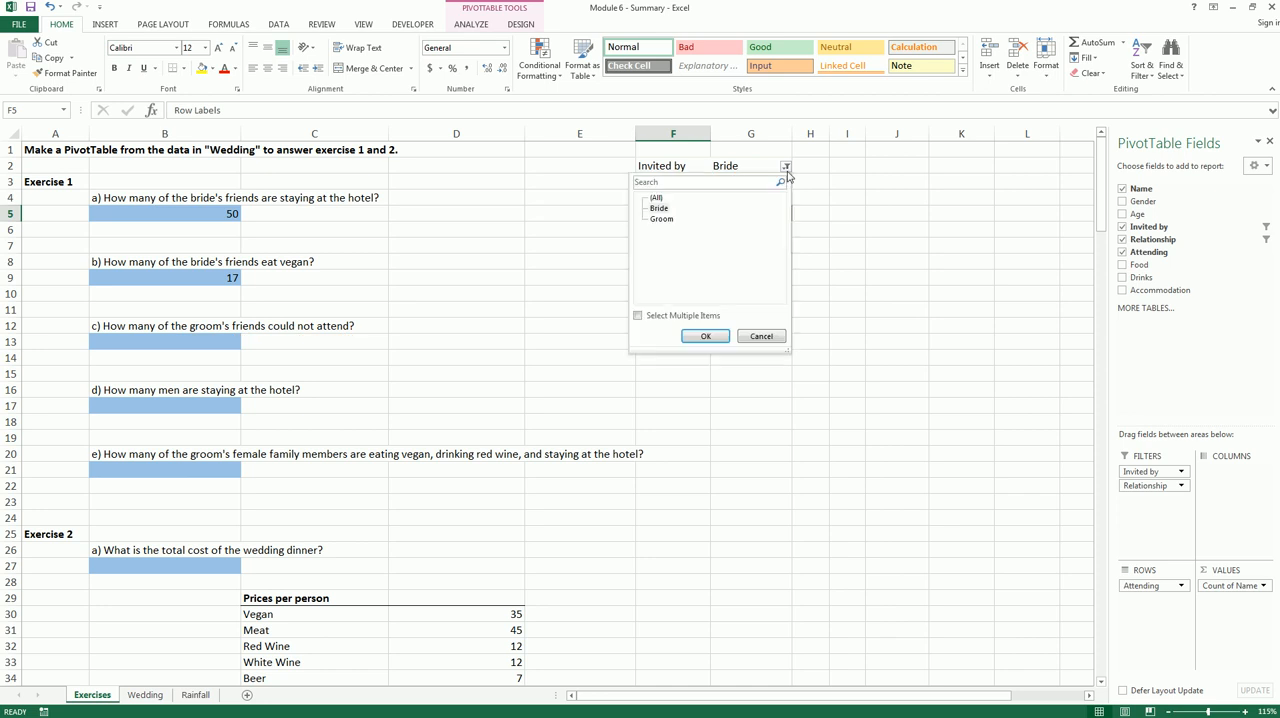
click(661, 219)
click(705, 336)
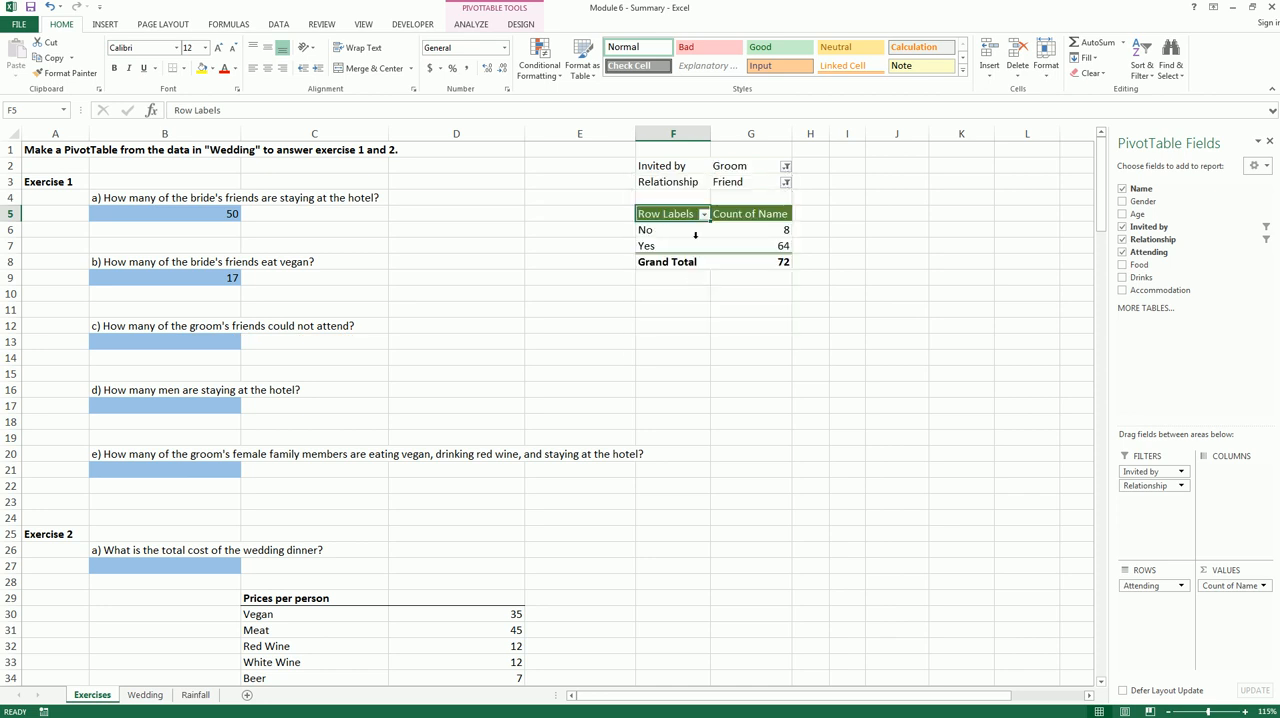
Read the count of the groom's friends not attending and enter 8 in B13 as the answer to question c
mouse_move(714, 174)
mouse_down()
mouse_move(747, 172)
mouse_move(750, 189)
mouse_up()
drag(637, 234, 663, 236)
mouse_move(784, 222)
mouse_down()
mouse_move(804, 246)
mouse_move(794, 238)
mouse_up()
key(Escape)
click(198, 346)
text(8)
key(Return)
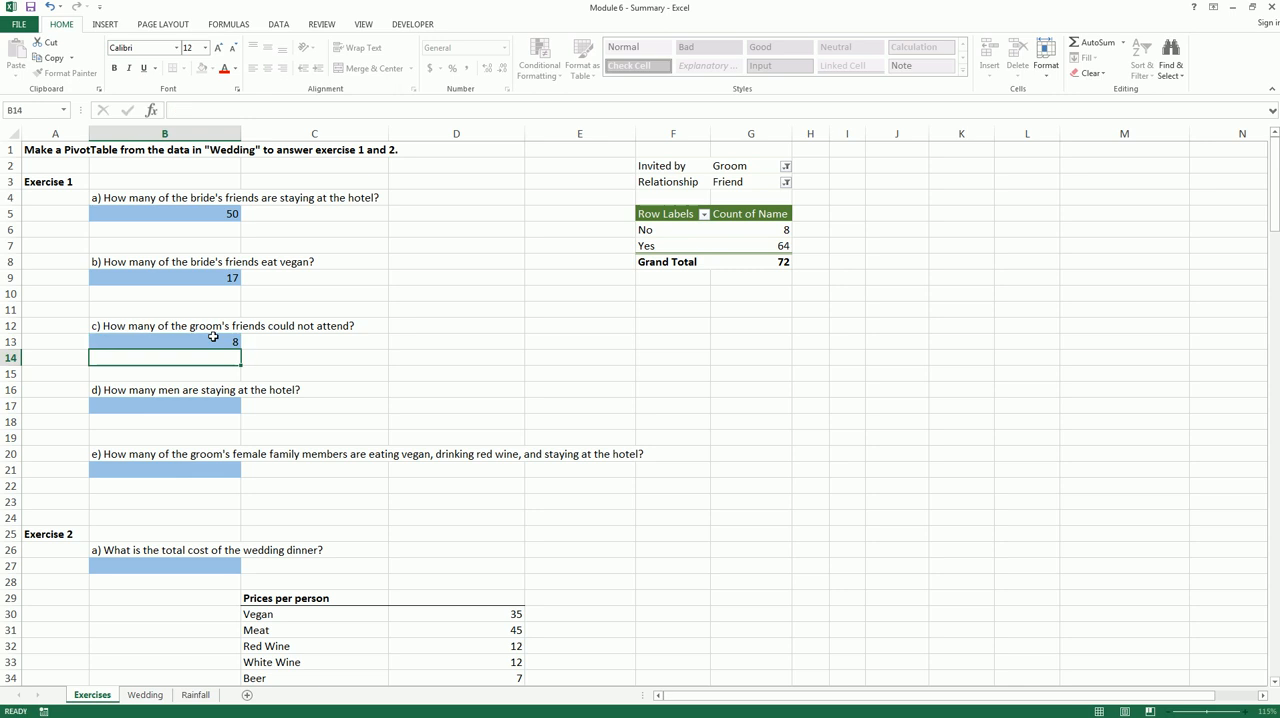
Remove the Invited by and Relationship filters and the Attending row field from the PivotTable
click(212, 407)
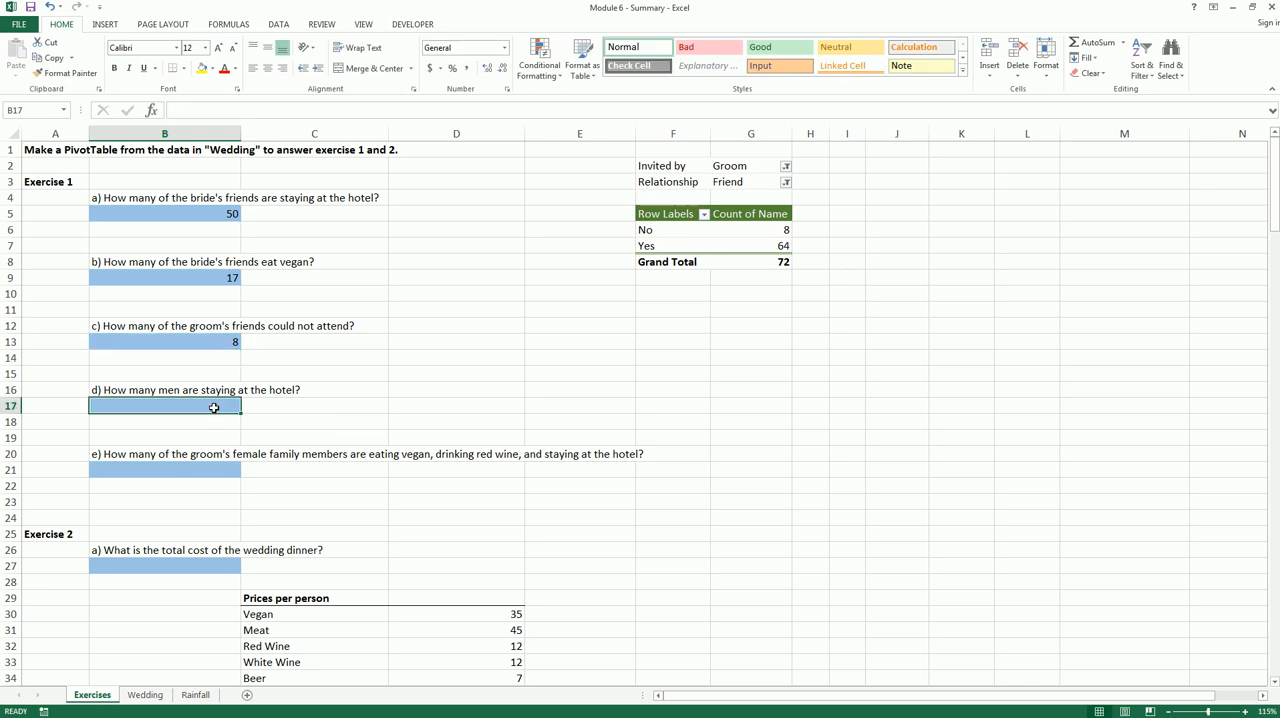
click(746, 182)
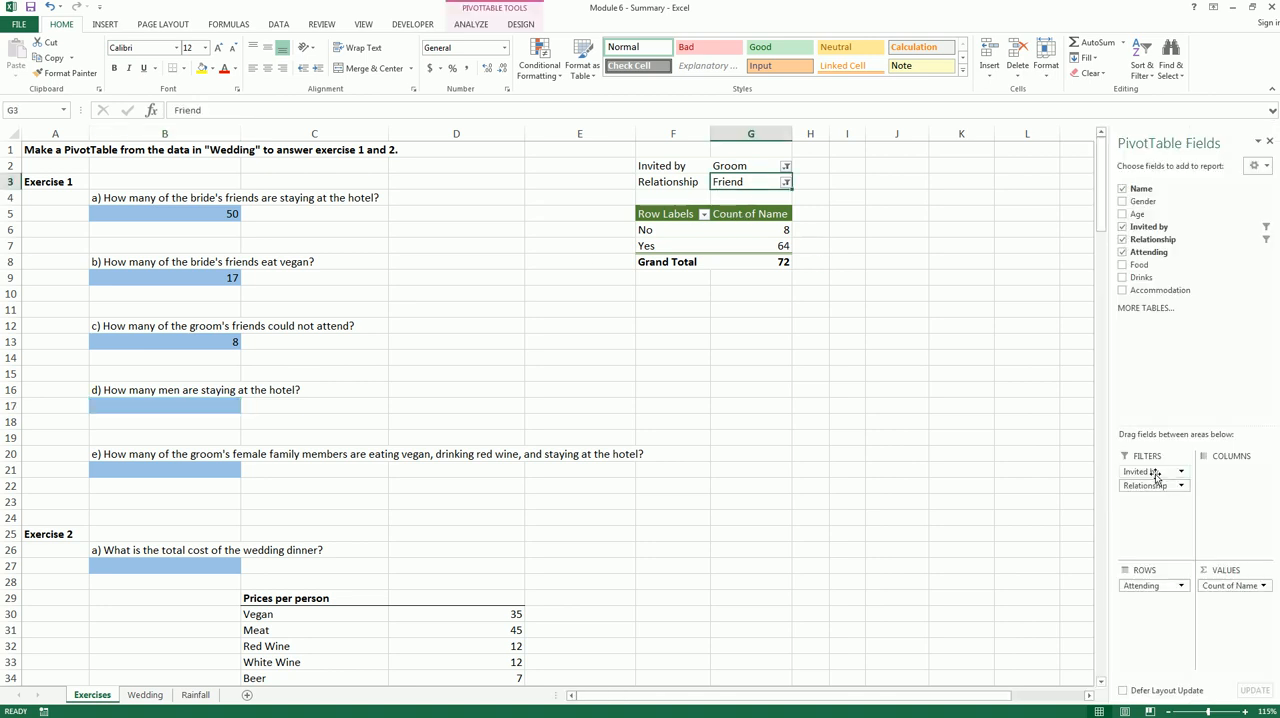
drag(1156, 475, 1050, 448)
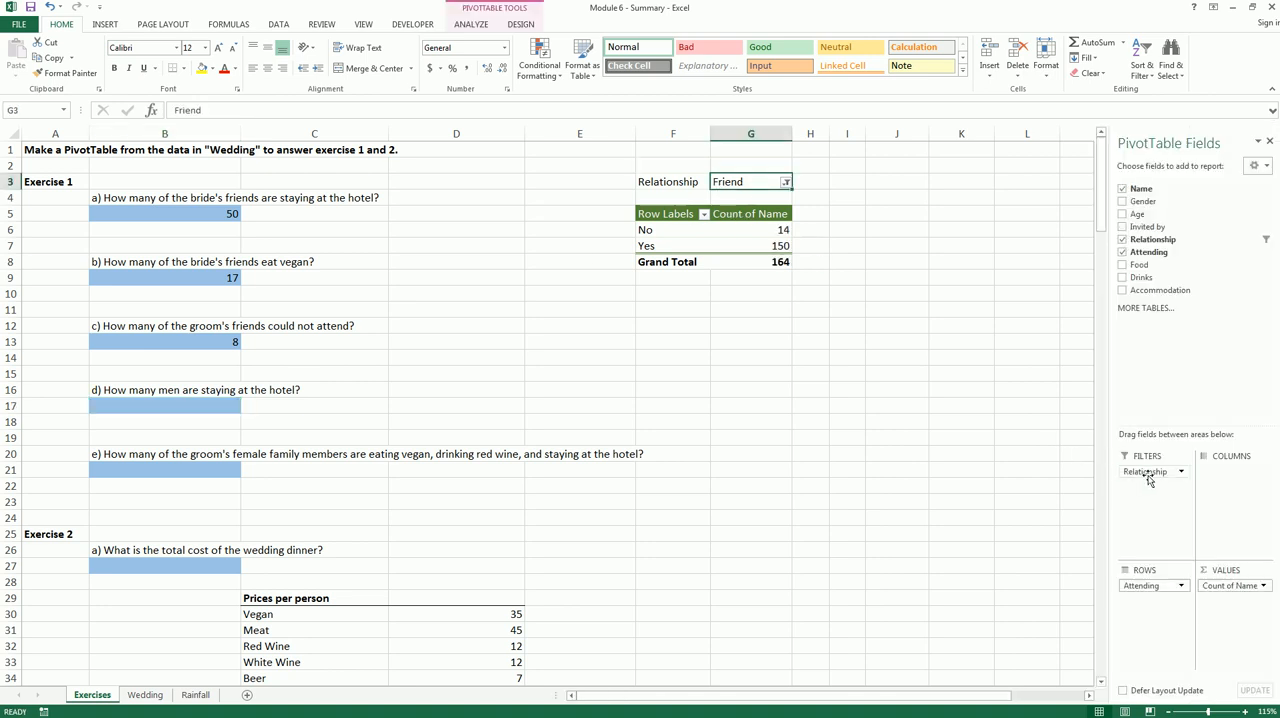
drag(1149, 479, 1036, 455)
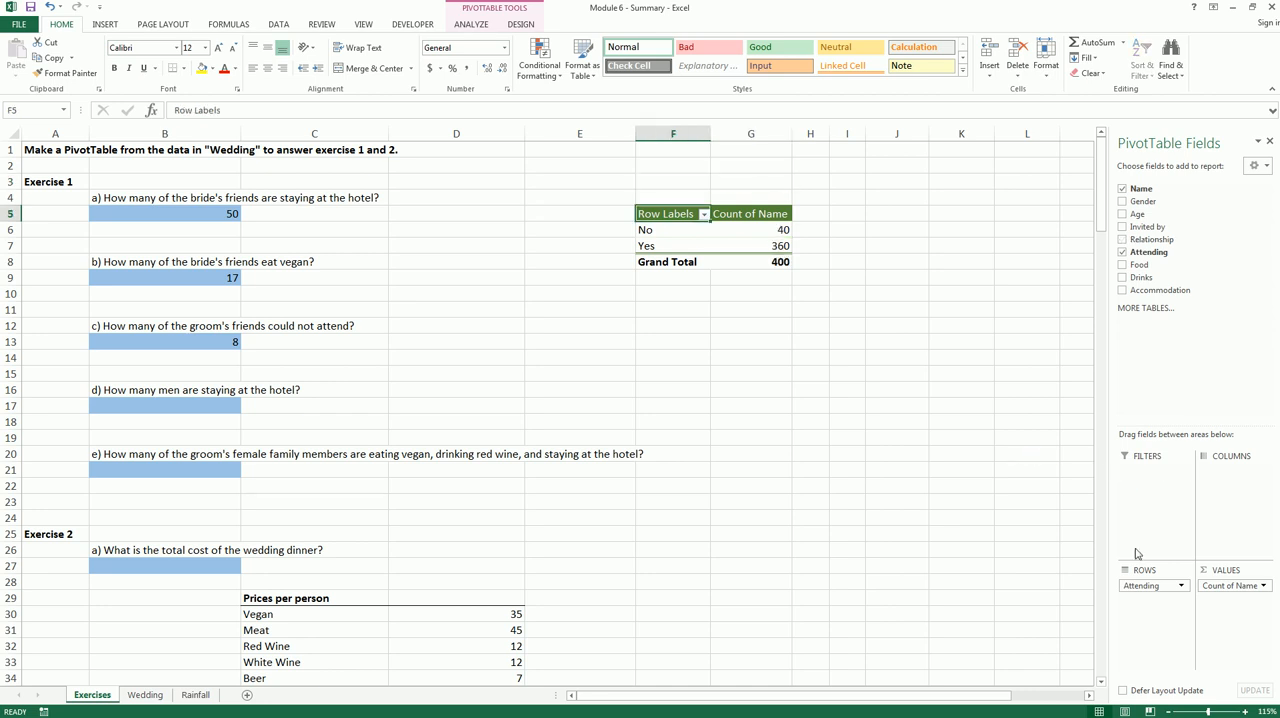
drag(1148, 586, 1031, 517)
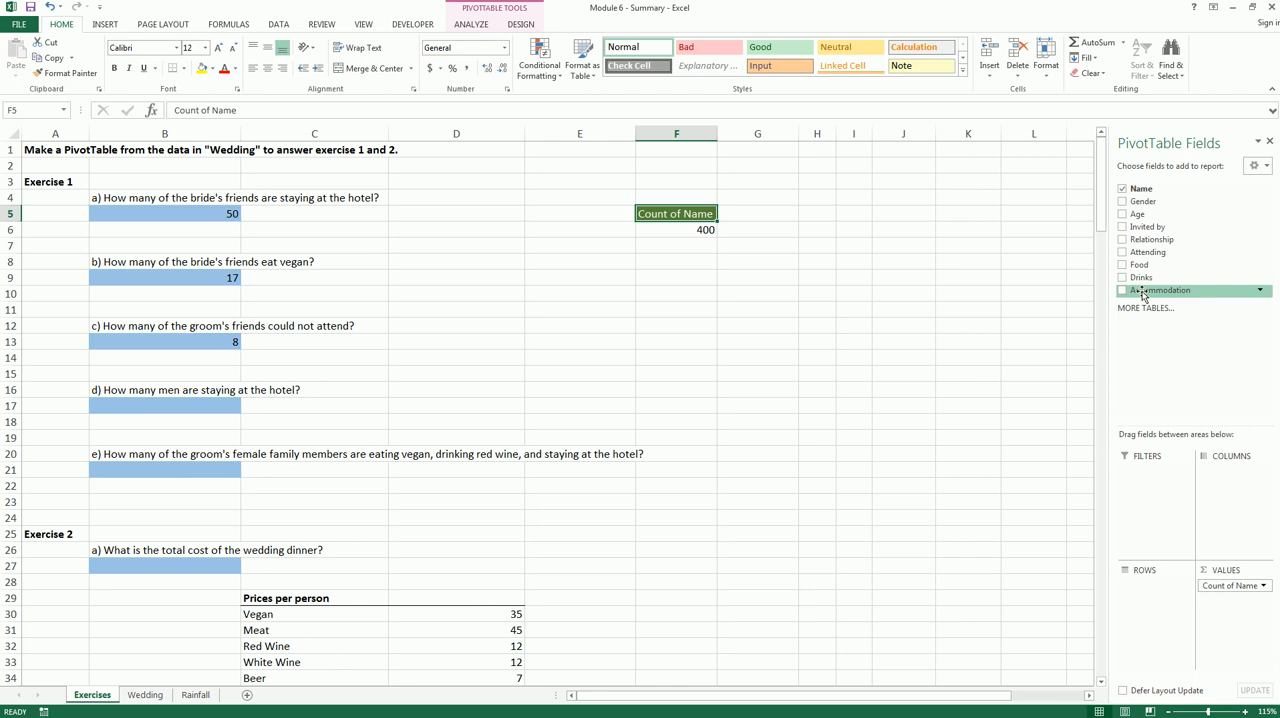
Add Accommodation as the PivotTable's row field and Gender as a report filter showing only Male
drag(1143, 295, 1150, 600)
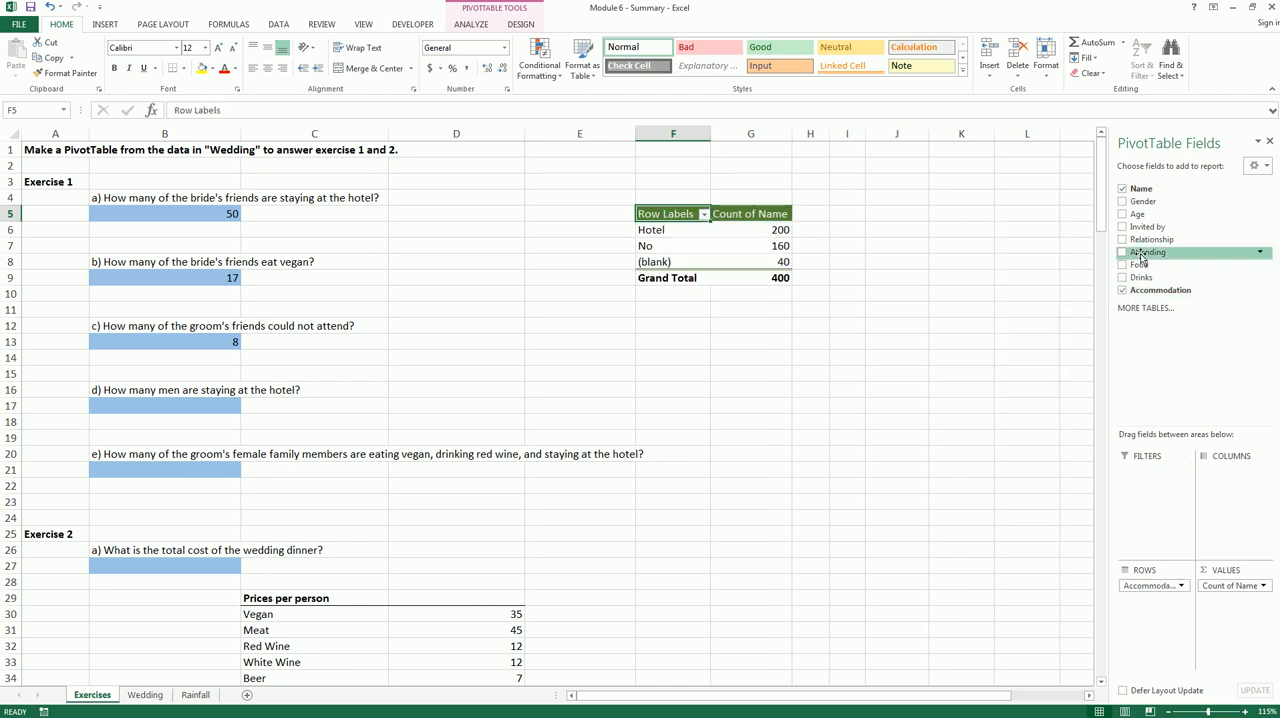
drag(1147, 219, 1156, 477)
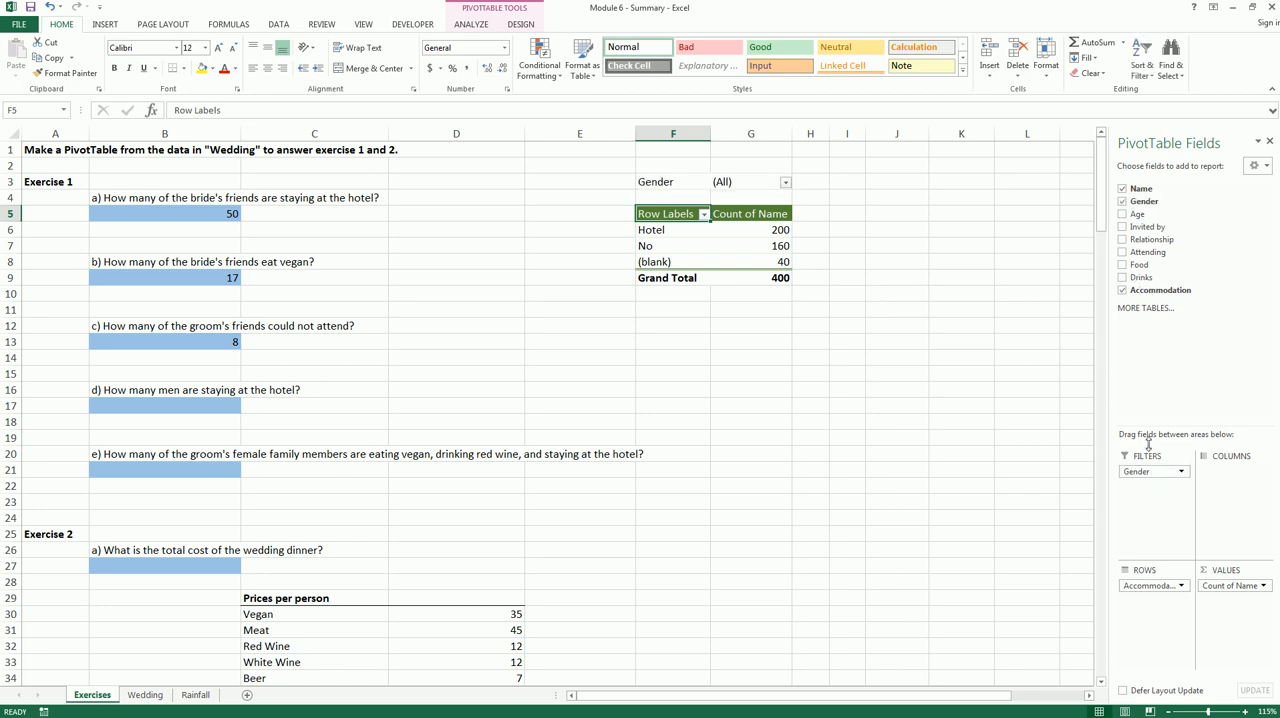
click(786, 184)
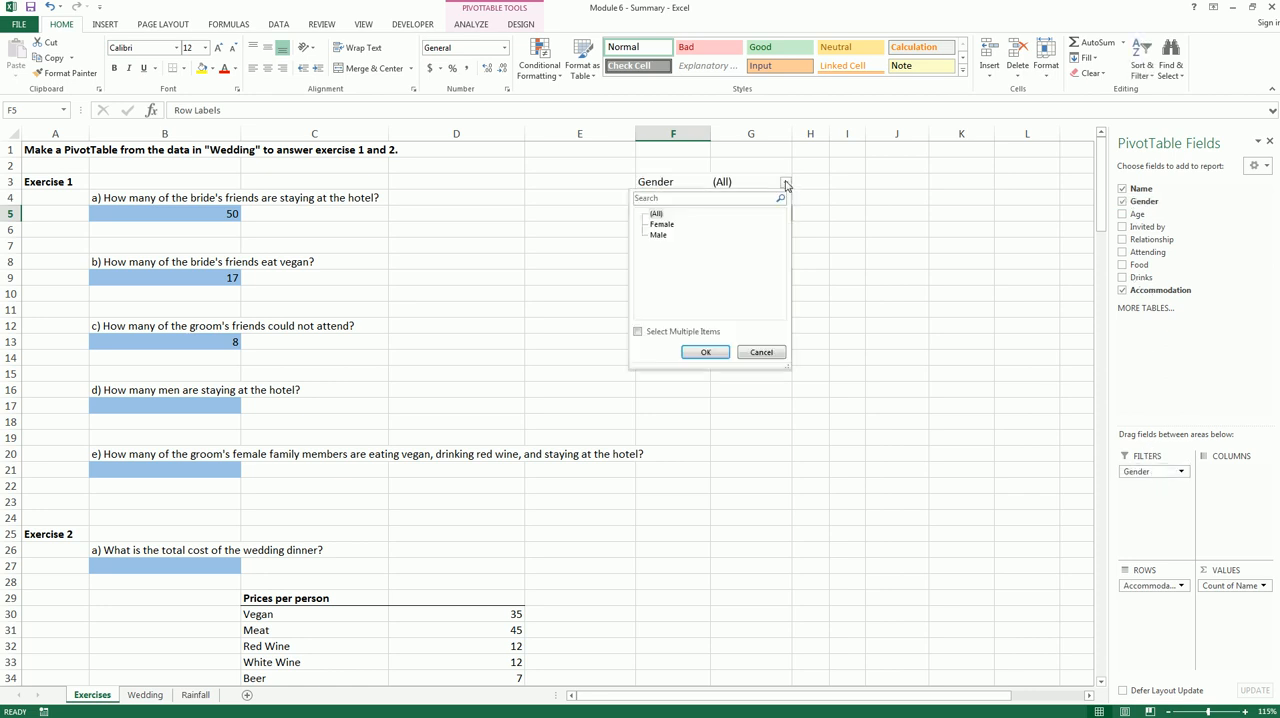
click(660, 236)
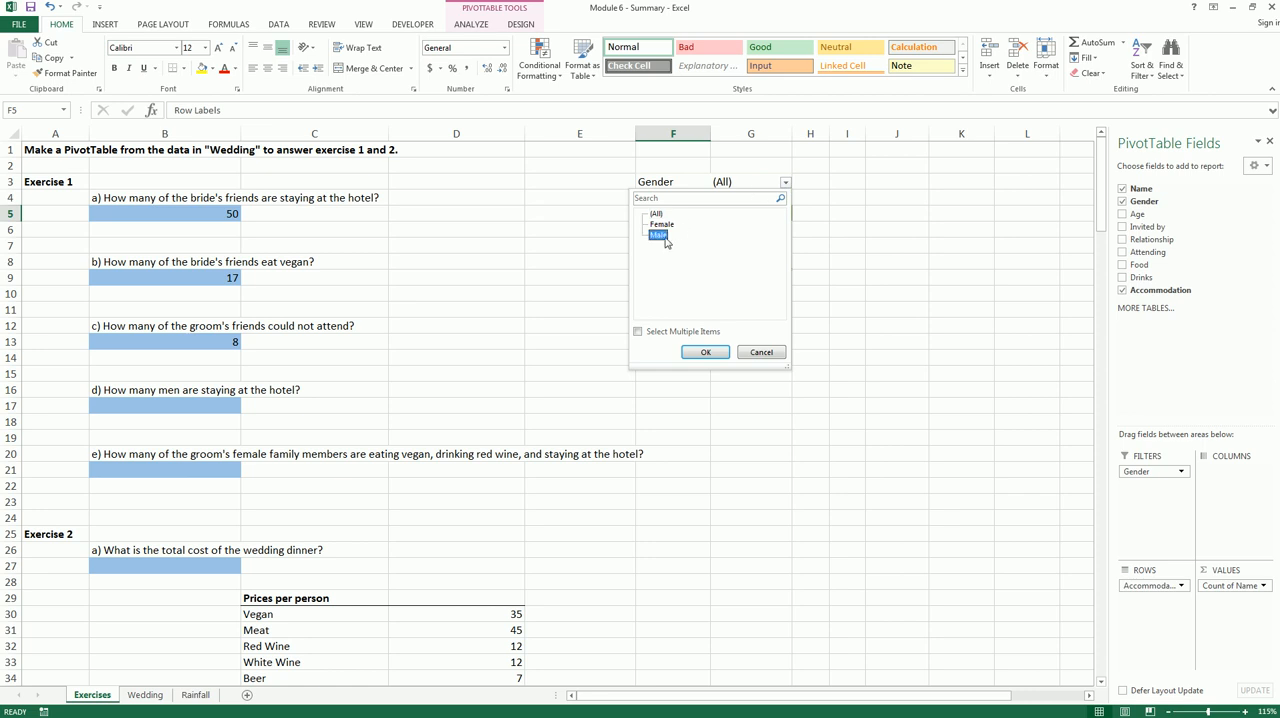
click(702, 352)
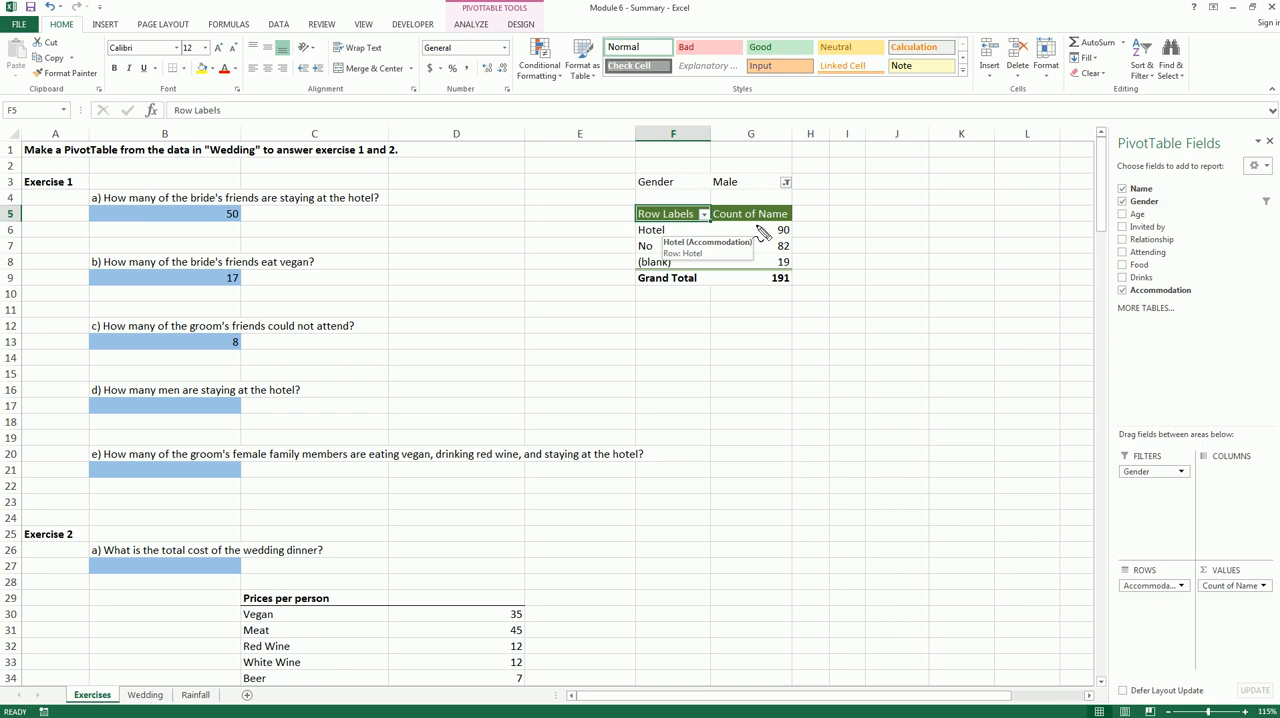
Read the count of men at the hotel and enter 90 in B17 as the answer to question d
mouse_move(770, 232)
mouse_down()
mouse_move(789, 229)
mouse_move(789, 249)
mouse_move(776, 220)
mouse_up()
key(Escape)
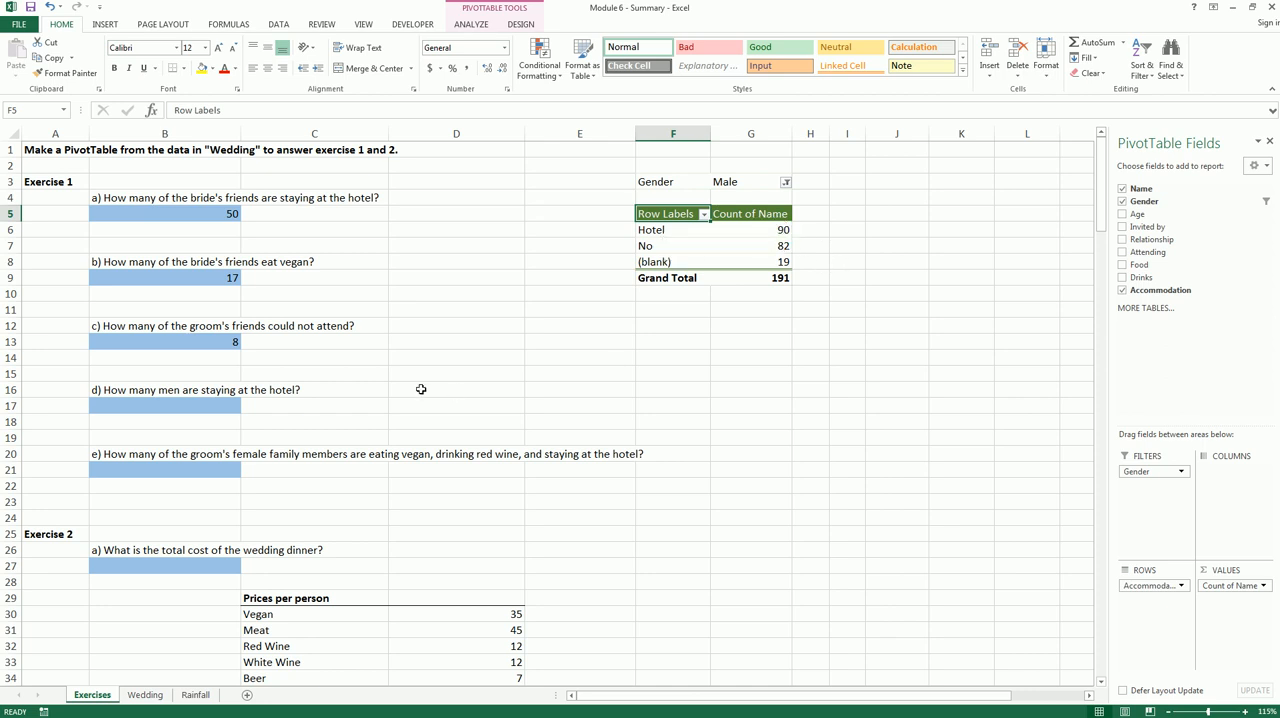
click(218, 404)
text(90)
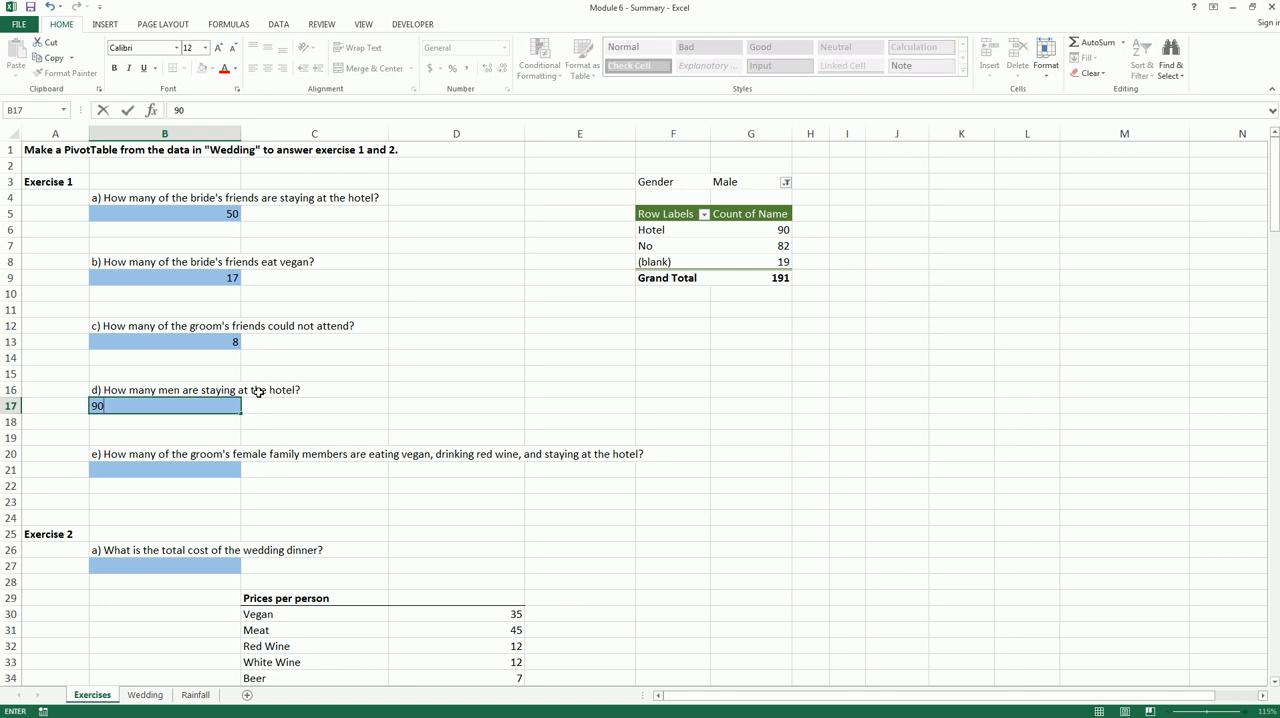
key(Return)
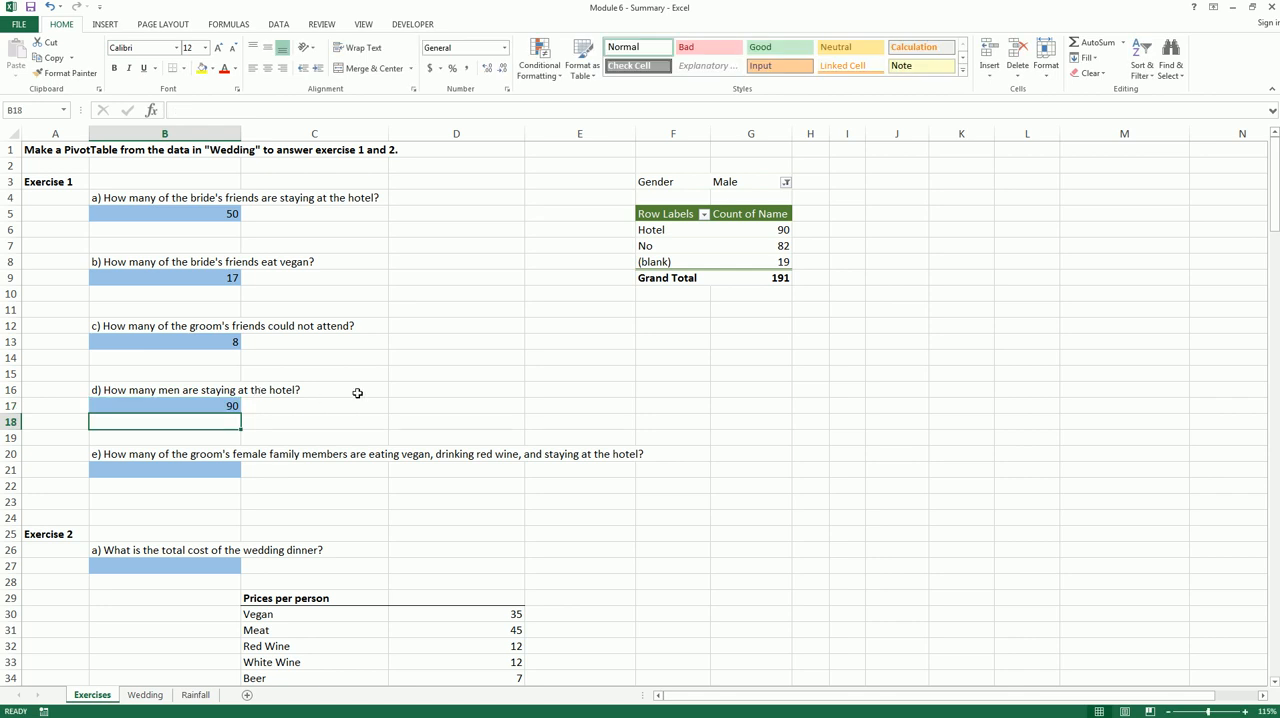
Remove Gender and Accommodation from the PivotTable and add Invited by as a report filter for question e
click(185, 468)
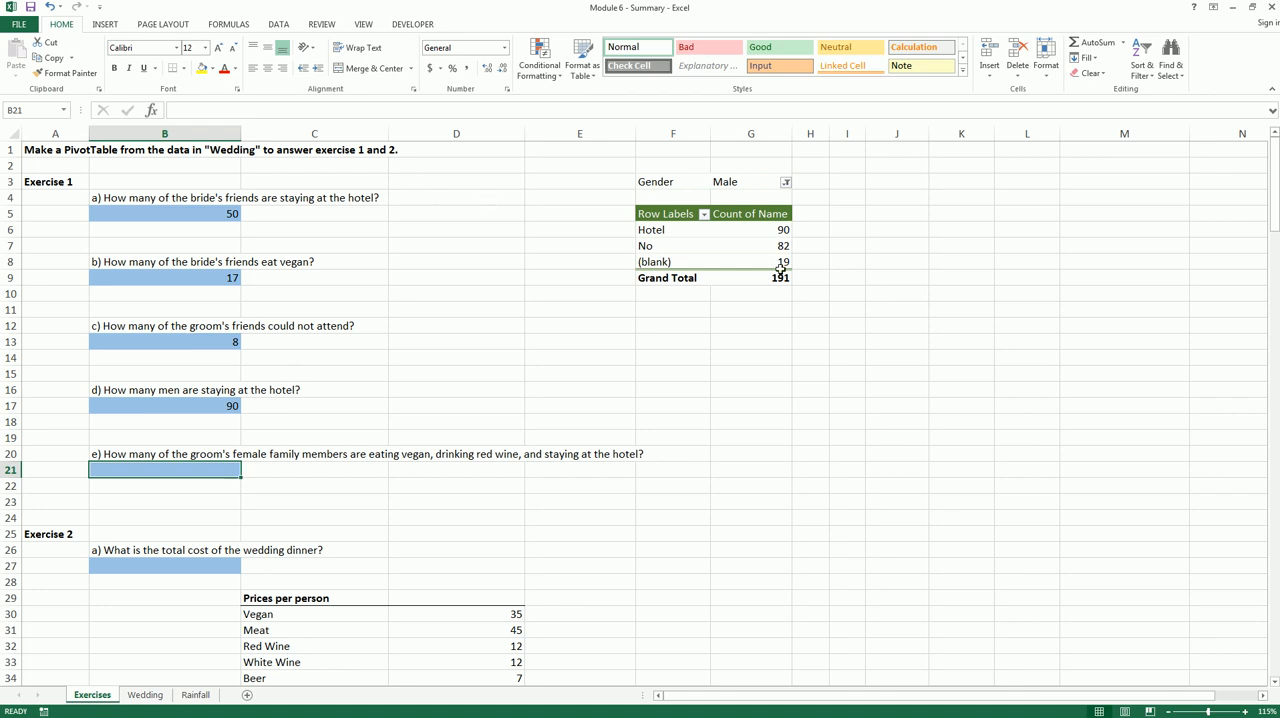
click(729, 232)
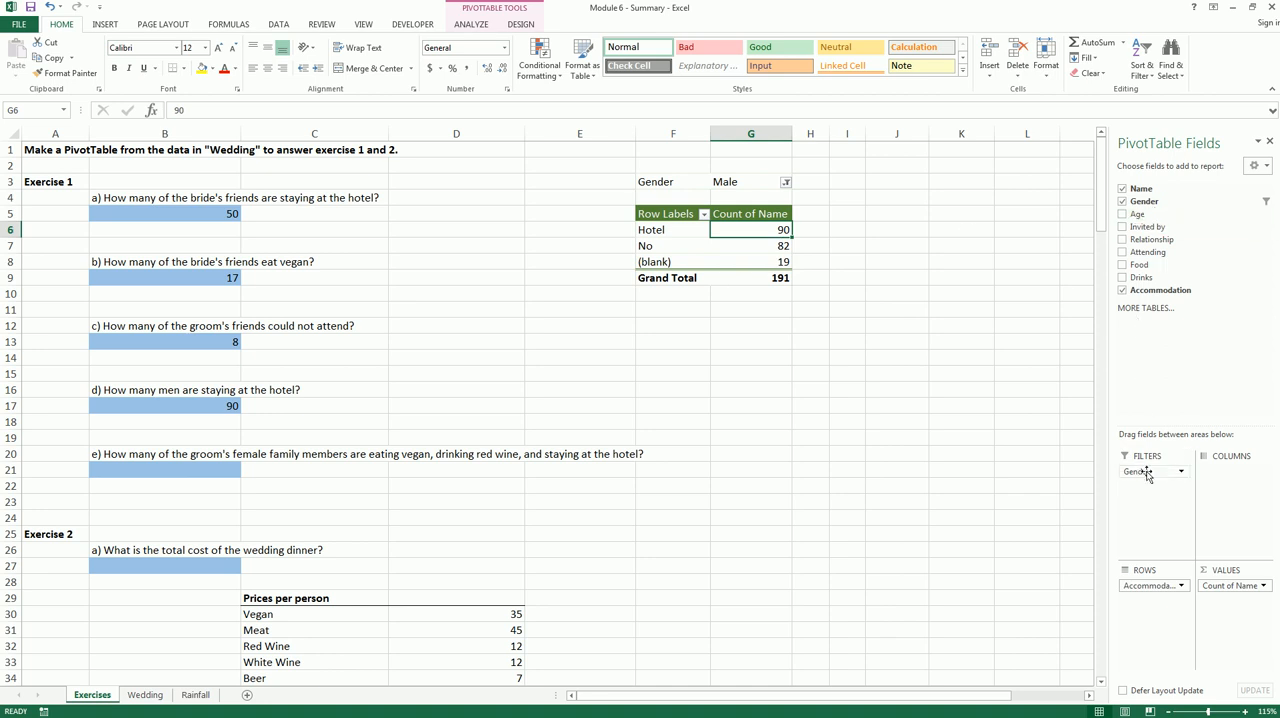
drag(1141, 472, 1050, 466)
drag(1153, 588, 1090, 571)
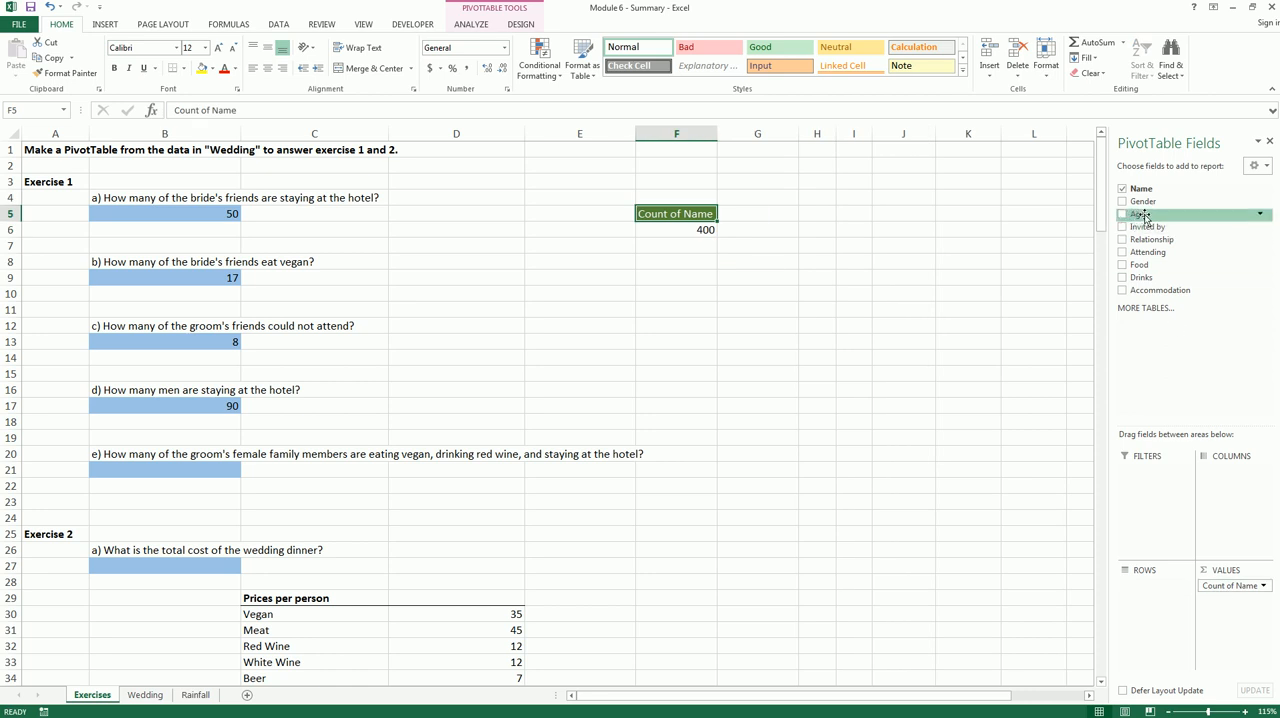
drag(1155, 229, 1165, 480)
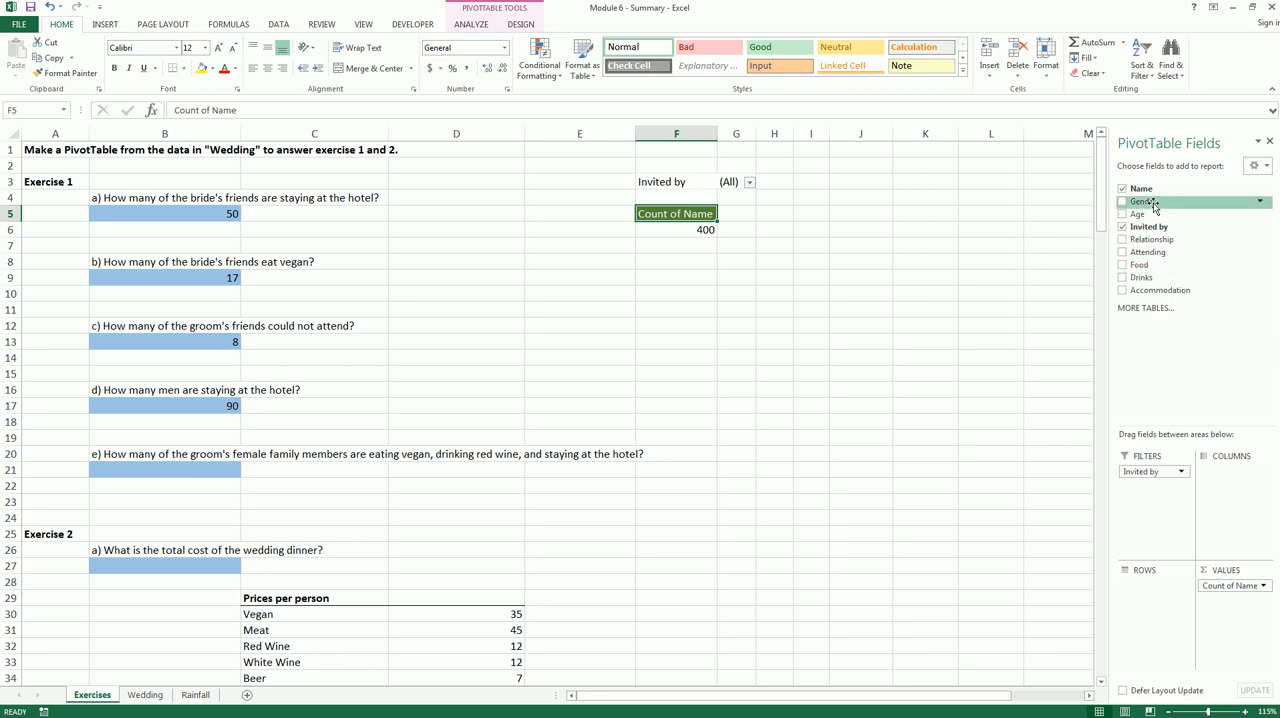
Add Gender, Food, Drinks and Accommodation as report filters below Invited by in the PivotTable
drag(1149, 201, 1172, 488)
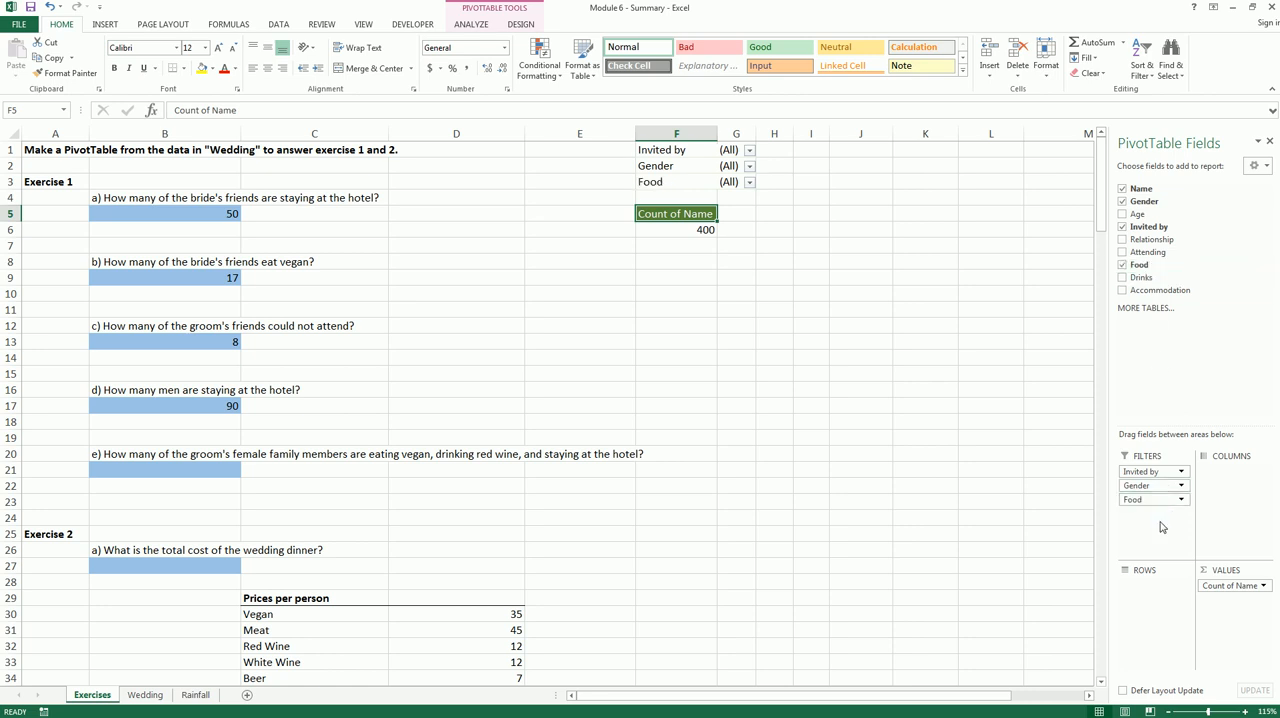
drag(1138, 284, 1151, 514)
drag(1150, 290, 1142, 532)
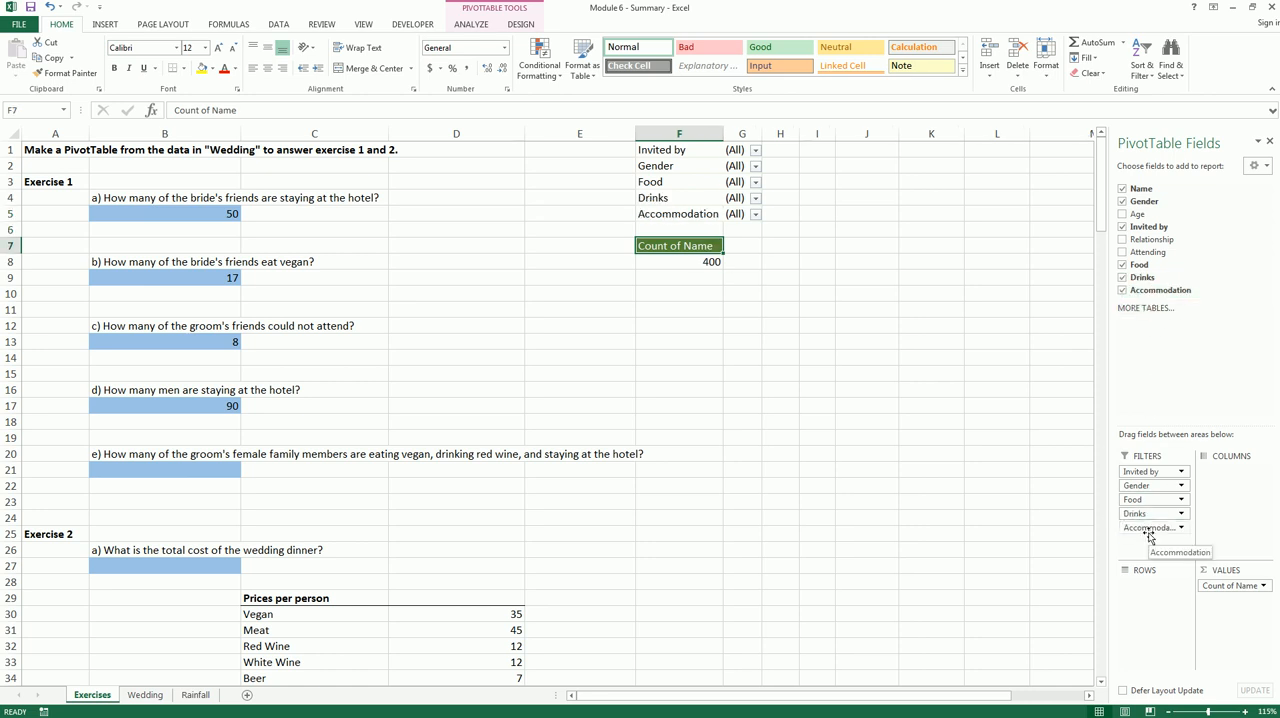
Filter the PivotTable to show only Groom for Invited by and only Female for Gender
click(756, 151)
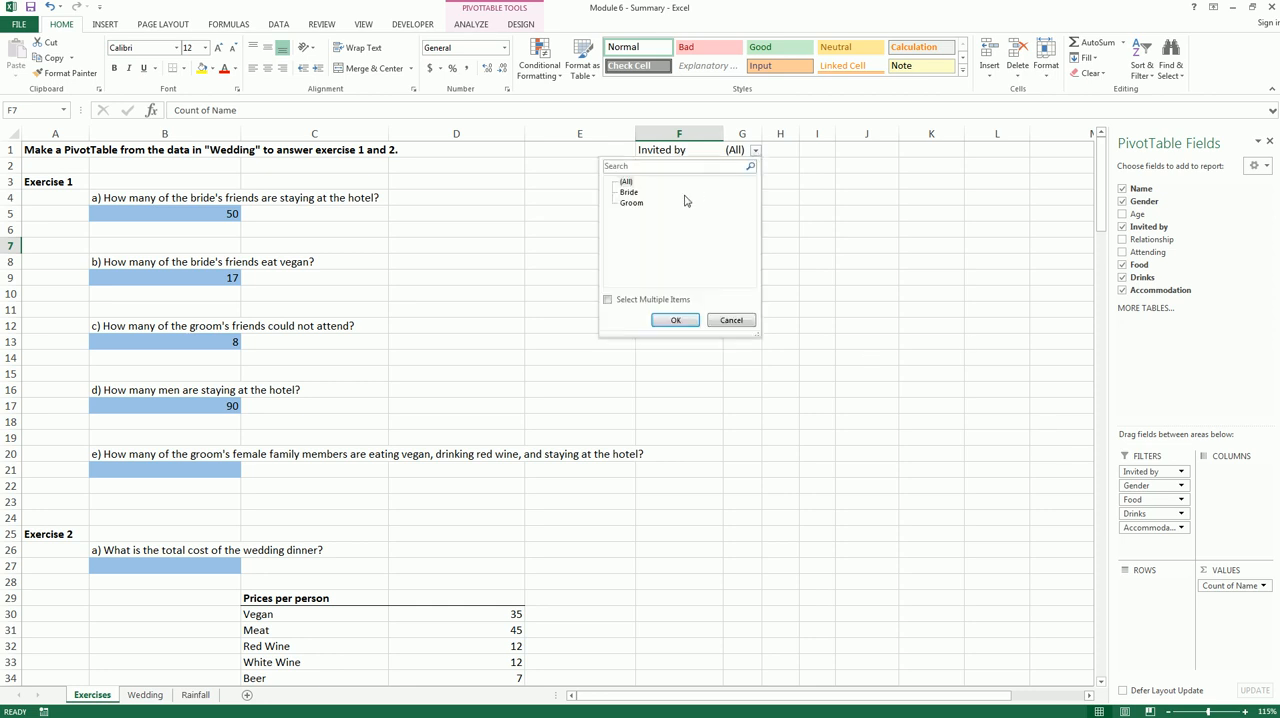
click(628, 203)
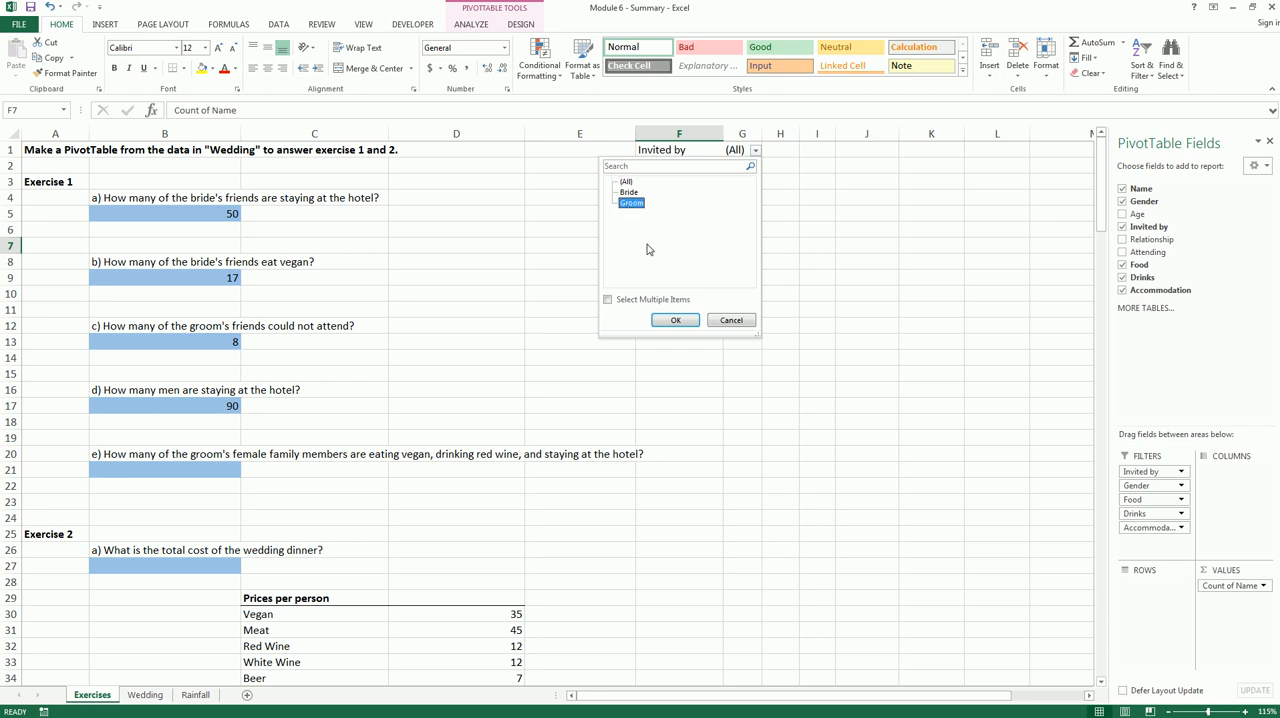
click(670, 320)
click(767, 167)
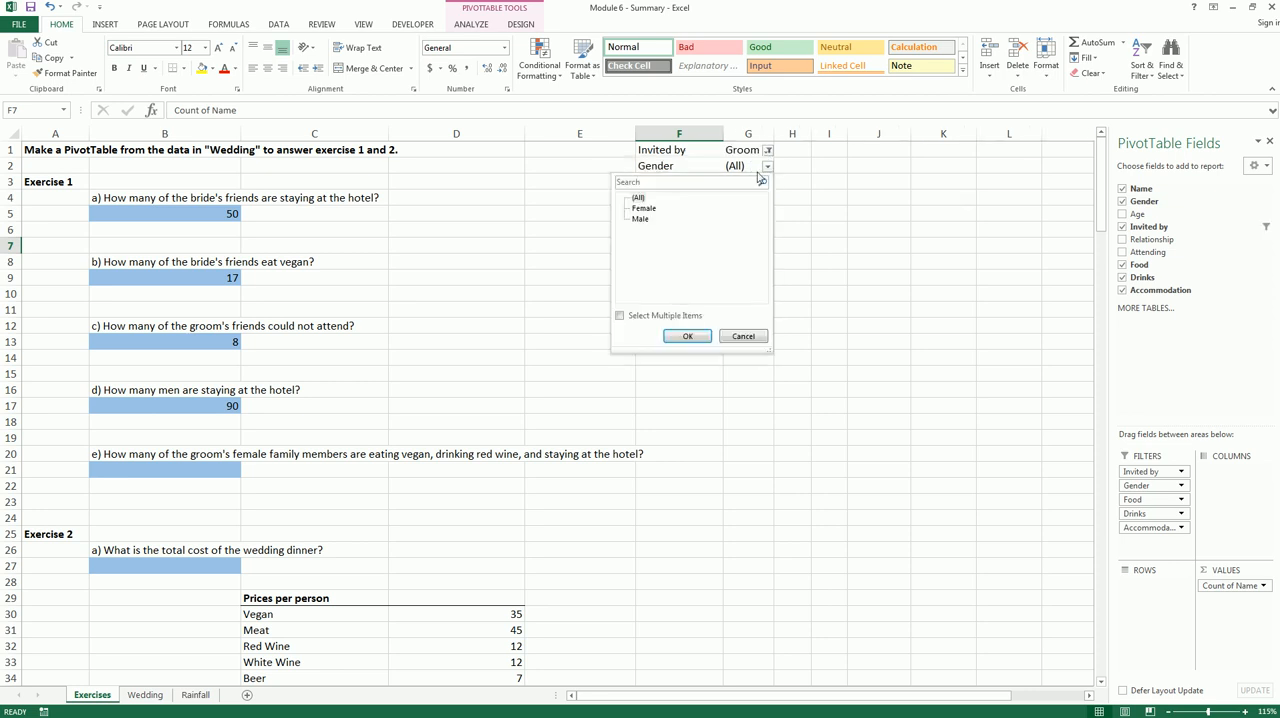
click(655, 209)
click(683, 335)
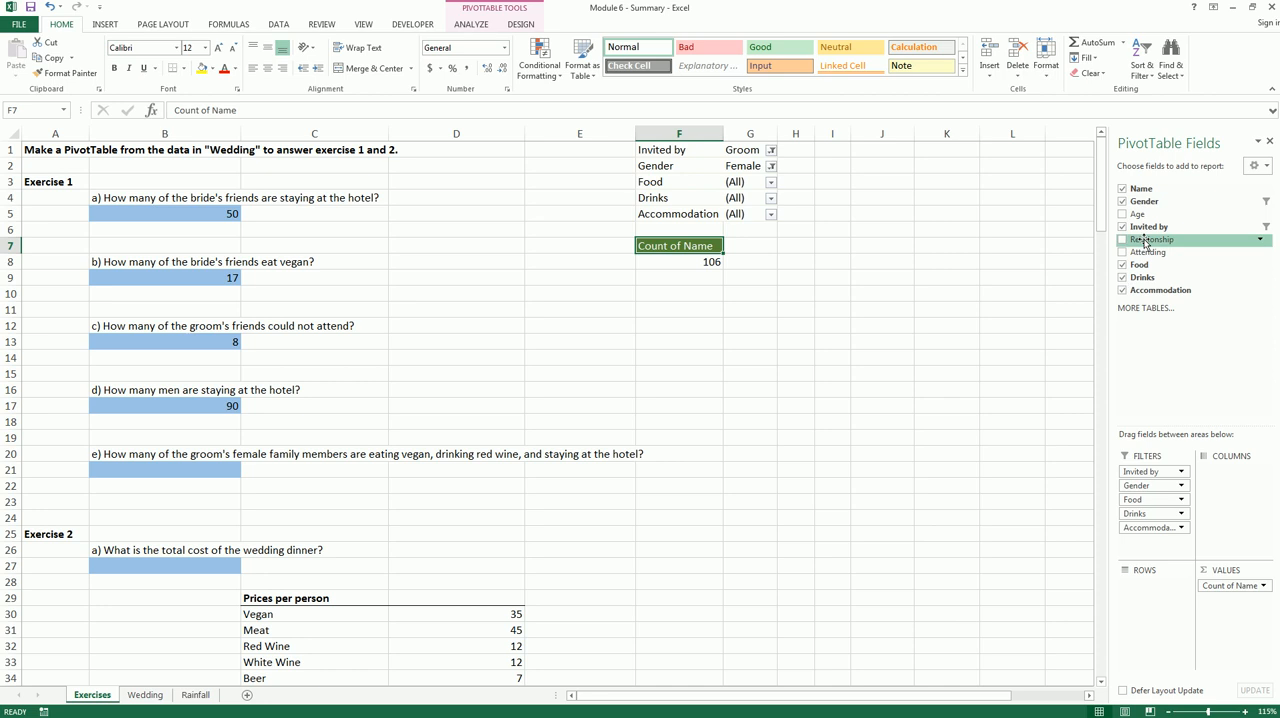
Add Relationship as a report filter to the PivotTable and restrict it to Family
drag(1146, 243, 1150, 484)
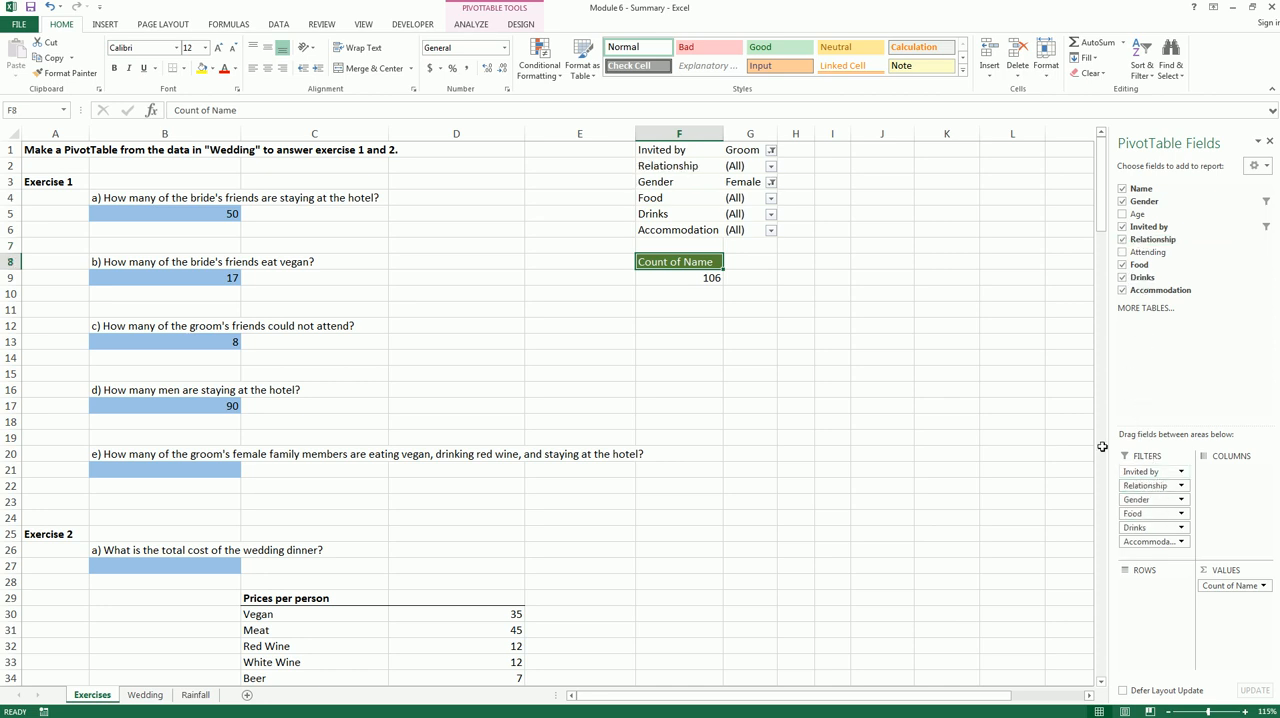
click(771, 167)
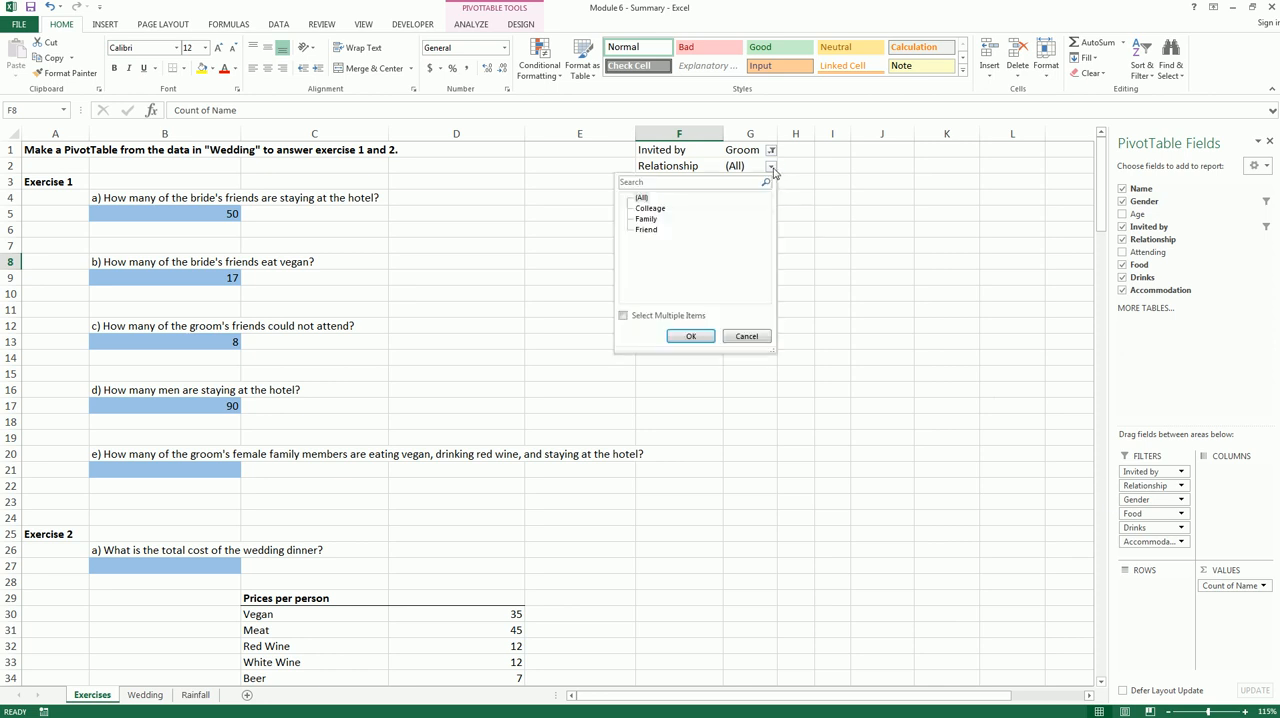
click(645, 220)
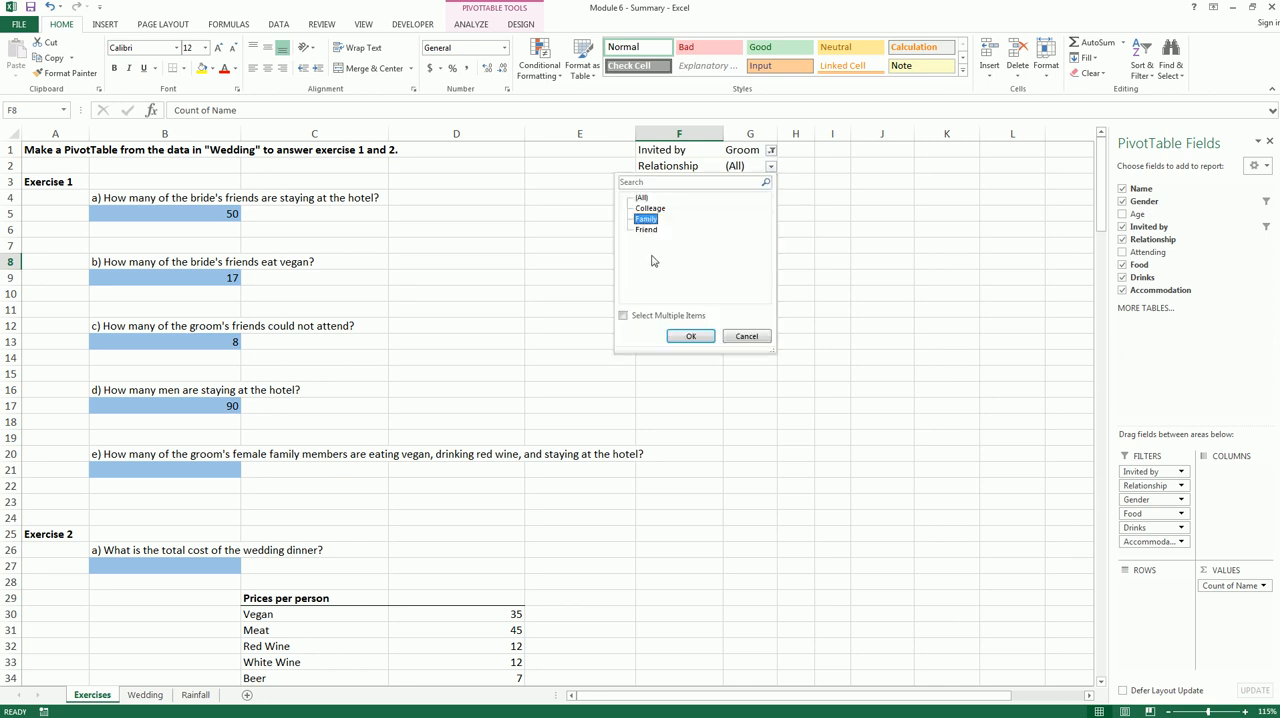
click(690, 336)
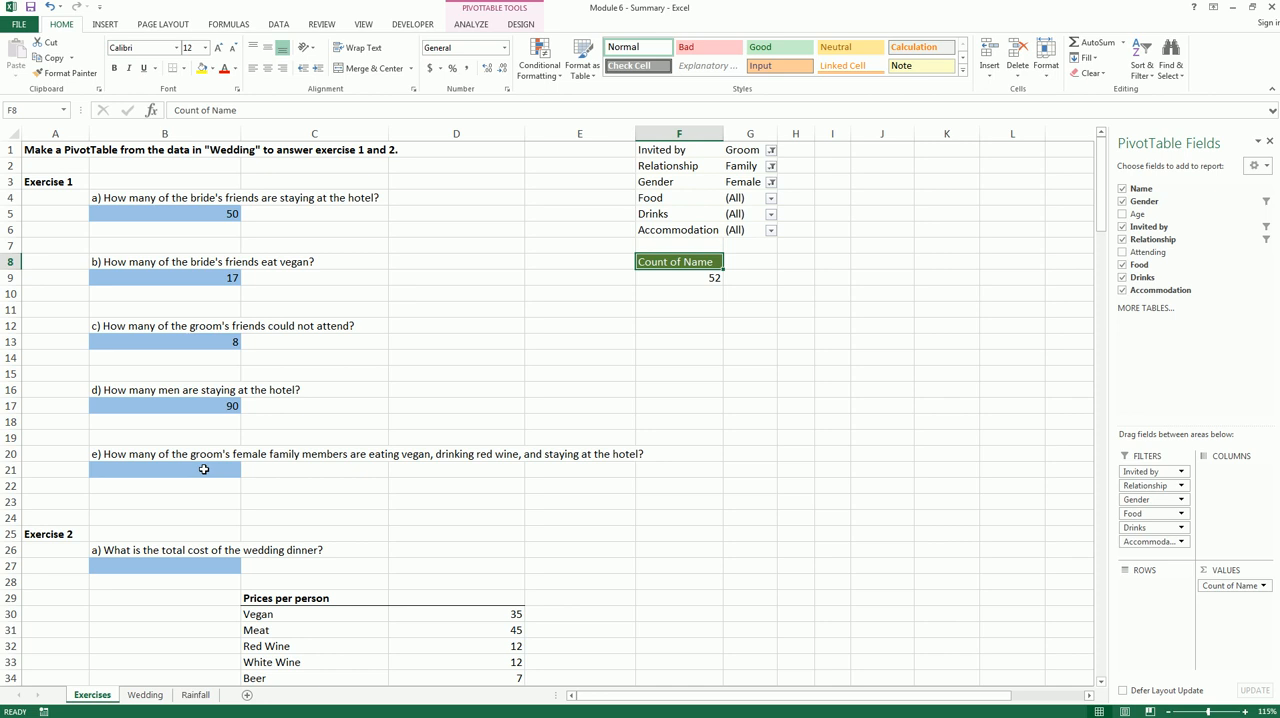
Filter the PivotTable to Vegan for Food, Red wine for Drinks and Hotel for Accommodation
drag(193, 466, 299, 464)
mouse_move(727, 157)
mouse_down()
mouse_move(758, 157)
mouse_move(760, 187)
mouse_up()
key(Escape)
click(771, 198)
click(646, 251)
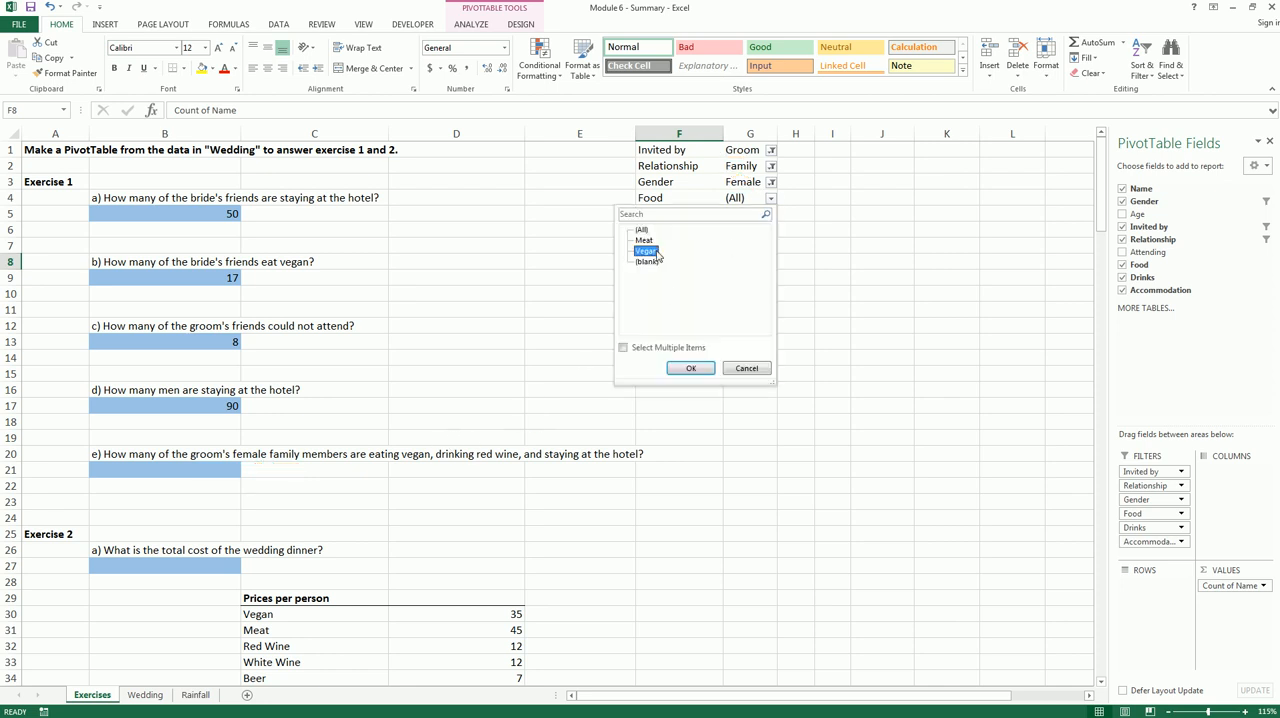
click(690, 368)
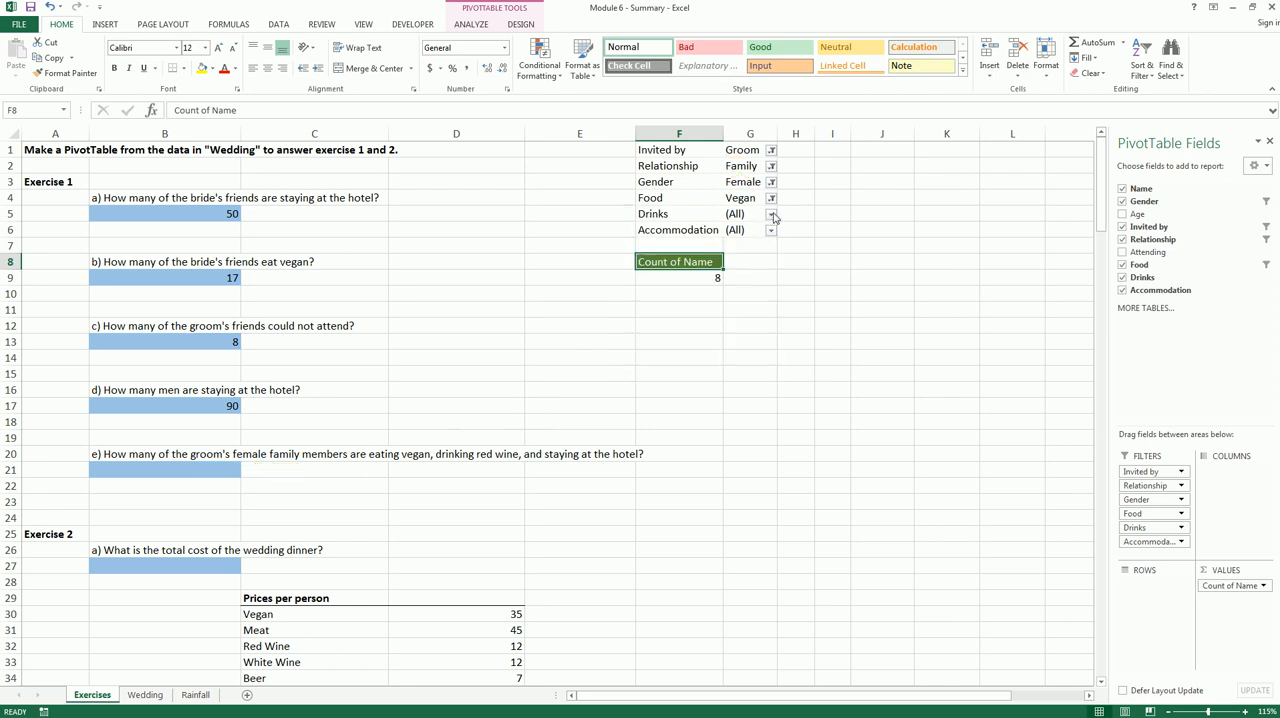
click(771, 215)
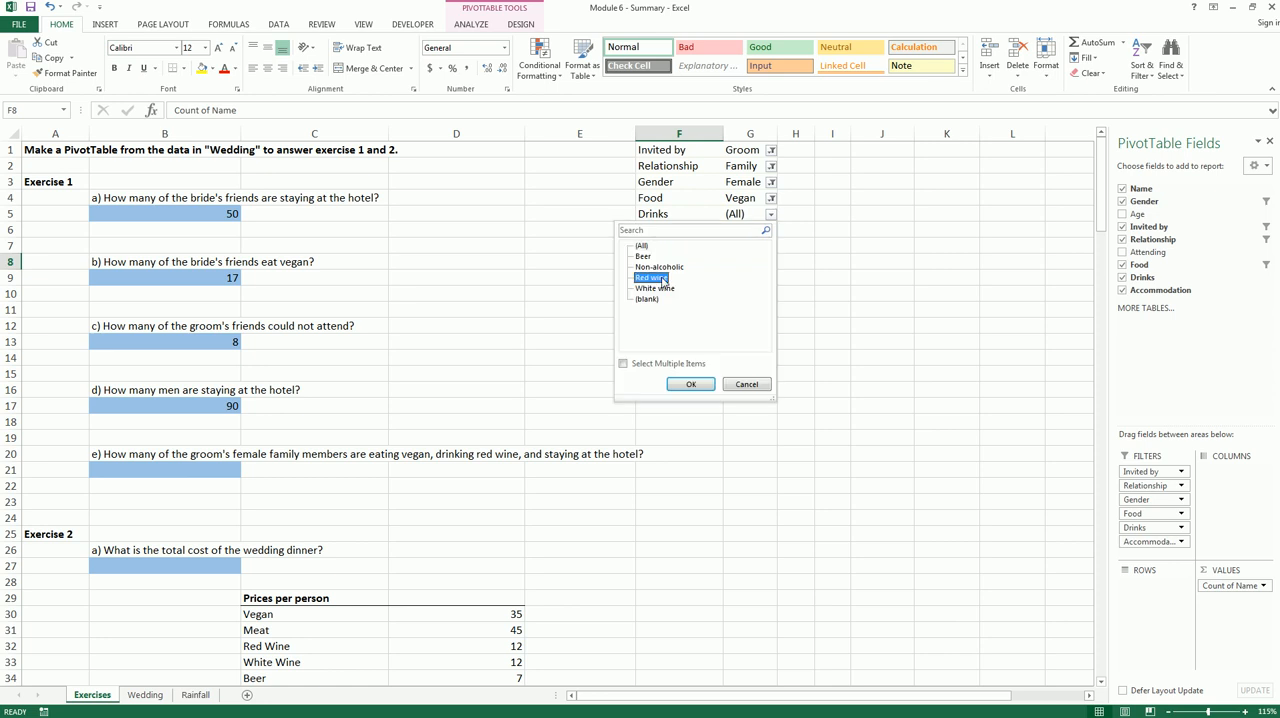
click(693, 382)
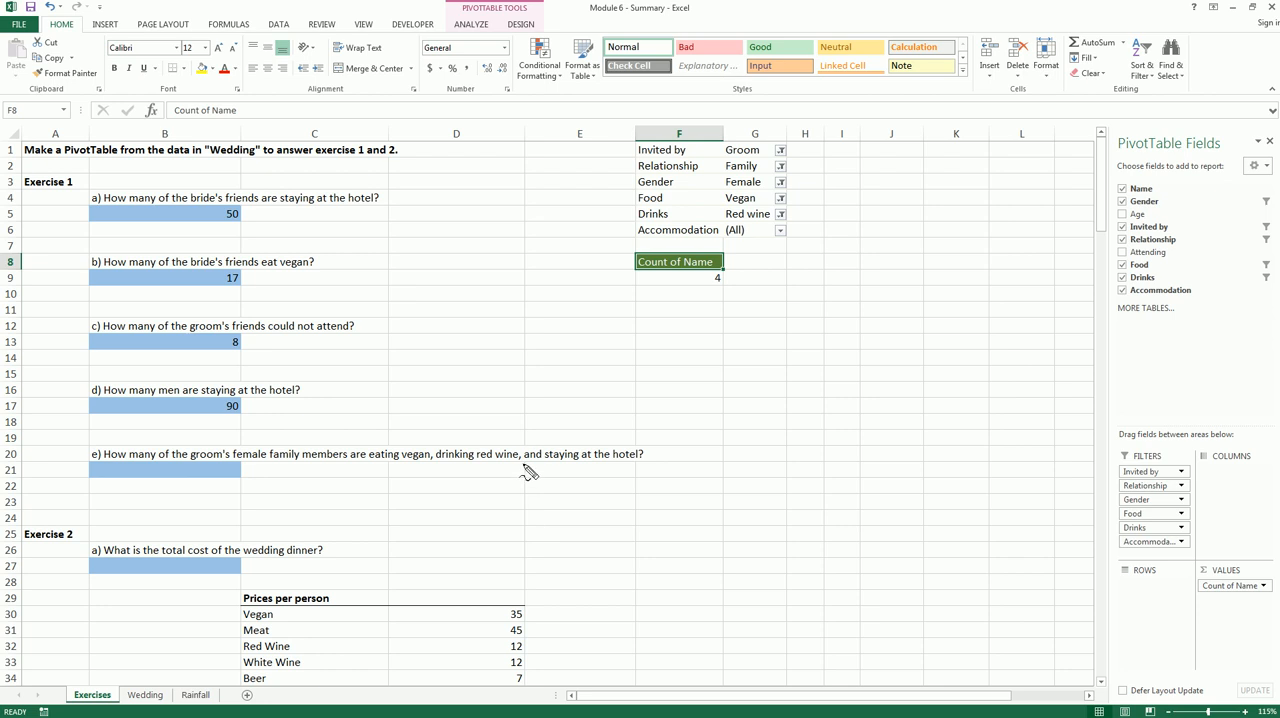
click(780, 231)
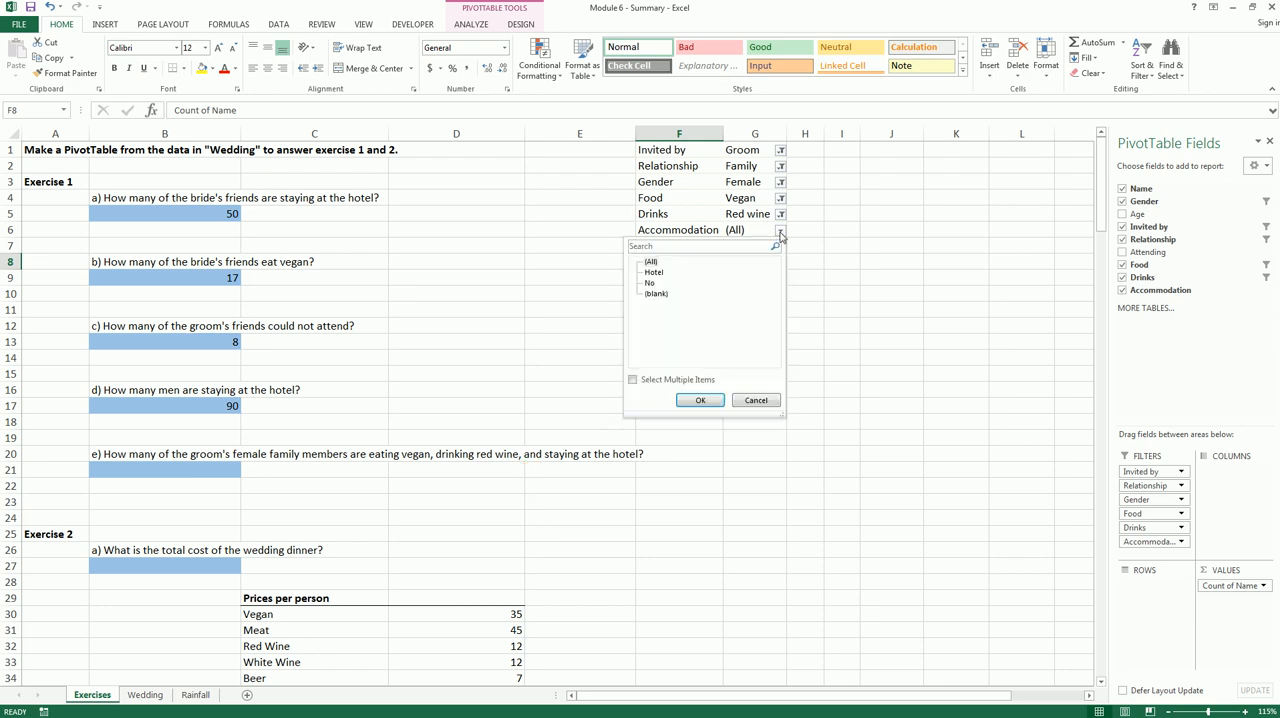
click(654, 272)
click(700, 400)
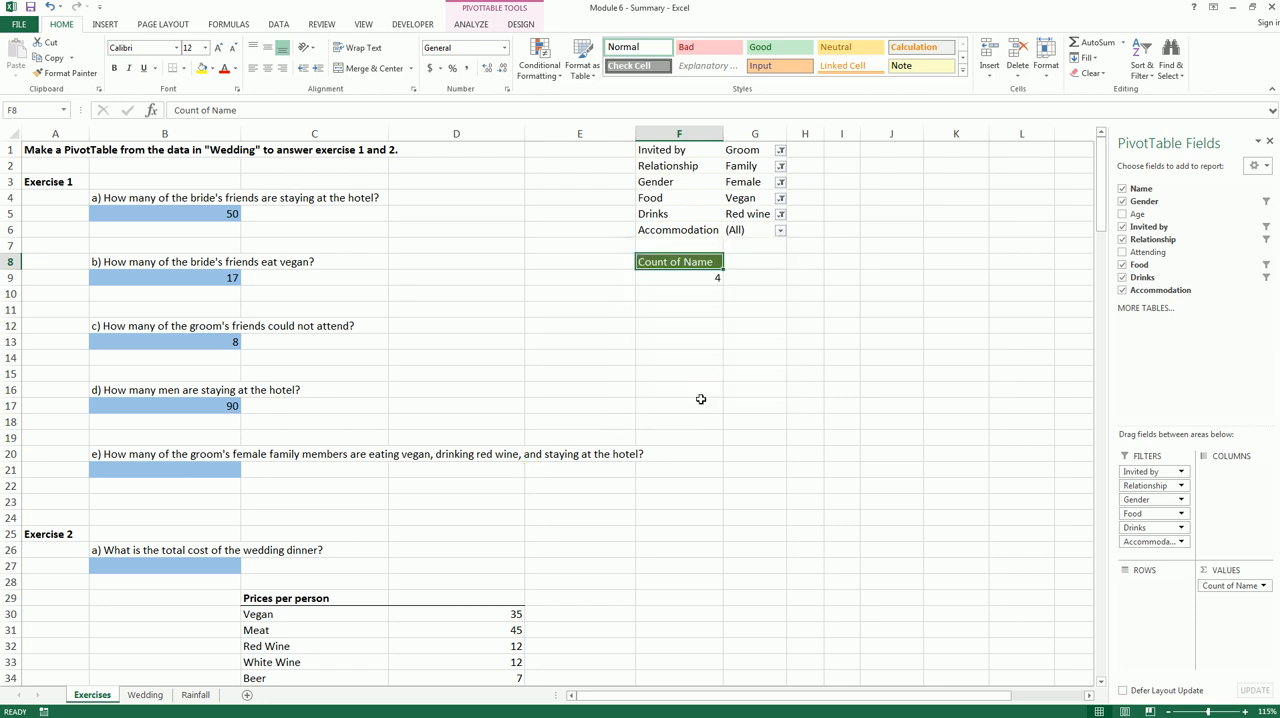
Read the filtered guest count and enter 2 in B21 as the answer to question e
mouse_move(718, 290)
mouse_down()
mouse_move(730, 271)
mouse_move(707, 290)
mouse_up()
click(224, 470)
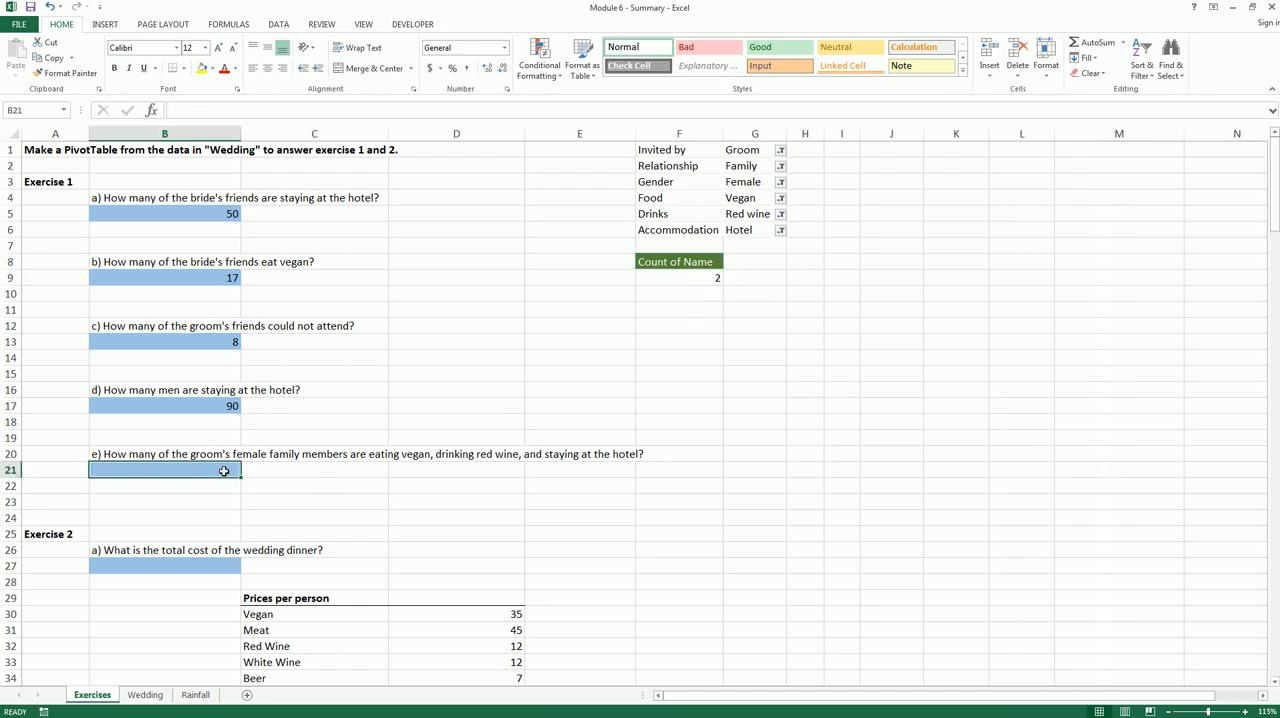
text(2)
key(Return)
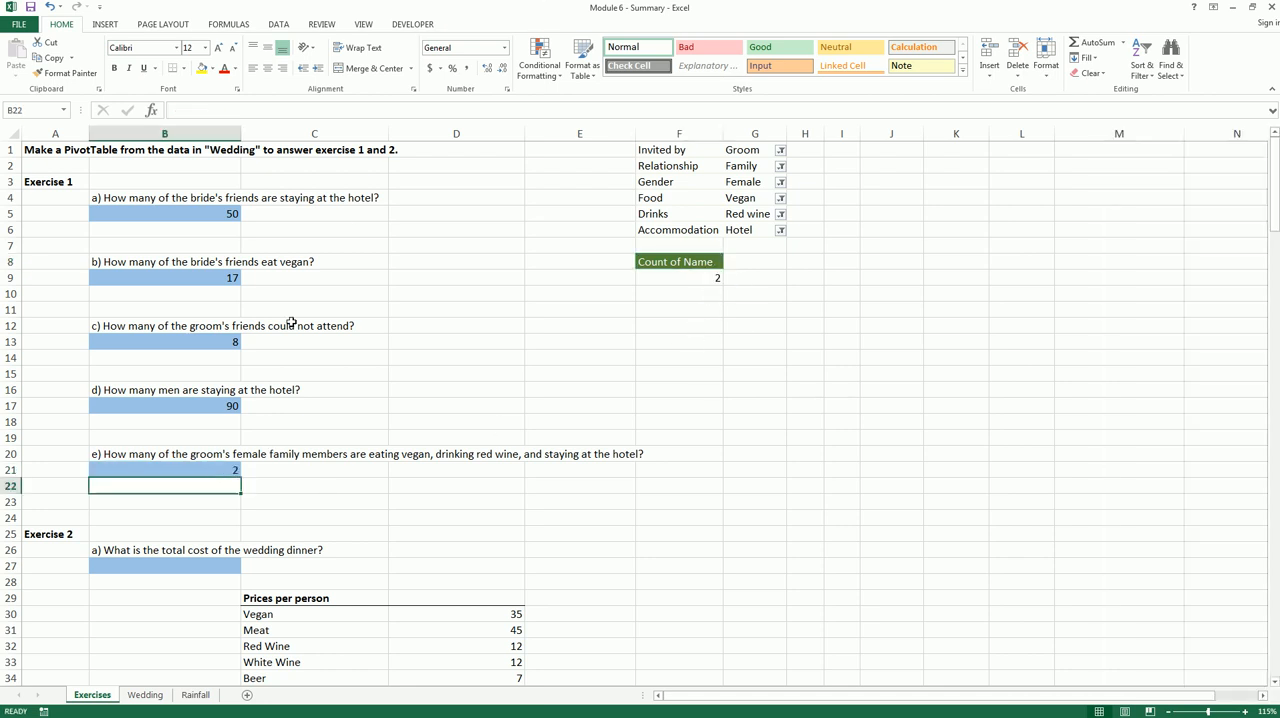
Rearrange the PivotTable with Relationship as the column field and Accommodation, Food and Drinks as nested row fields
scroll(700, 260, down, 1)
click(695, 178)
scroll(749, 274, up, 1)
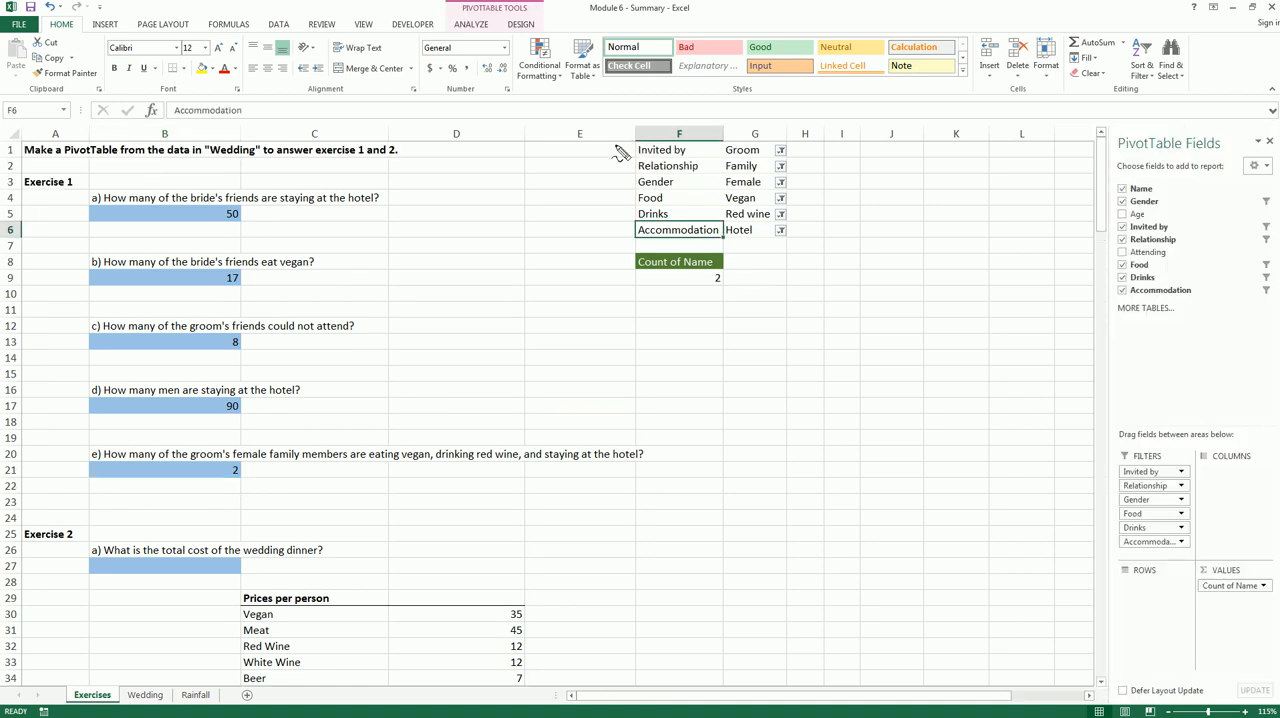
mouse_move(616, 147)
mouse_down()
mouse_move(845, 240)
mouse_move(616, 171)
mouse_up()
drag(1145, 487, 1217, 498)
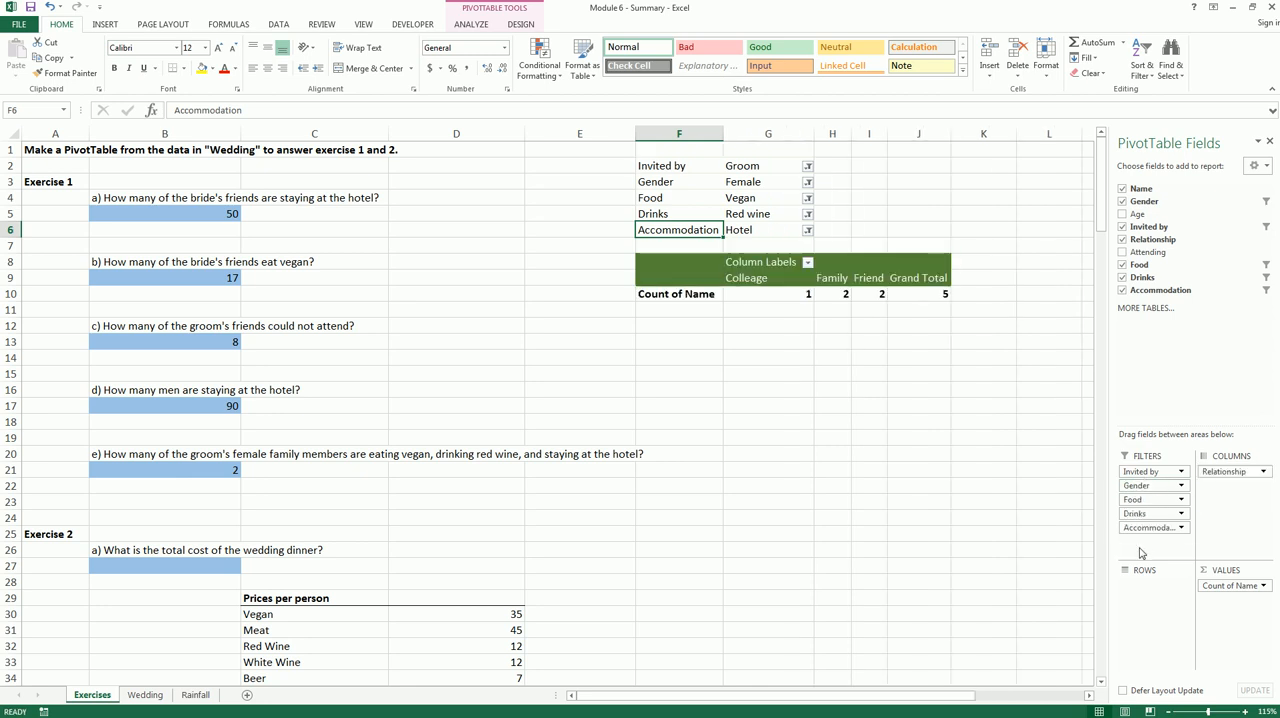
drag(1152, 529, 1154, 602)
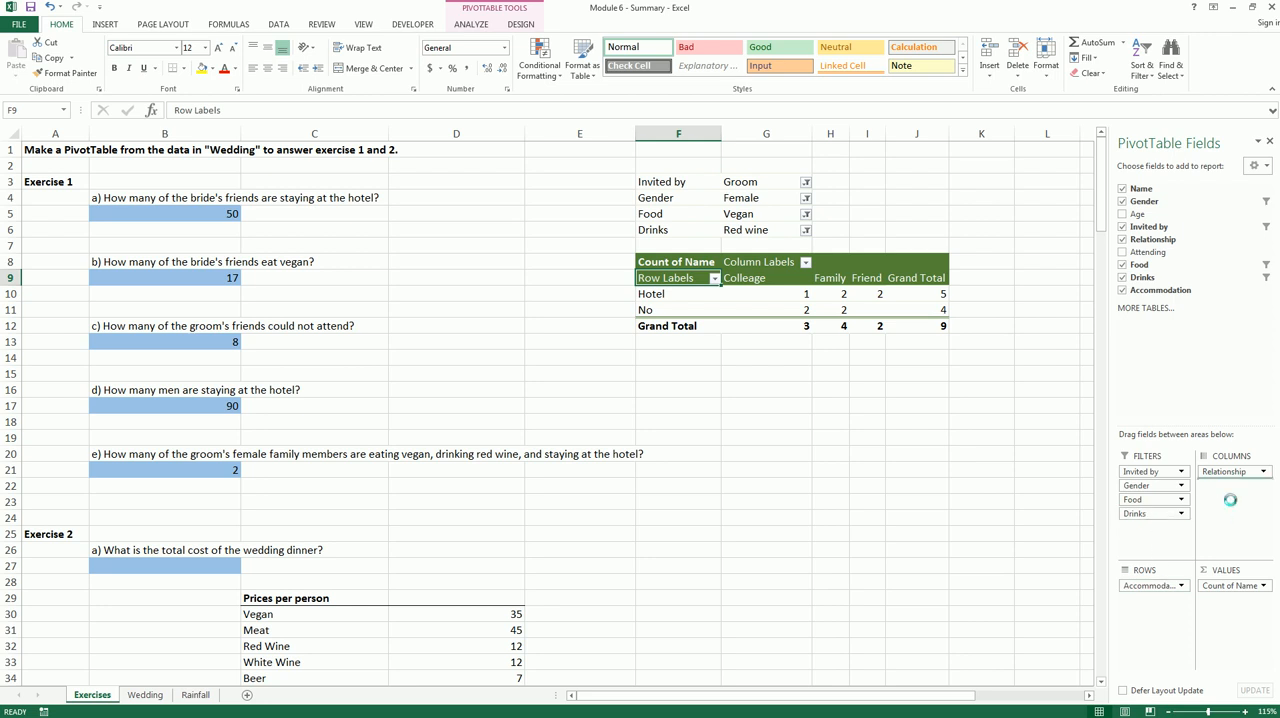
drag(1167, 502, 1166, 606)
drag(1235, 485, 1174, 631)
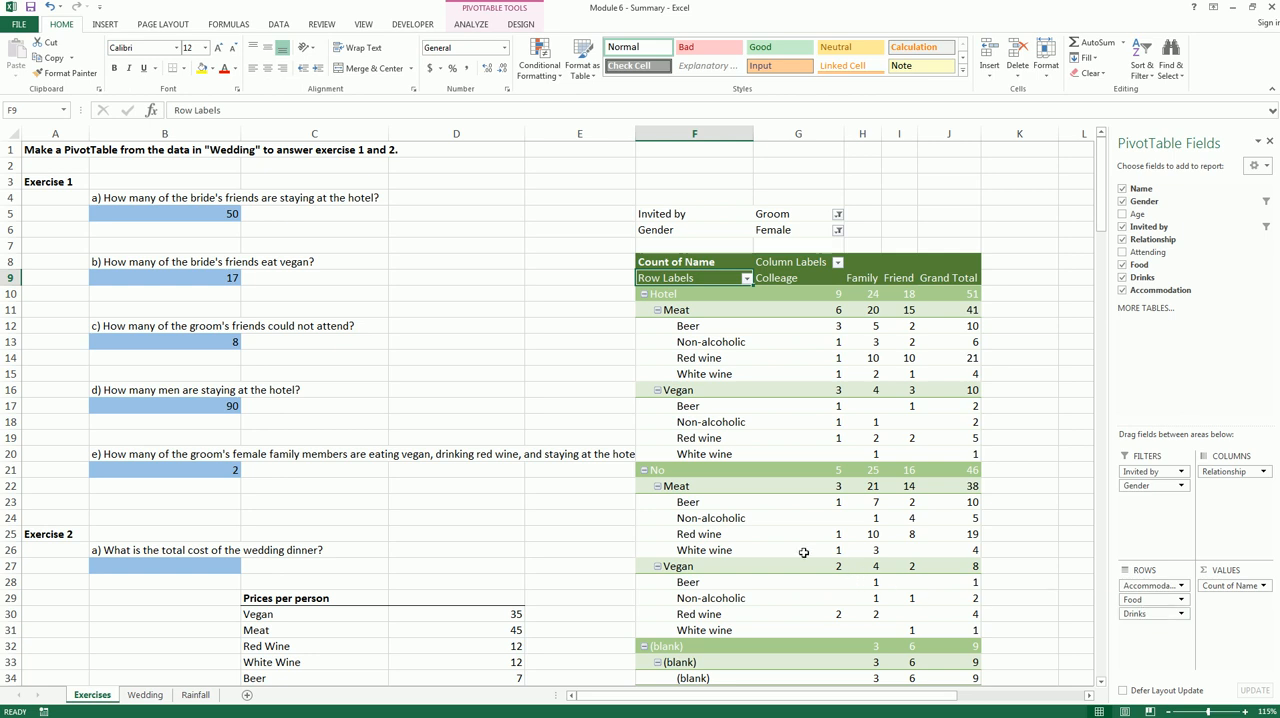
Read the Family count in the PivotTable for Red wine under Vegan within the Hotel group
scroll(804, 472, down, 1)
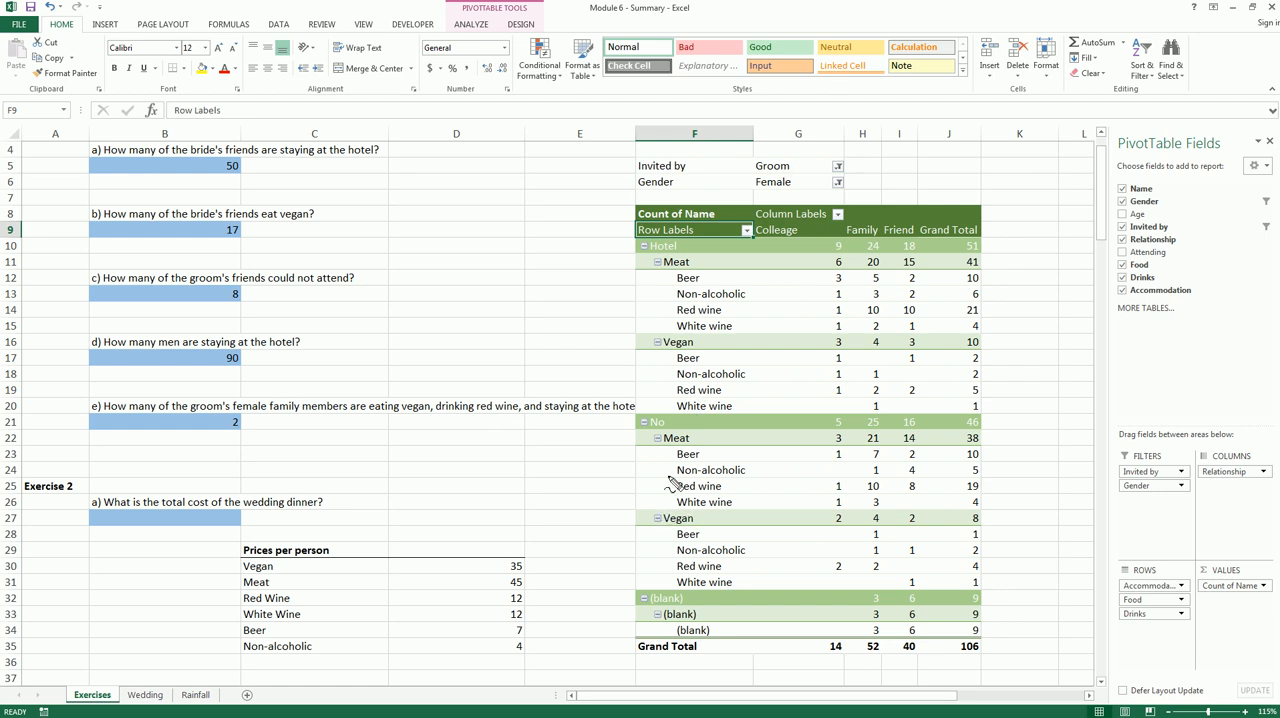
mouse_move(656, 241)
mouse_down()
mouse_move(682, 245)
mouse_move(650, 243)
mouse_up()
drag(672, 336, 648, 340)
mouse_move(704, 386)
mouse_down()
mouse_move(678, 398)
mouse_move(730, 392)
mouse_move(690, 386)
mouse_up()
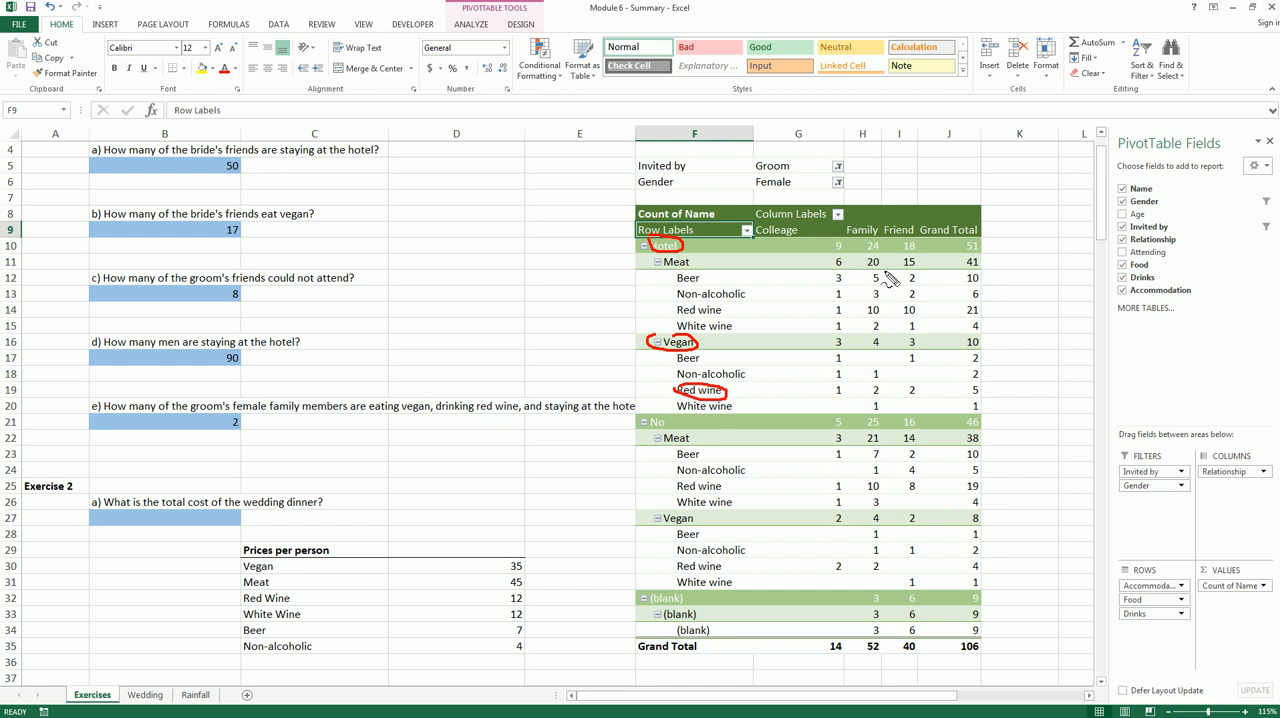
mouse_move(876, 242)
mouse_down()
mouse_move(842, 228)
mouse_move(884, 226)
mouse_up()
mouse_move(890, 382)
mouse_down()
mouse_move(870, 398)
mouse_move(884, 384)
mouse_up()
key(Escape)
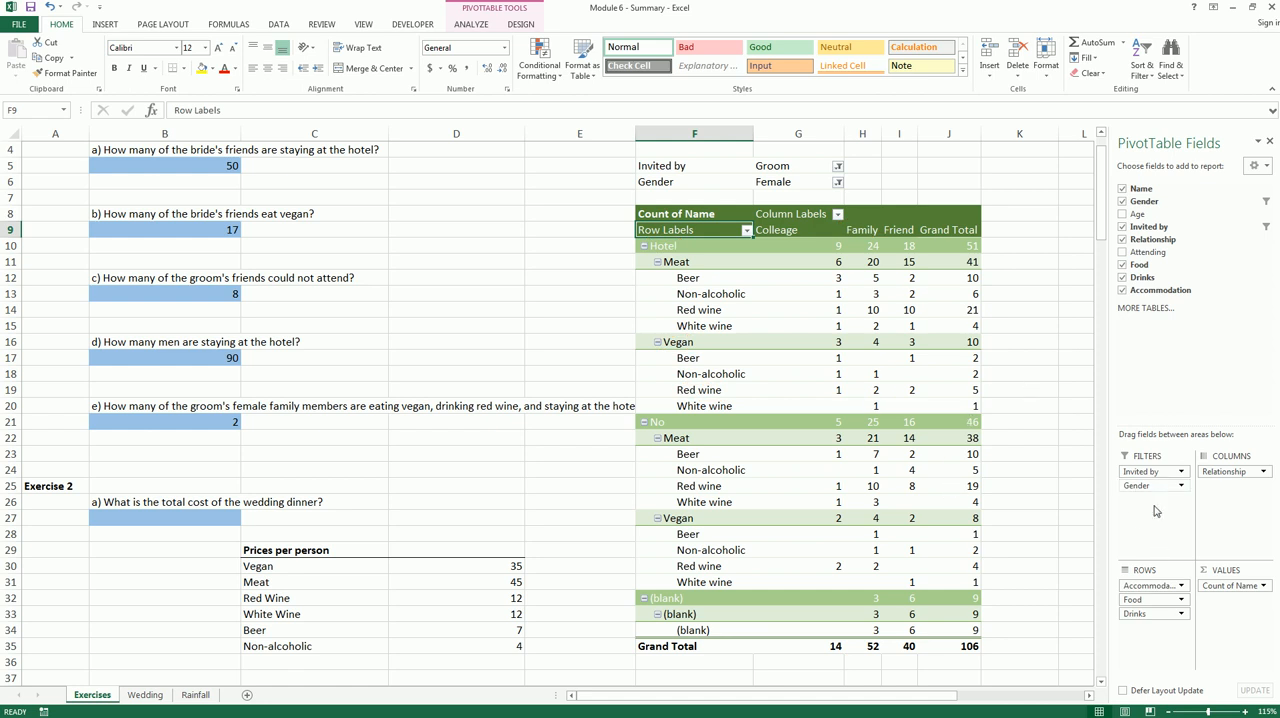
Move Accommodation, Food, Drinks and Relationship back to the PivotTable's report filters
drag(1147, 585, 1138, 545)
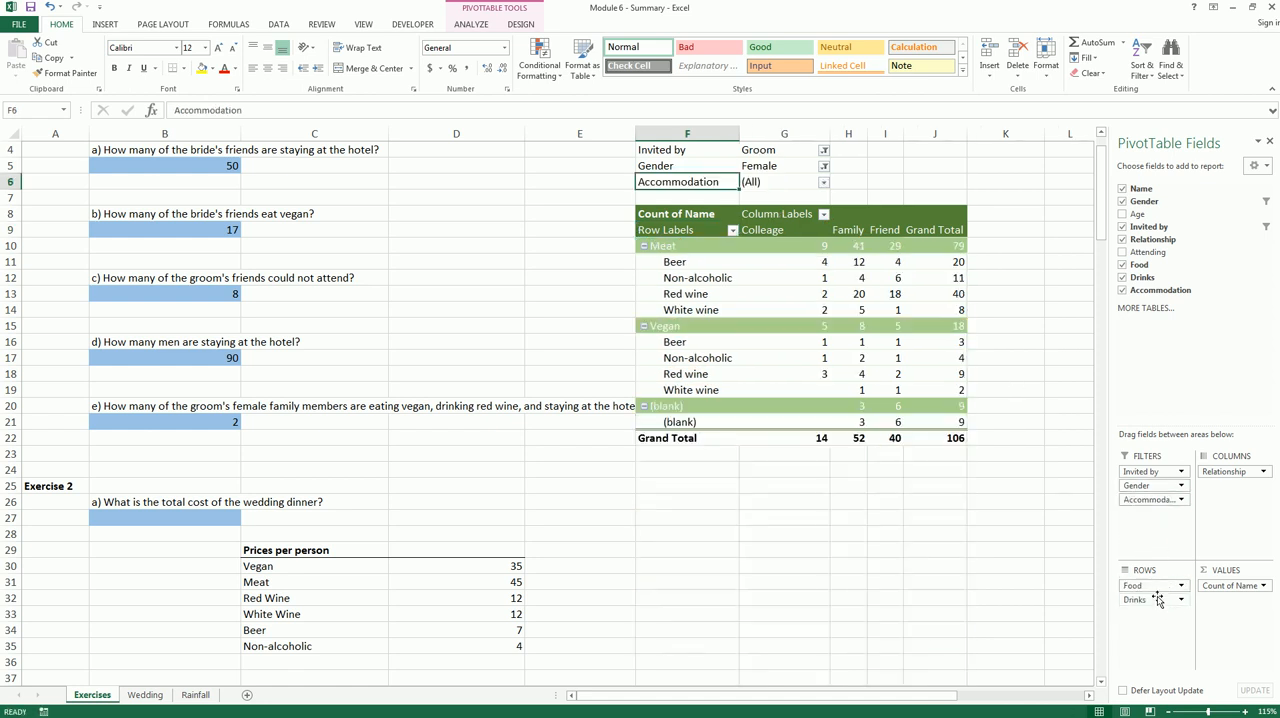
drag(1158, 589, 1152, 530)
drag(1220, 471, 1160, 545)
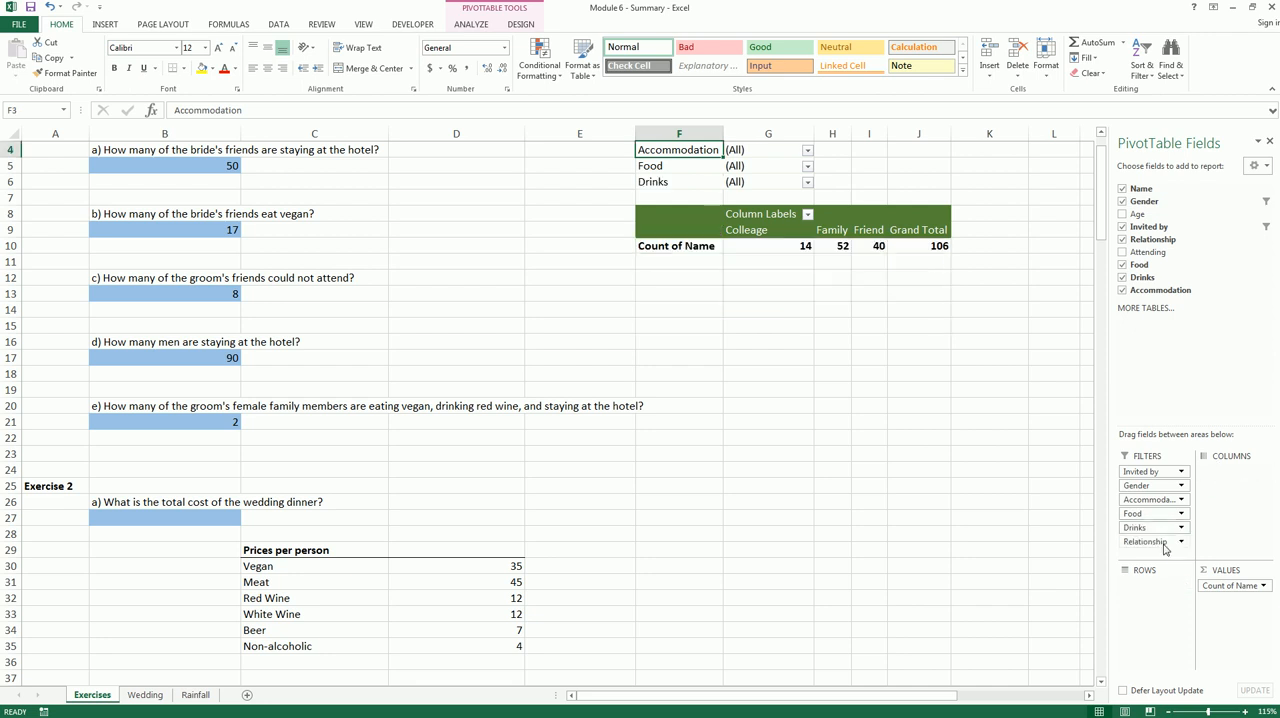
Set the restored Accommodation filter to Hotel and the Food filter to Vegan
click(829, 373)
scroll(829, 373, up, 1)
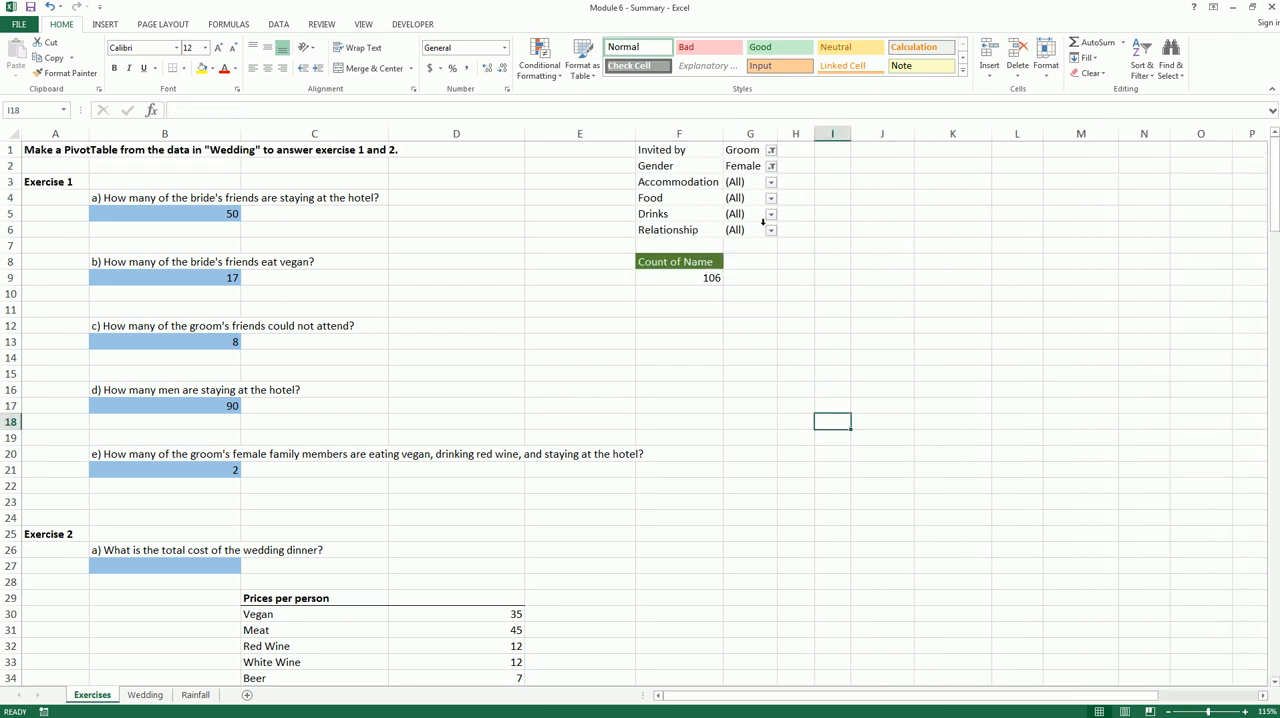
click(771, 182)
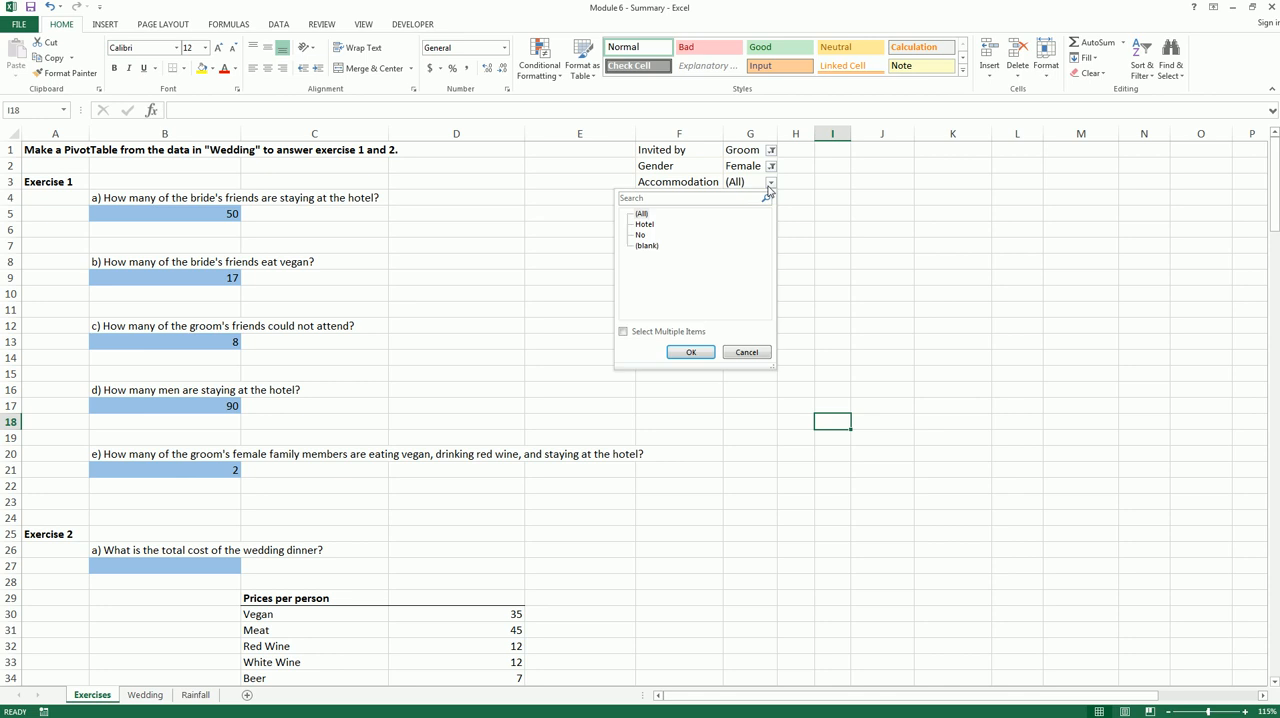
click(644, 226)
click(690, 352)
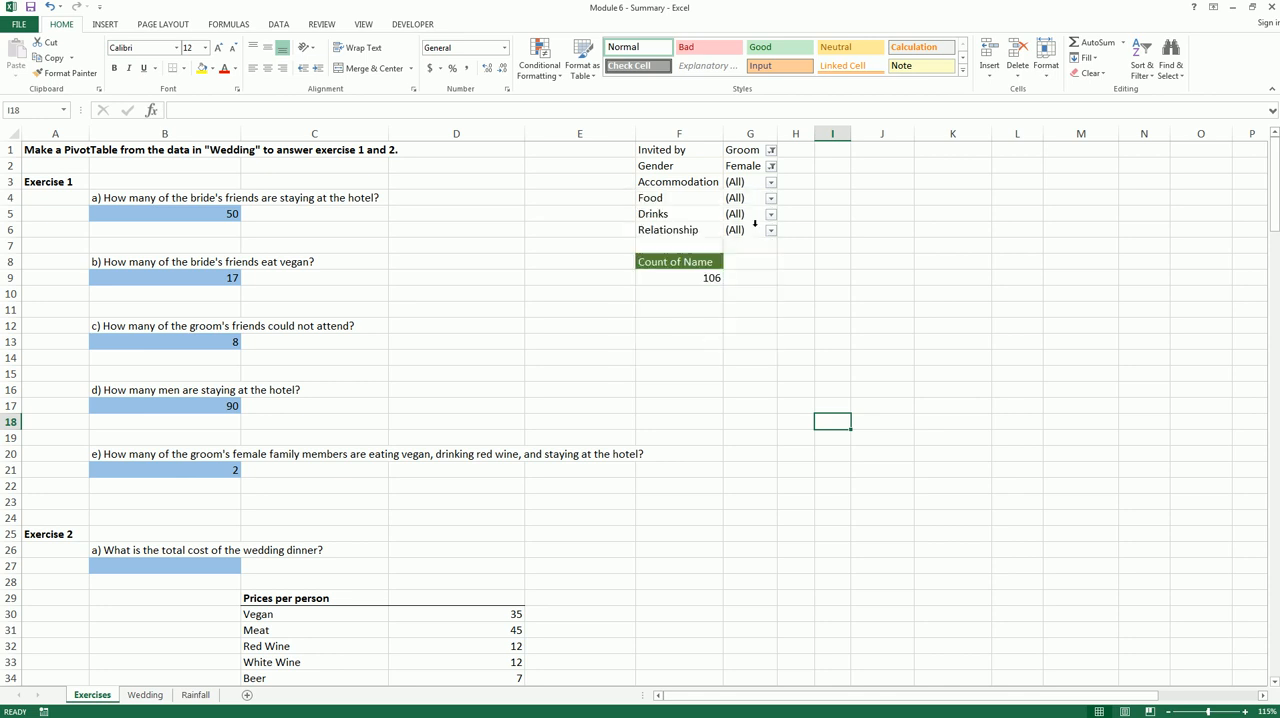
click(769, 199)
click(659, 252)
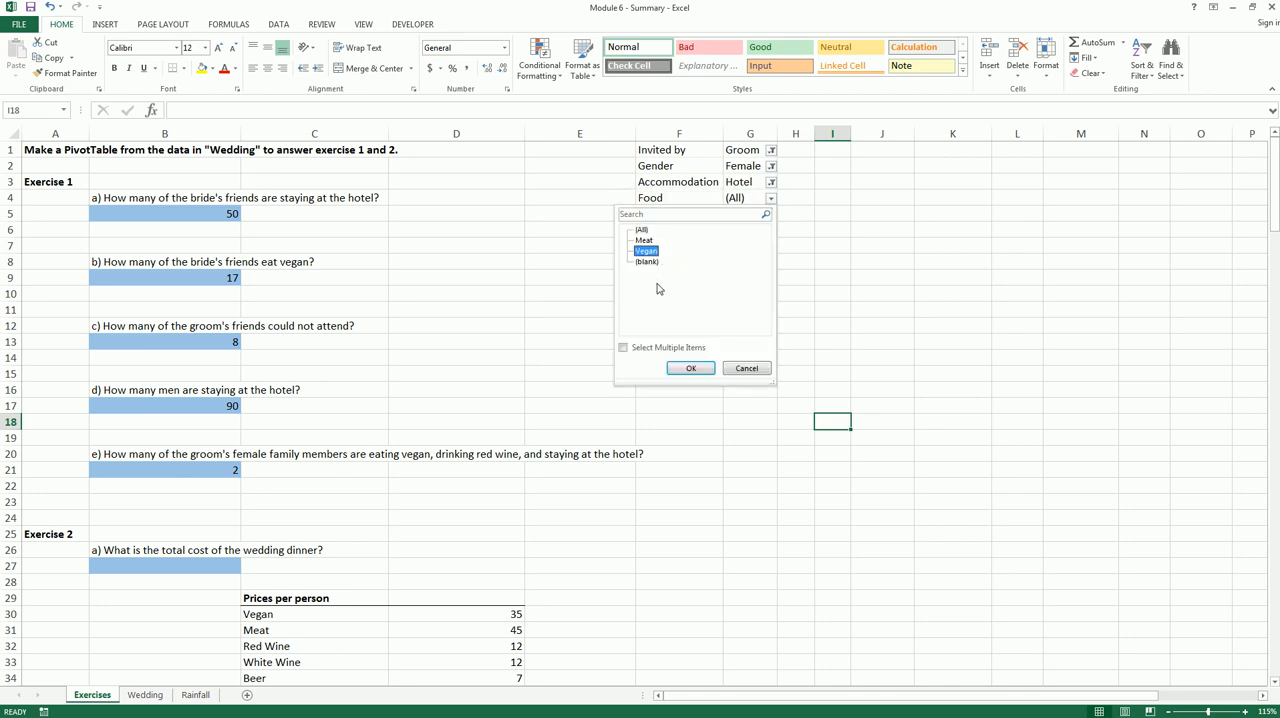
click(691, 368)
Restrict the Drinks filter to Red wine and the Relationship filter to Family
click(770, 216)
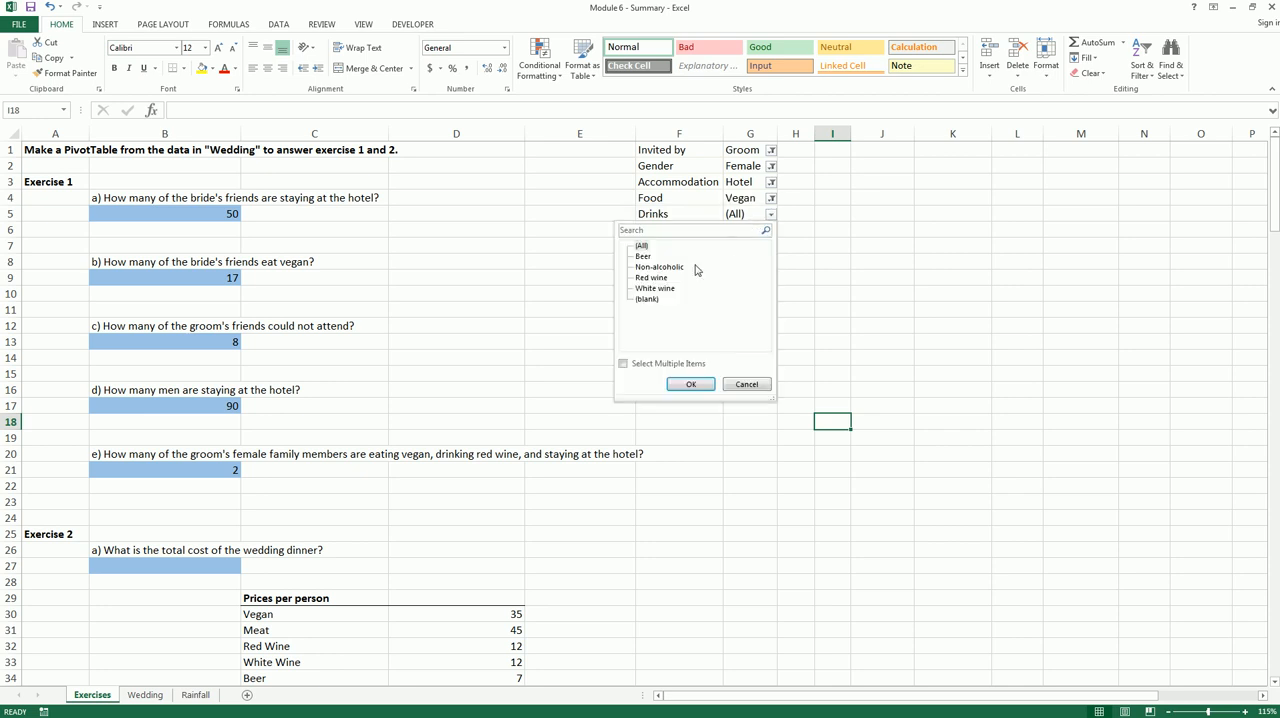
click(664, 280)
click(694, 384)
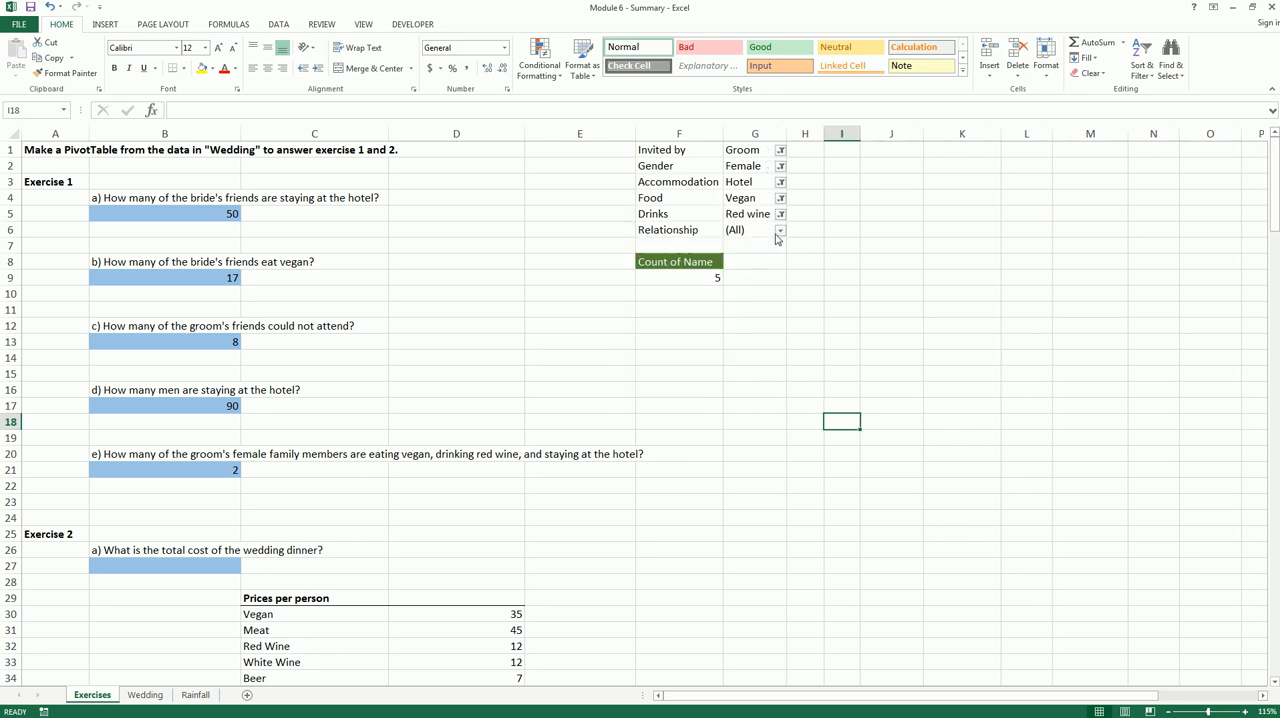
click(780, 231)
click(655, 283)
click(690, 399)
click(716, 306)
click(589, 384)
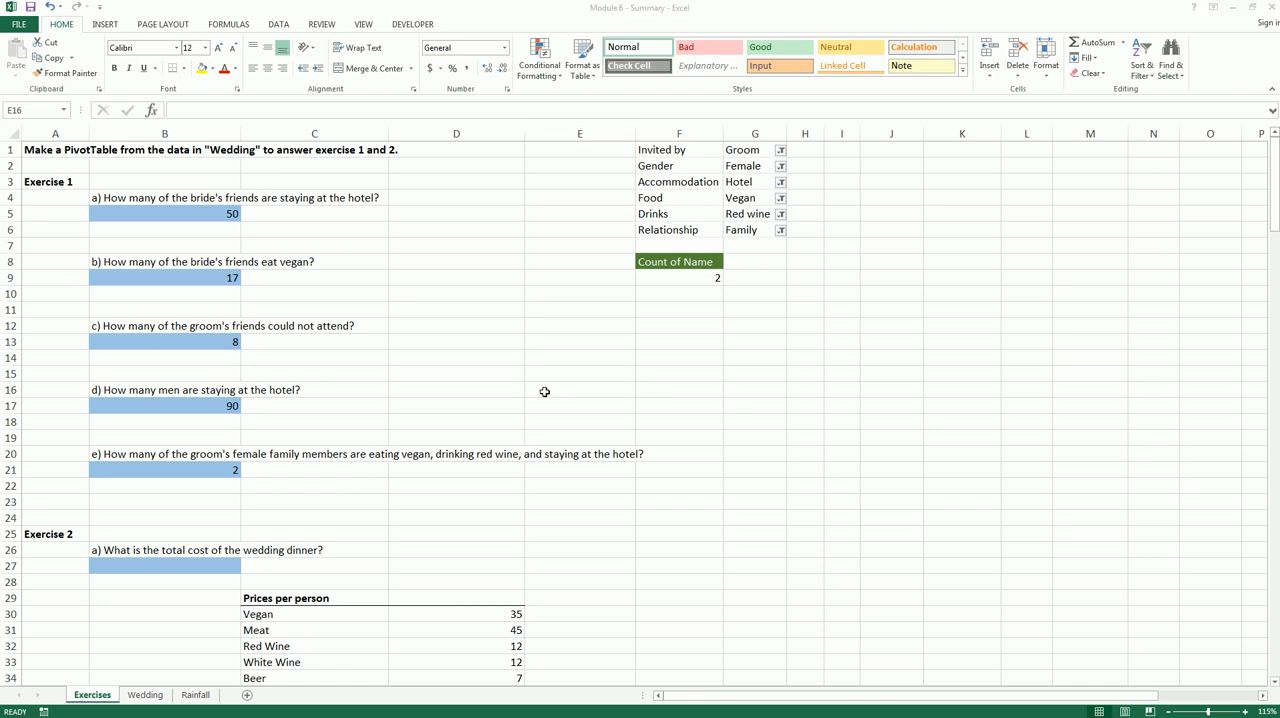
Examine the Exercise 2 questions and the prices per person on the Exercises sheet
click(544, 391)
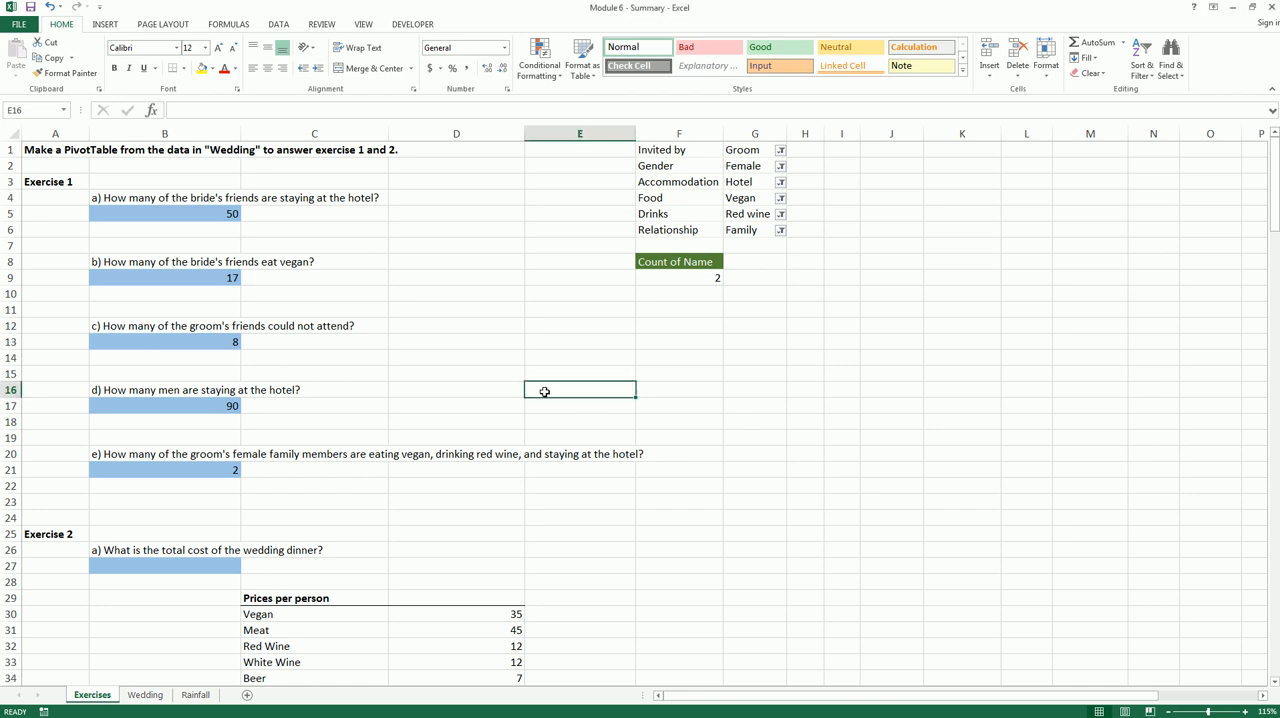
scroll(544, 391, down, 4)
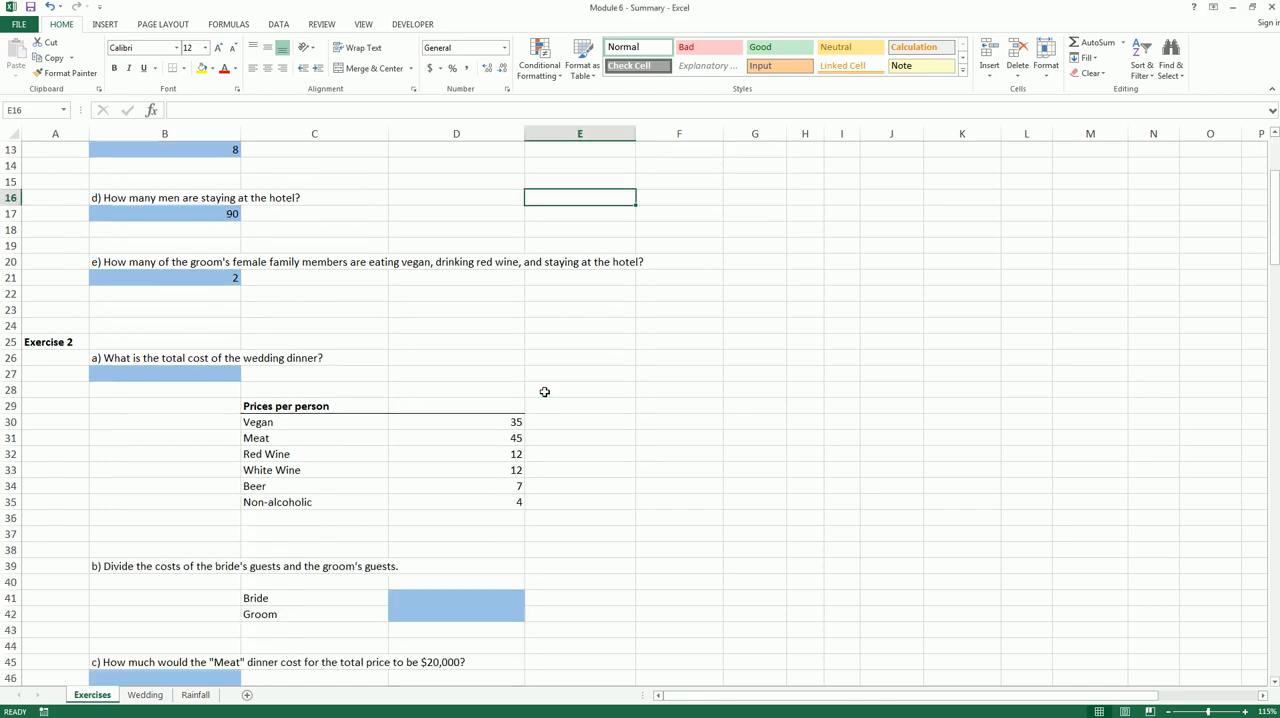
scroll(544, 391, down, 2)
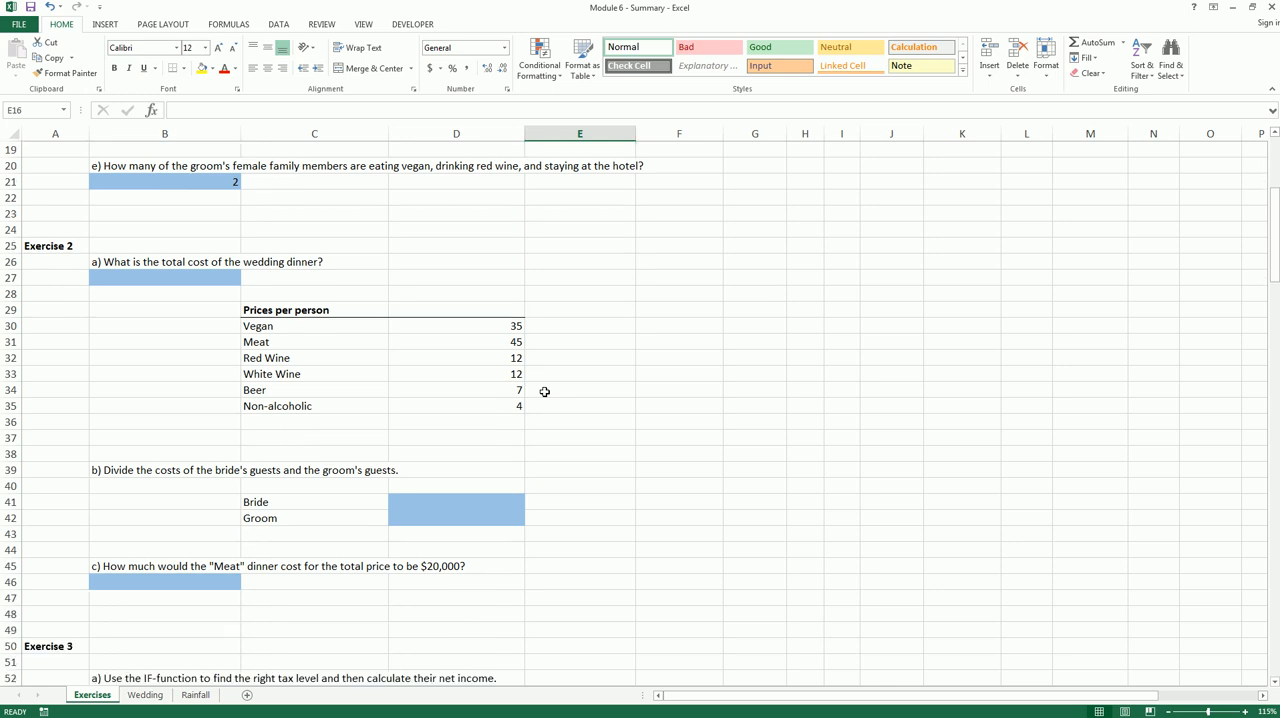
scroll(544, 391, up, 1)
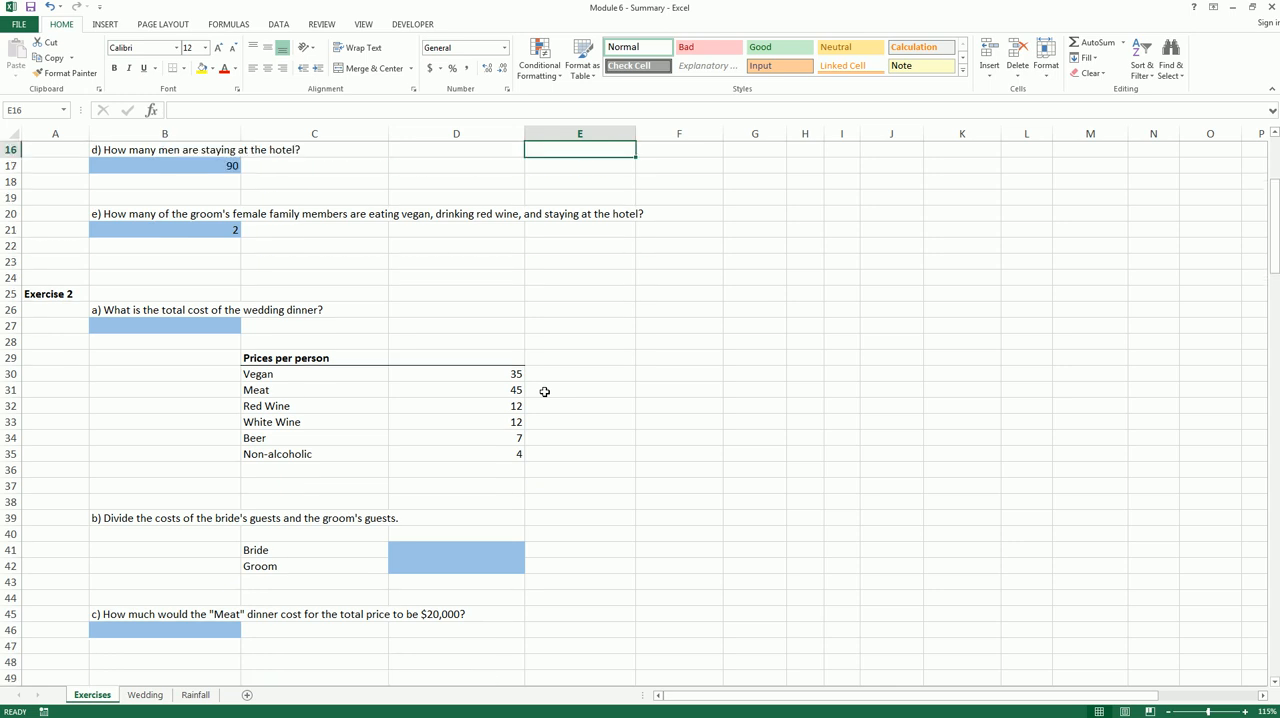
Examine the prices per person for the vegan and meat dinners and for each drink
drag(299, 359, 481, 447)
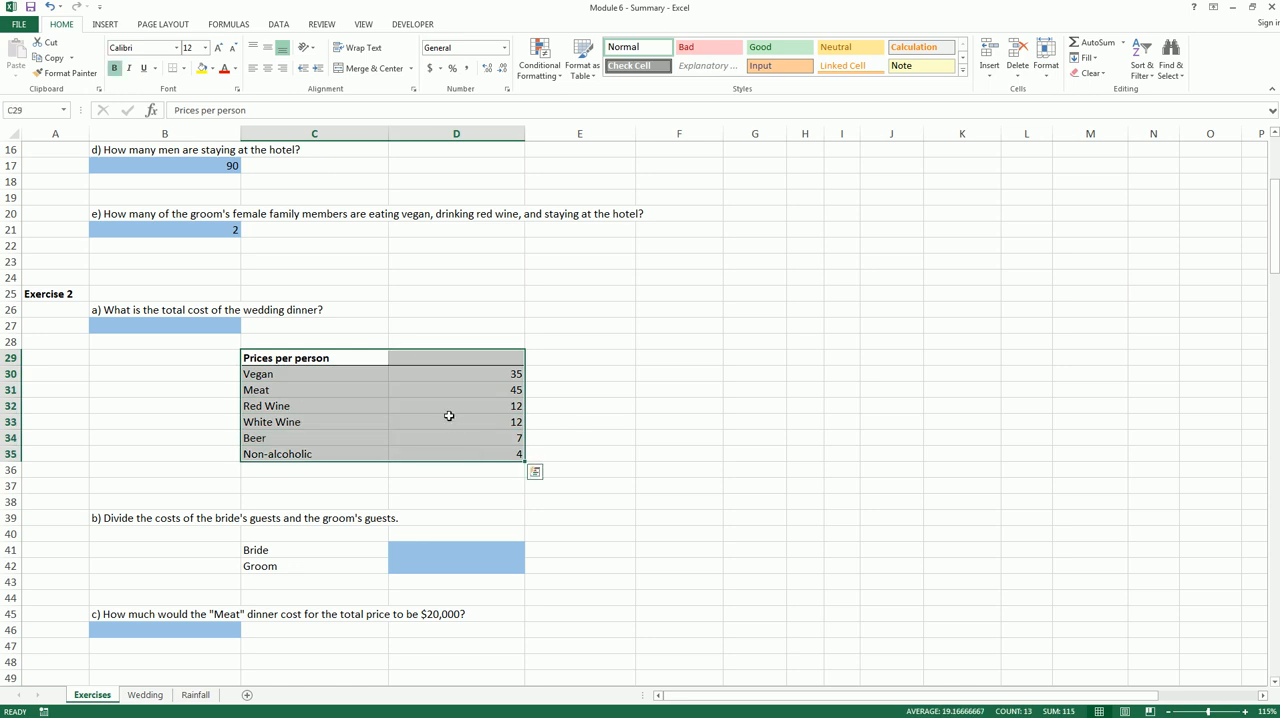
click(316, 373)
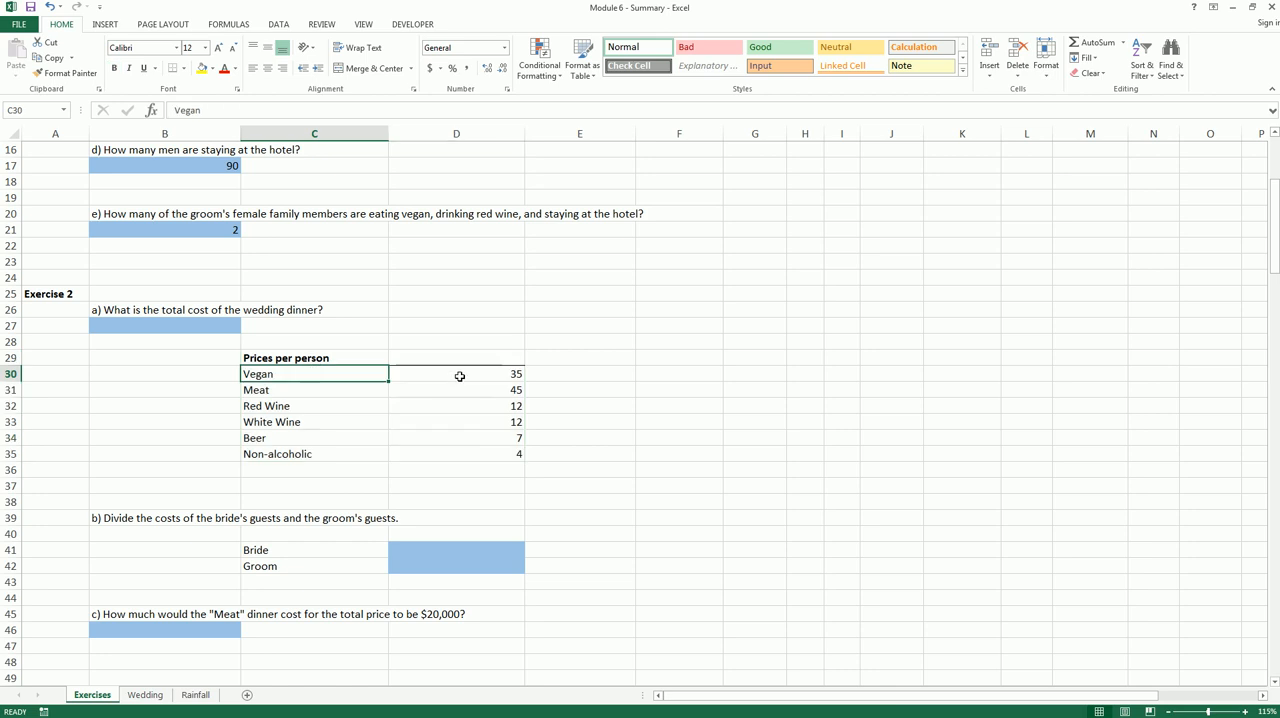
click(457, 375)
click(355, 391)
click(464, 394)
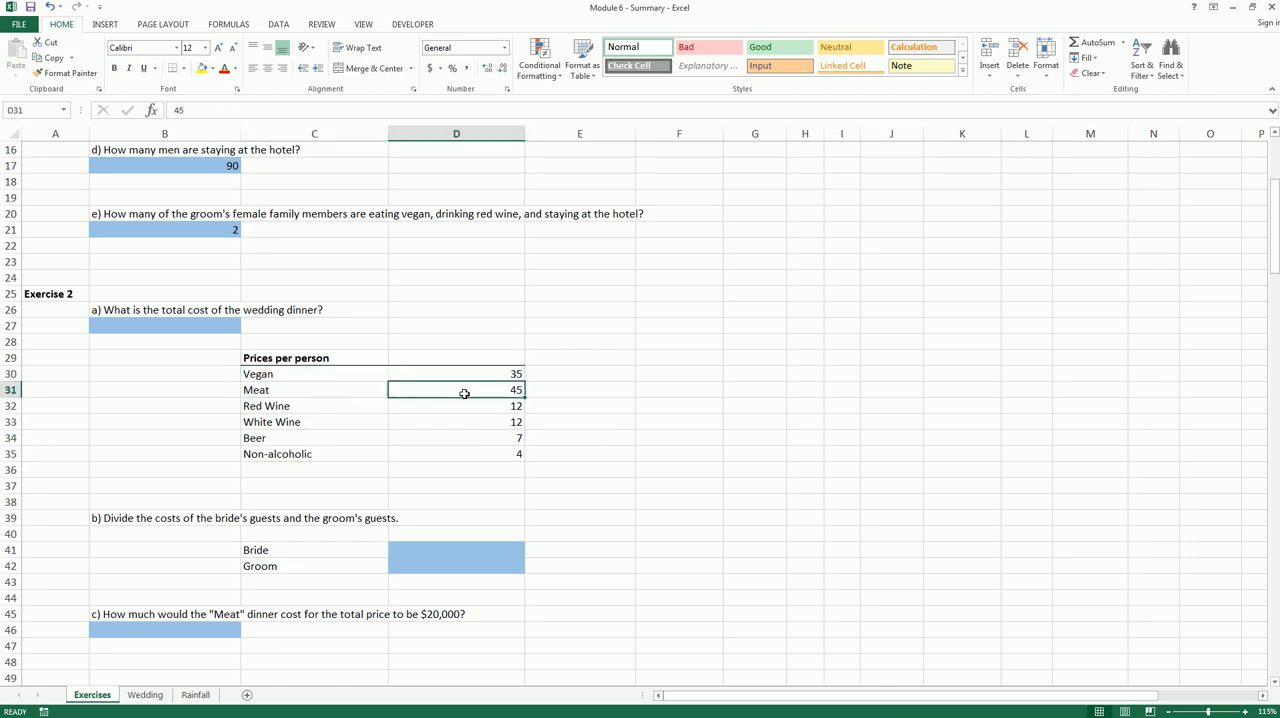
click(350, 401)
click(464, 403)
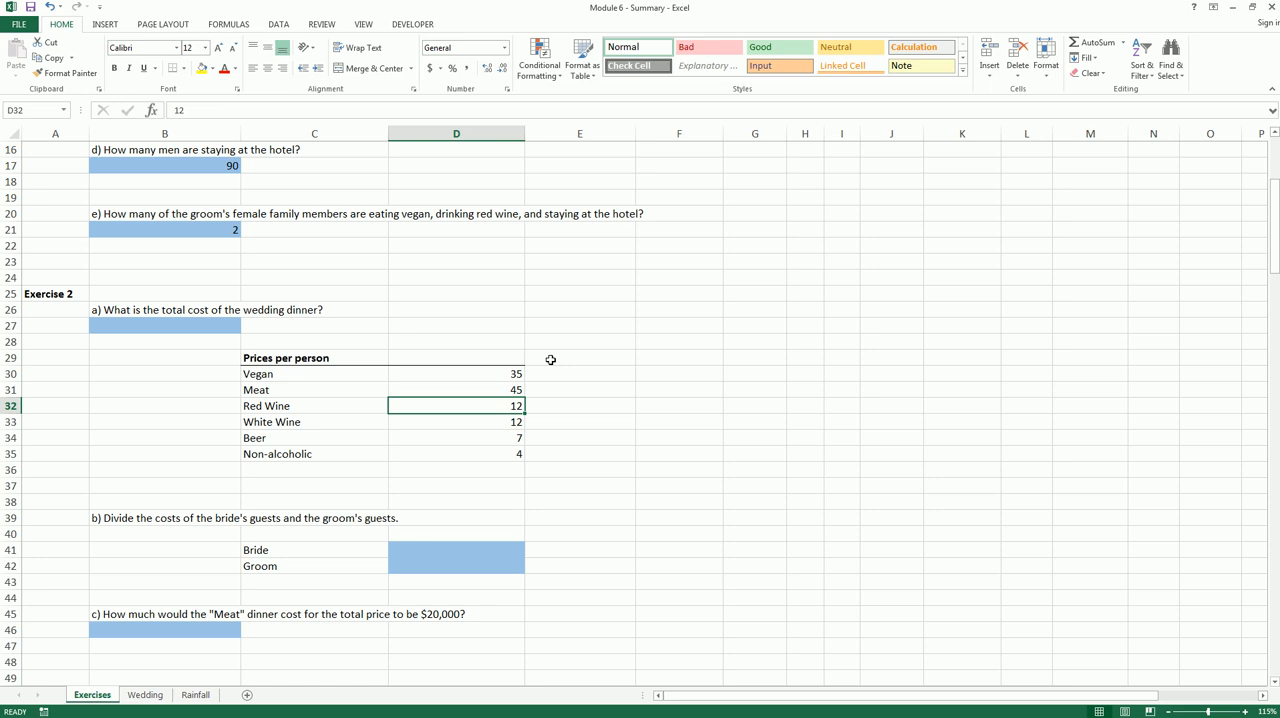
click(450, 374)
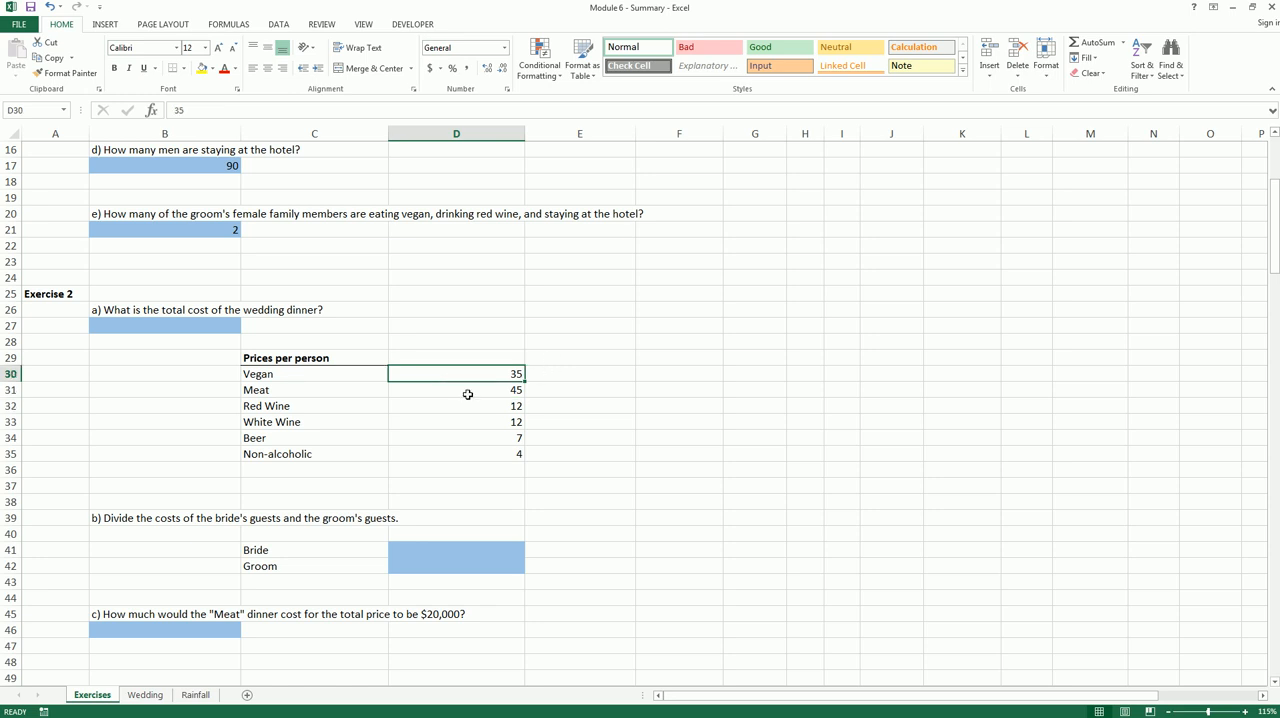
click(473, 392)
click(481, 404)
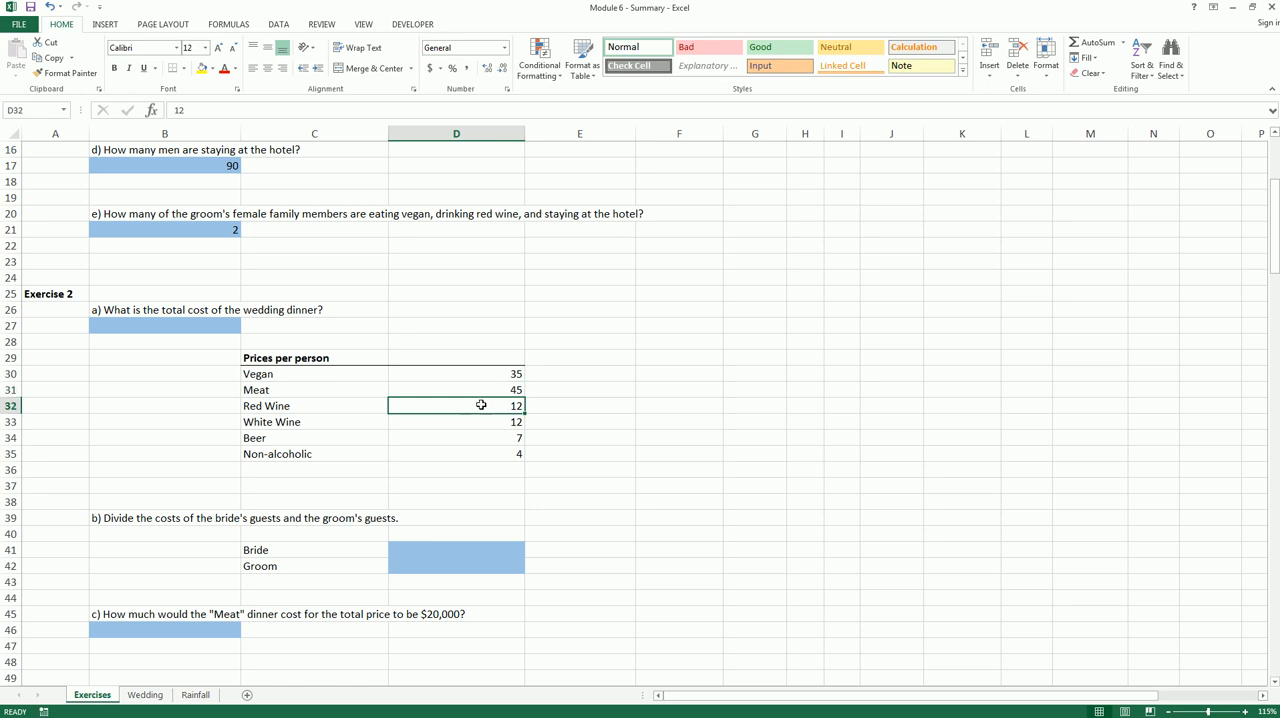
click(481, 418)
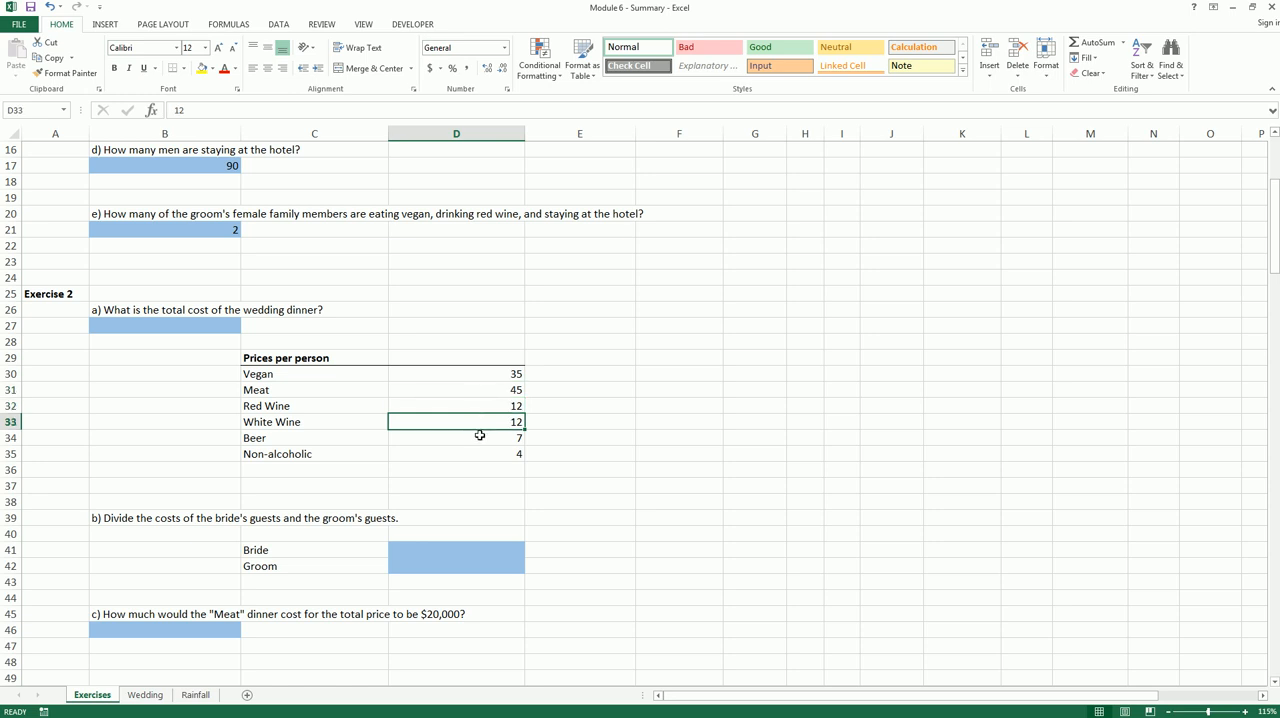
click(480, 436)
click(479, 452)
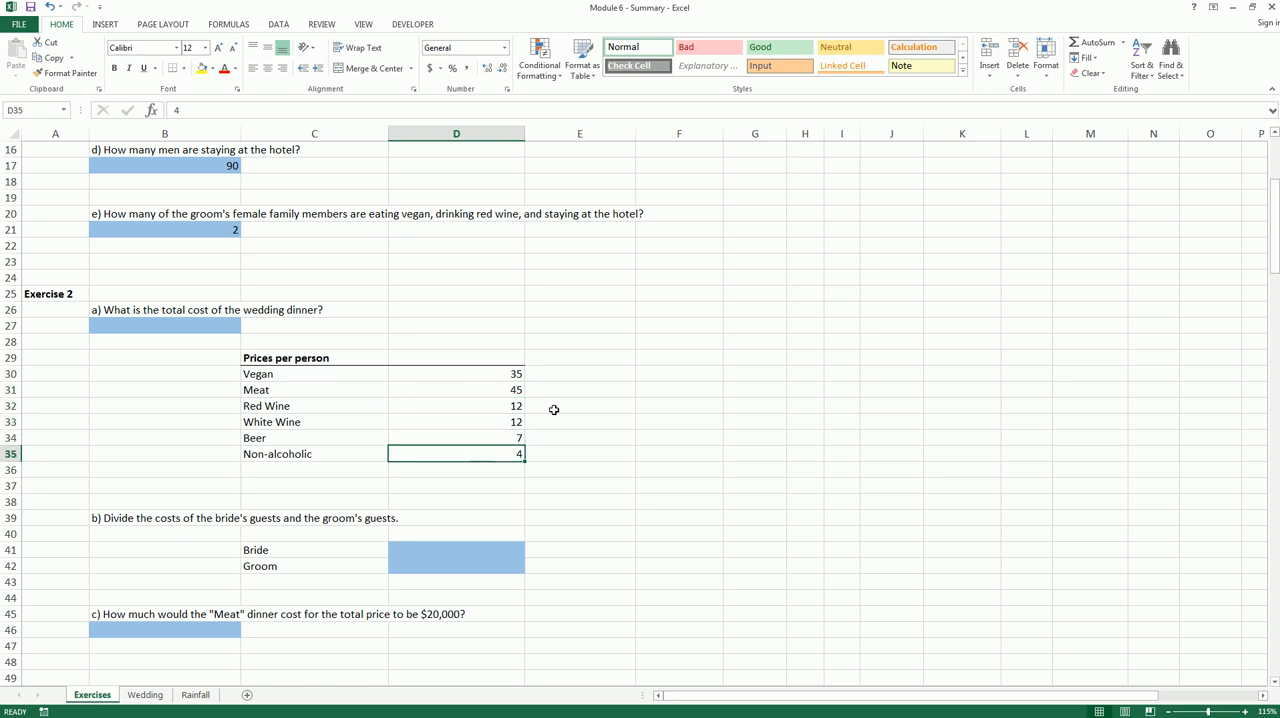
Examine the empty cells beside the price list against the price of each item
click(580, 377)
drag(581, 379, 580, 451)
click(500, 372)
click(553, 373)
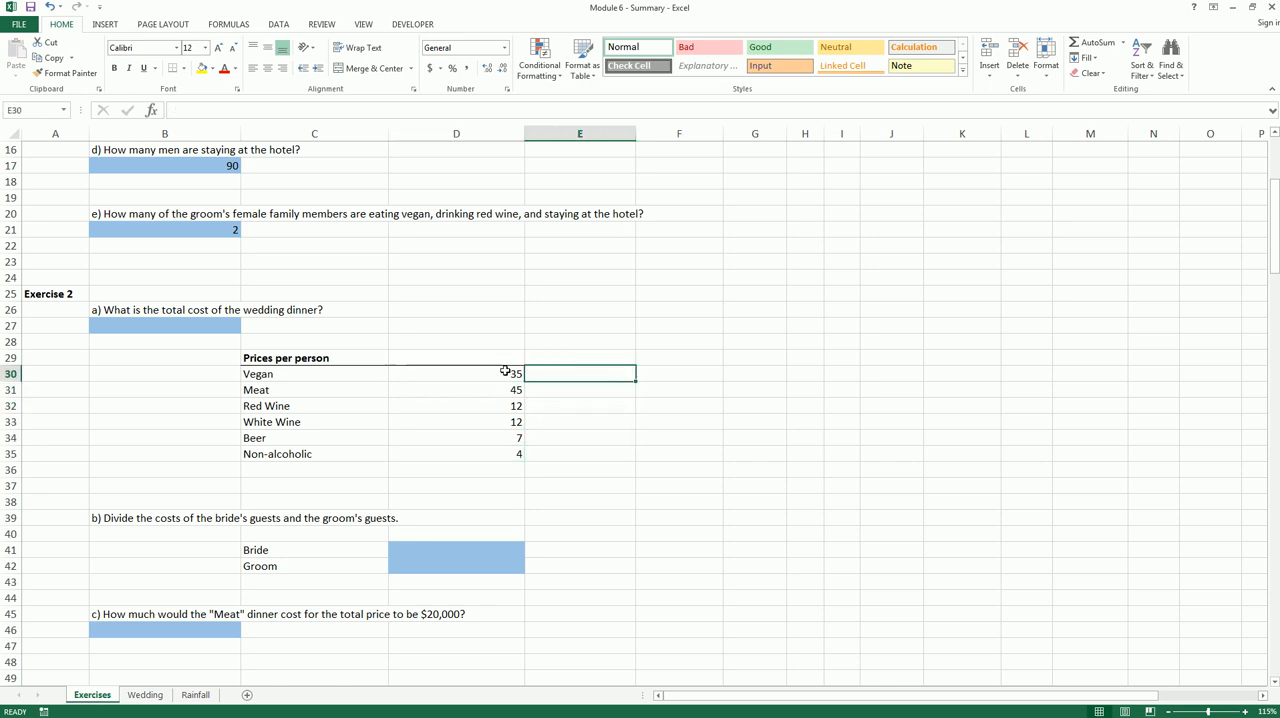
click(505, 371)
click(629, 369)
drag(652, 369, 673, 450)
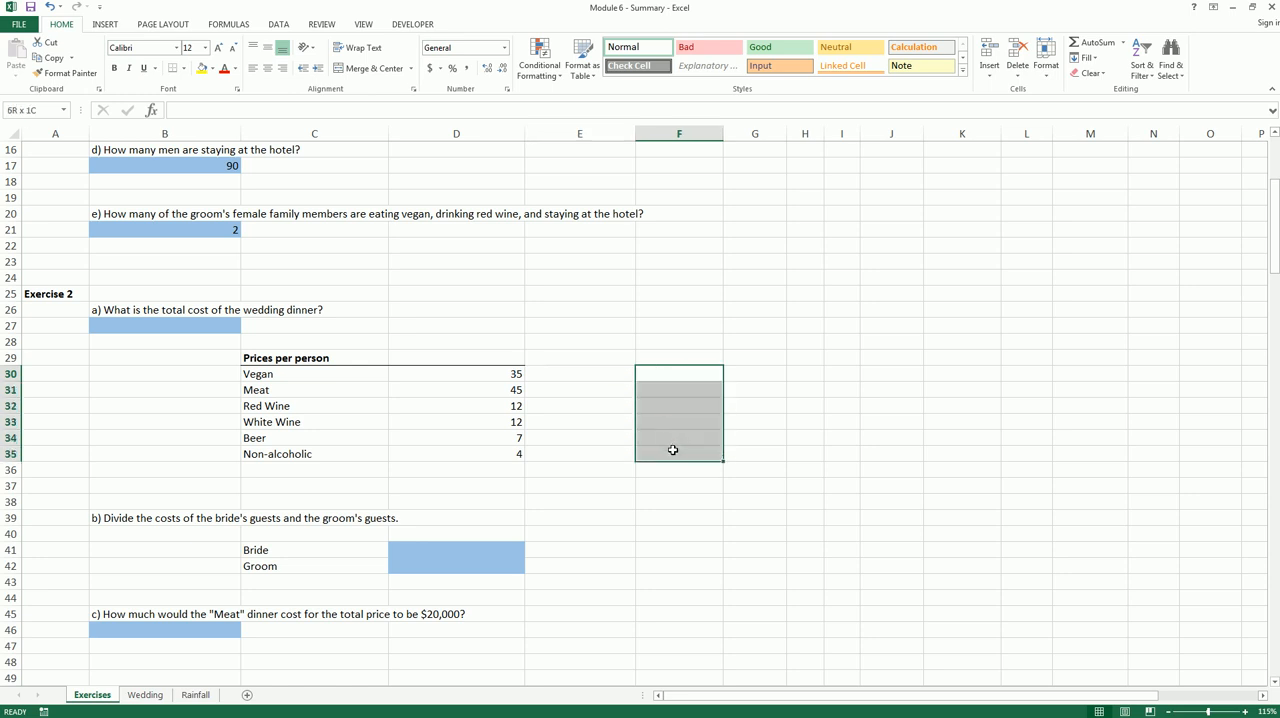
click(673, 450)
Review Exercise 2 questions a and b on the total dinner cost and its bride and groom split
click(177, 523)
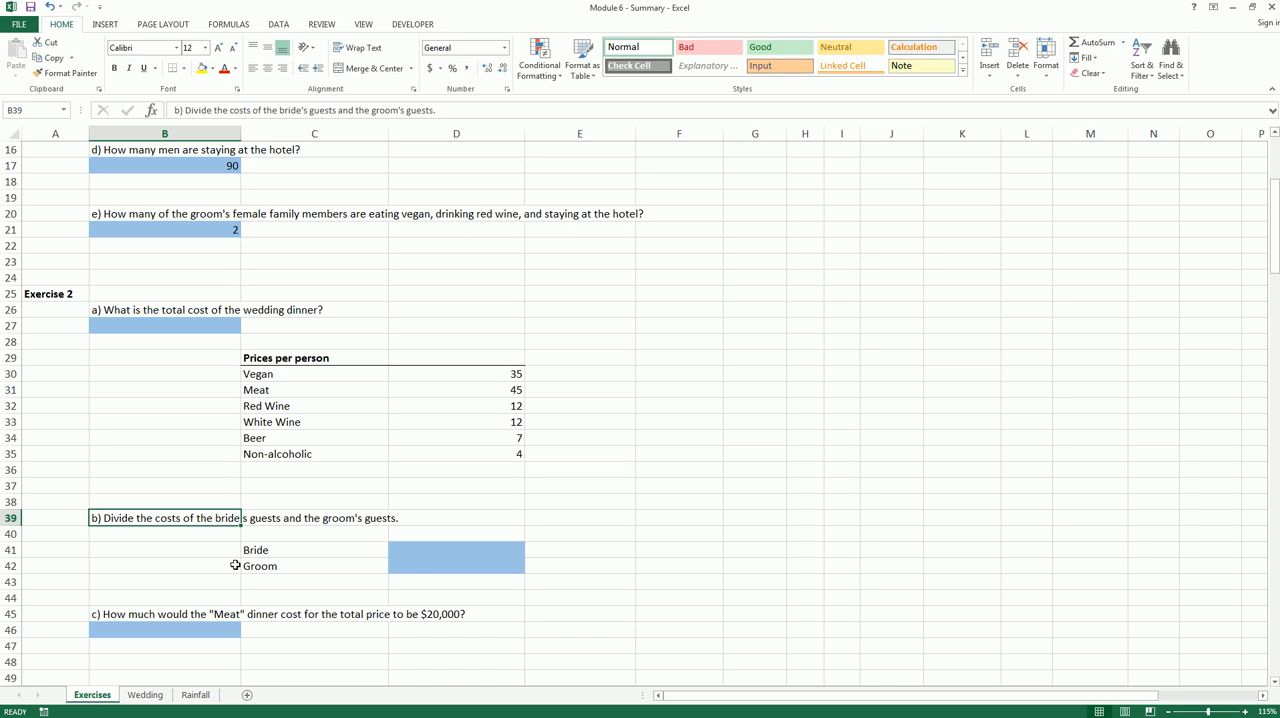
click(197, 547)
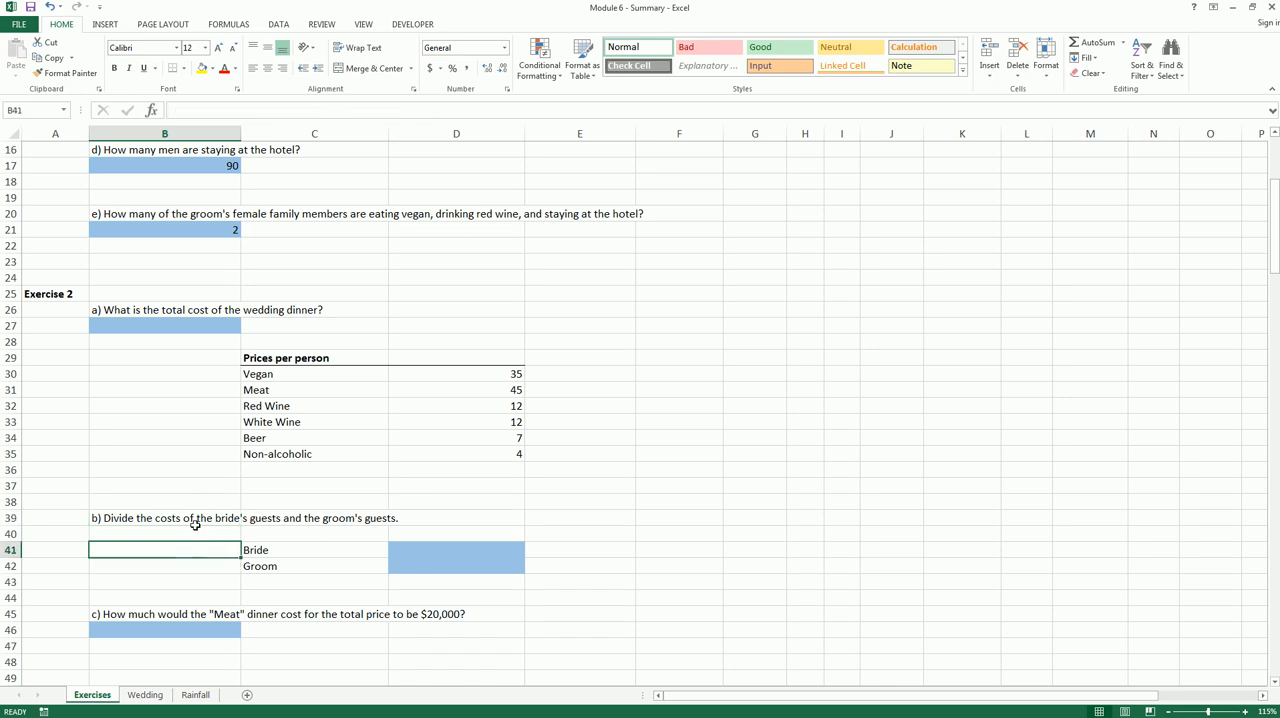
click(195, 520)
click(581, 358)
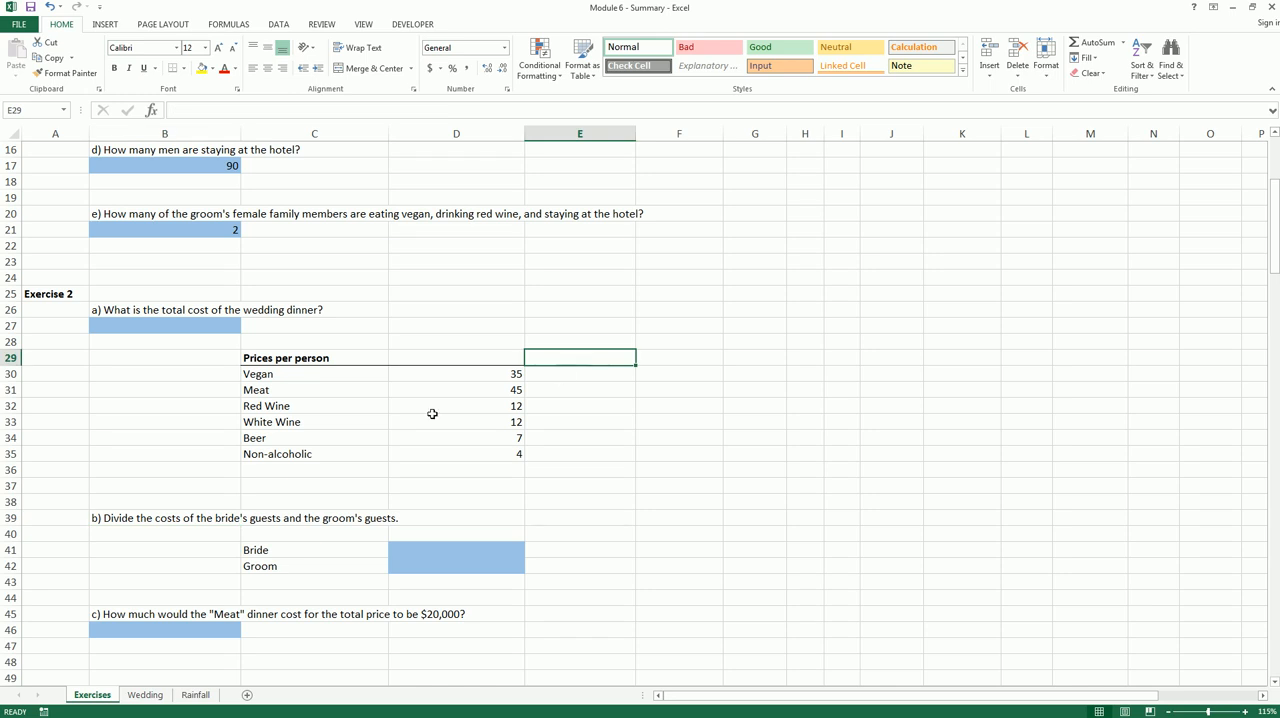
click(185, 316)
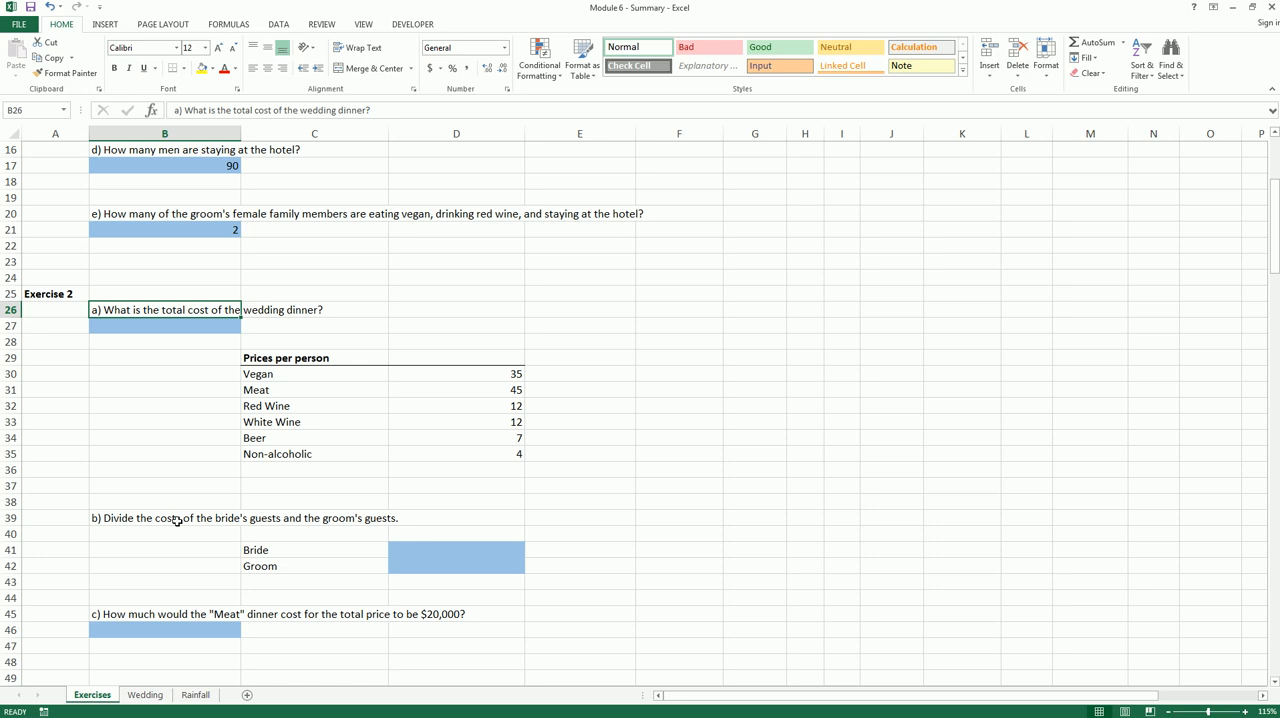
click(527, 468)
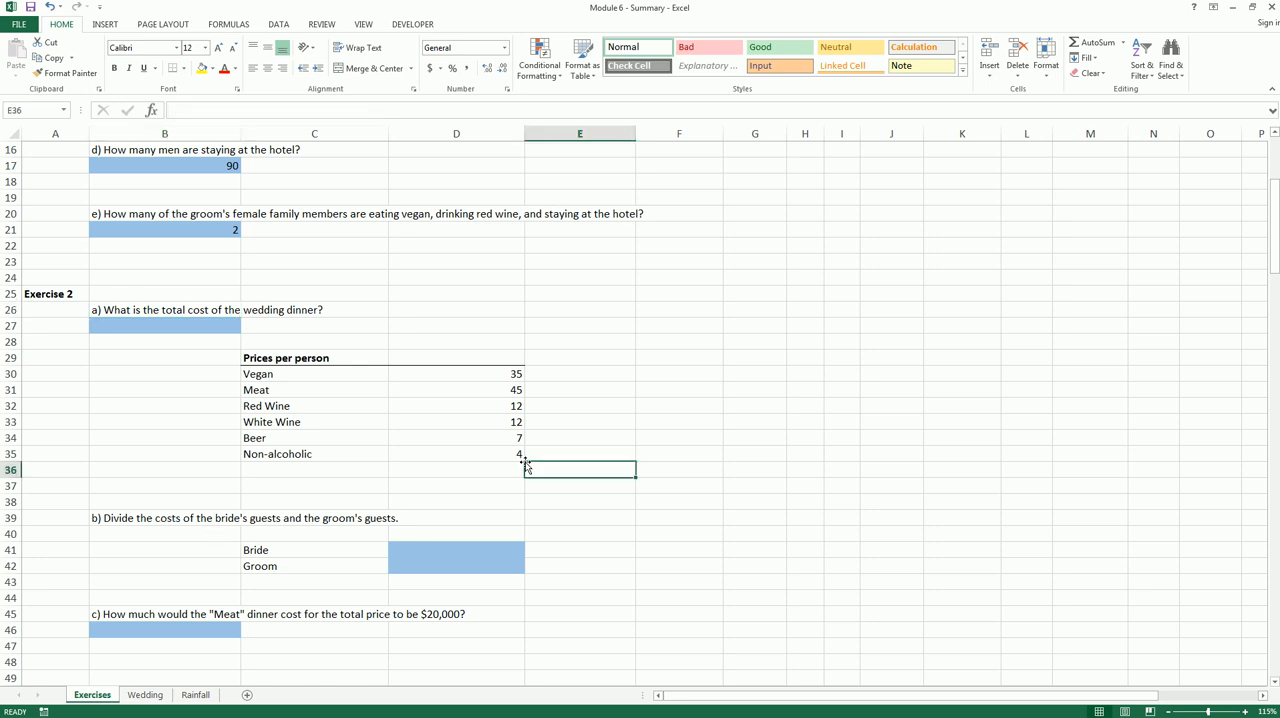
click(569, 357)
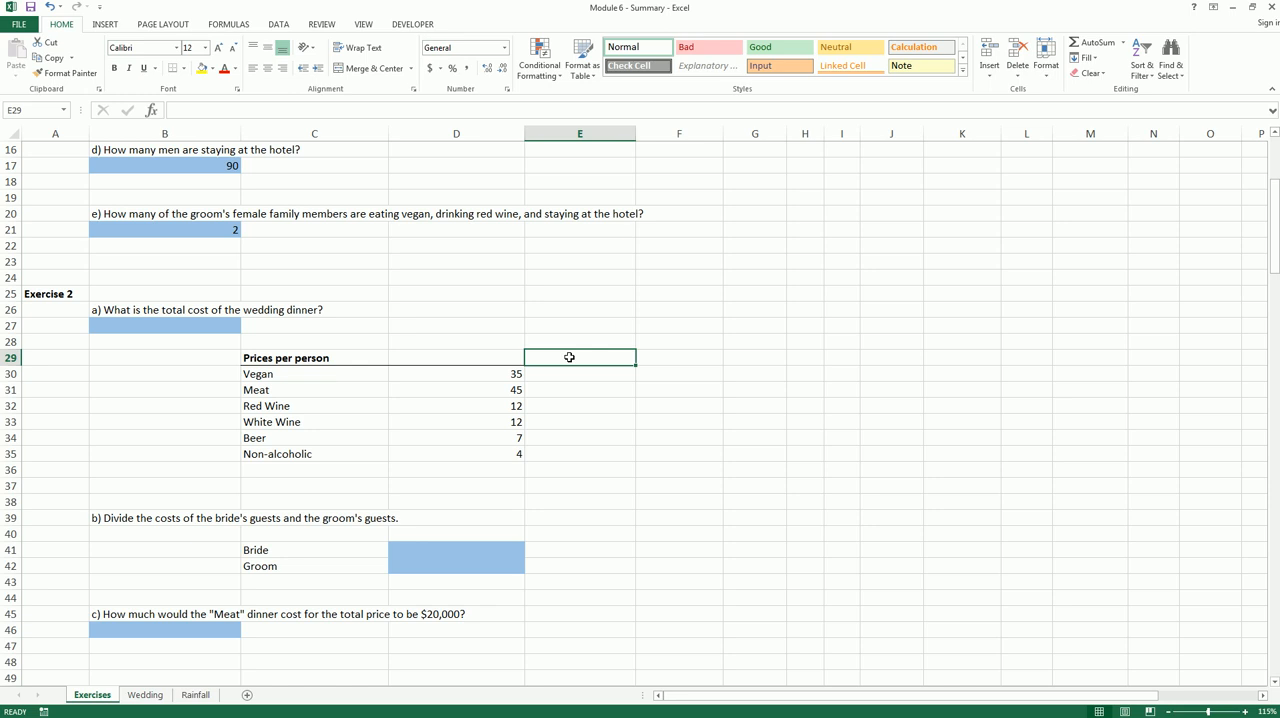
Try to insert a PivotTable from the Wedding range A2:I402 at cell F10 of the Exercises sheet
click(144, 695)
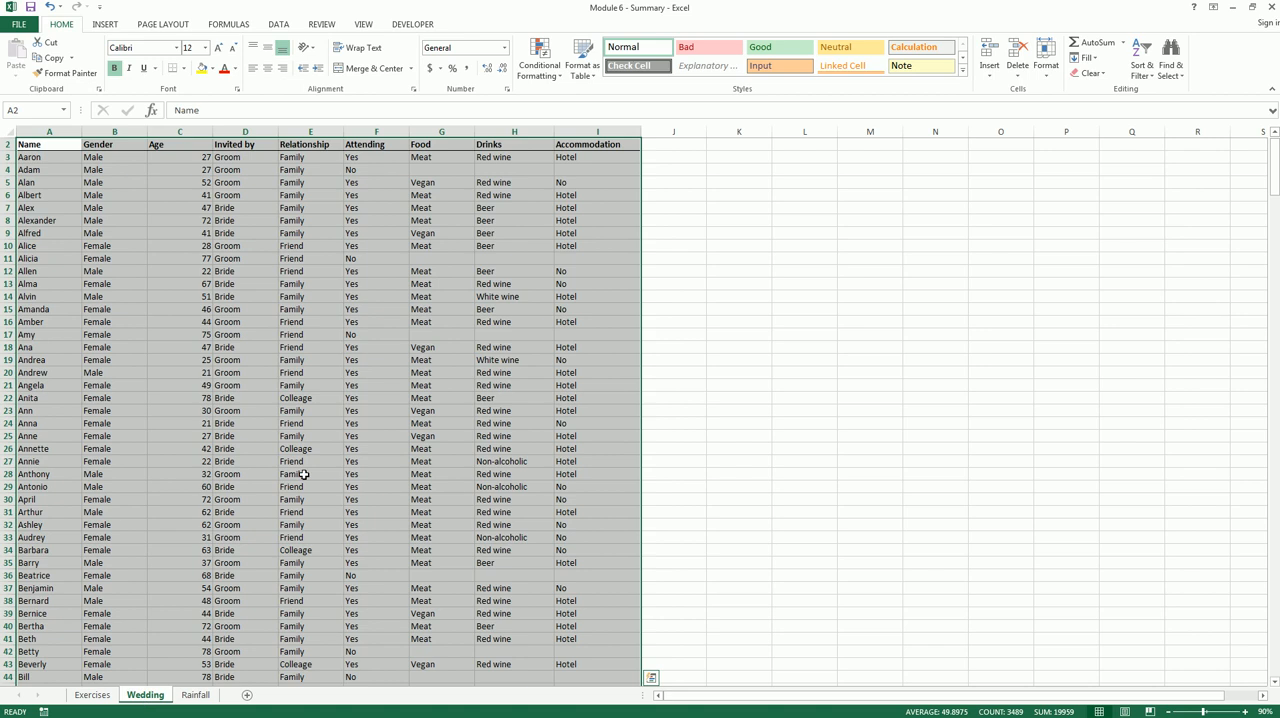
click(108, 27)
click(30, 63)
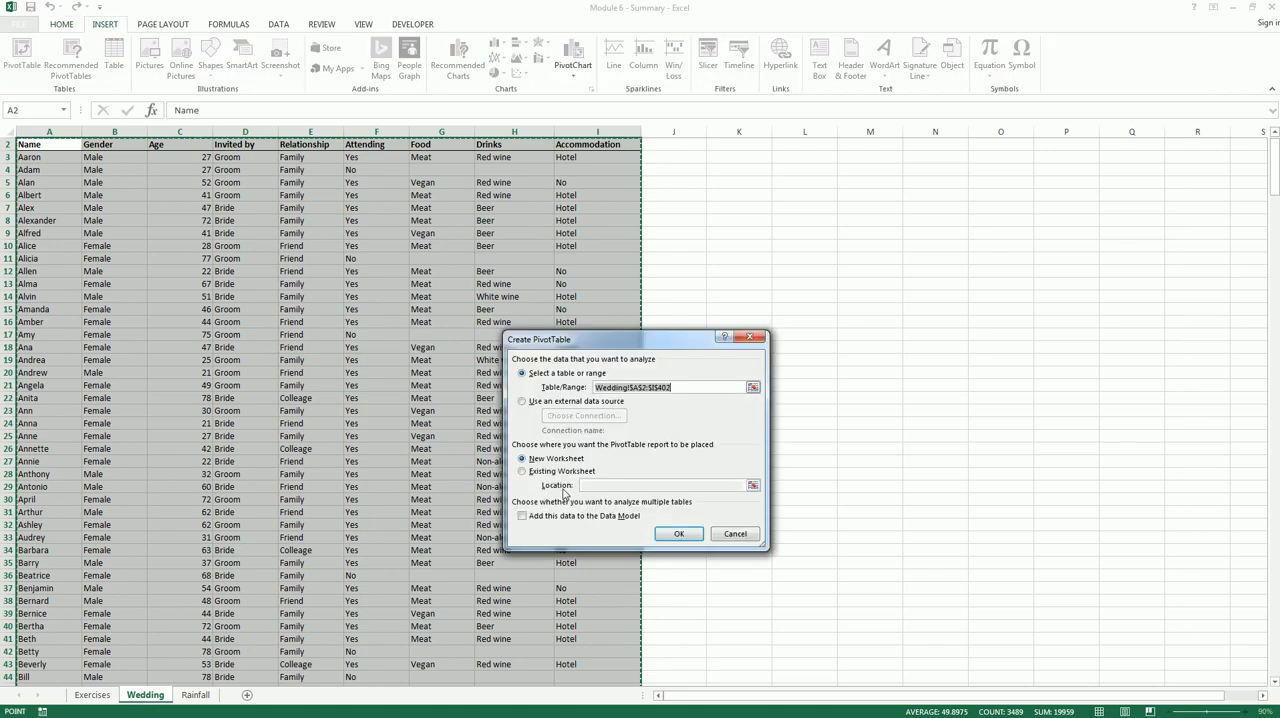
click(543, 474)
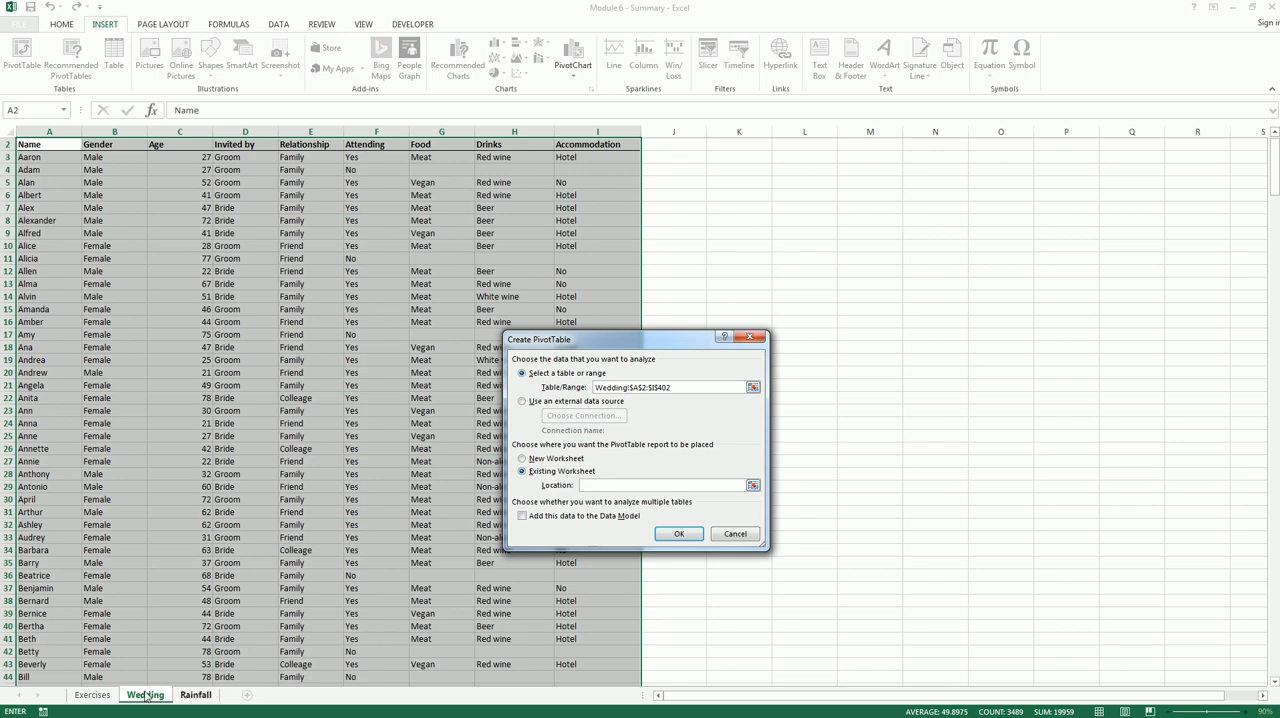
click(100, 695)
scroll(755, 271, up, 5)
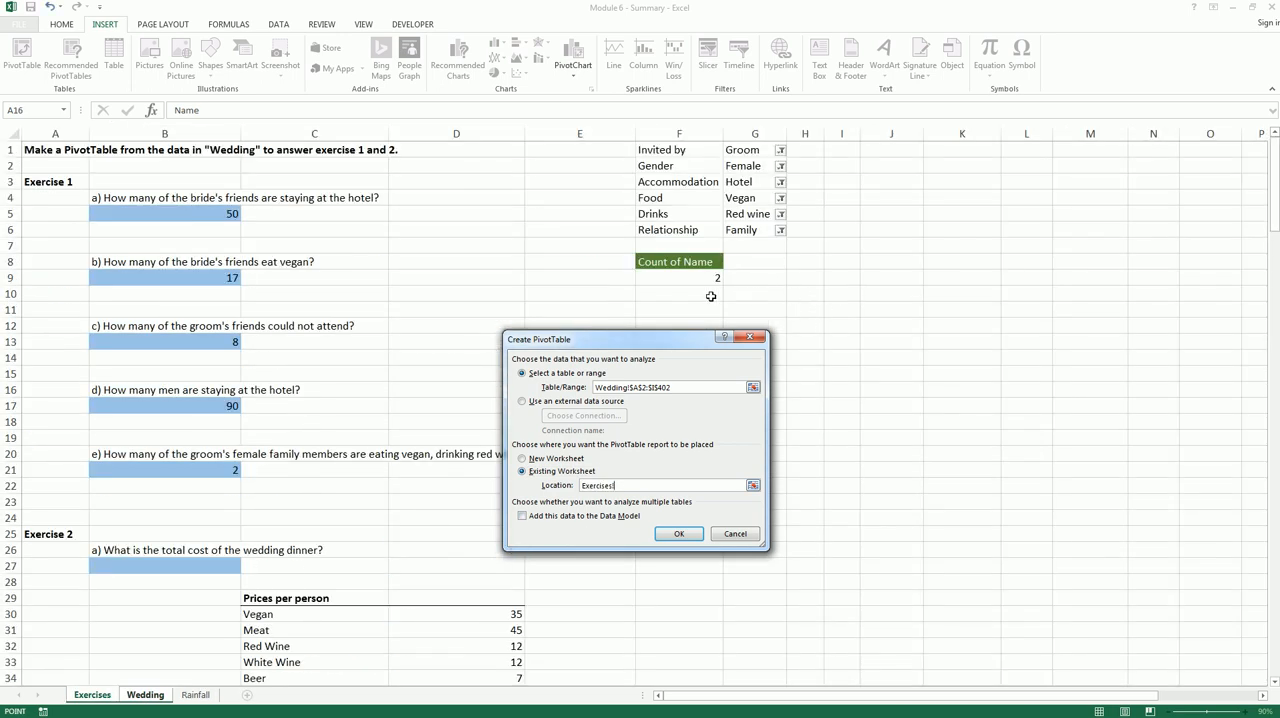
click(709, 294)
click(666, 535)
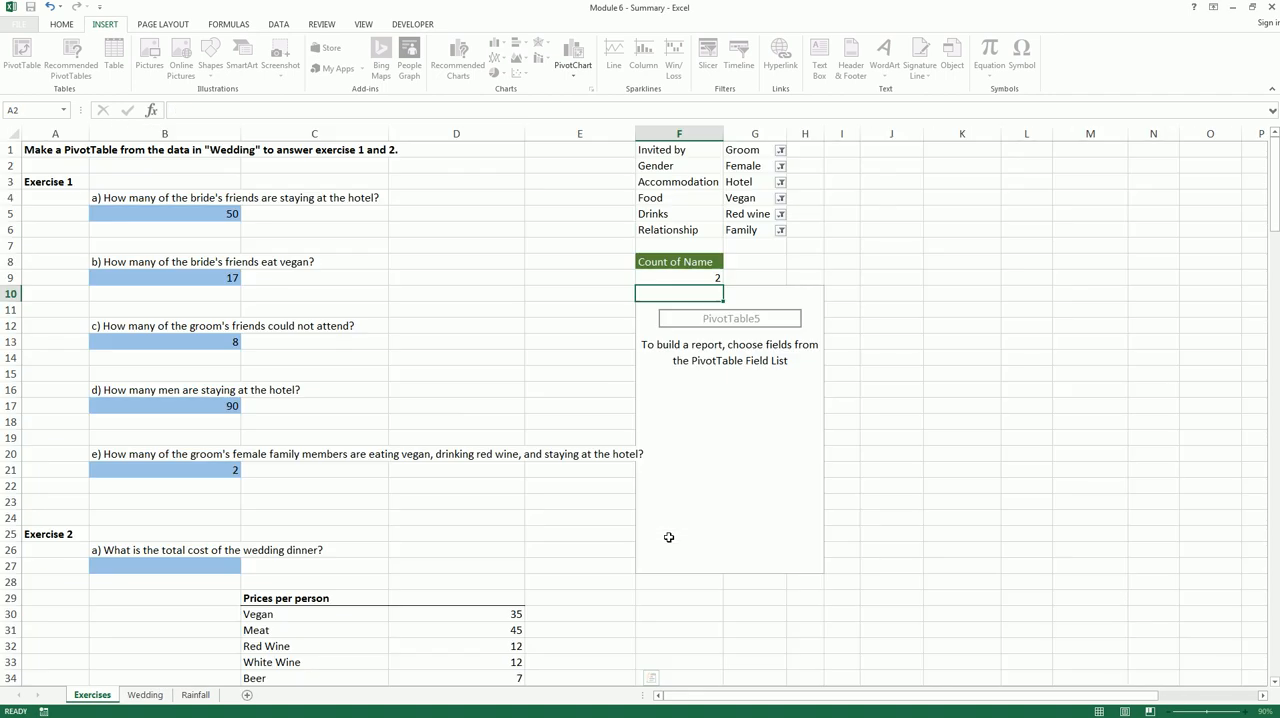
click(758, 466)
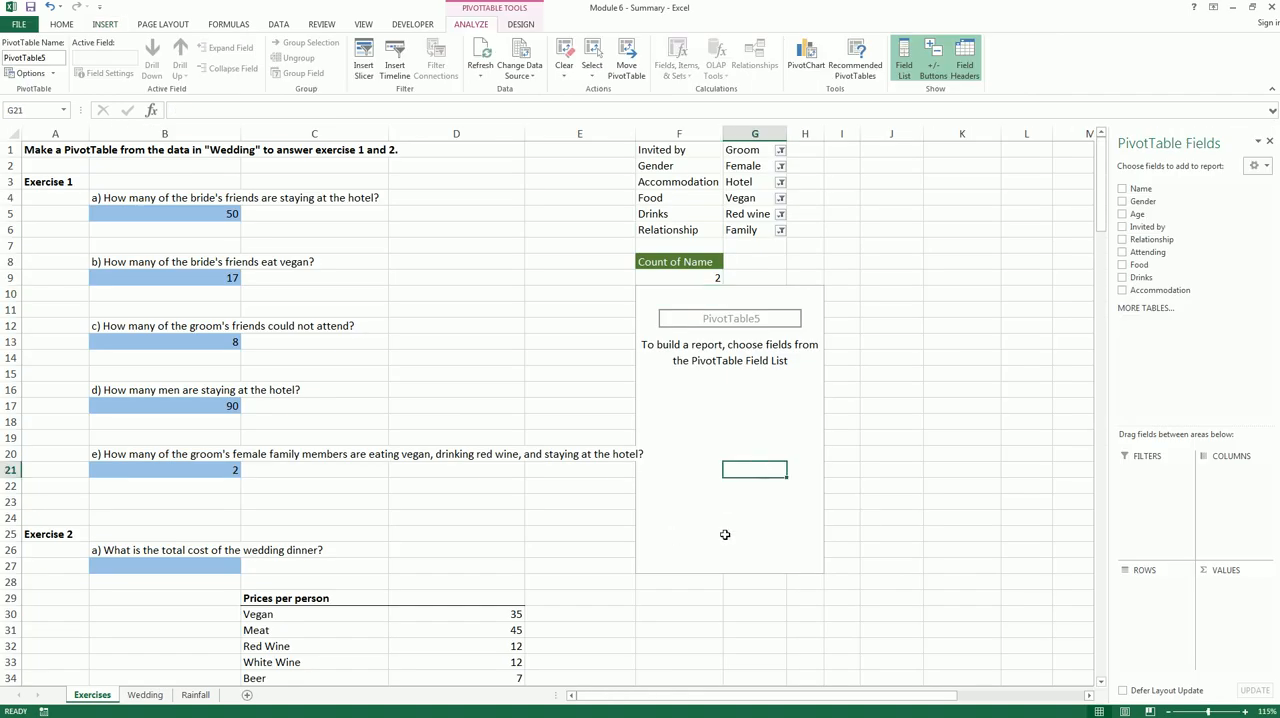
Put Food in the rows of the new PivotTable and try to add Invited by as a report filter
scroll(725, 535, down, 1)
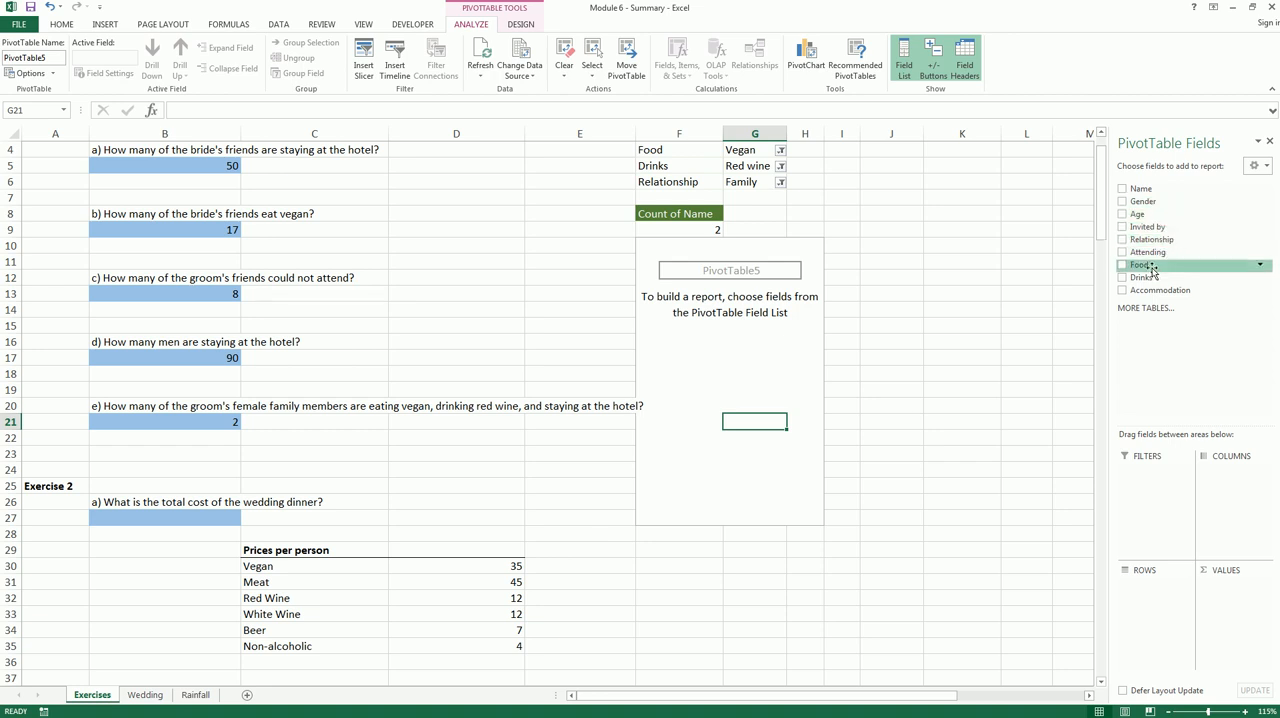
drag(1152, 266, 1149, 601)
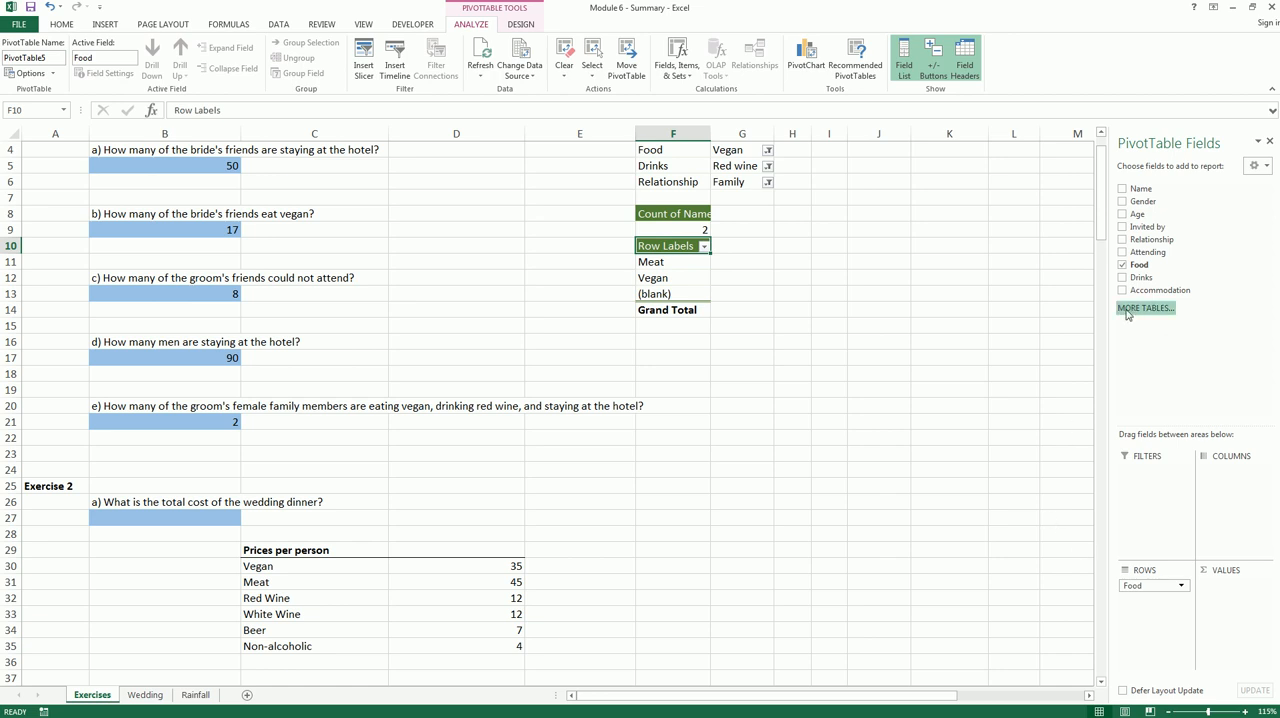
drag(1148, 228, 1149, 477)
click(642, 399)
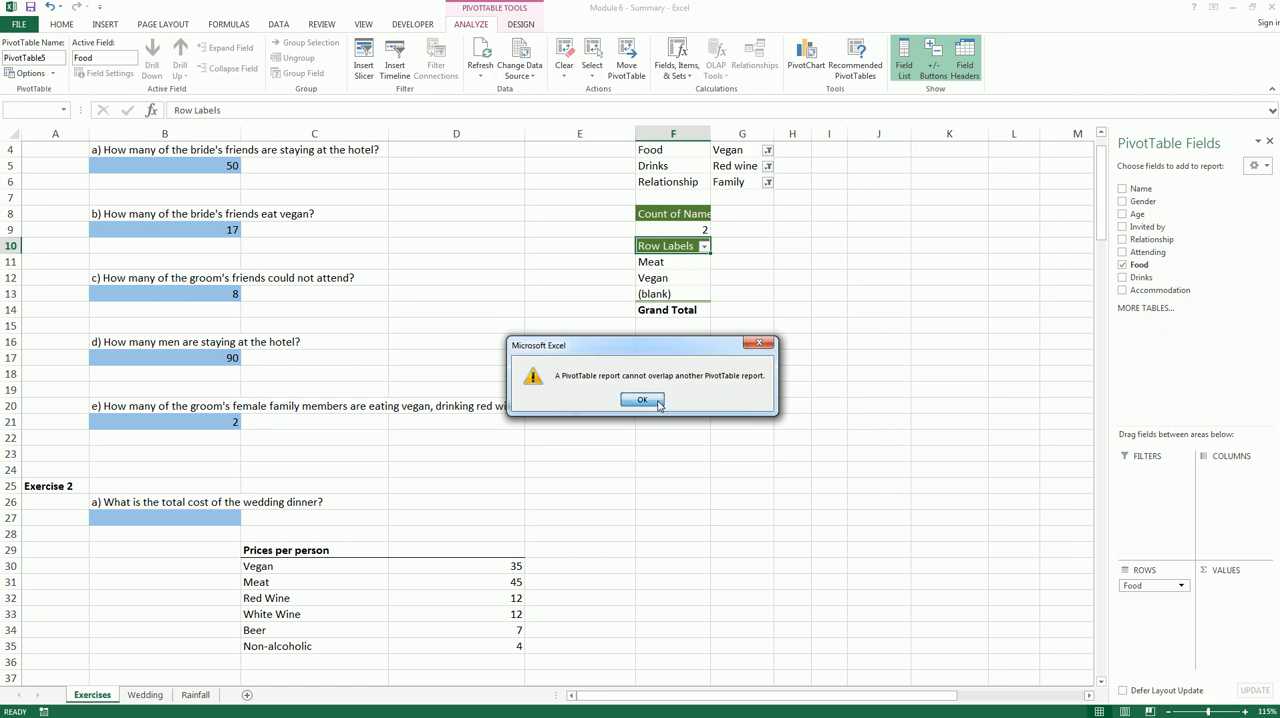
click(658, 262)
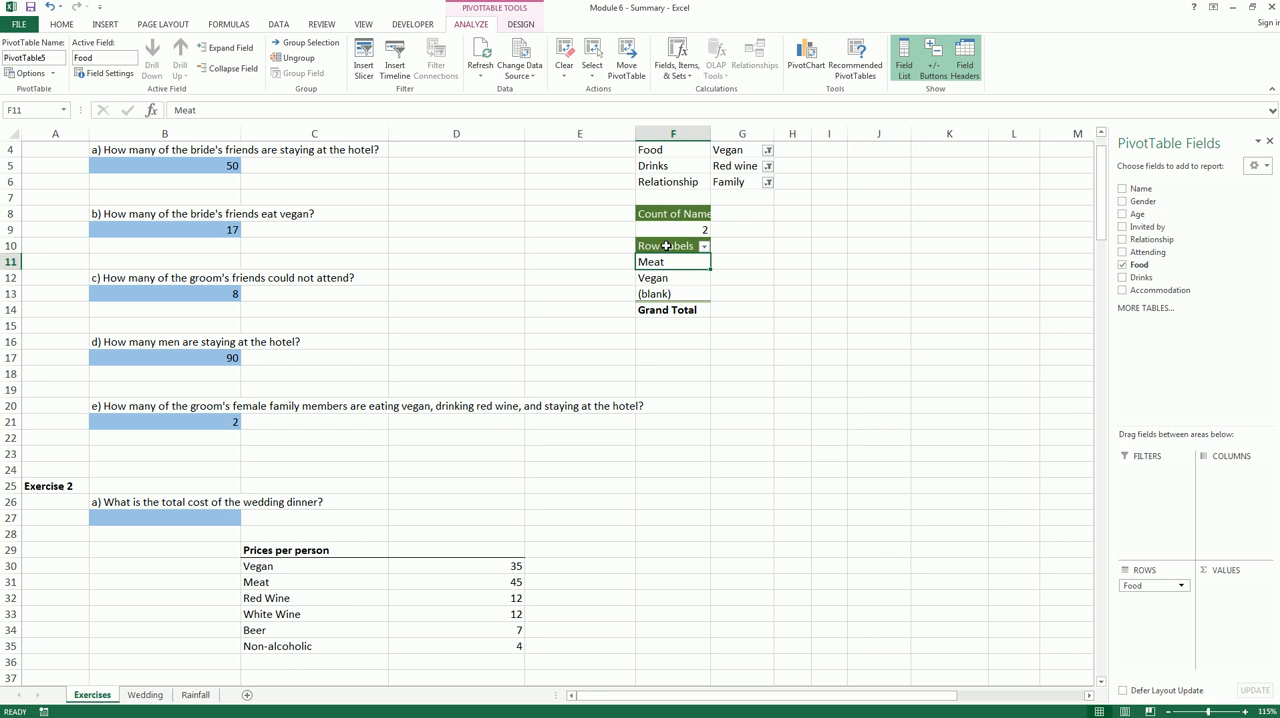
Undo the Food row field and the insertion of the PivotTable at F10
key(ctrl+z)
key(ctrl+z)
click(770, 314)
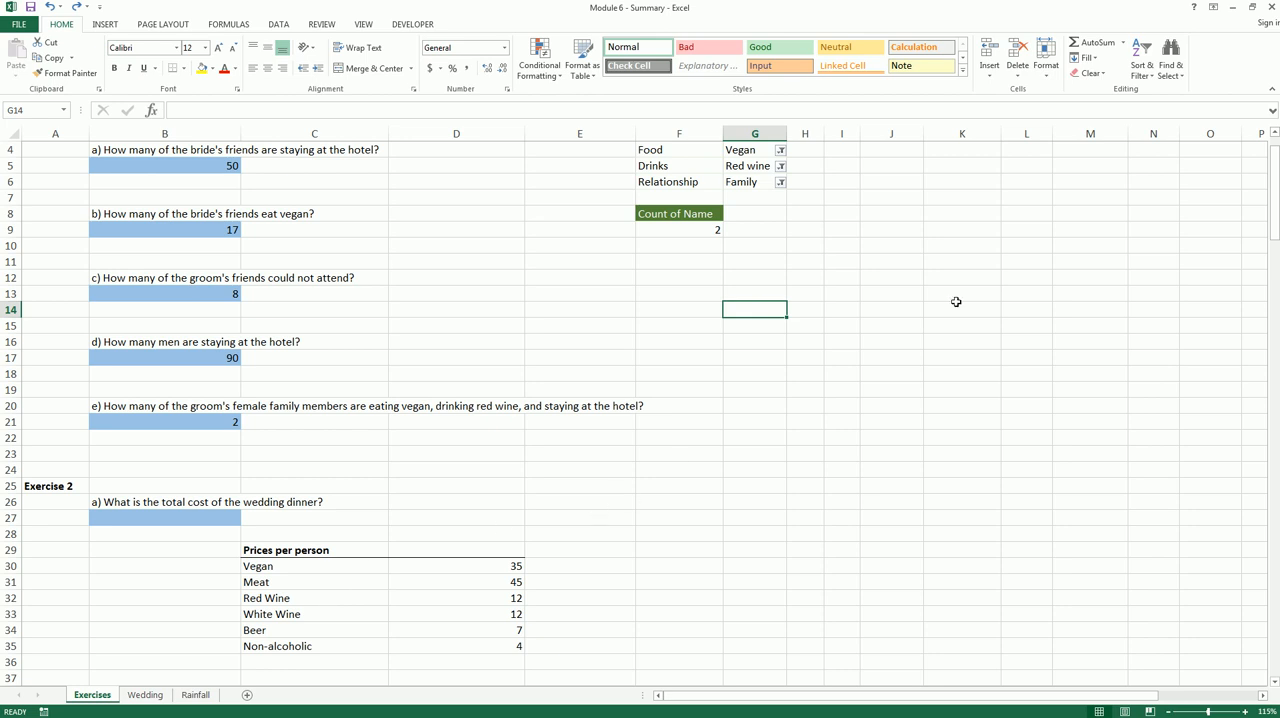
click(1068, 277)
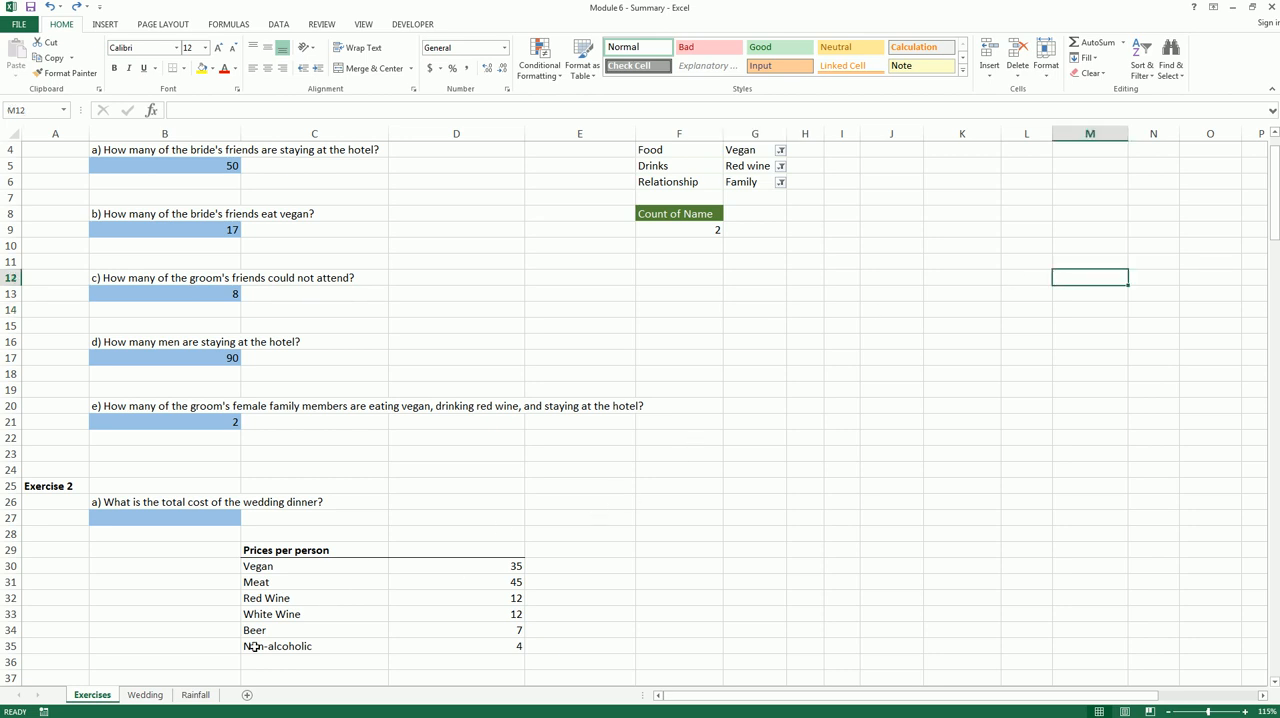
Insert a PivotTable from the Wedding range A2:I402 at cell K14 of the existing Exercises sheet
click(145, 694)
click(105, 24)
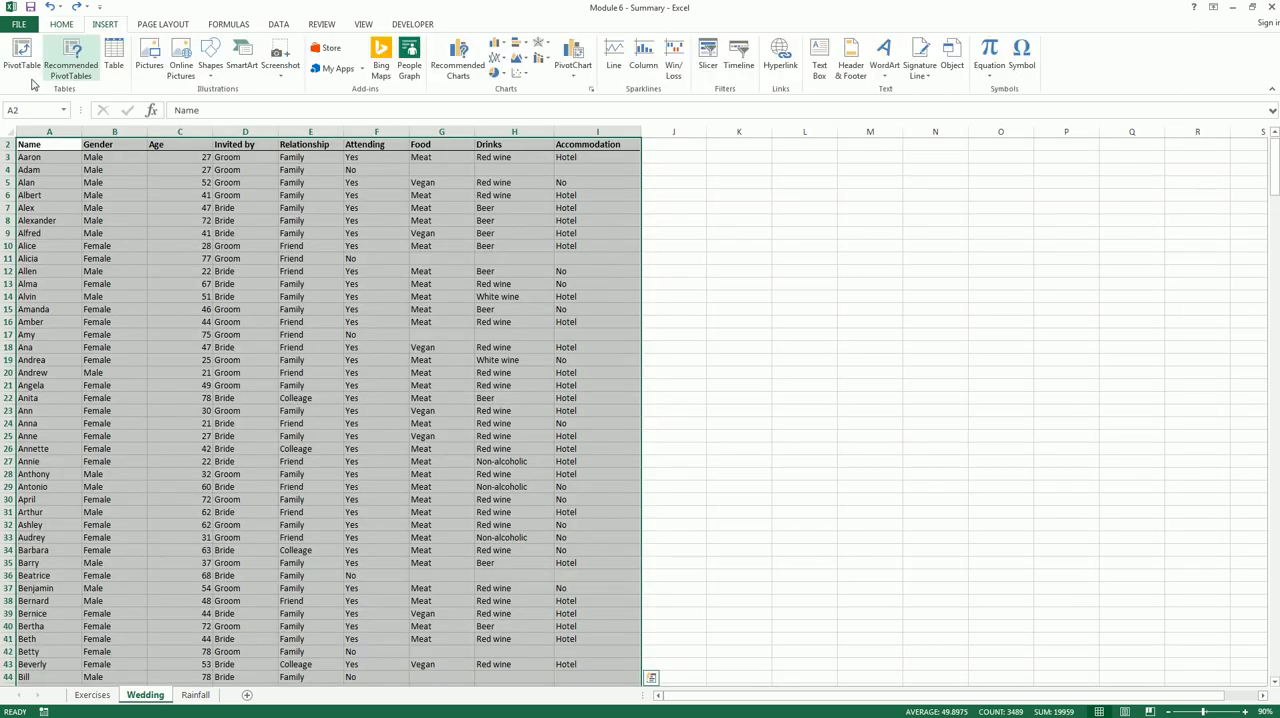
click(22, 58)
click(532, 471)
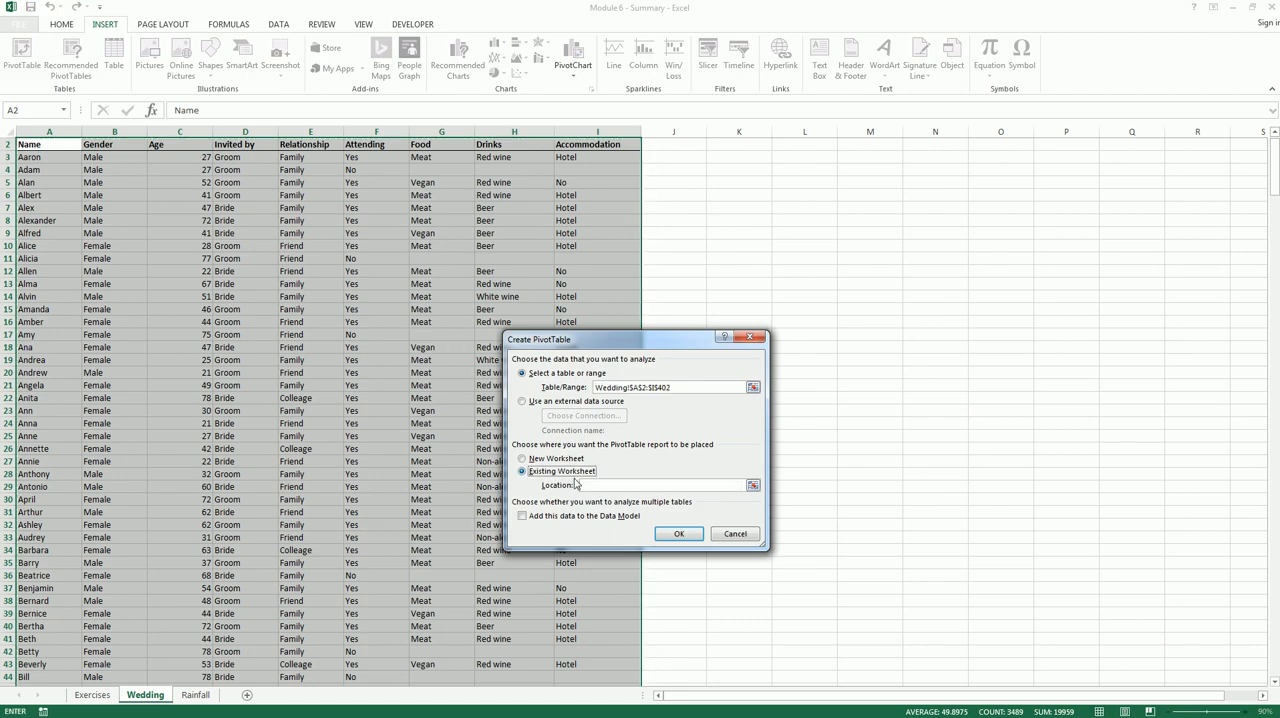
click(92, 694)
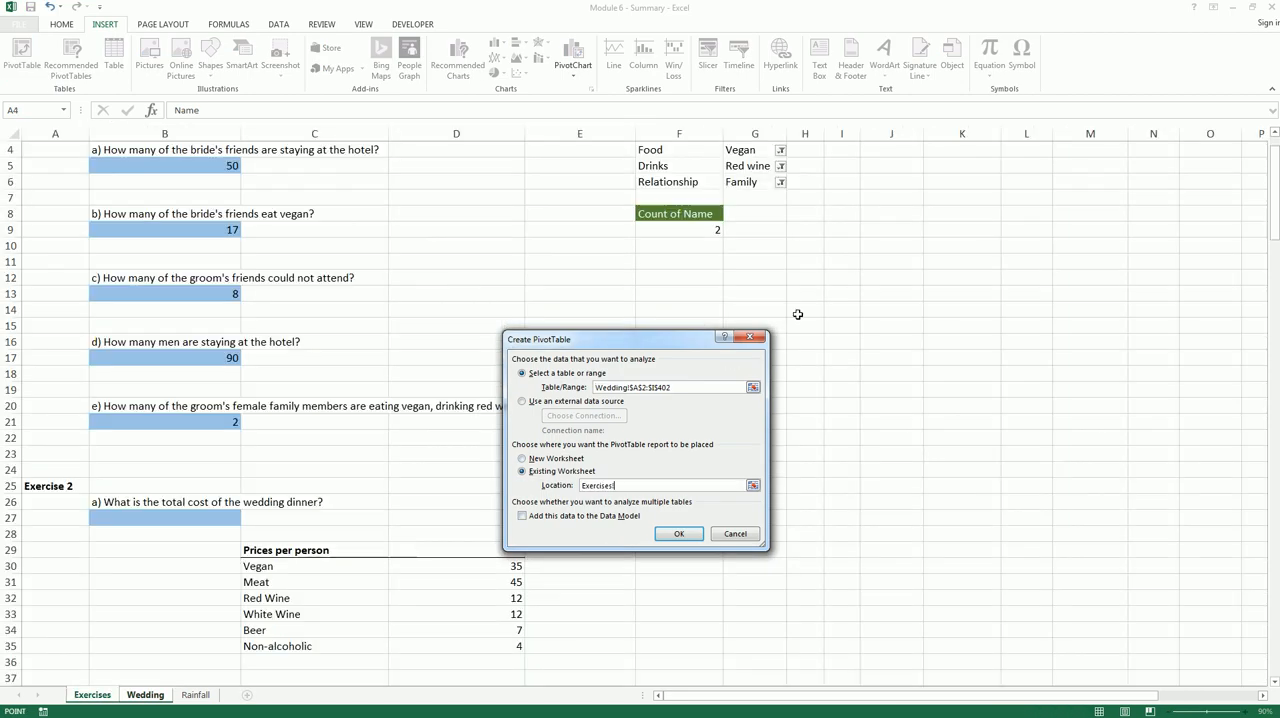
click(904, 249)
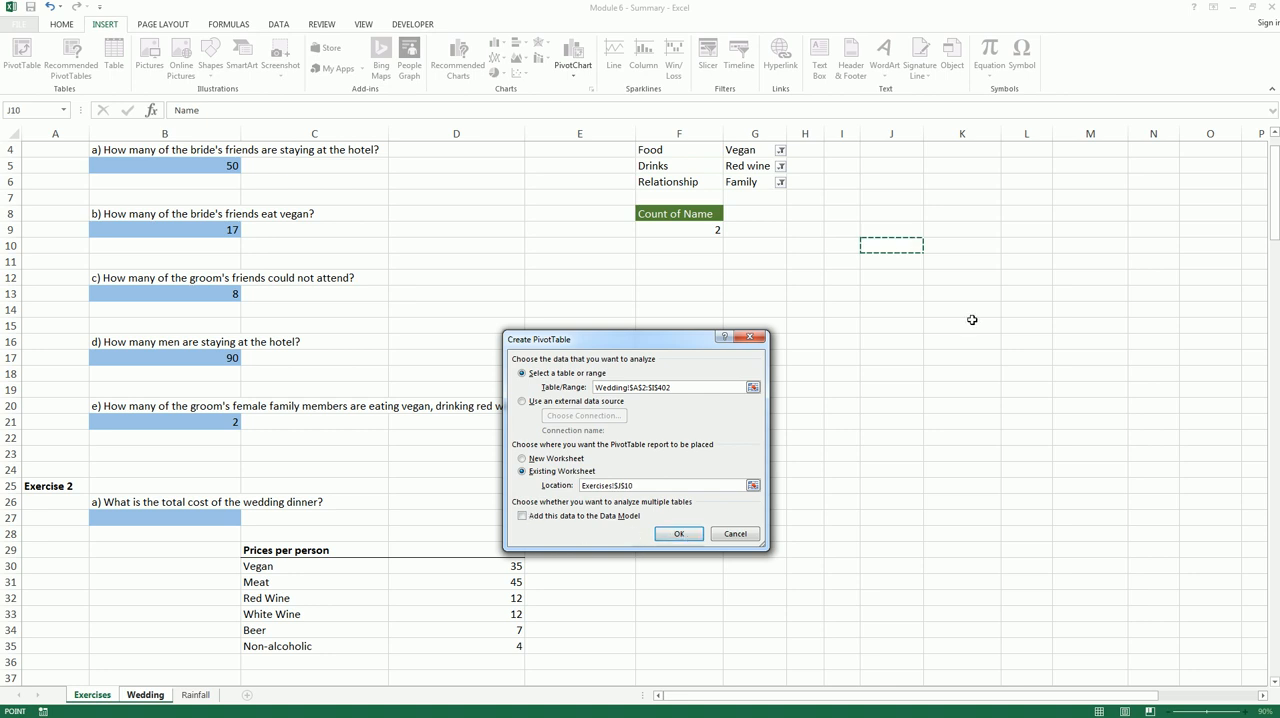
click(930, 295)
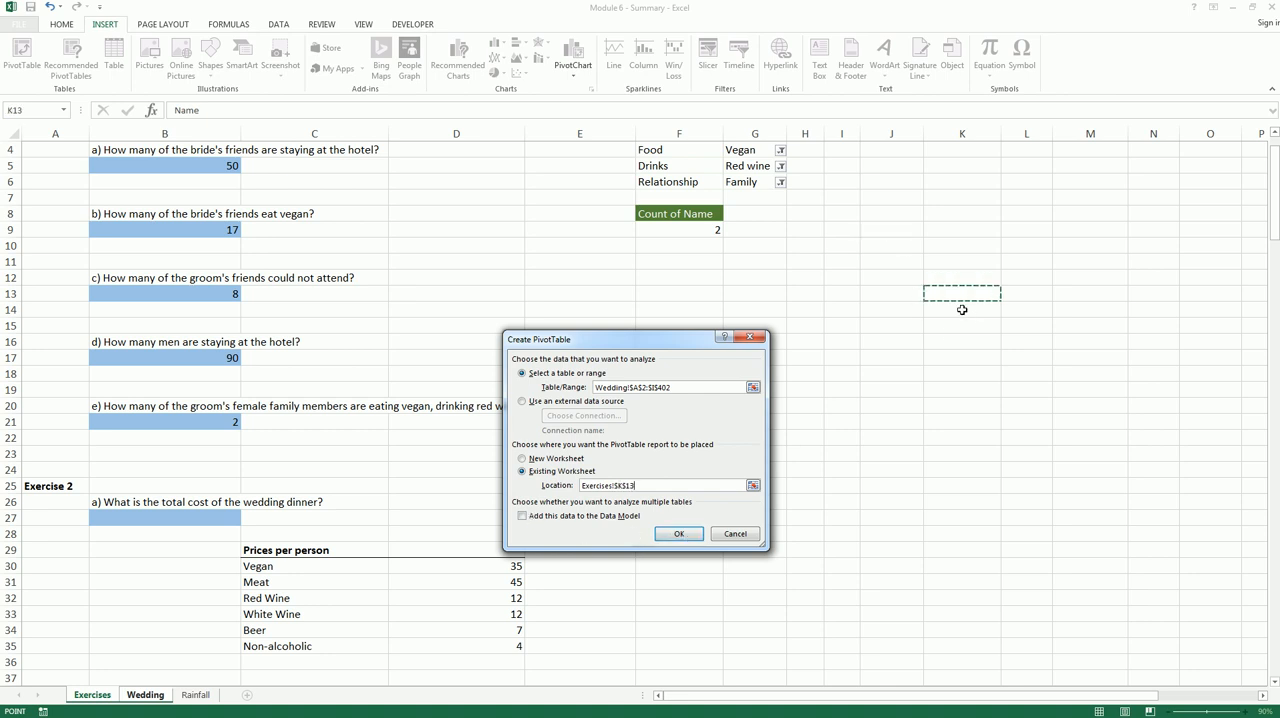
click(962, 305)
click(676, 534)
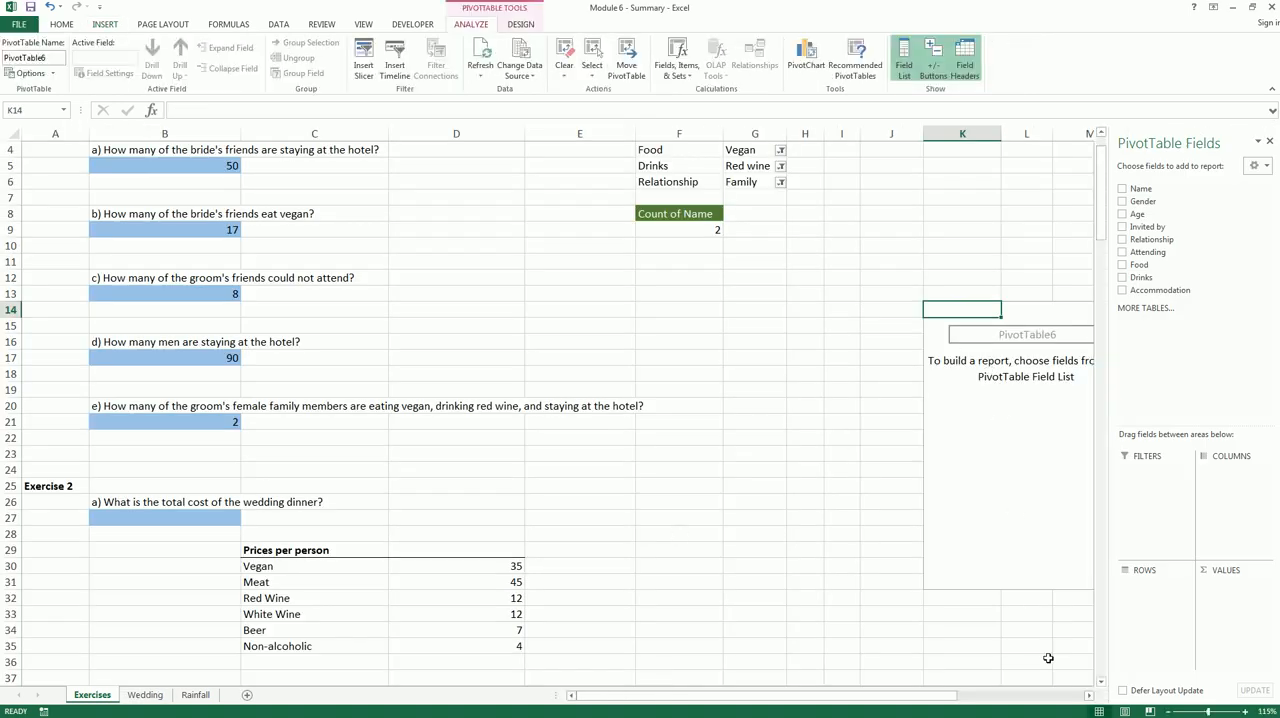
drag(960, 703, 975, 702)
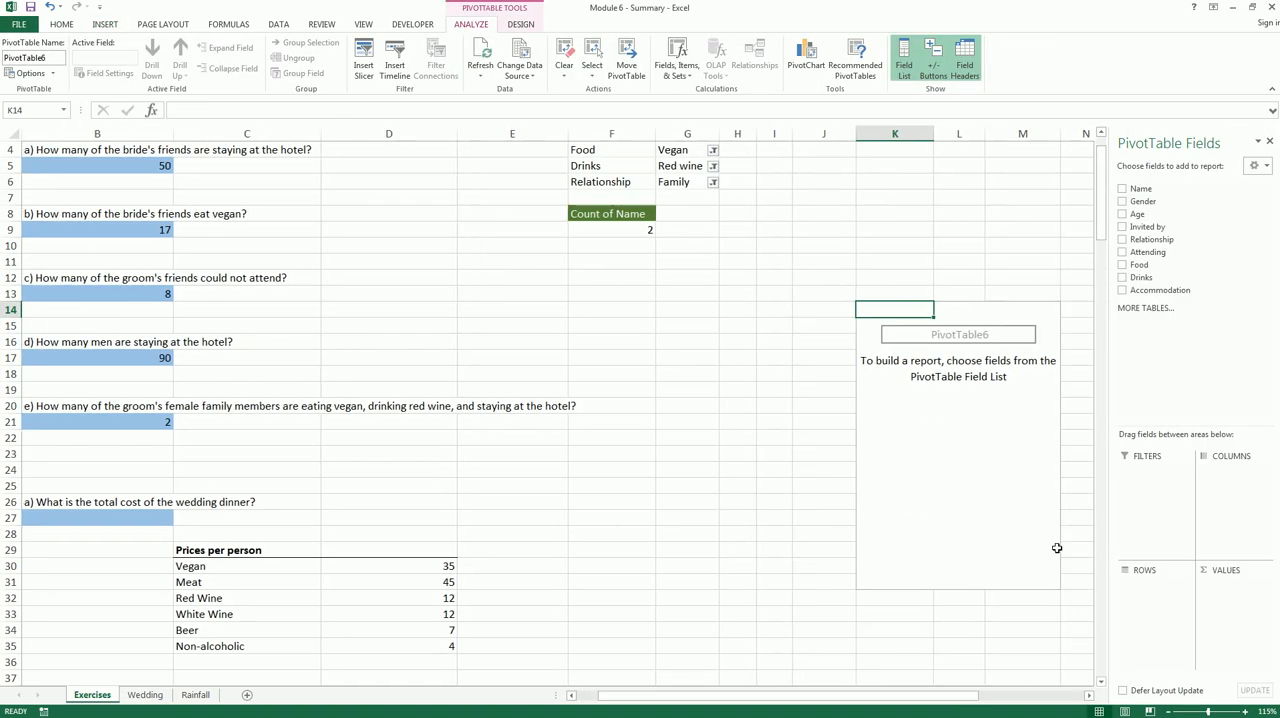
Set up the PivotTable at K14 with Food in rows, Invited by as report filter and a count of Name as values
drag(1138, 265, 1150, 580)
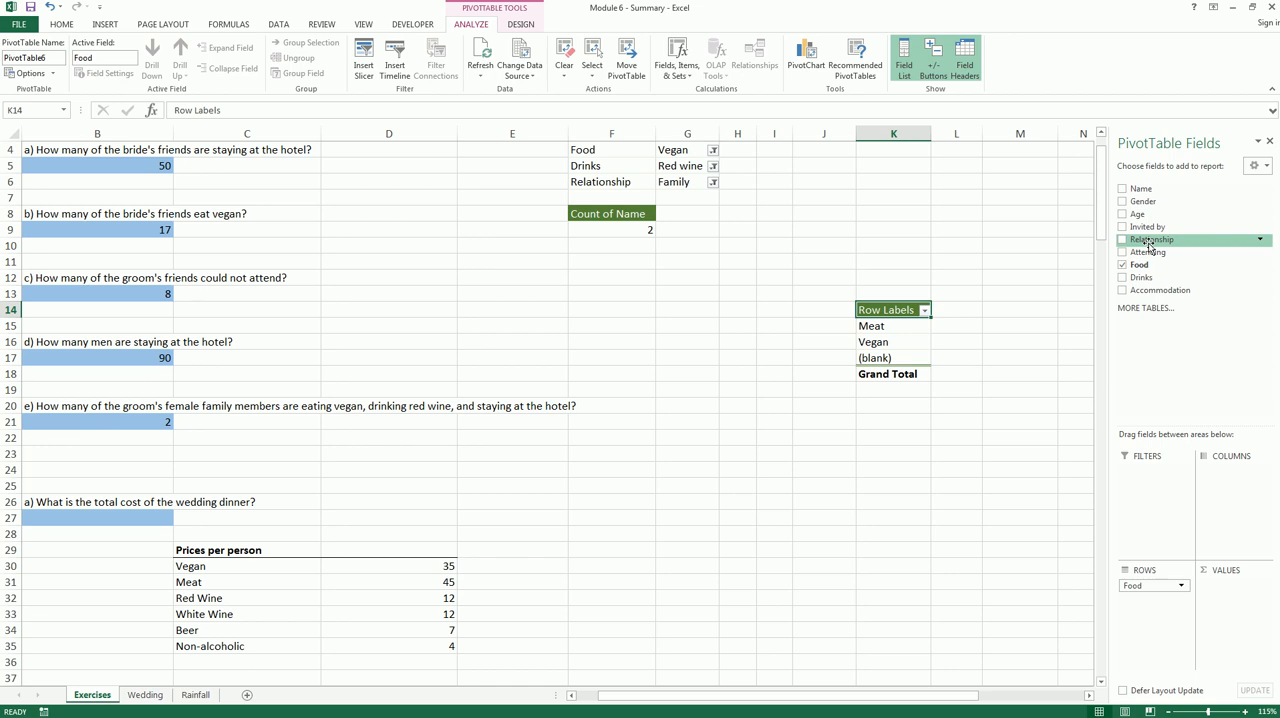
drag(1149, 242, 1151, 477)
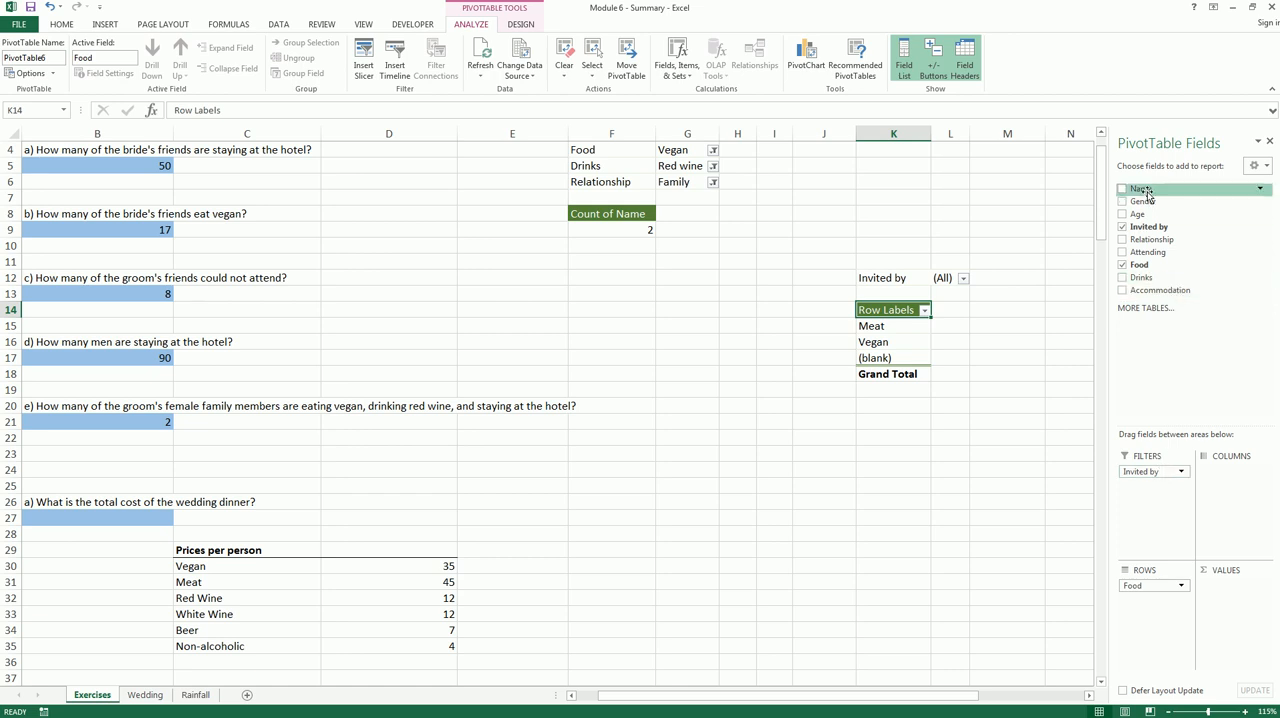
drag(1222, 612, 1222, 612)
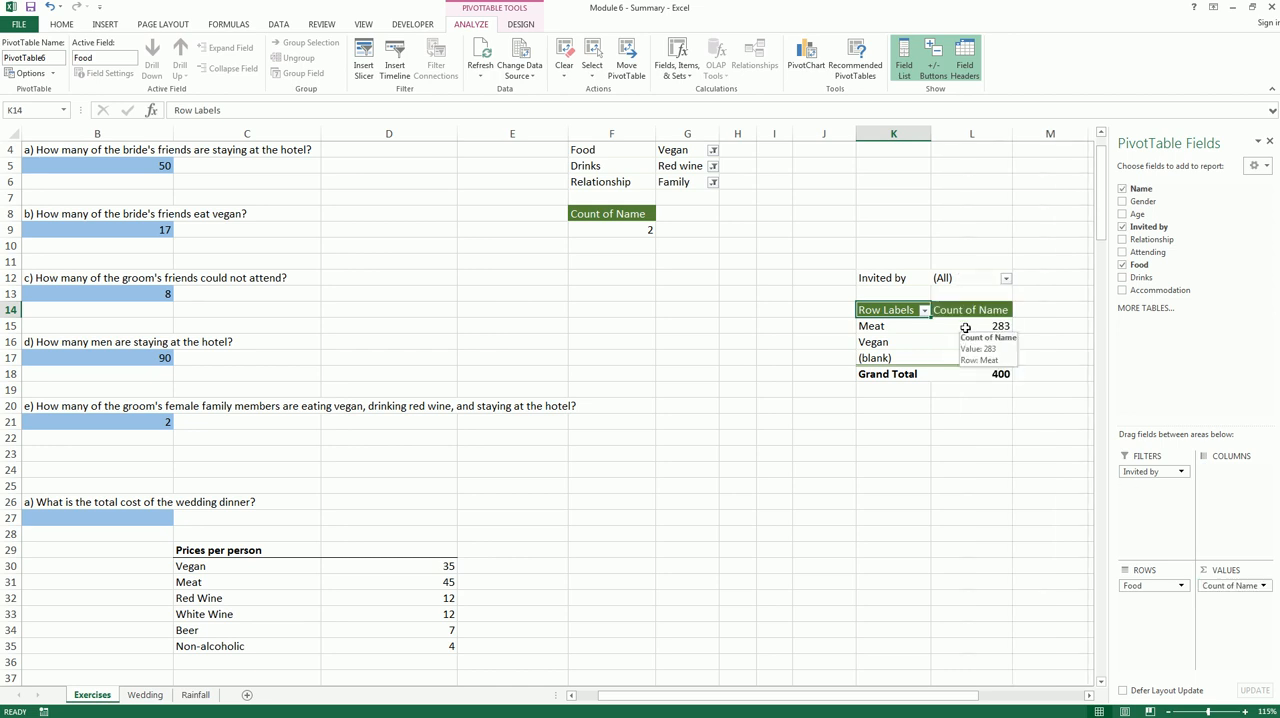
click(972, 327)
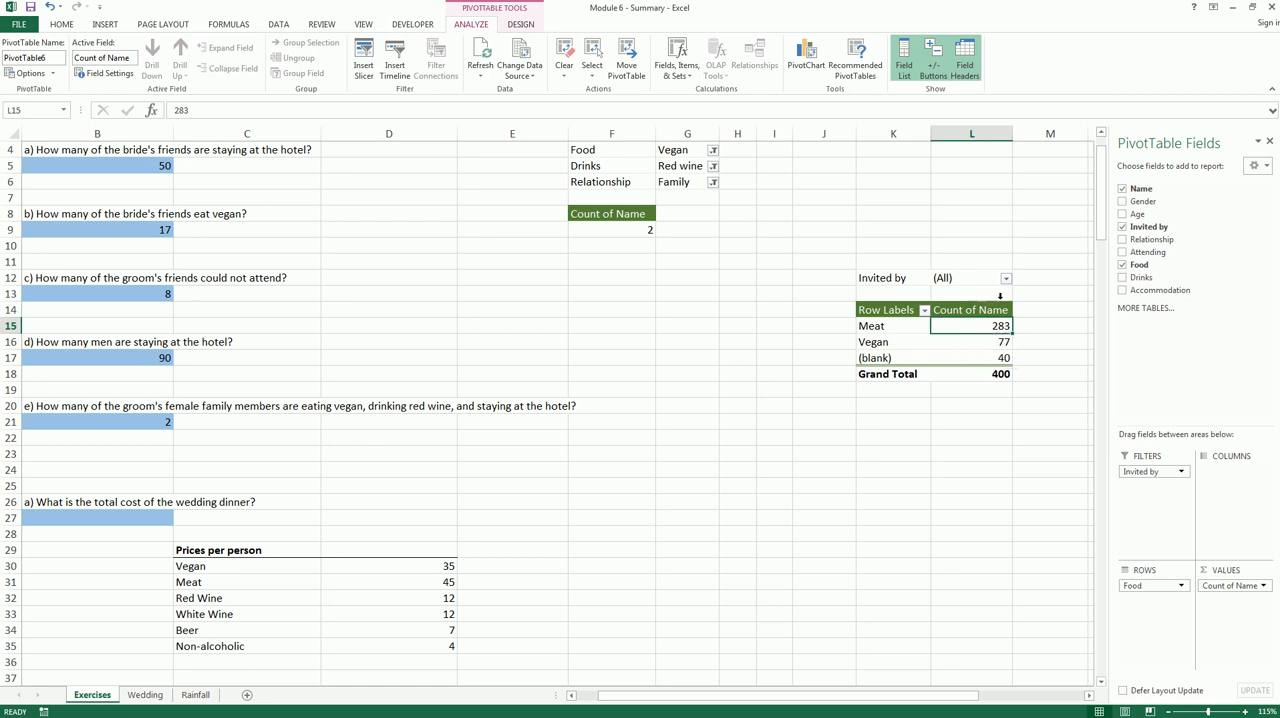
Filter the food PivotTable to guests invited by the Bride and check its Meat, Vegan and blank counts
click(1006, 278)
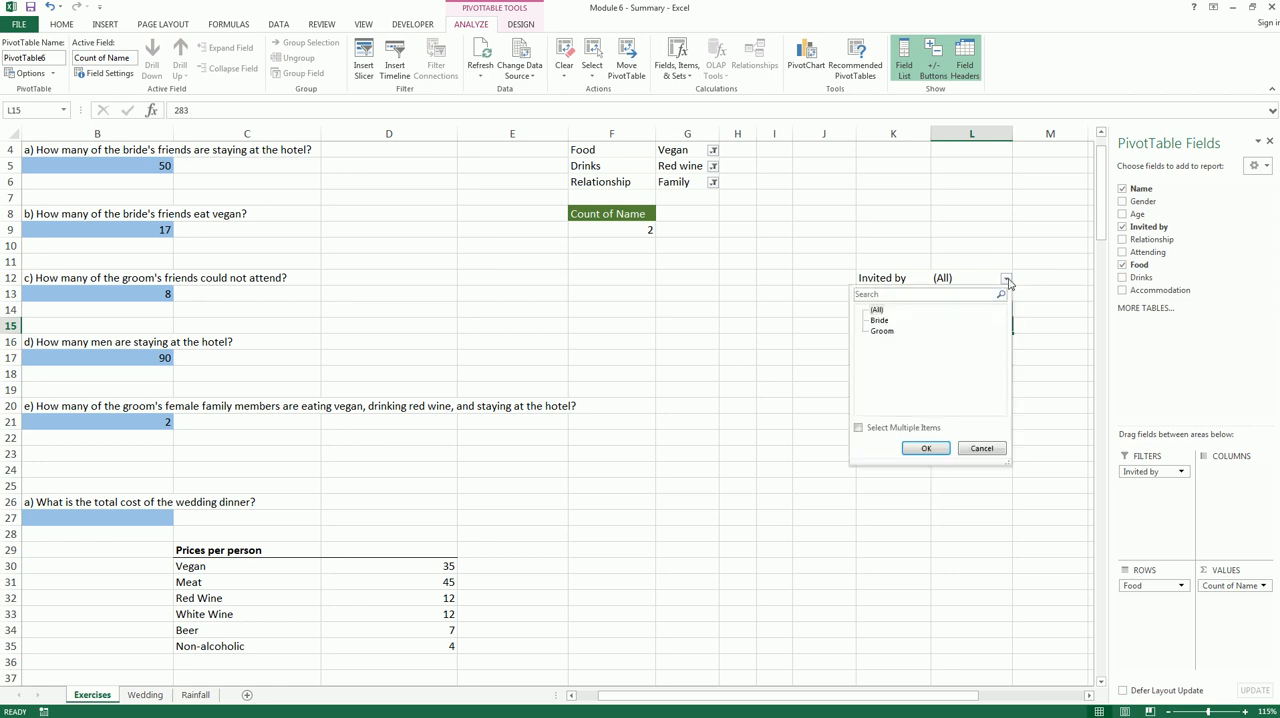
click(882, 322)
click(926, 448)
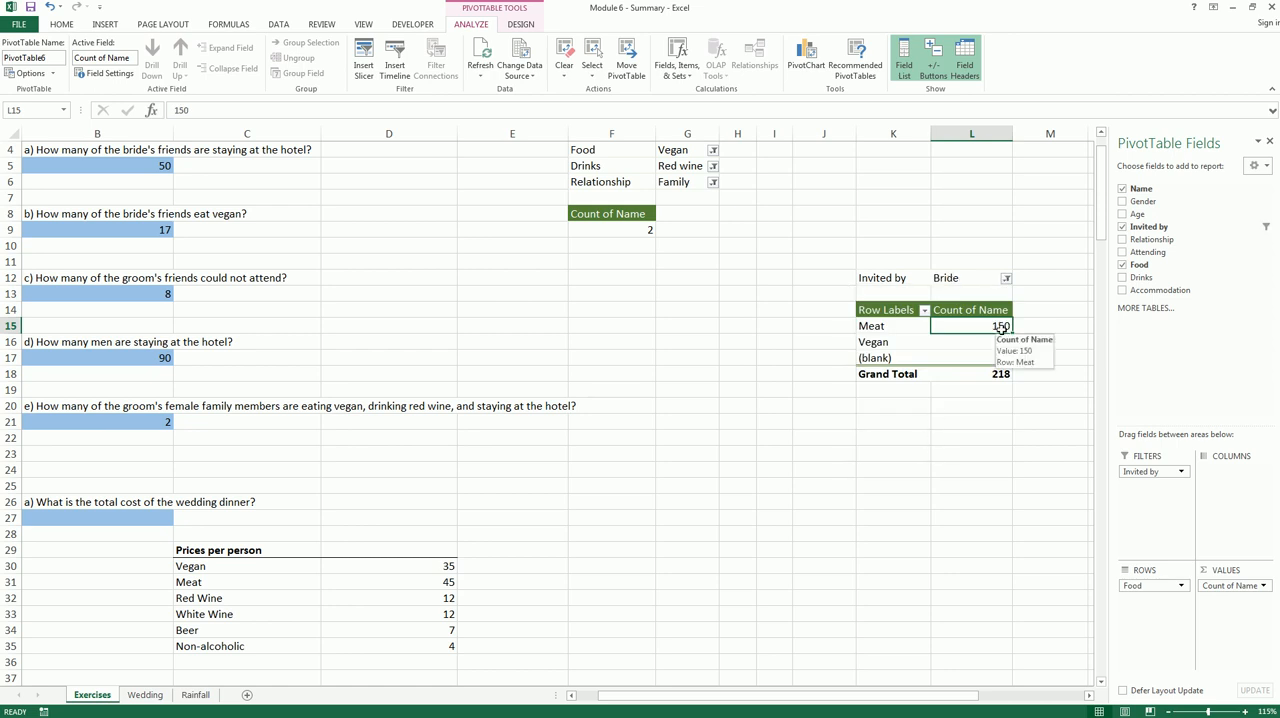
click(986, 341)
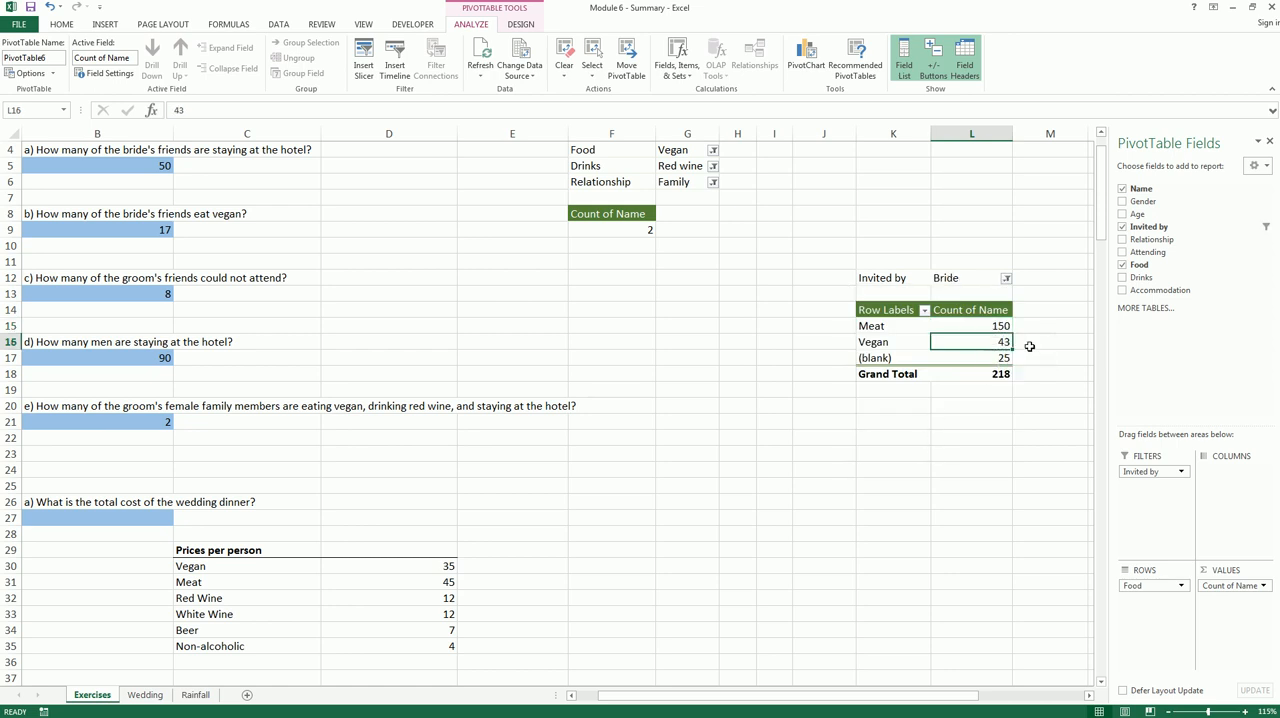
click(981, 355)
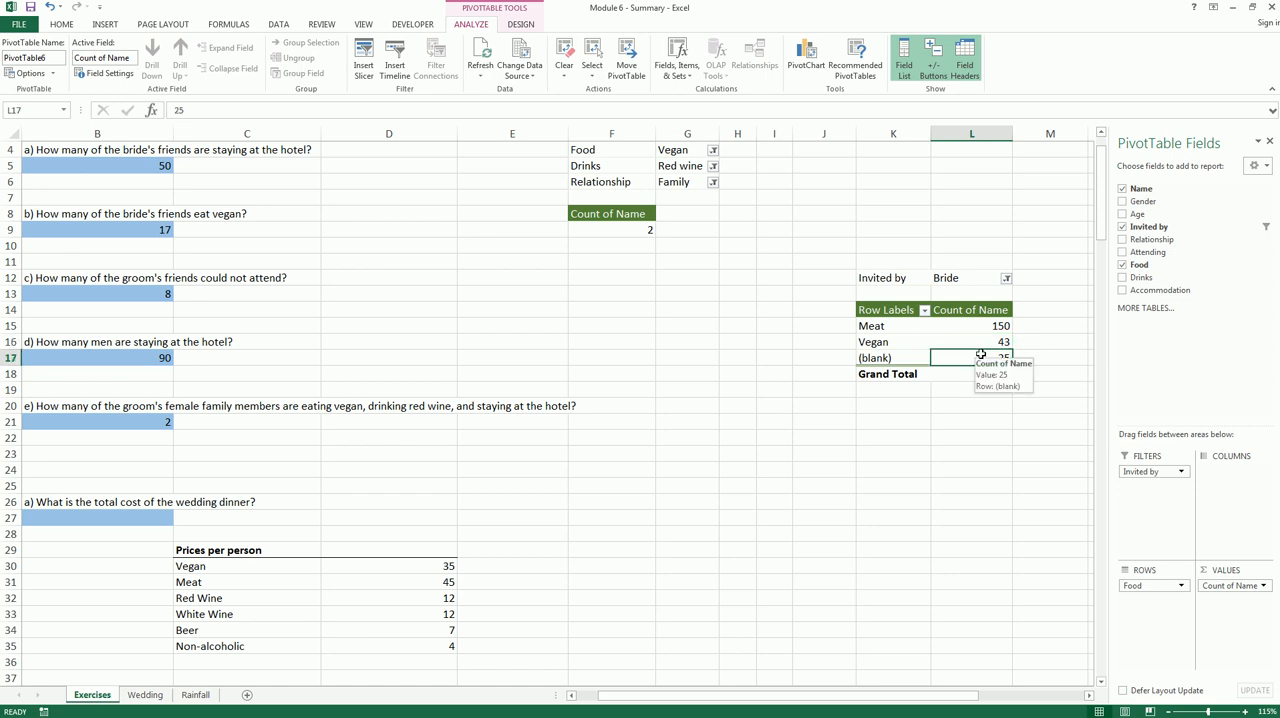
Enter the heading Bride in E29 beside the price list, with 43 for Vegan and 150 for Meat below it
click(522, 549)
text(Bride)
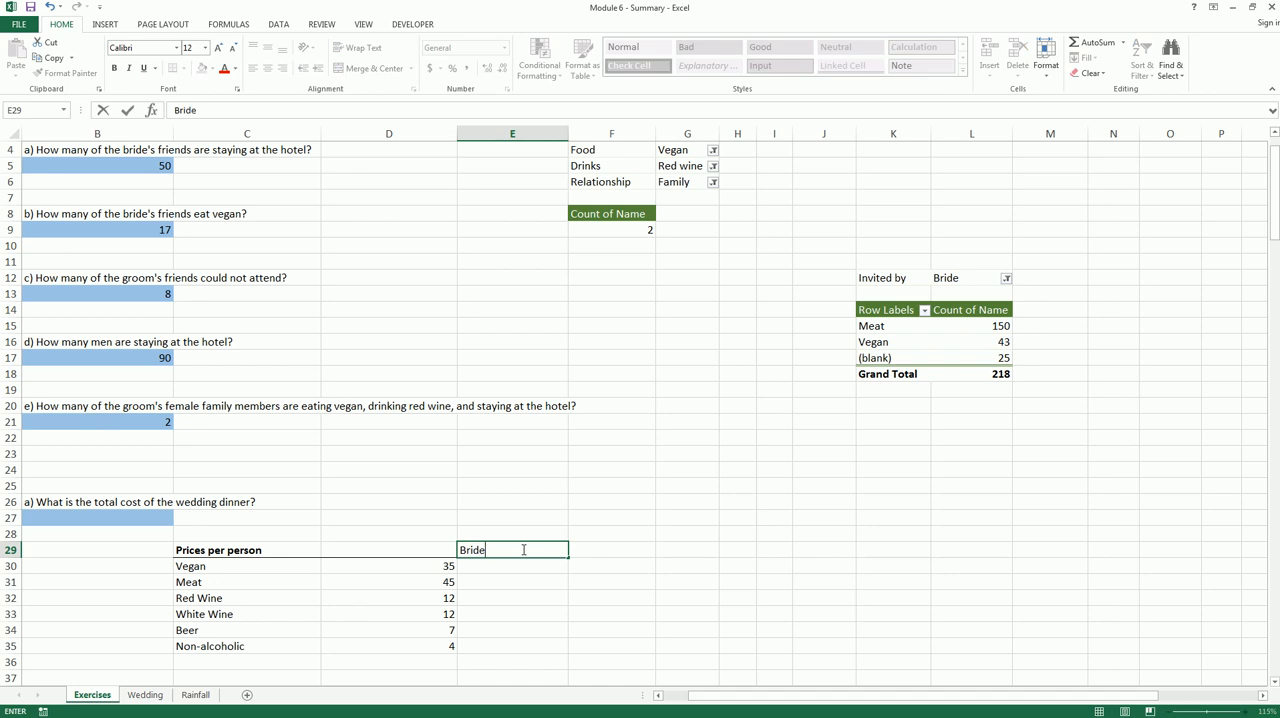
key(Return)
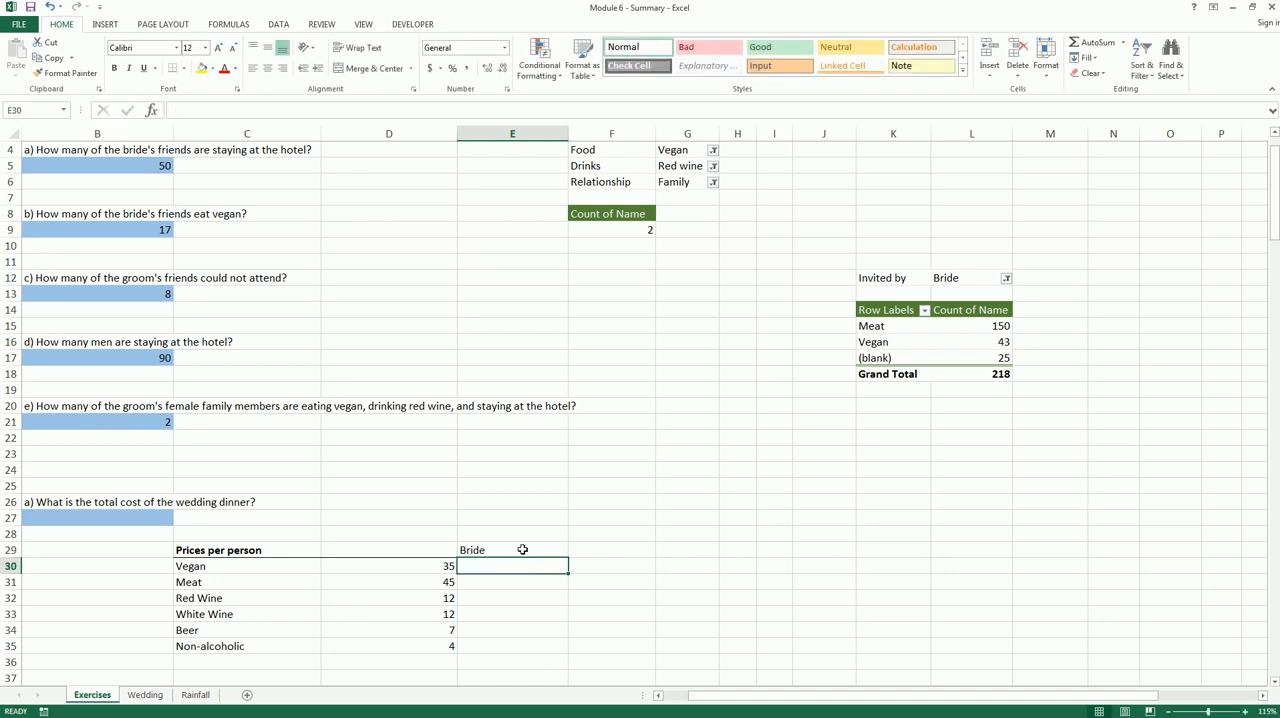
text(=L16)
key(Return)
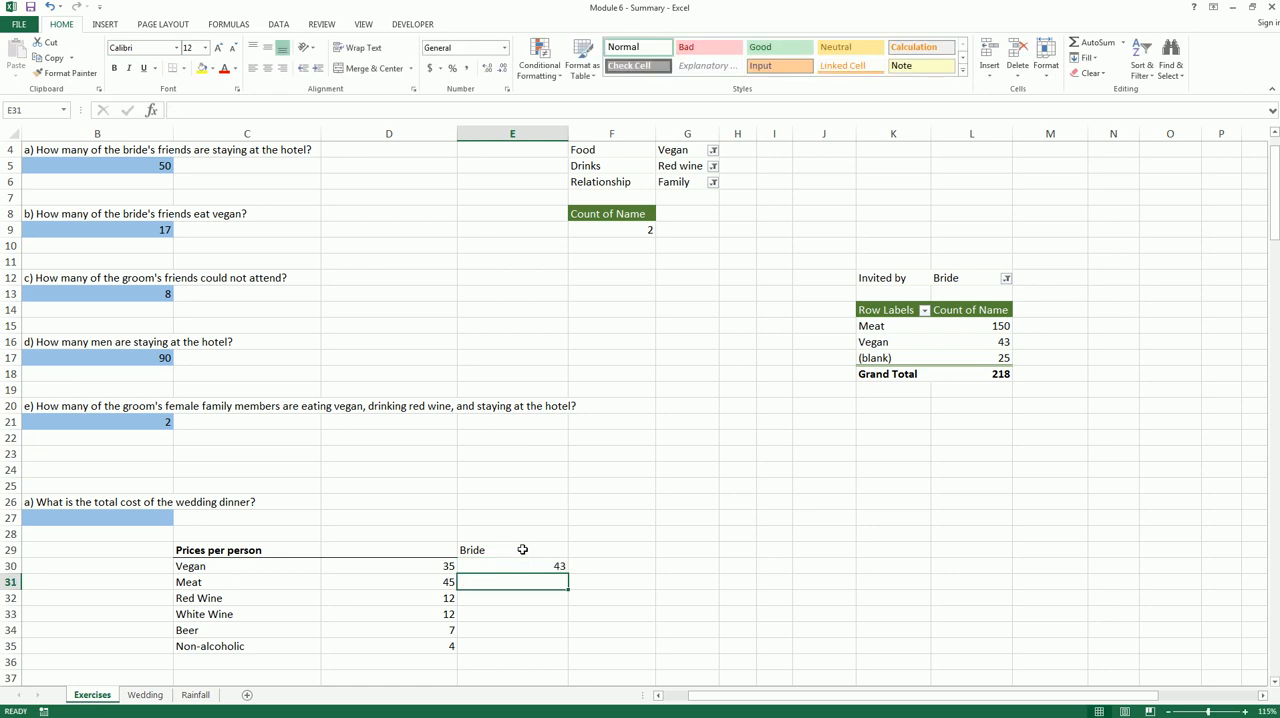
text(=L15)
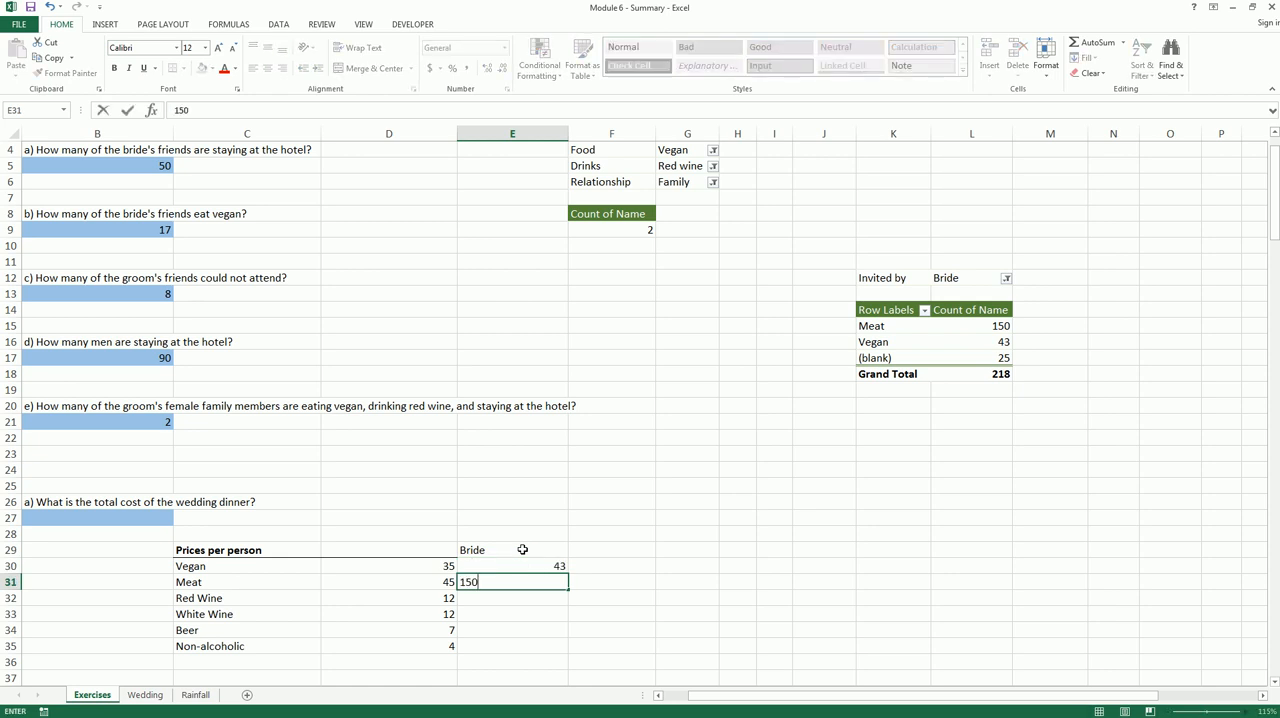
key(Return)
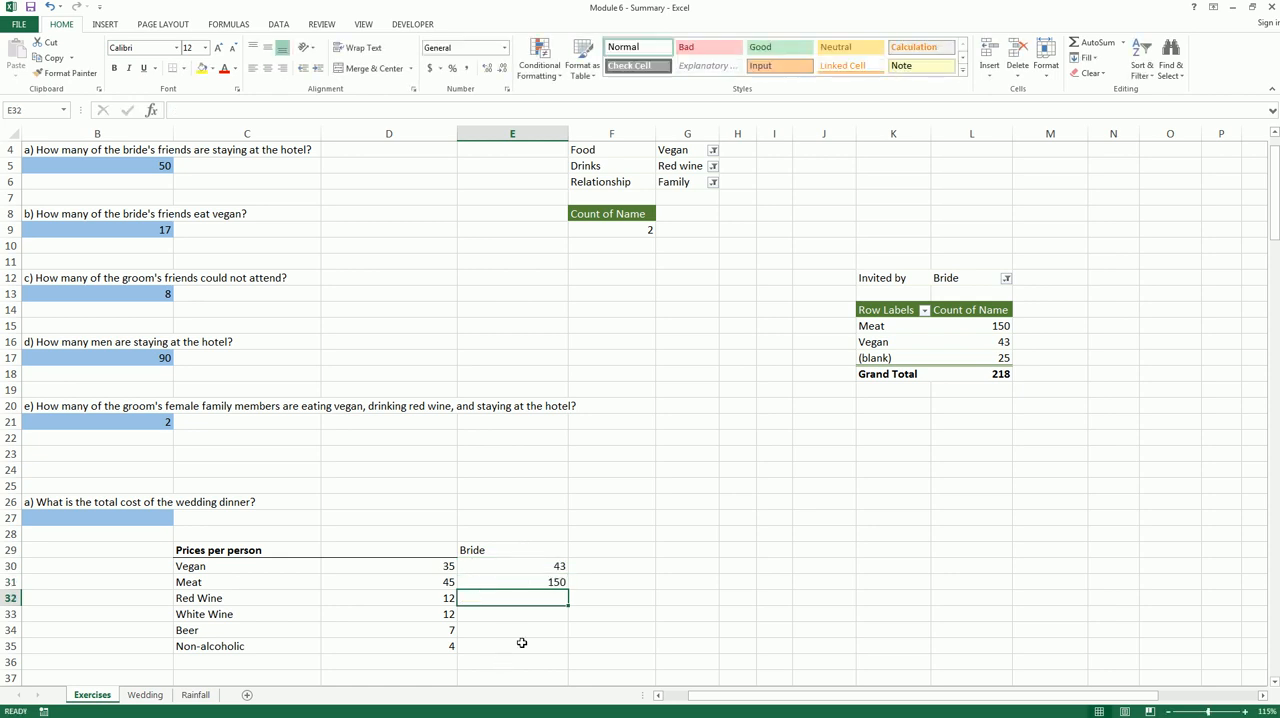
Replace Food with Drinks in the rows of the PivotTable at K14
click(966, 338)
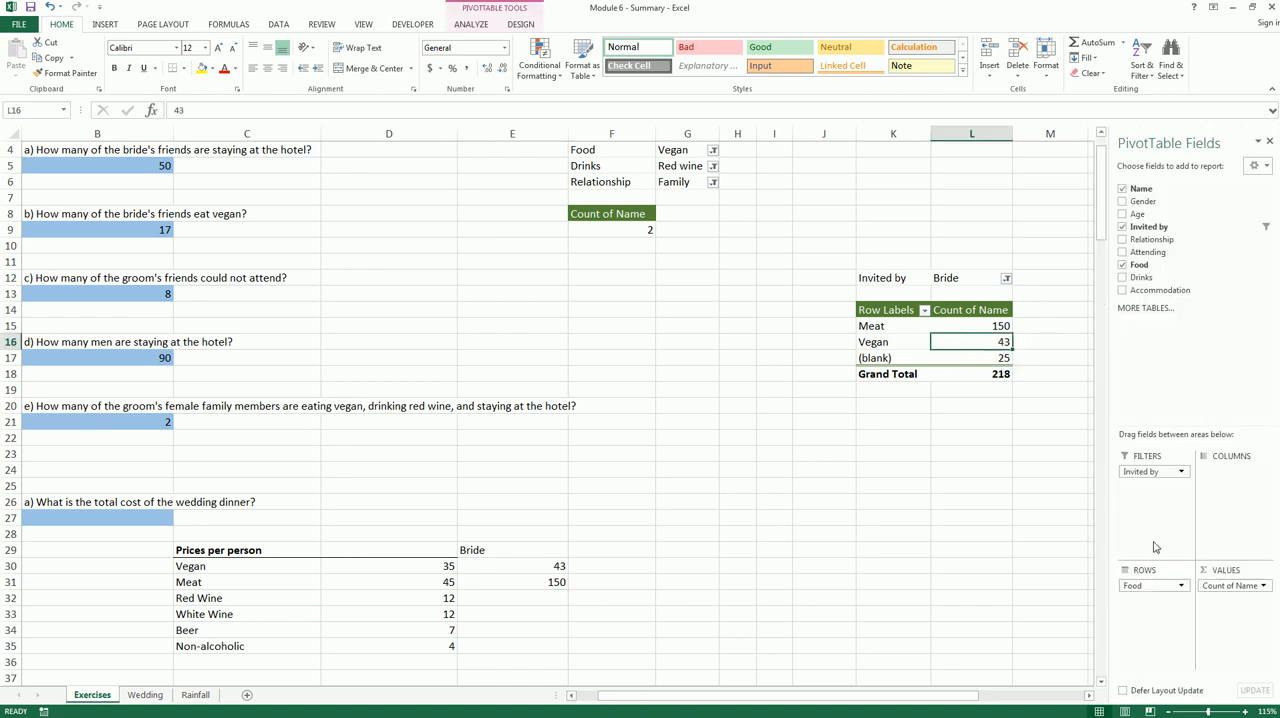
drag(1146, 597, 1063, 571)
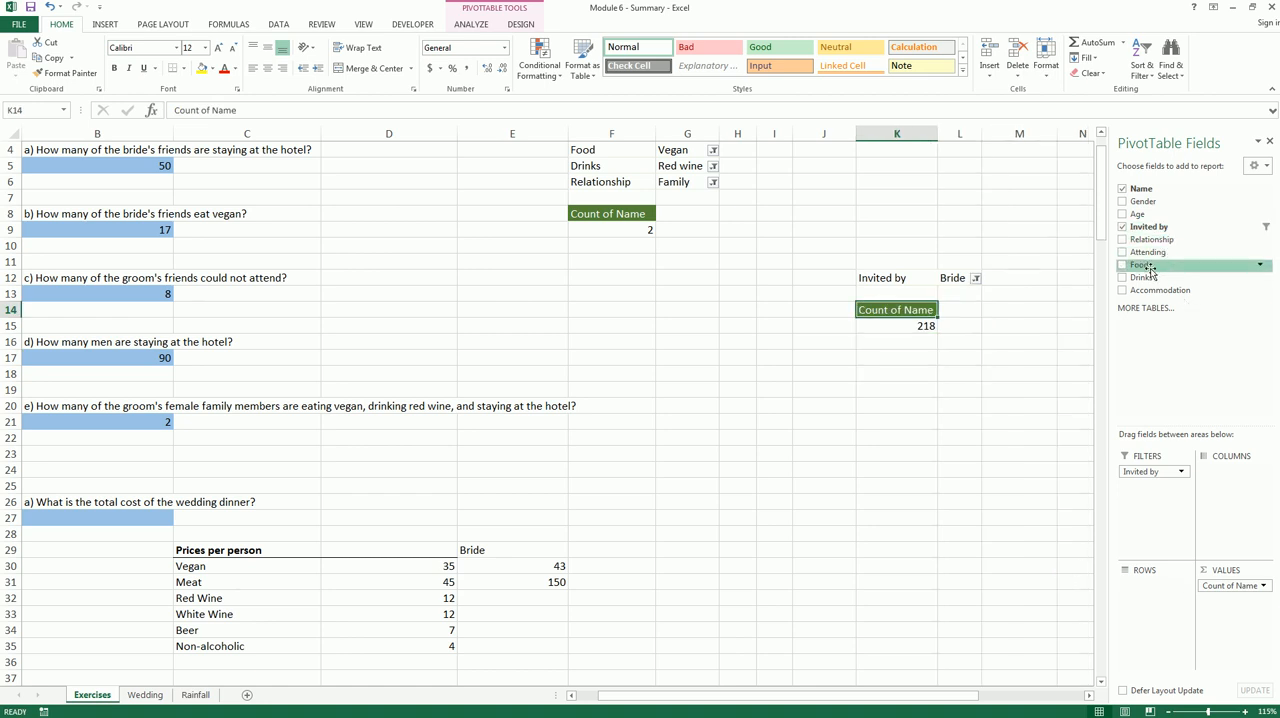
drag(1142, 279, 1148, 606)
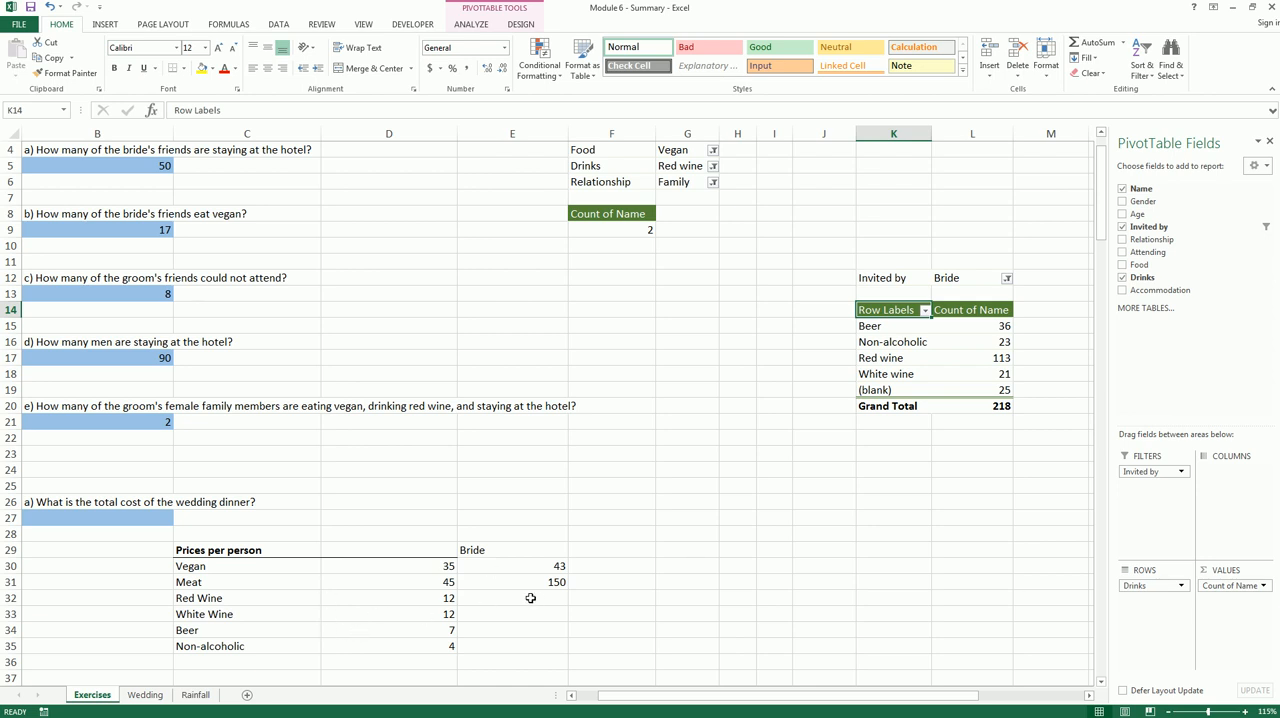
Enter the bride's drink counts in E32:E35: 113 Red Wine, 21 White Wine, 36 Beer and 23 Non-alcoholic
click(561, 604)
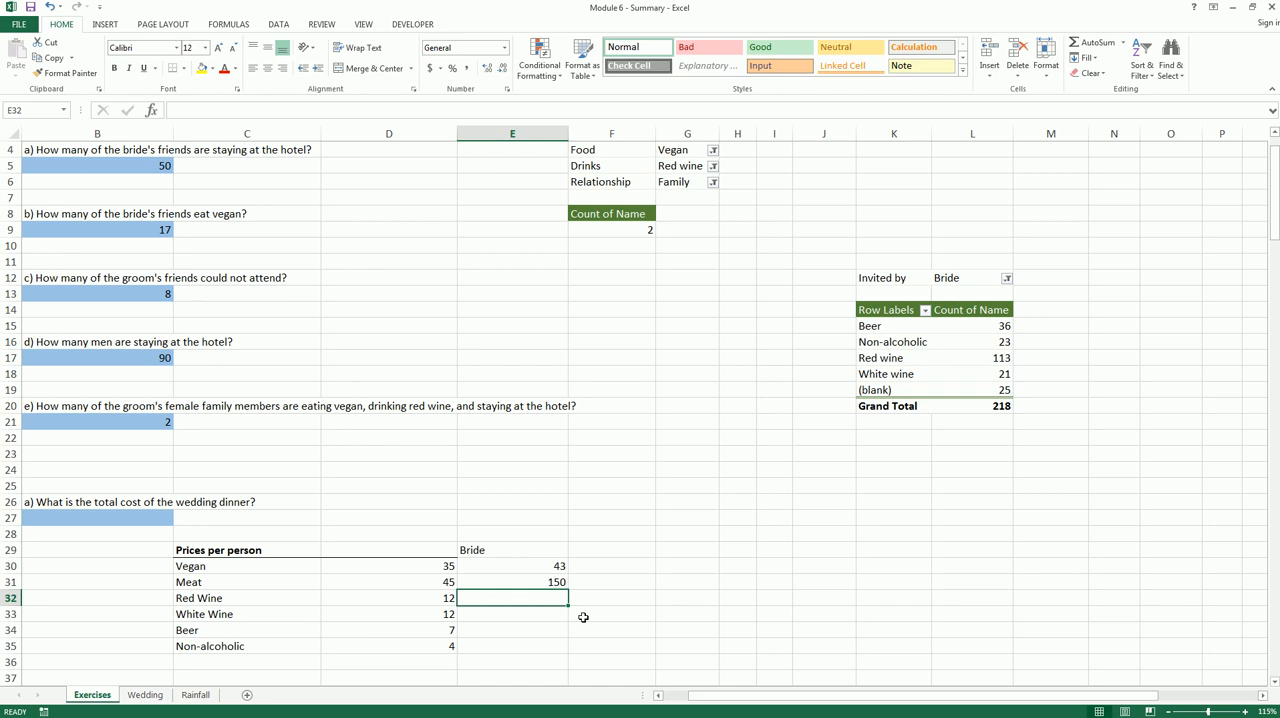
text(113)
key(Return)
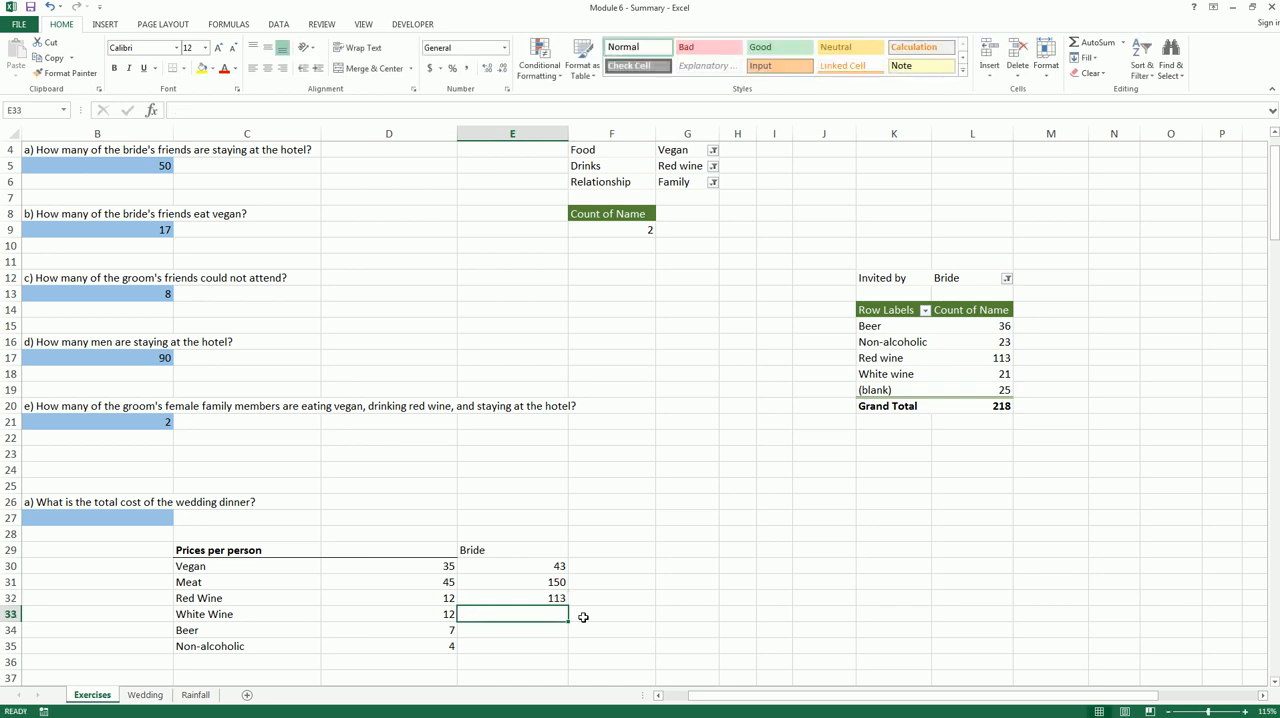
text(21)
key(Return)
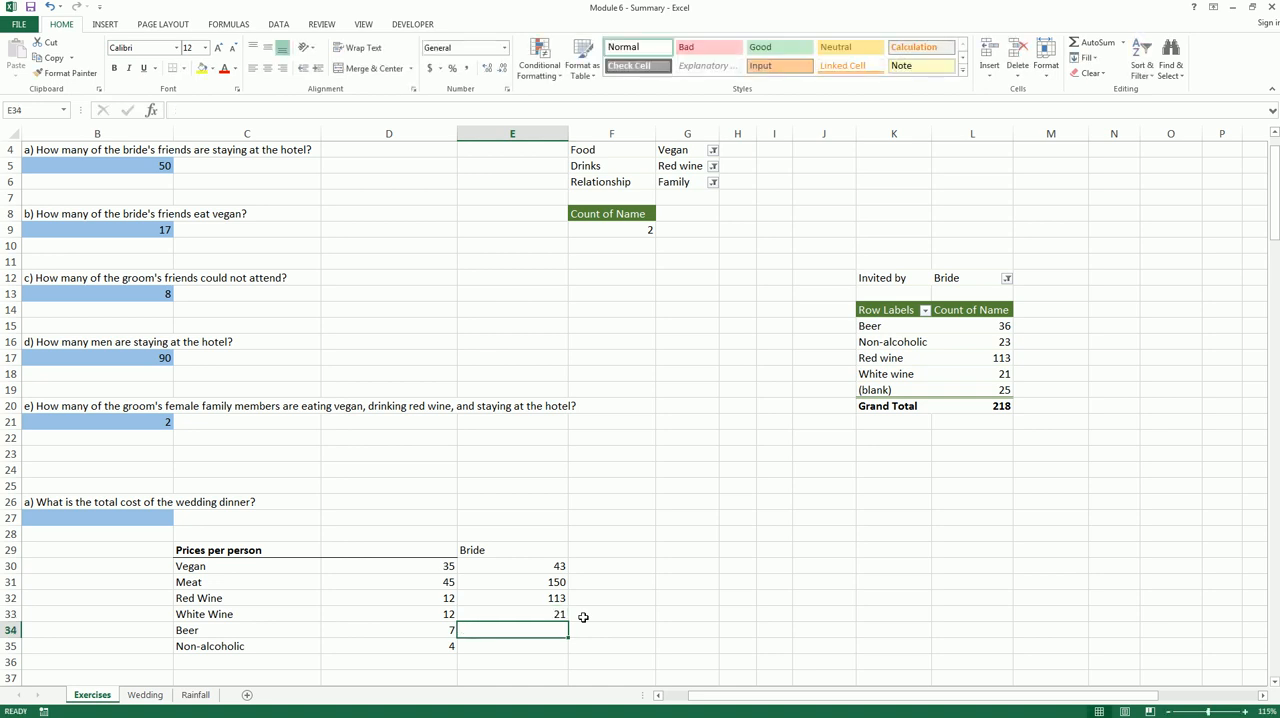
text(36)
key(Return)
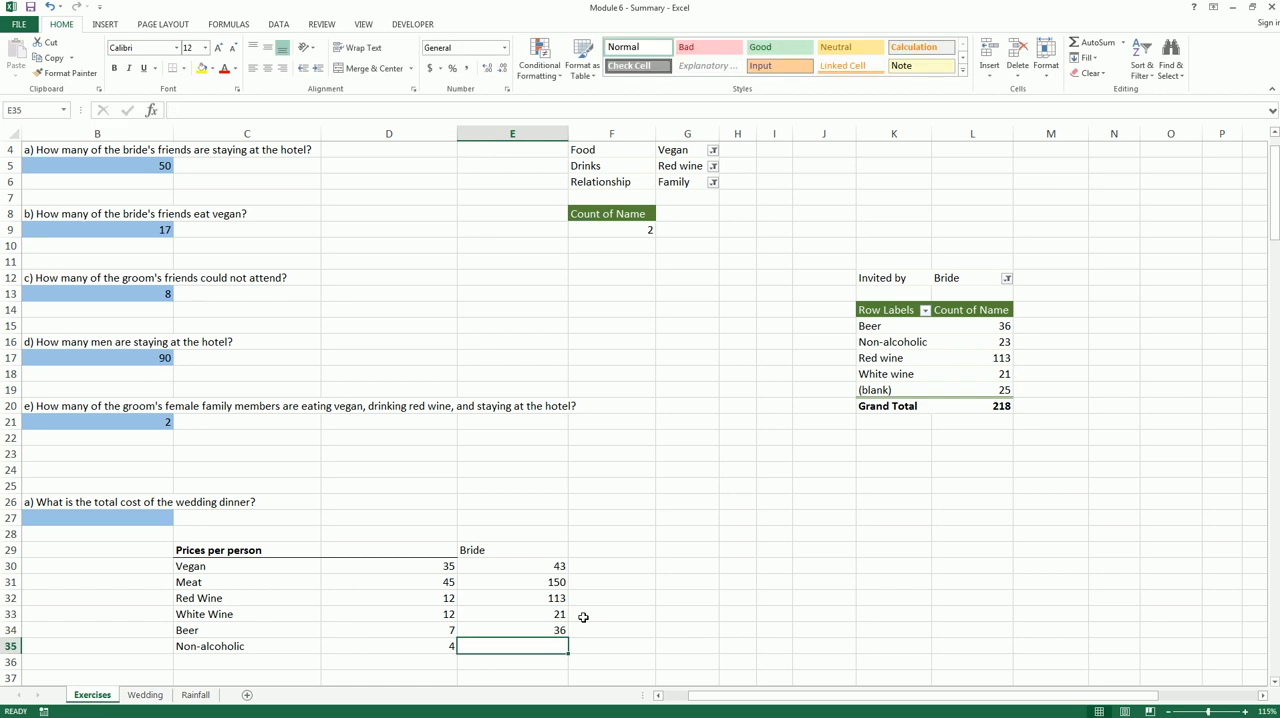
text(23)
key(Return)
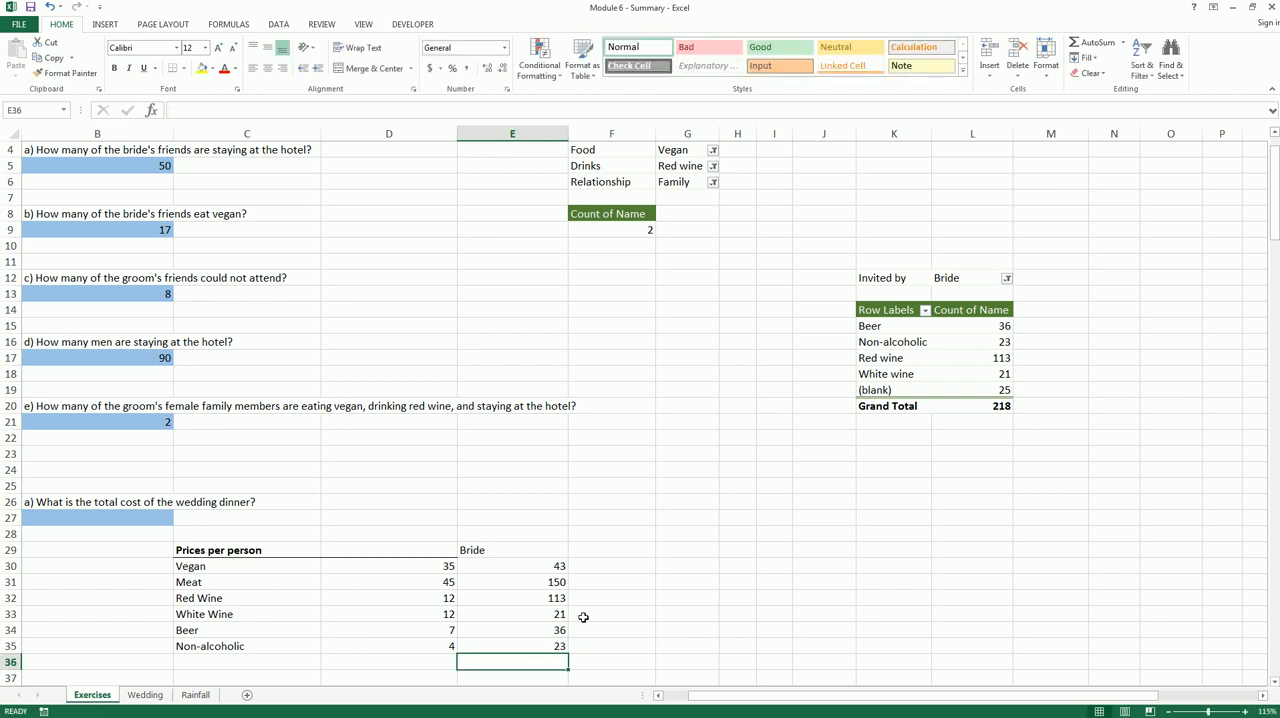
Make the Bride heading in E29 bold and enter the heading Brides Cost in F29
click(538, 552)
key(ctrl+b)
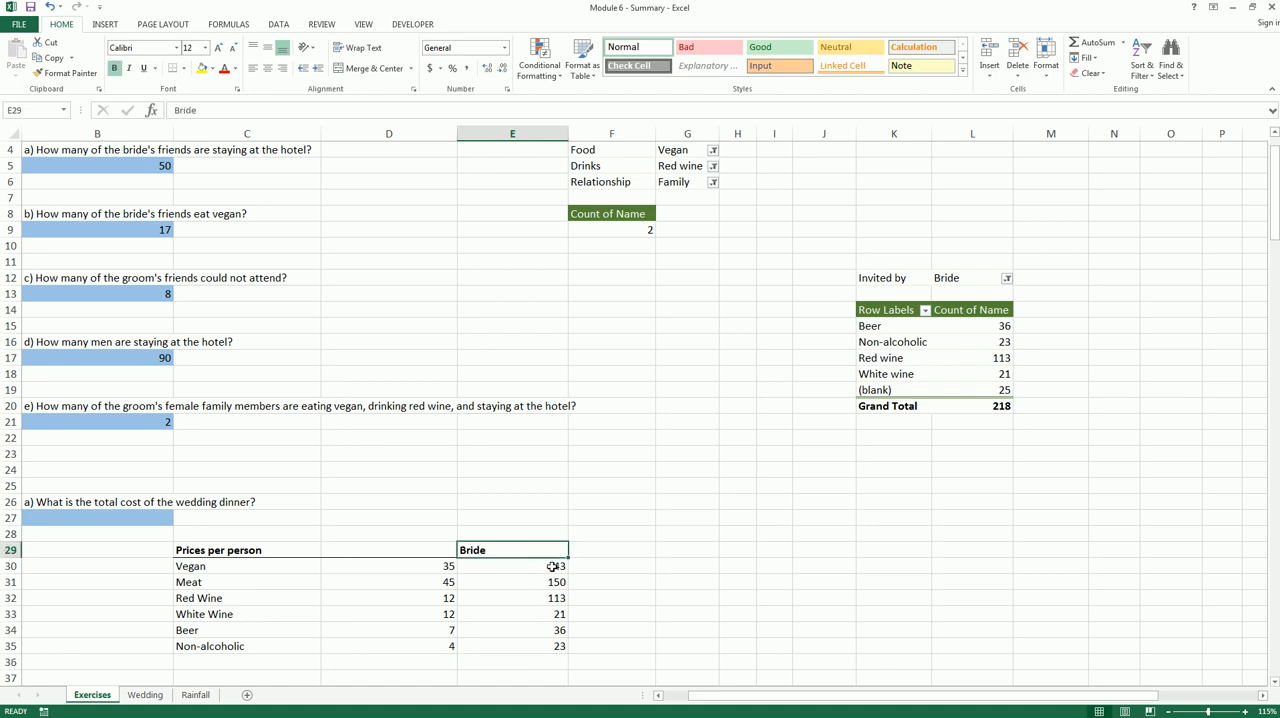
click(556, 564)
click(629, 550)
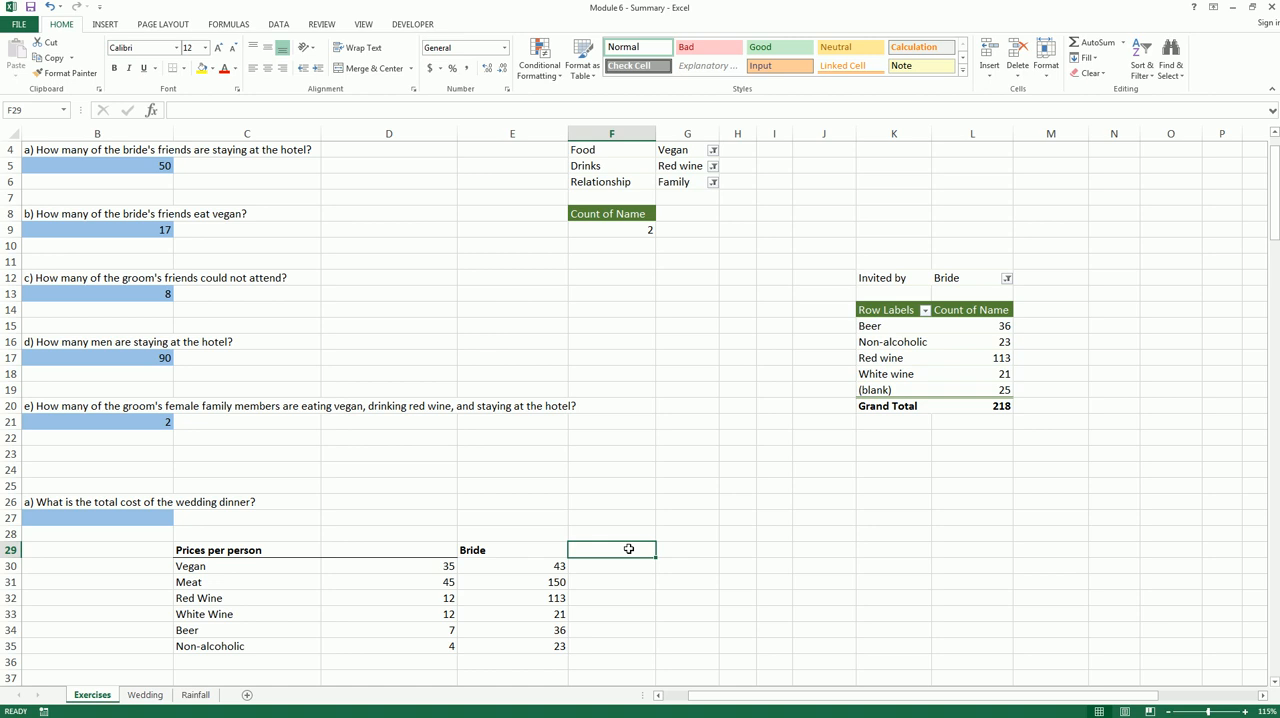
text(Br)
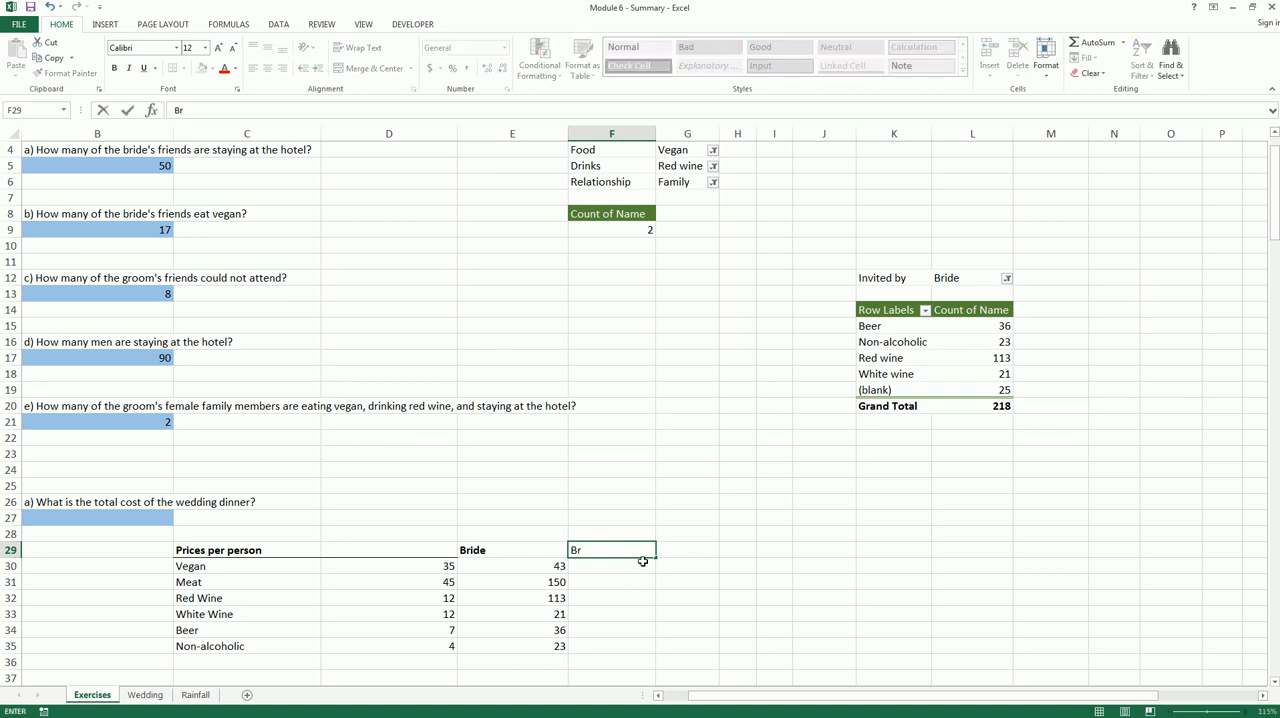
text(ides Cost)
key(Return)
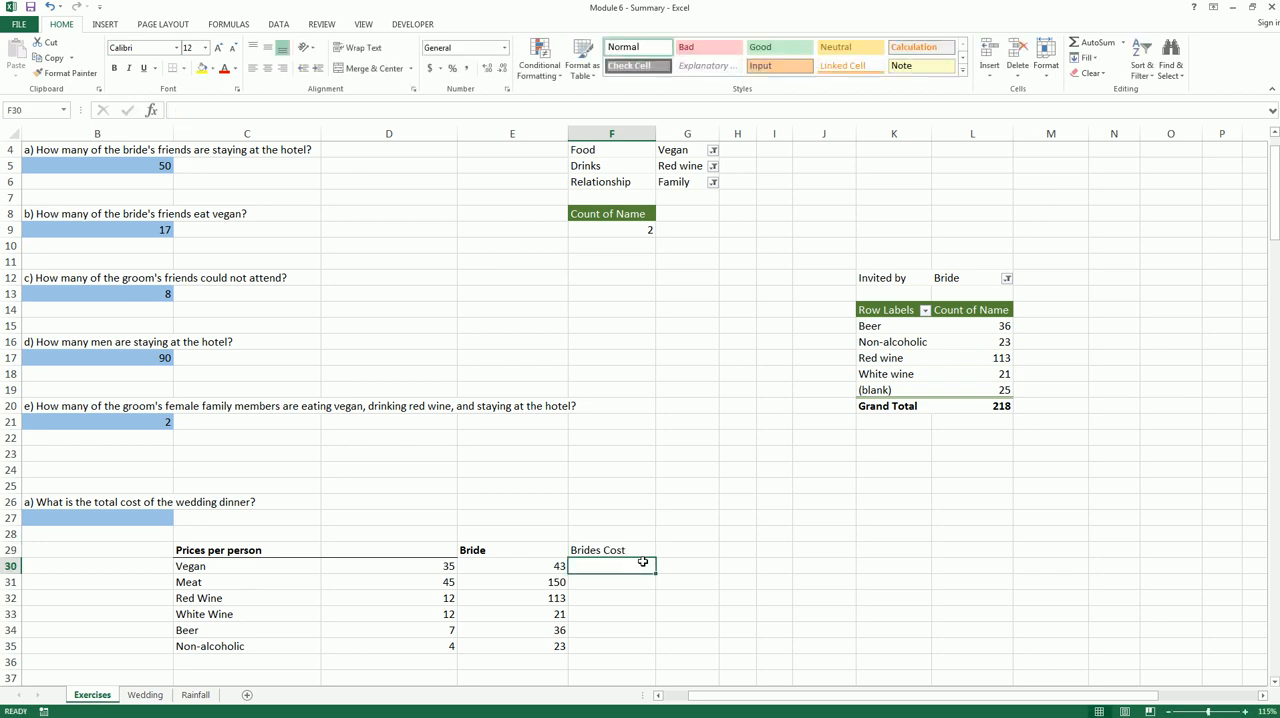
Calculate the bride's cost in F30 with =D30*E30 and fill the formula down to F35
text(=)
key(Left)
key(Left)
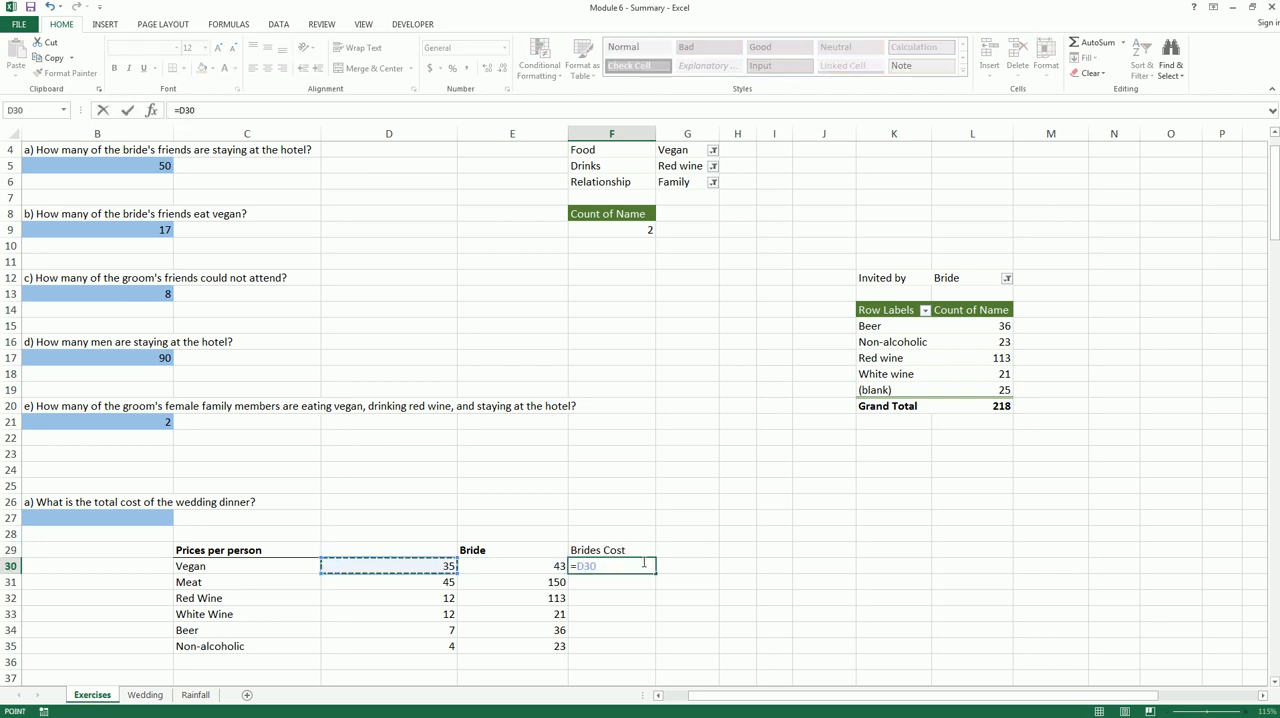
text(*)
key(Left)
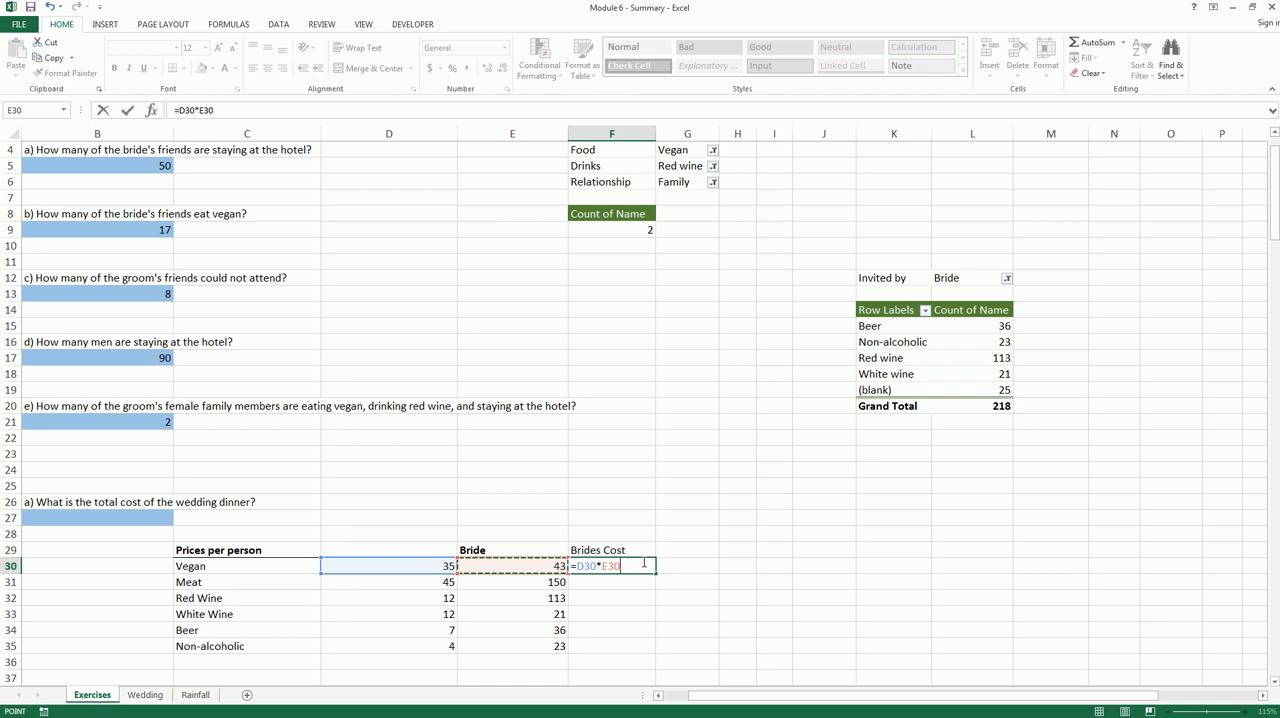
key(Return)
click(642, 563)
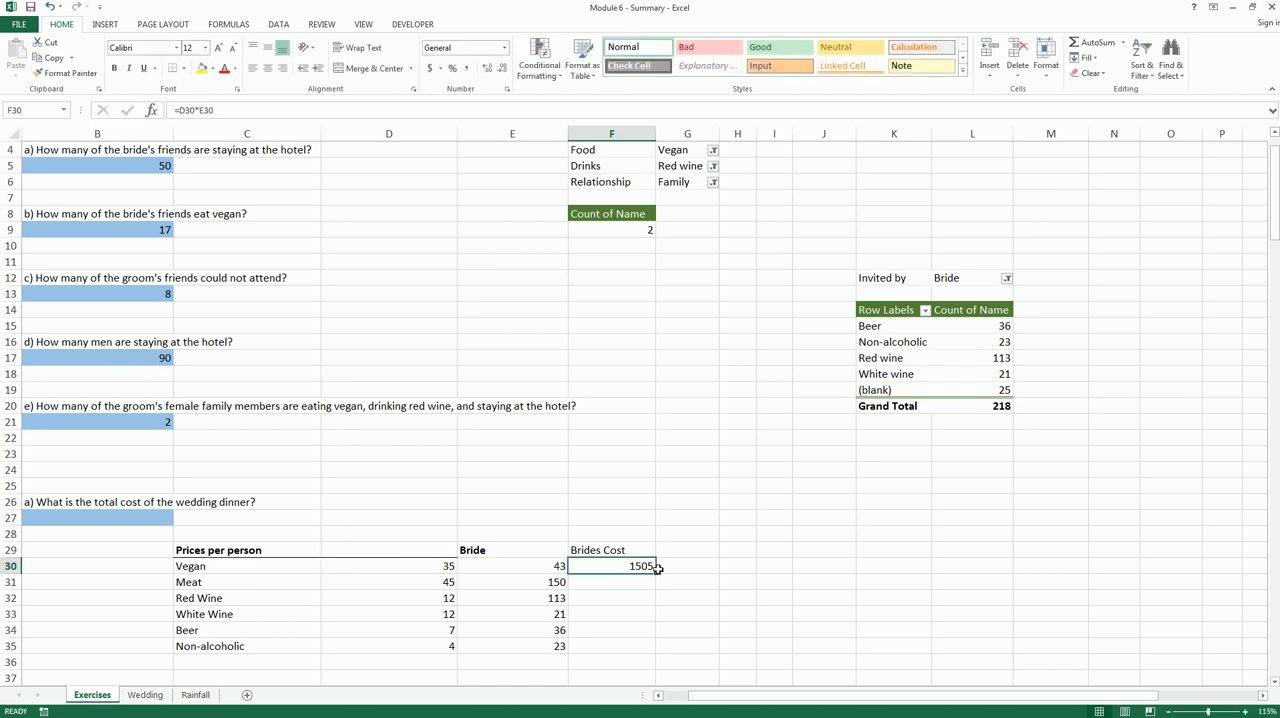
drag(654, 586, 657, 650)
Total the bride's costs in F36 with =SUM(F30:F35) and enter the label Sum in E36
click(645, 661)
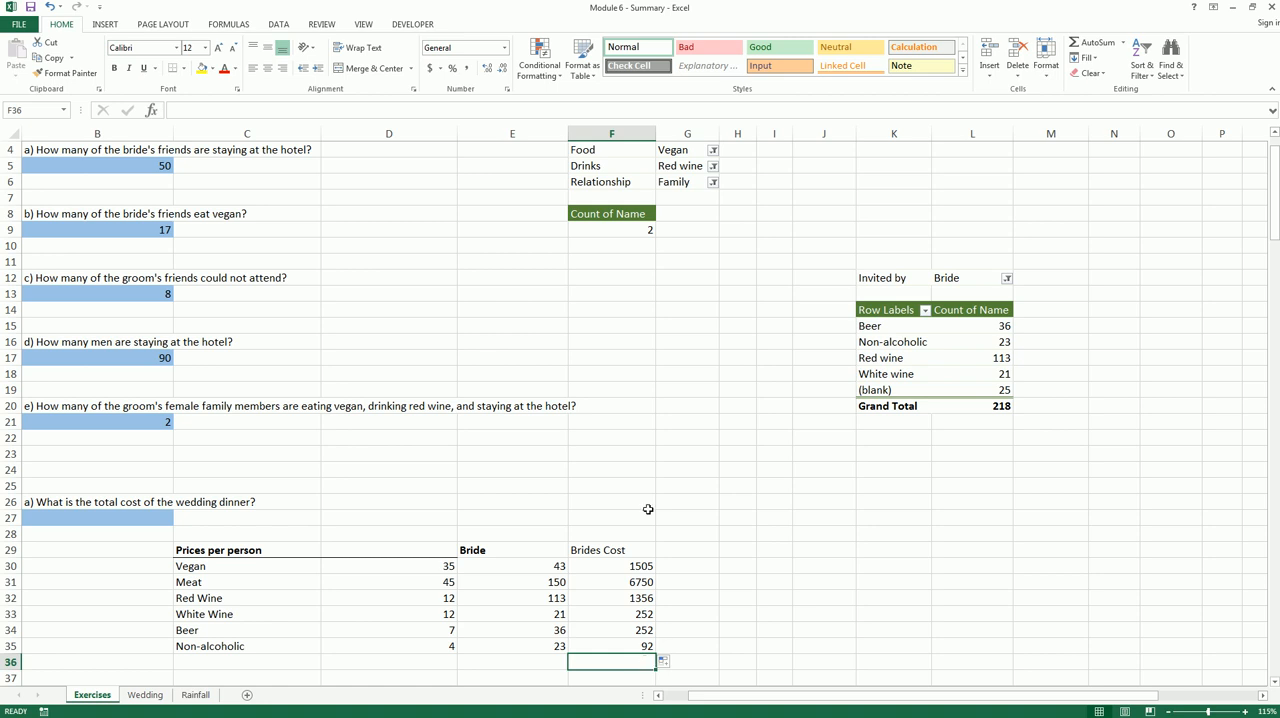
click(1124, 48)
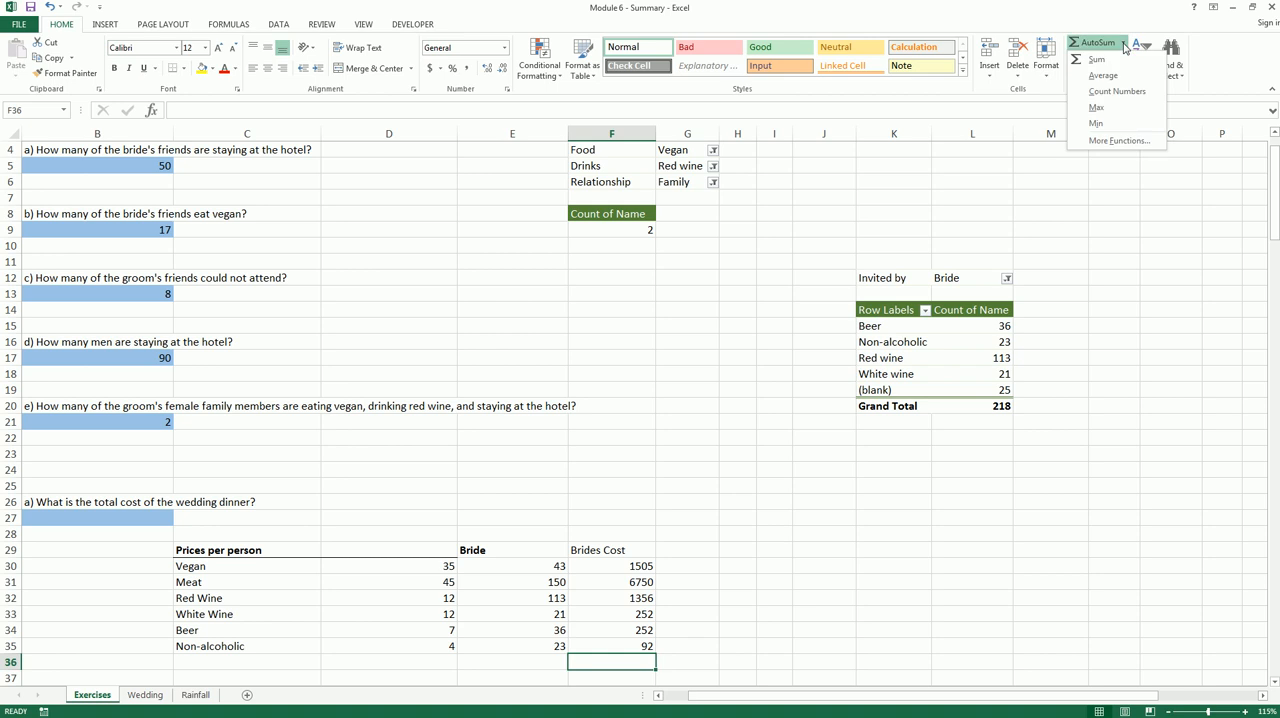
click(1120, 64)
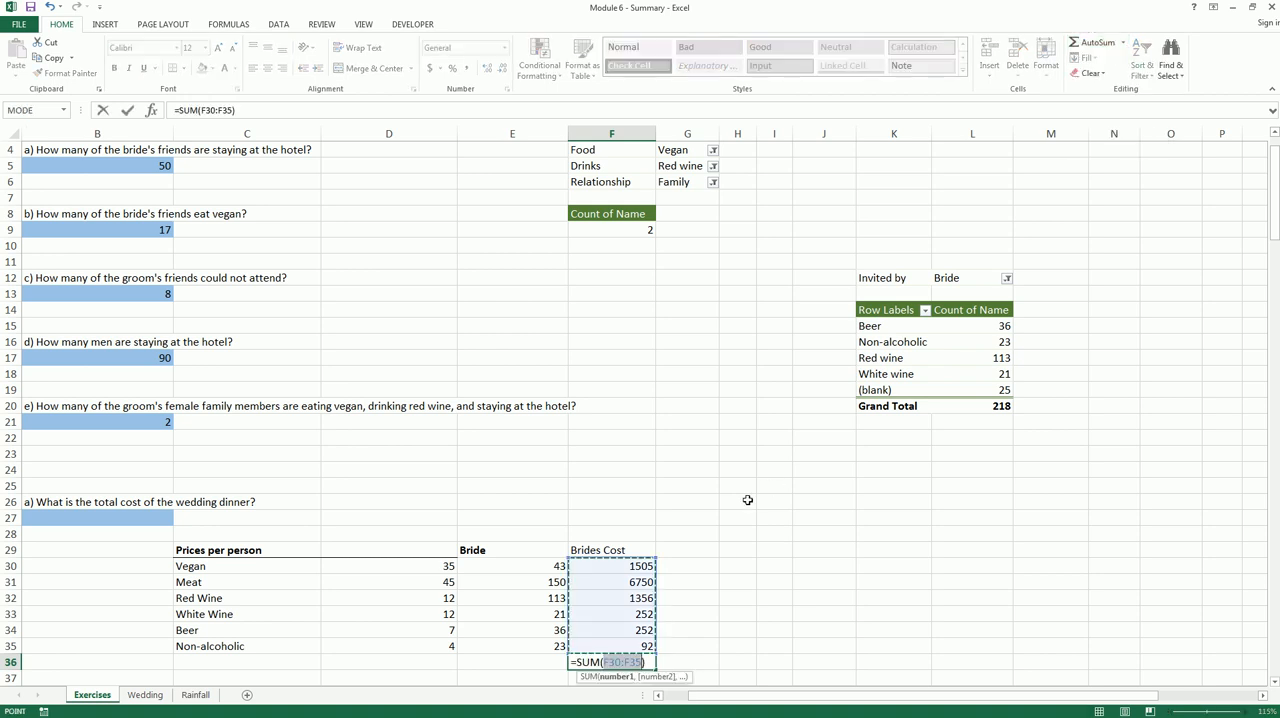
key(Return)
click(637, 661)
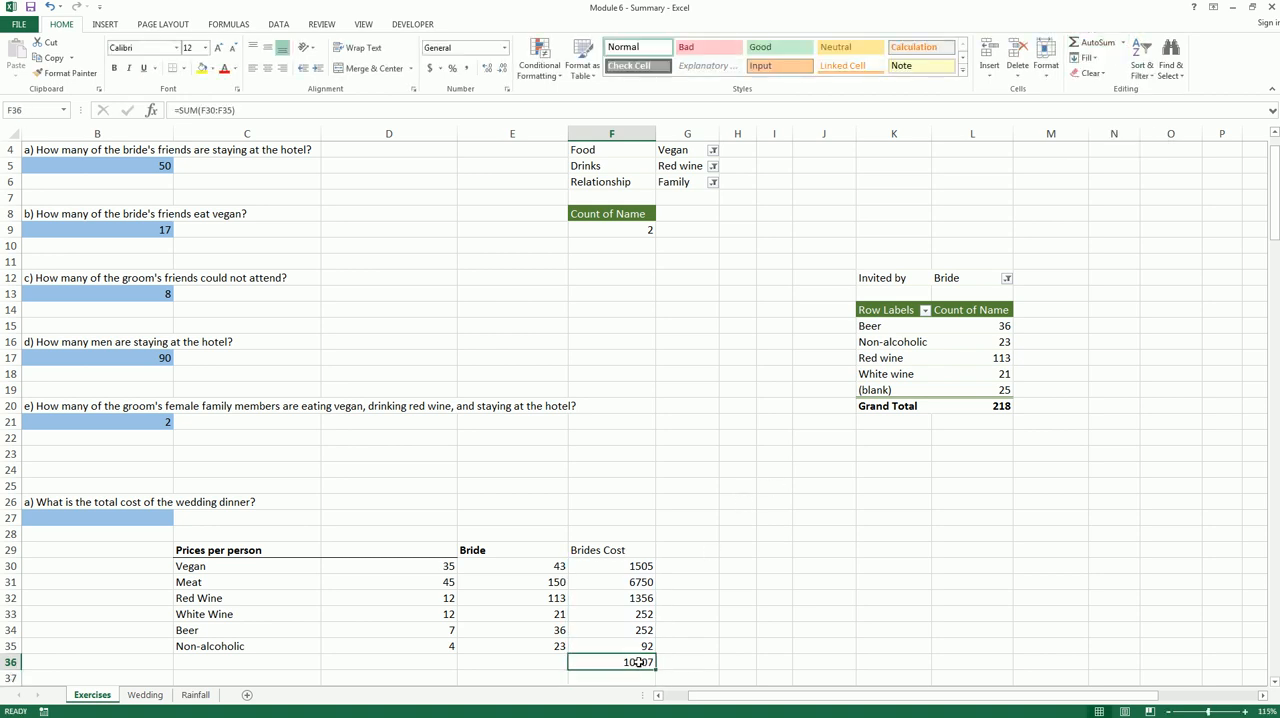
click(514, 669)
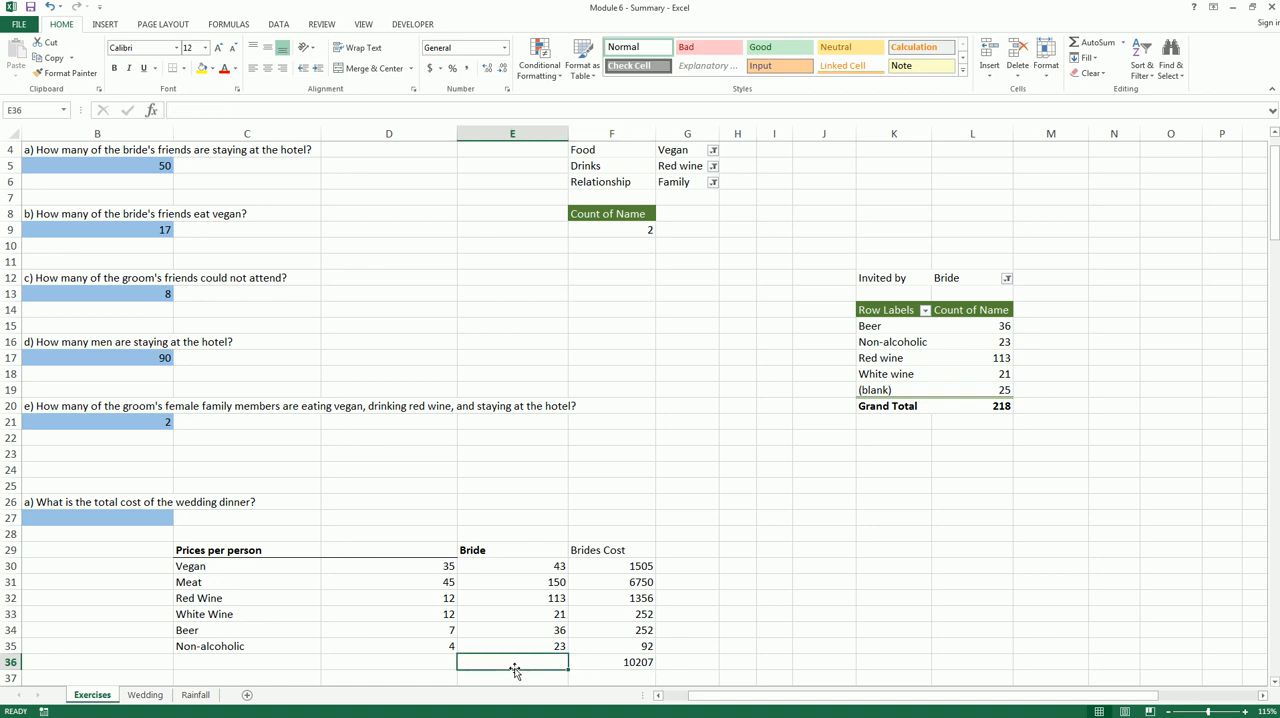
text(Sum)
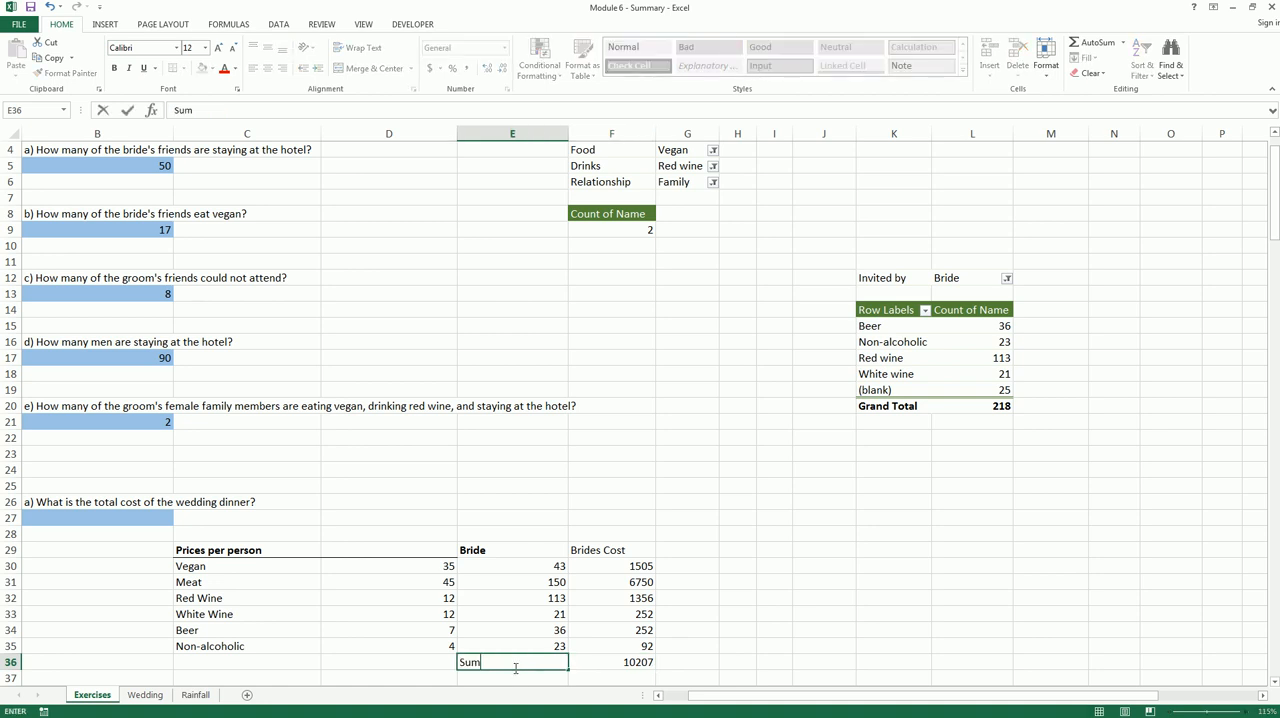
key(Return)
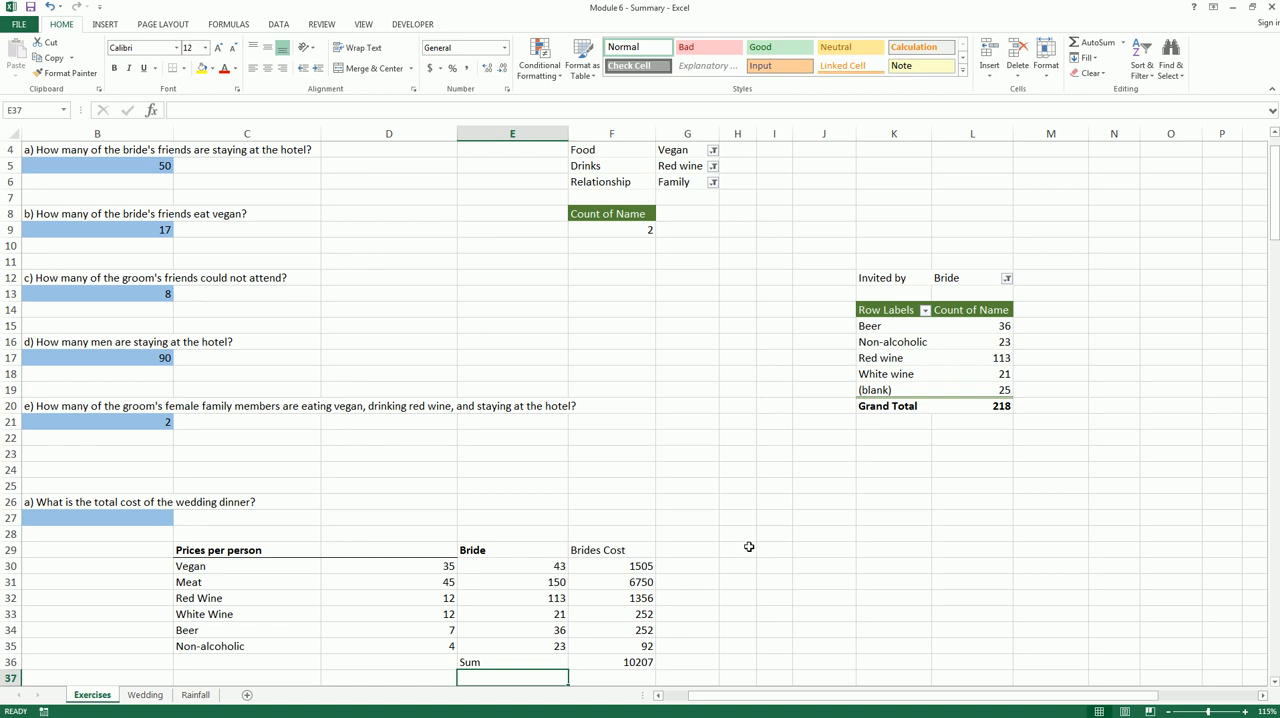
Enter the heading Groom in J29 and filter the drinks PivotTable's Invited by field to Groom
click(801, 550)
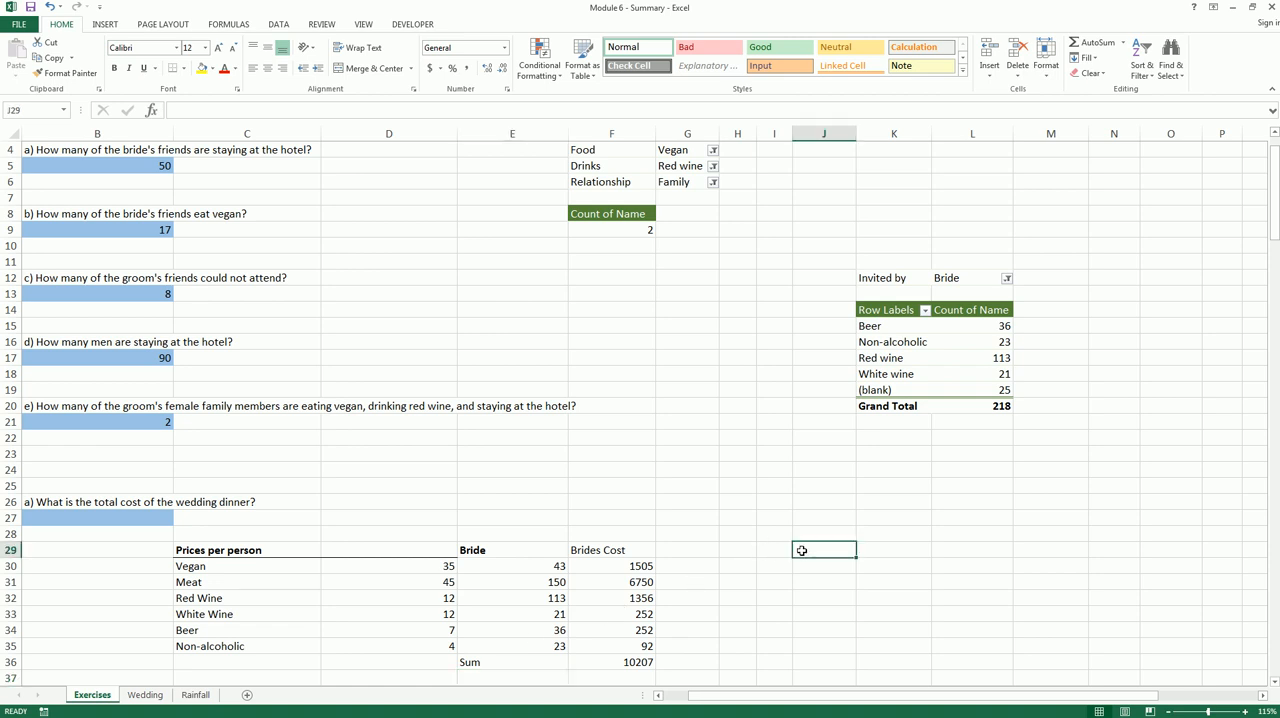
text(Groom)
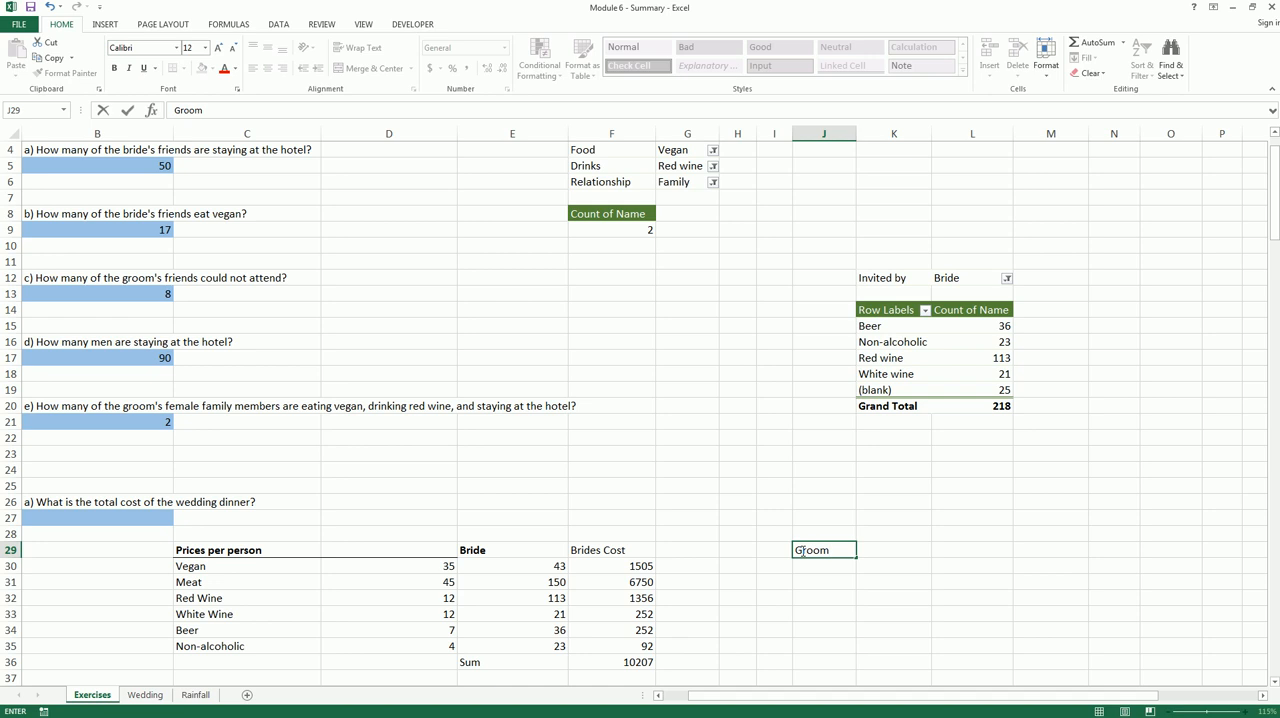
key(Return)
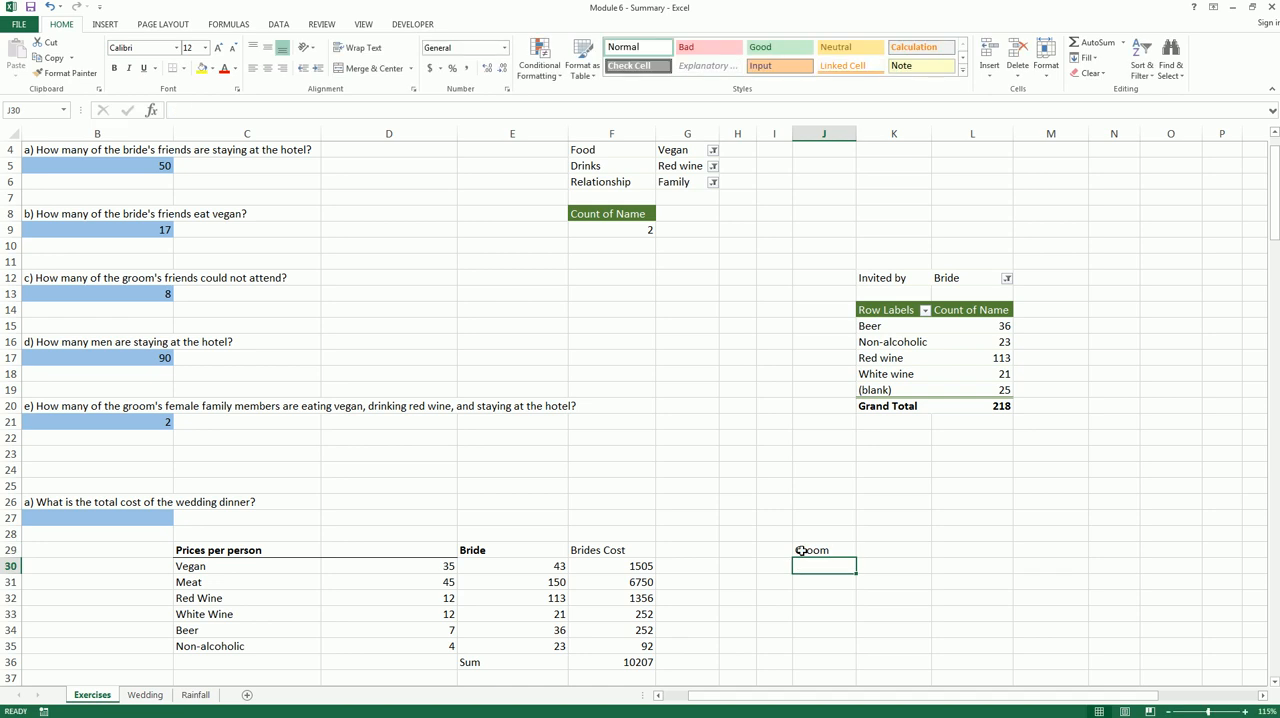
click(1007, 280)
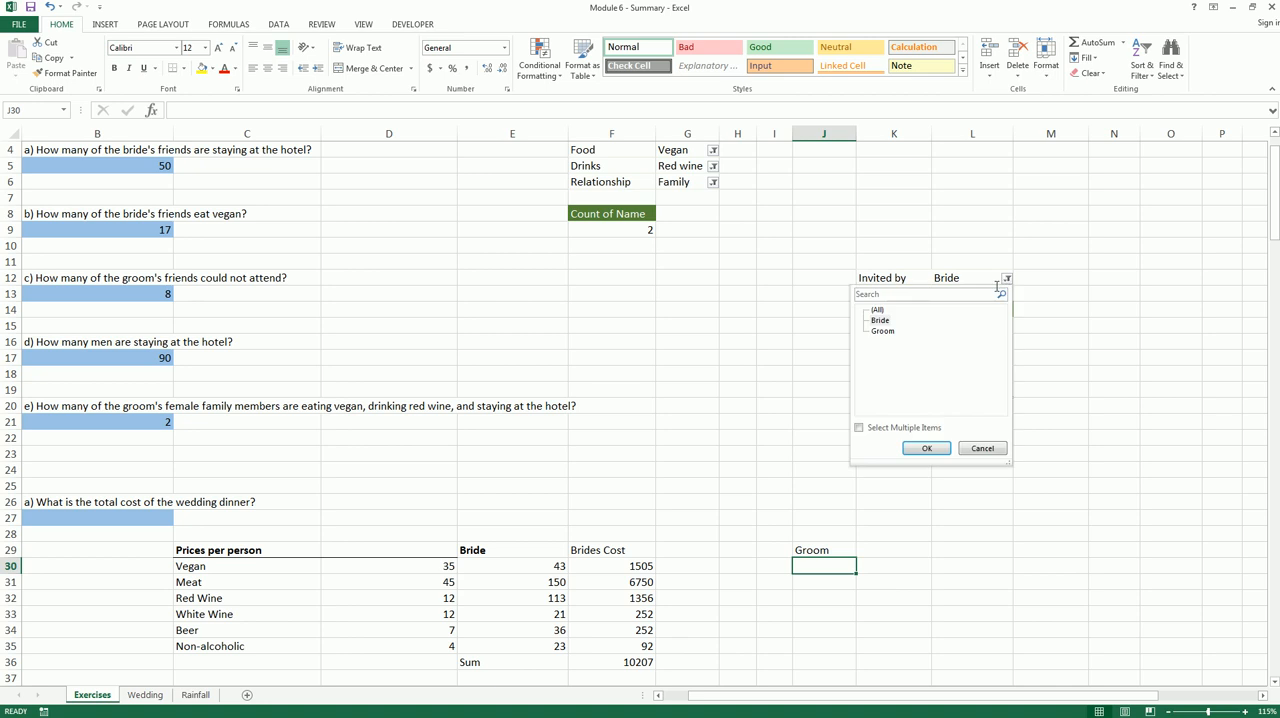
click(890, 332)
click(926, 448)
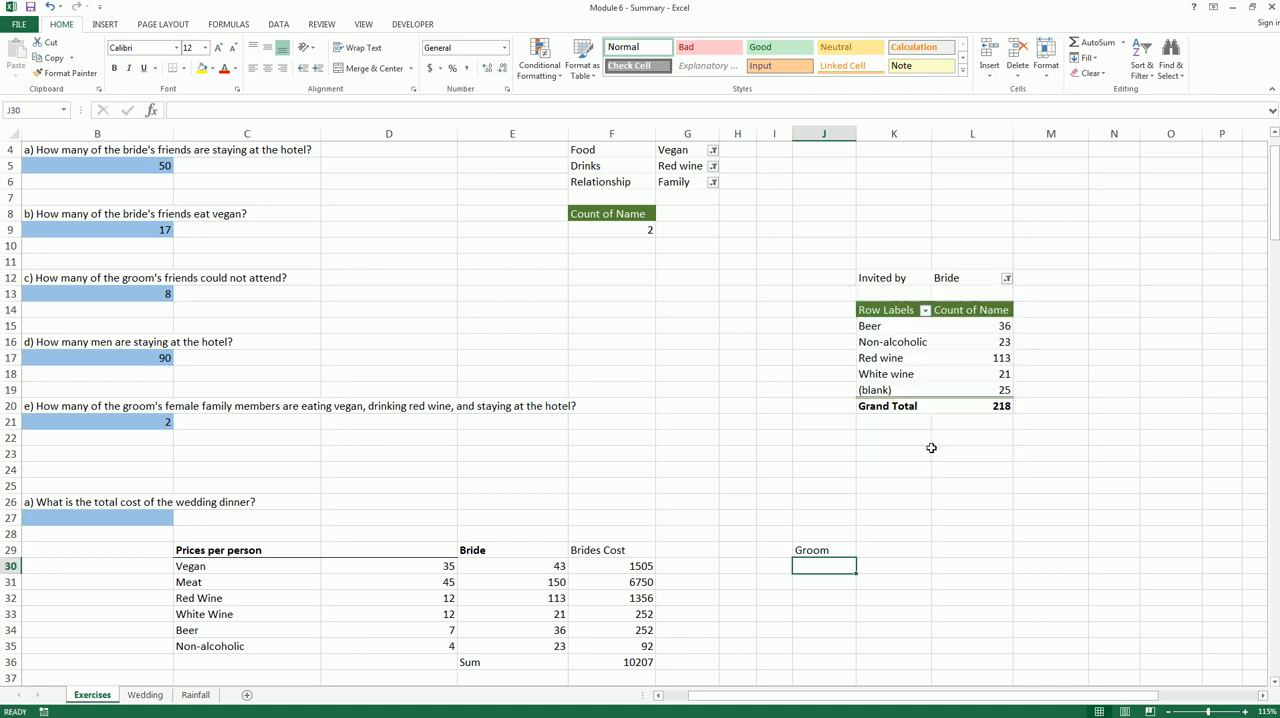
Enter the groom's drink counts in J32:J35: 91 Red Wine, 18 White Wine, 37 Beer and 21 Non-alcoholic
click(818, 598)
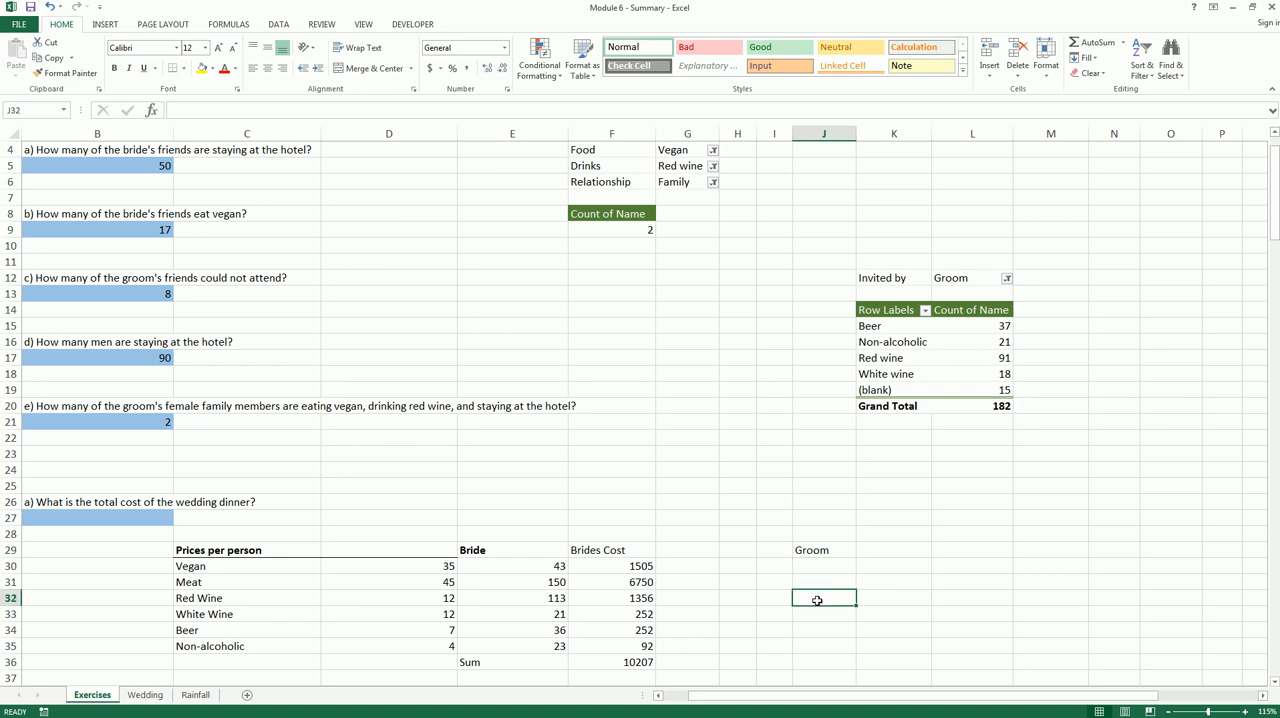
text(91)
key(Return)
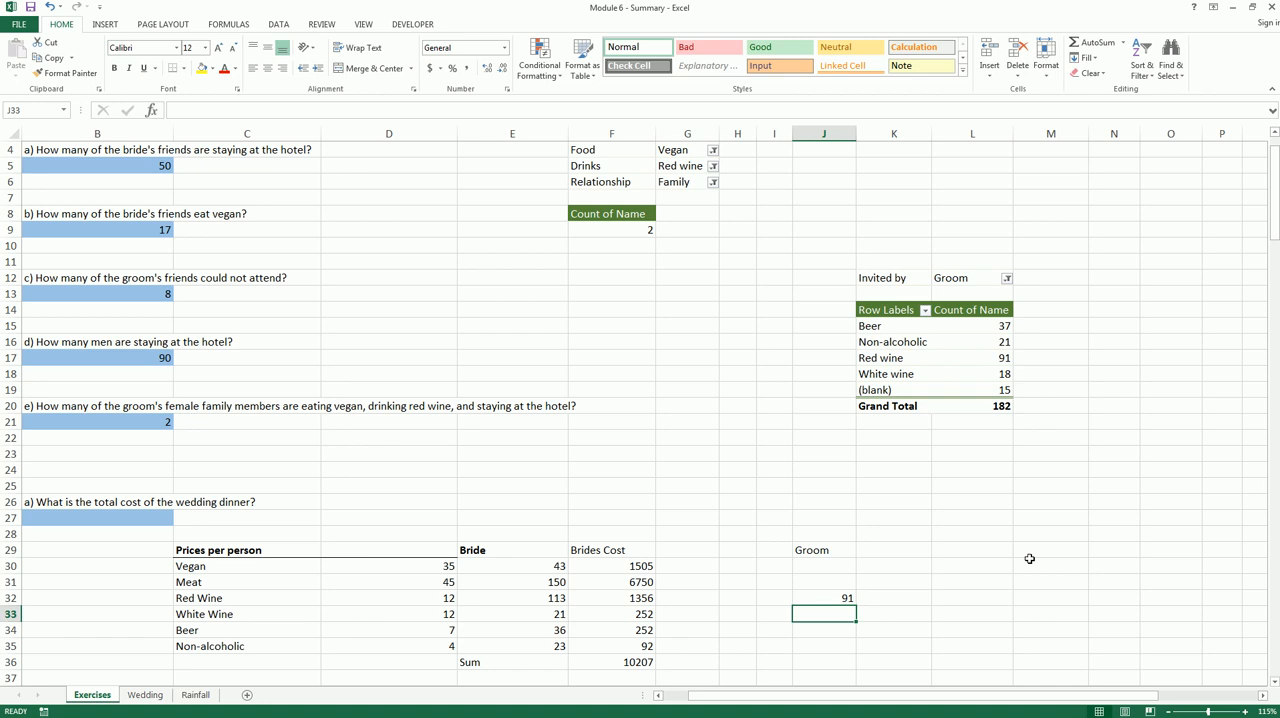
text(18)
key(Return)
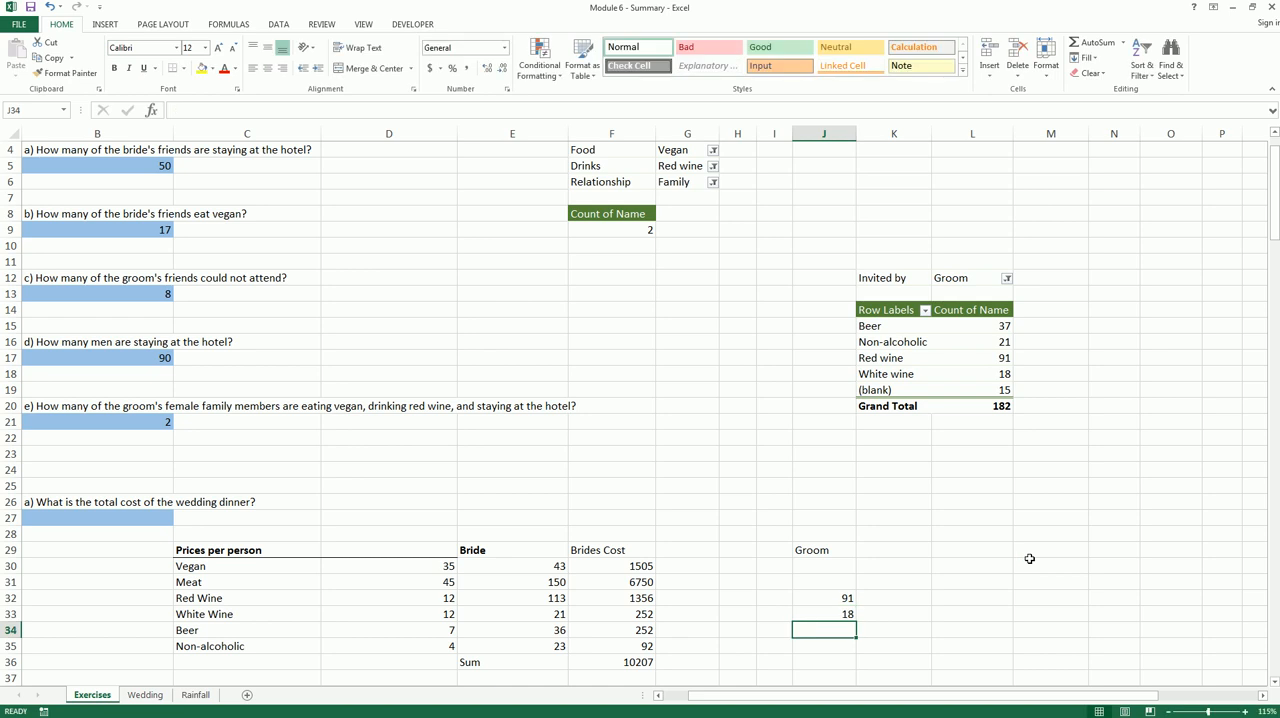
text(37)
key(Return)
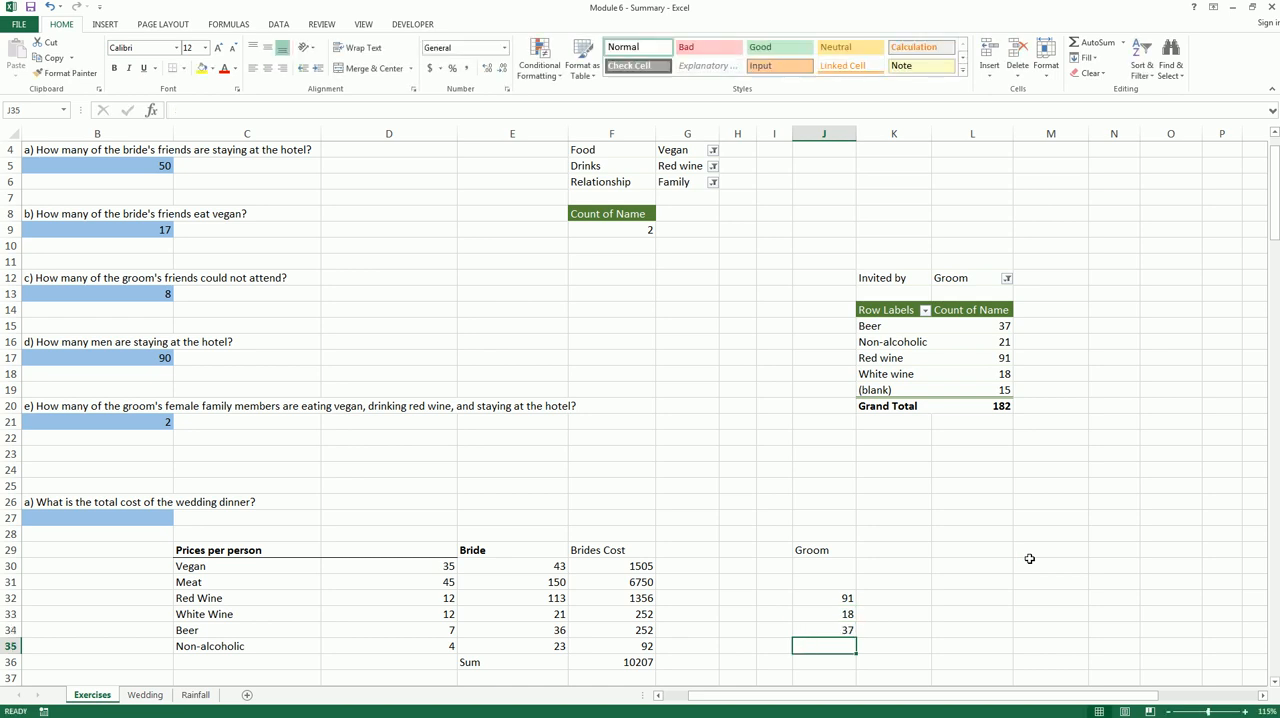
text(21)
key(Return)
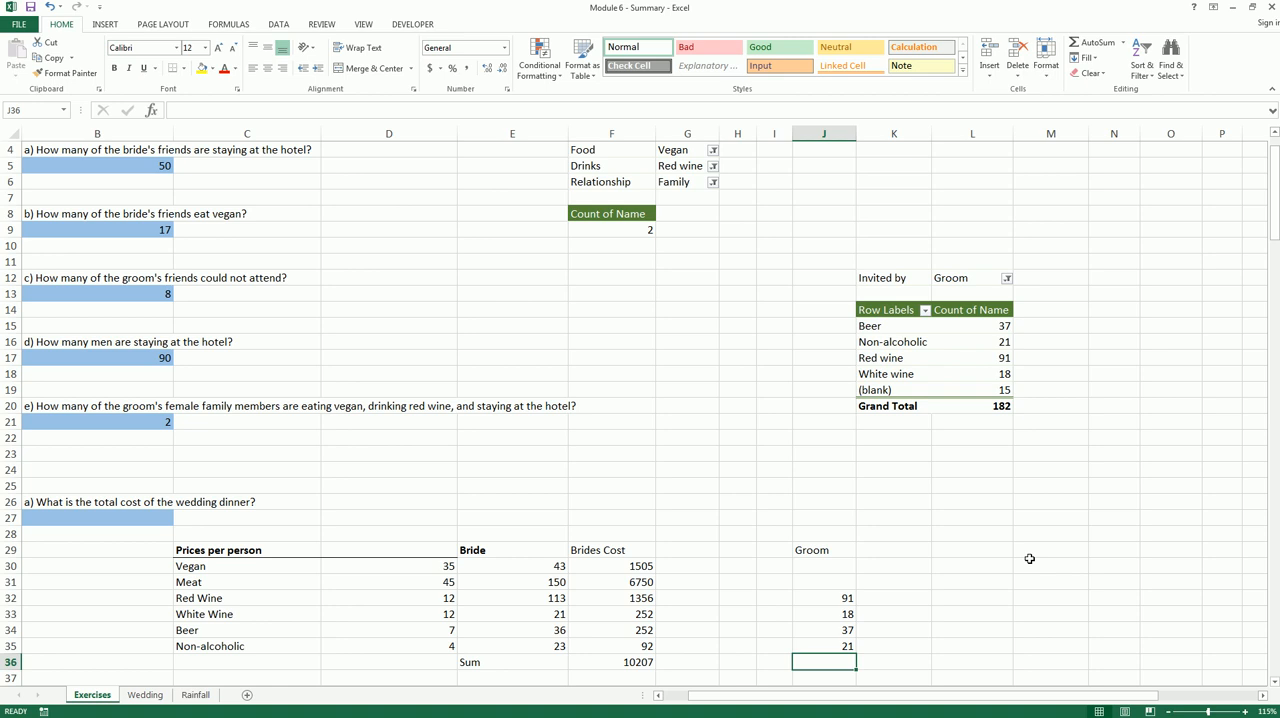
Replace Drinks with Food as the row field of the PivotTable filtered to Groom
click(964, 346)
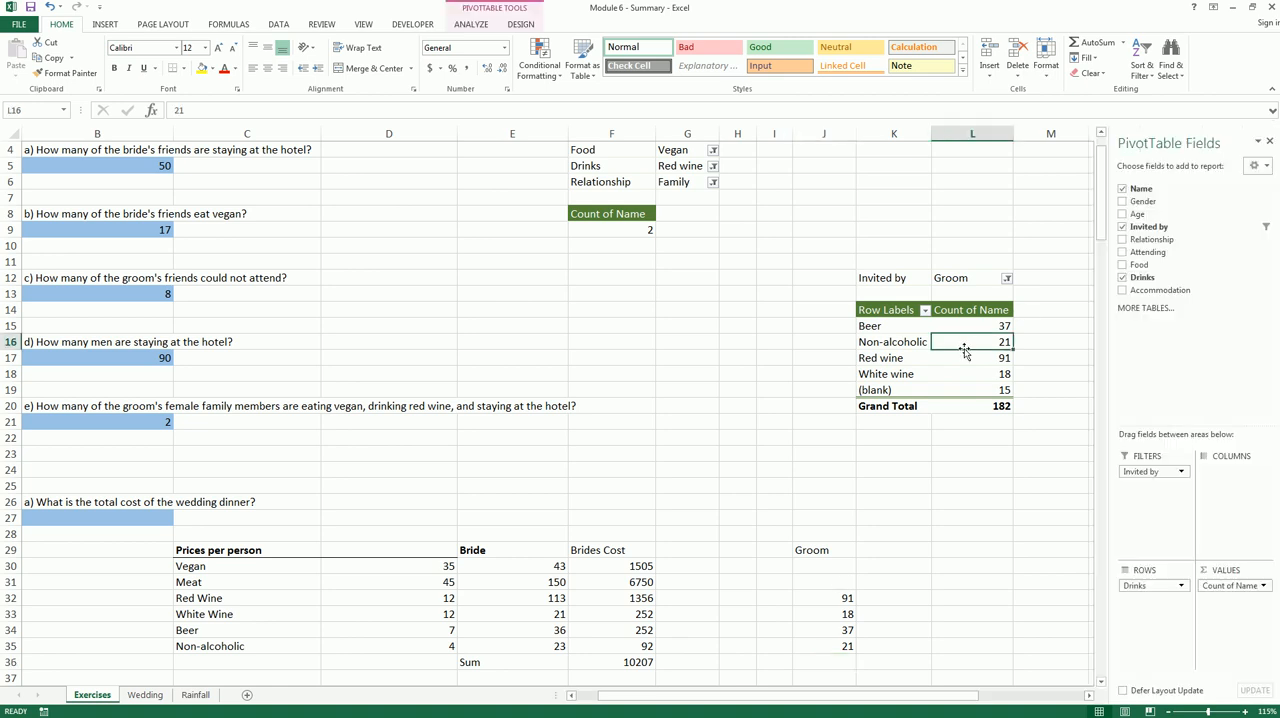
drag(1150, 585, 1057, 528)
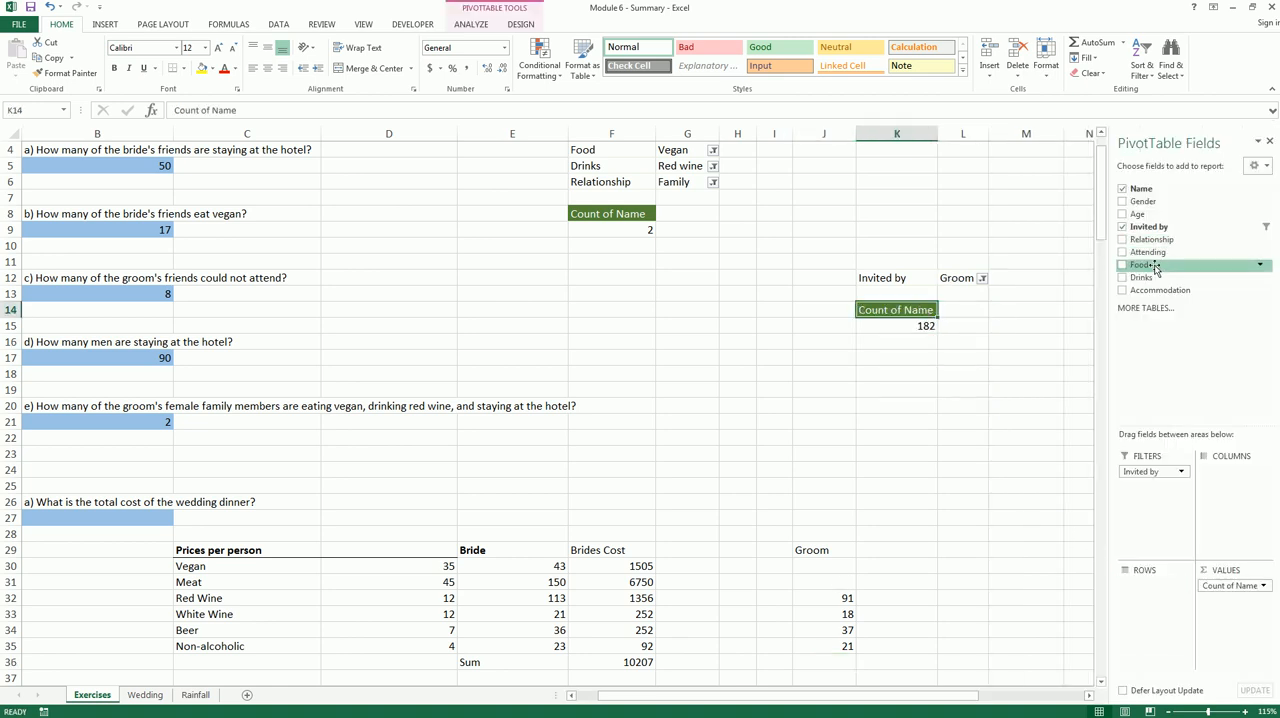
drag(1150, 268, 1137, 600)
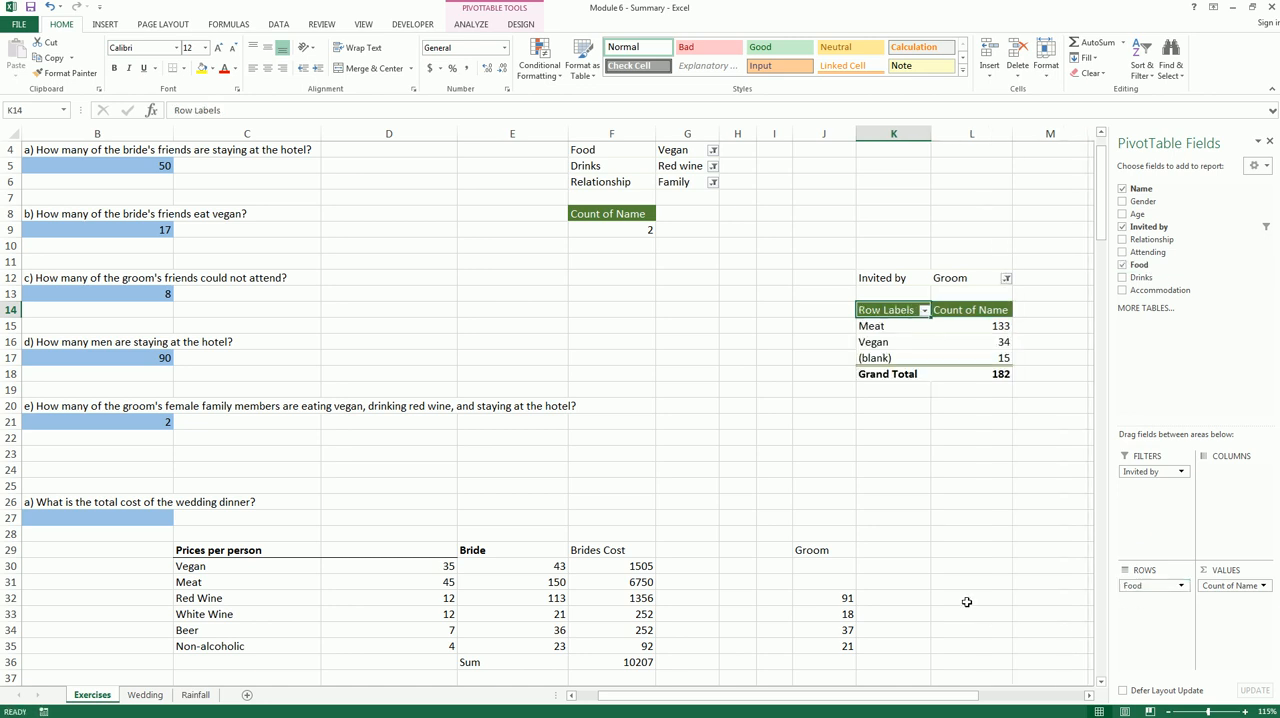
Enter the groom's food counts: 133 for Meat in J31 and 34 for Vegan in J30
click(837, 582)
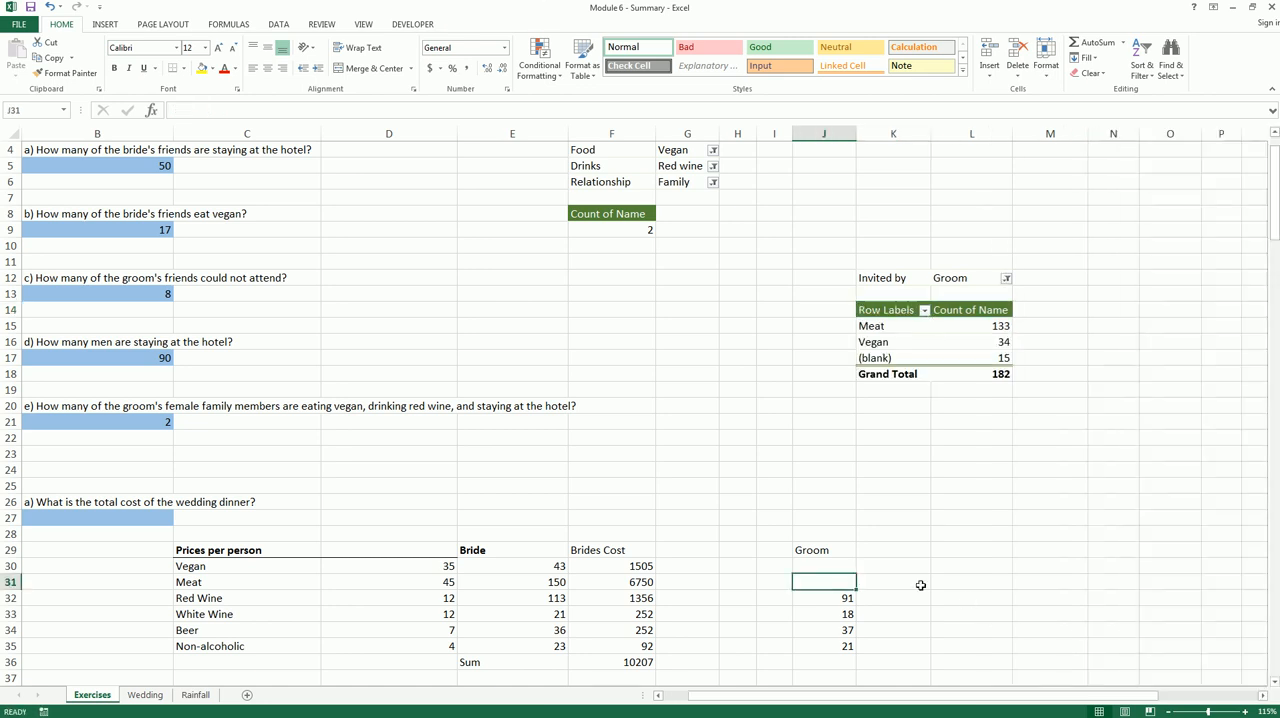
text(133)
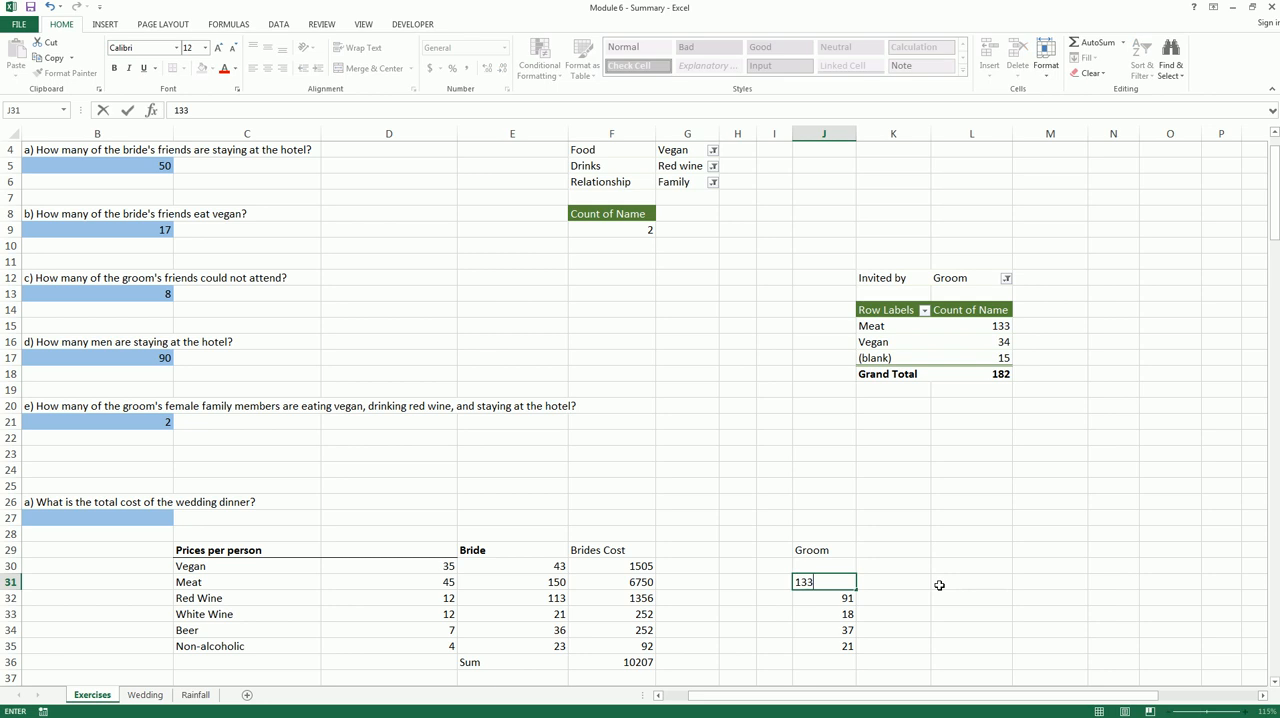
key(Up)
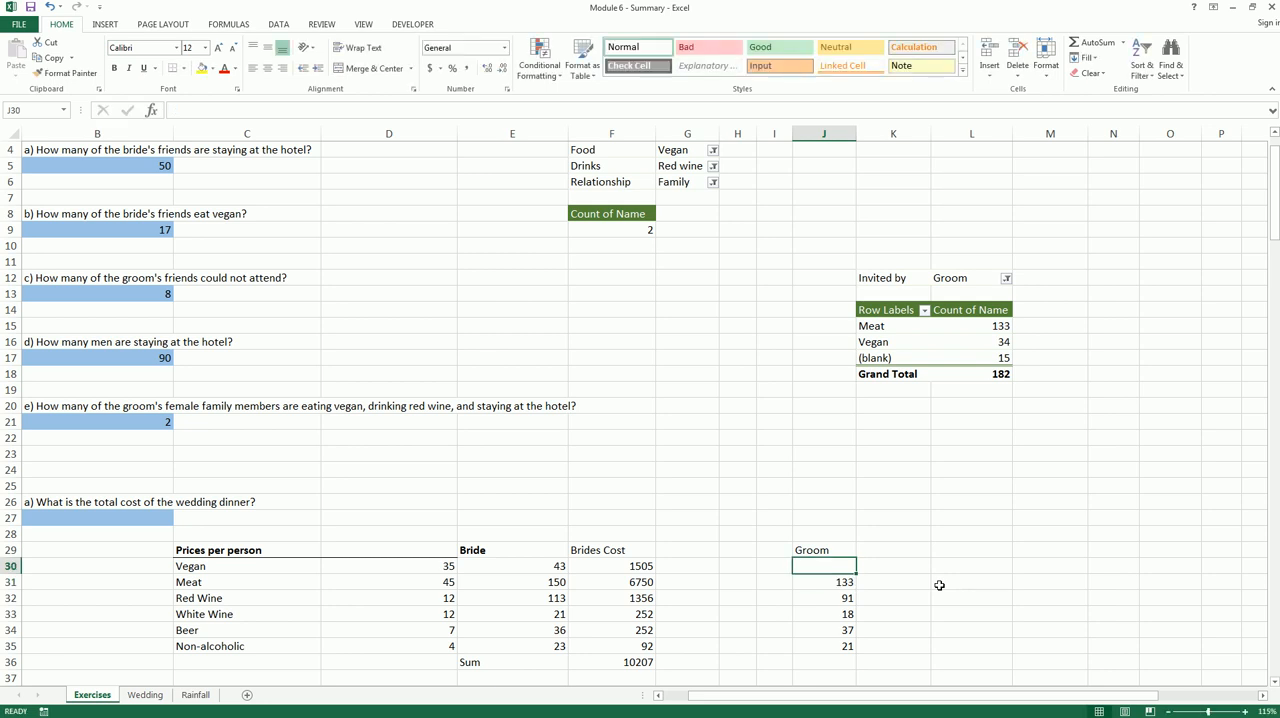
text(34)
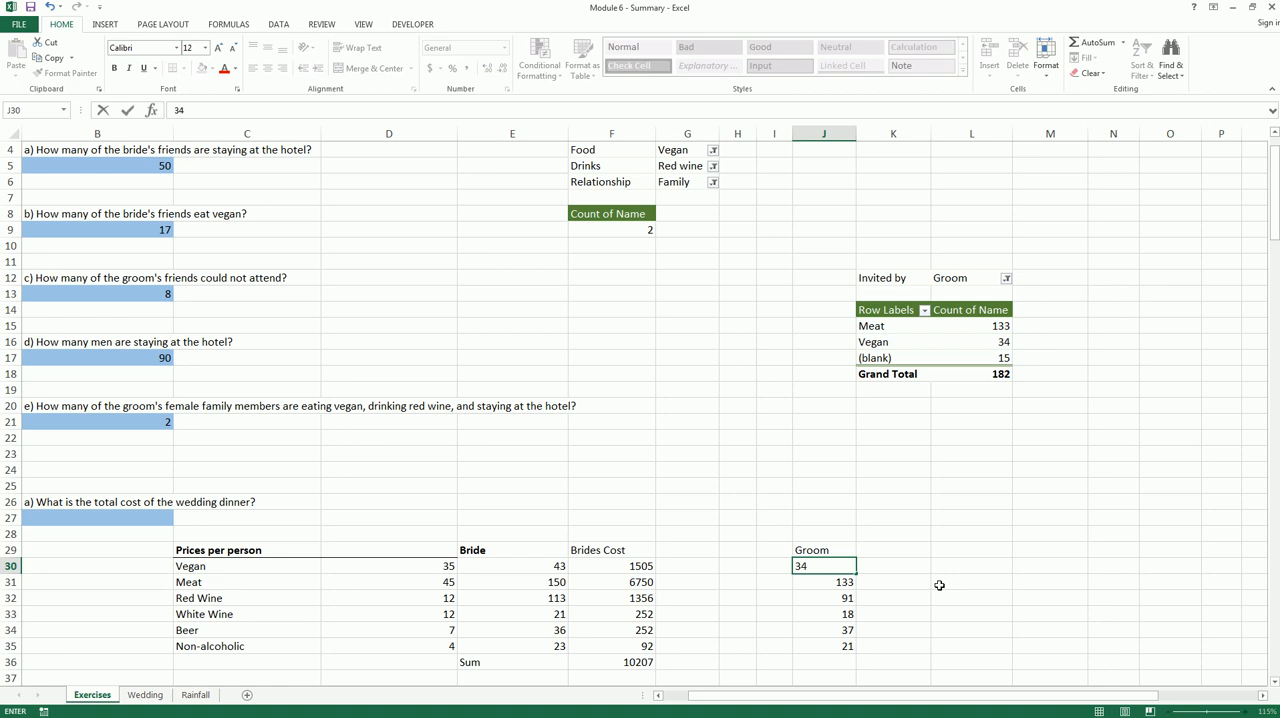
key(Return)
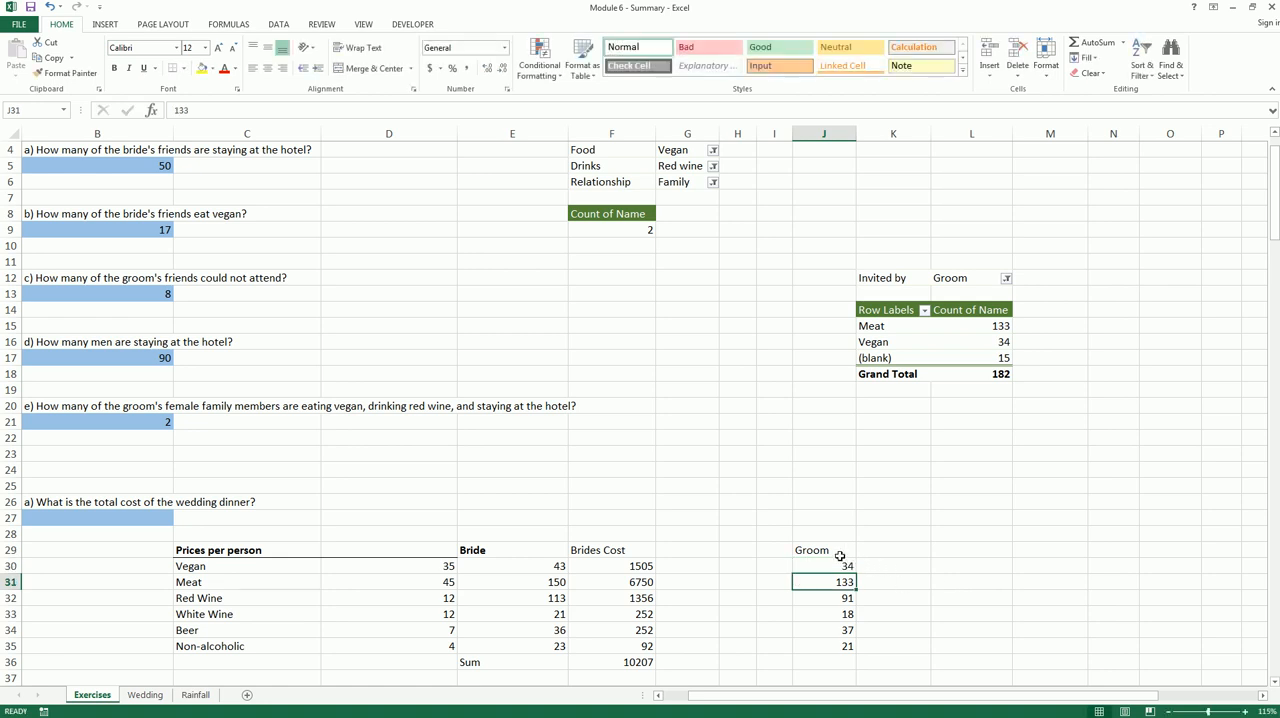
Make the Groom heading in J29 bold and enter the heading Grooms Cost in K29
click(838, 552)
key(ctrl+b)
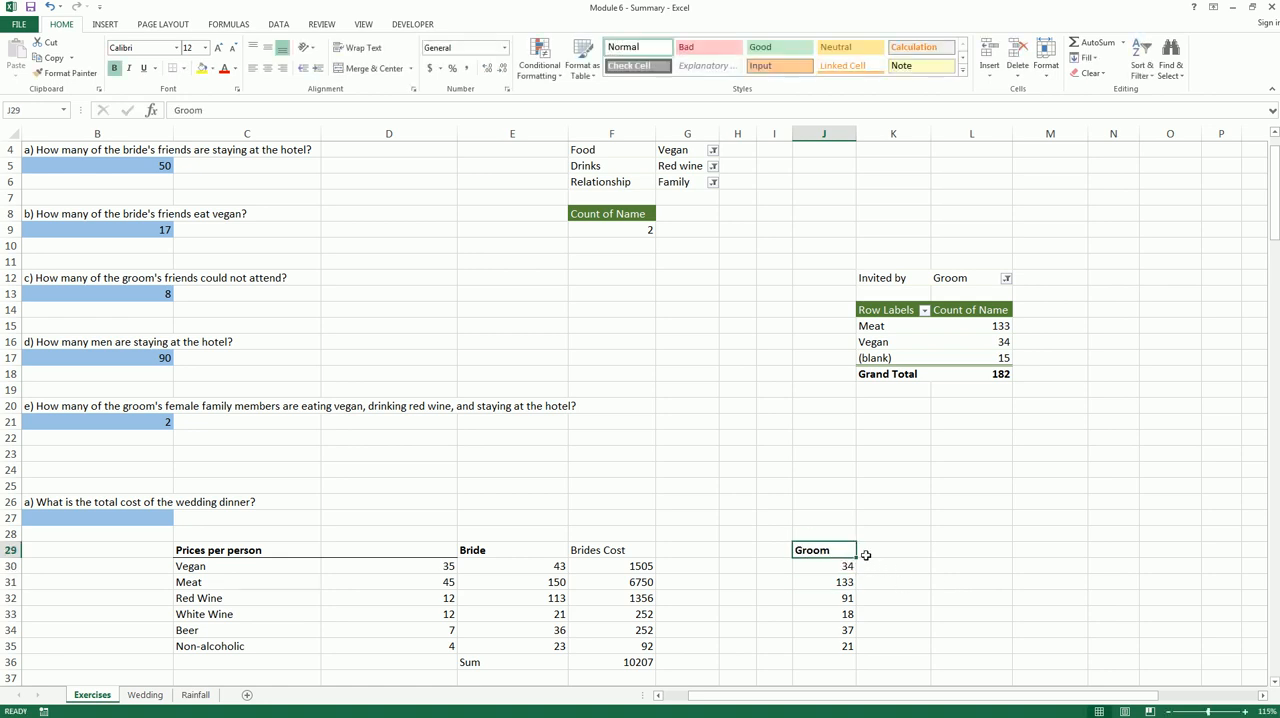
click(883, 549)
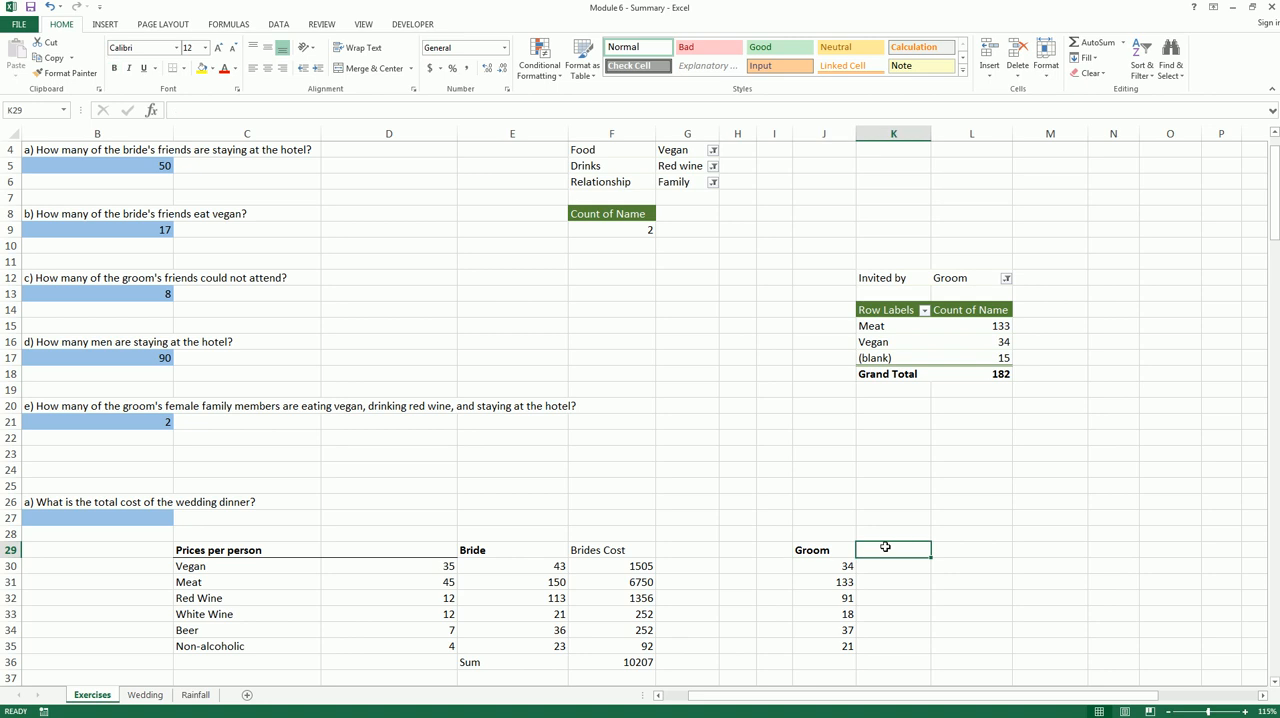
text(Groom)
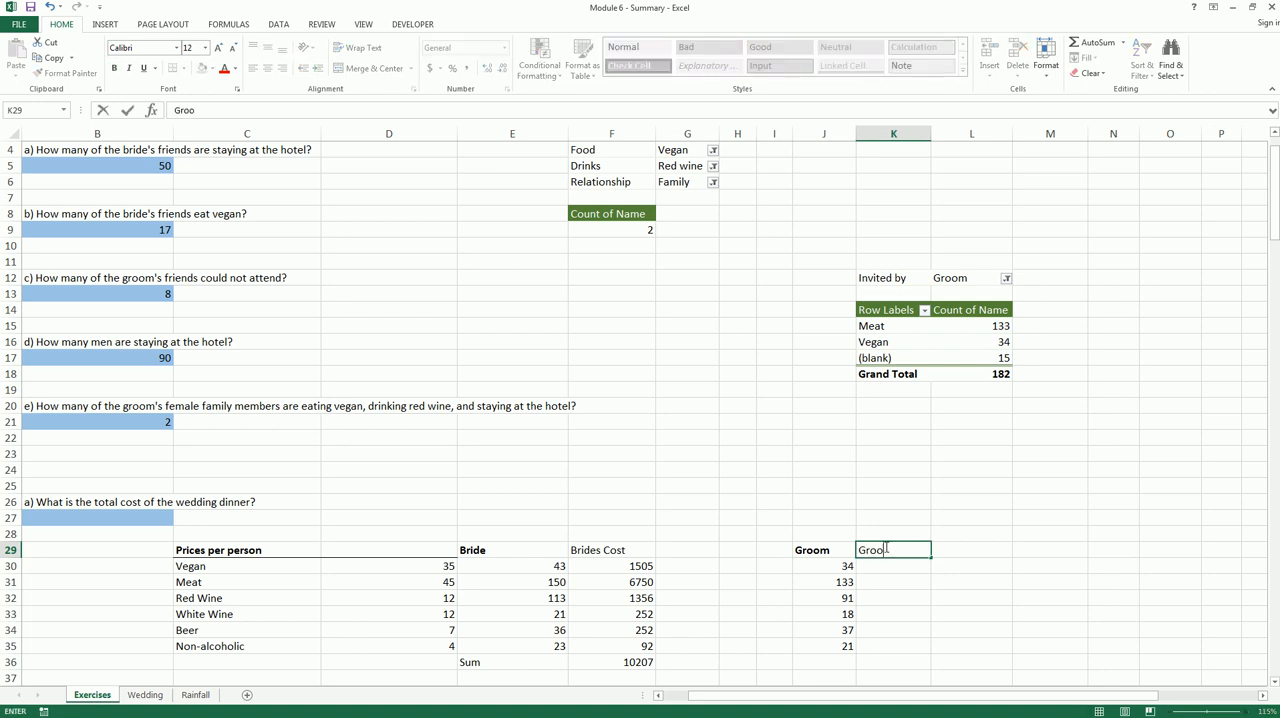
text(Cost)
key(Return)
Calculate the groom's cost in K30 with =D30*J30 and fill the formula down to K35
text(=)
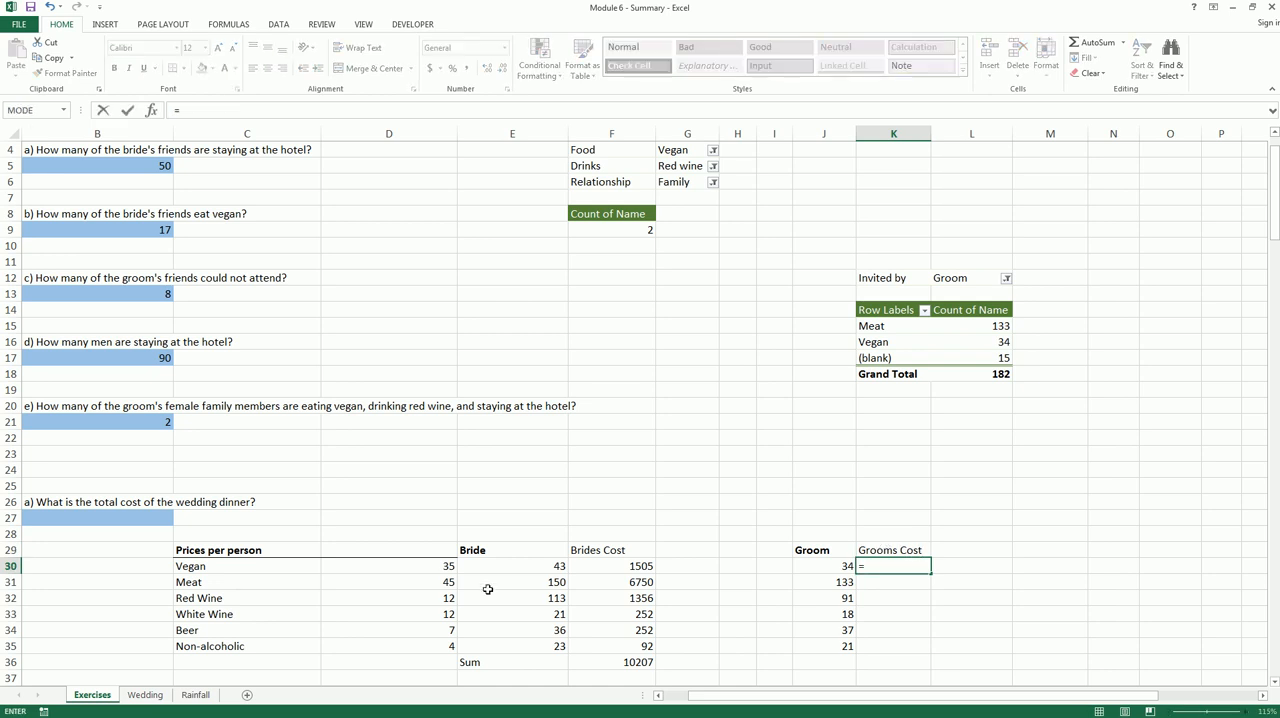
click(436, 565)
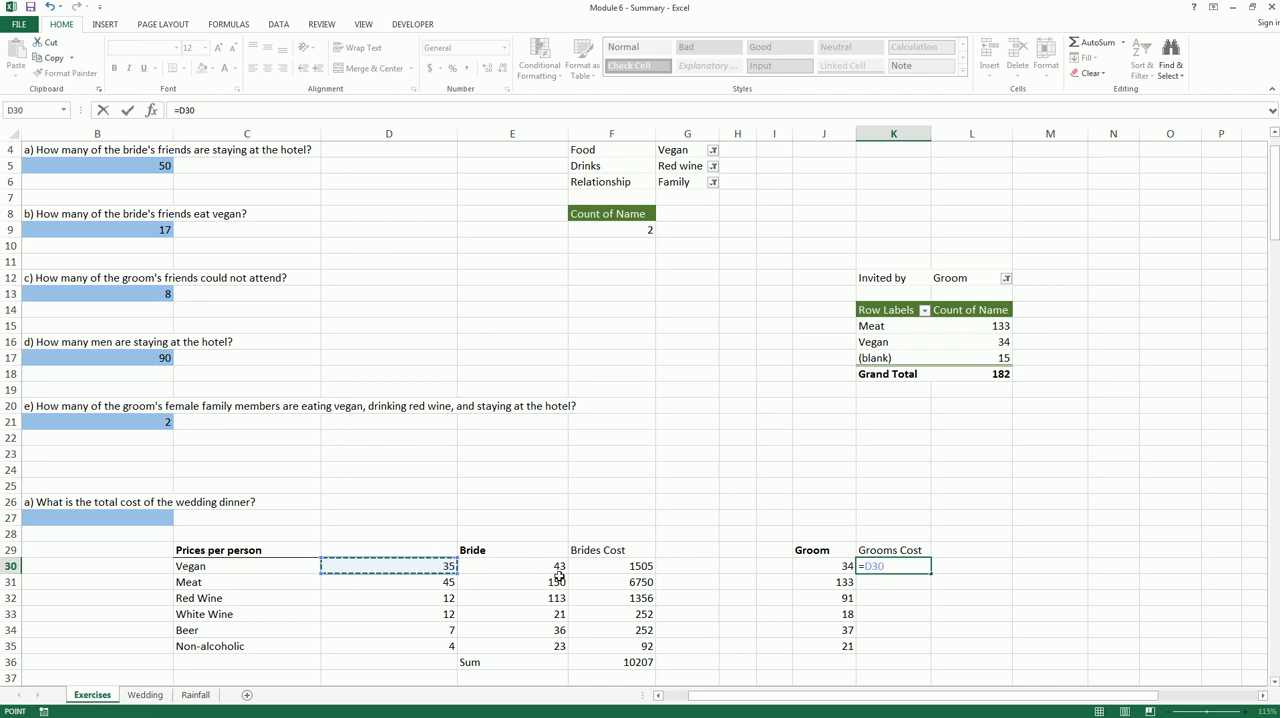
text(*)
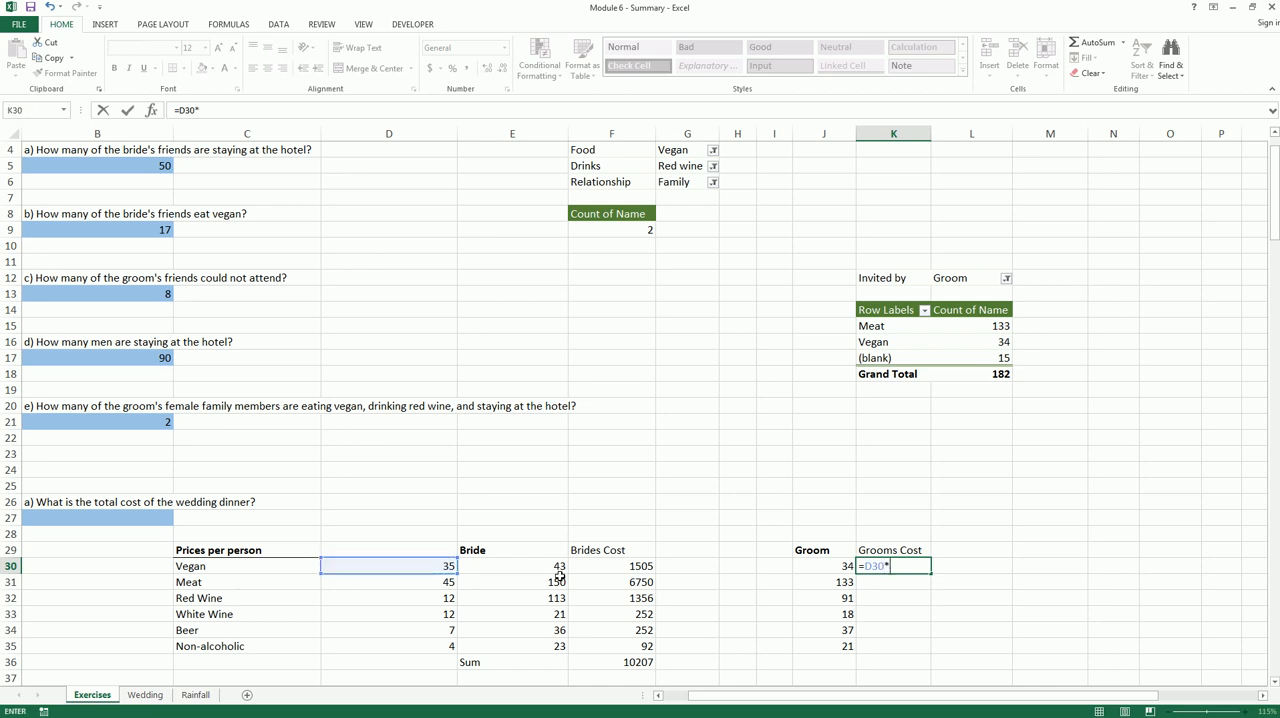
click(835, 568)
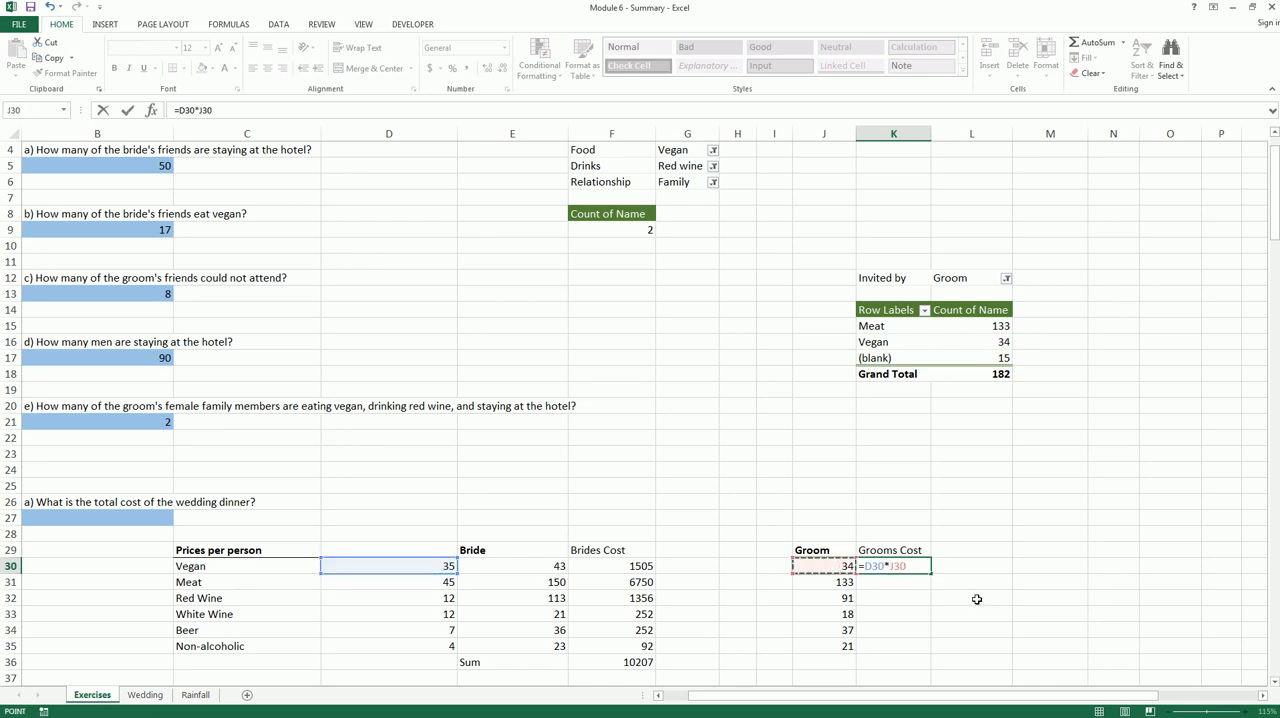
key(Return)
click(899, 566)
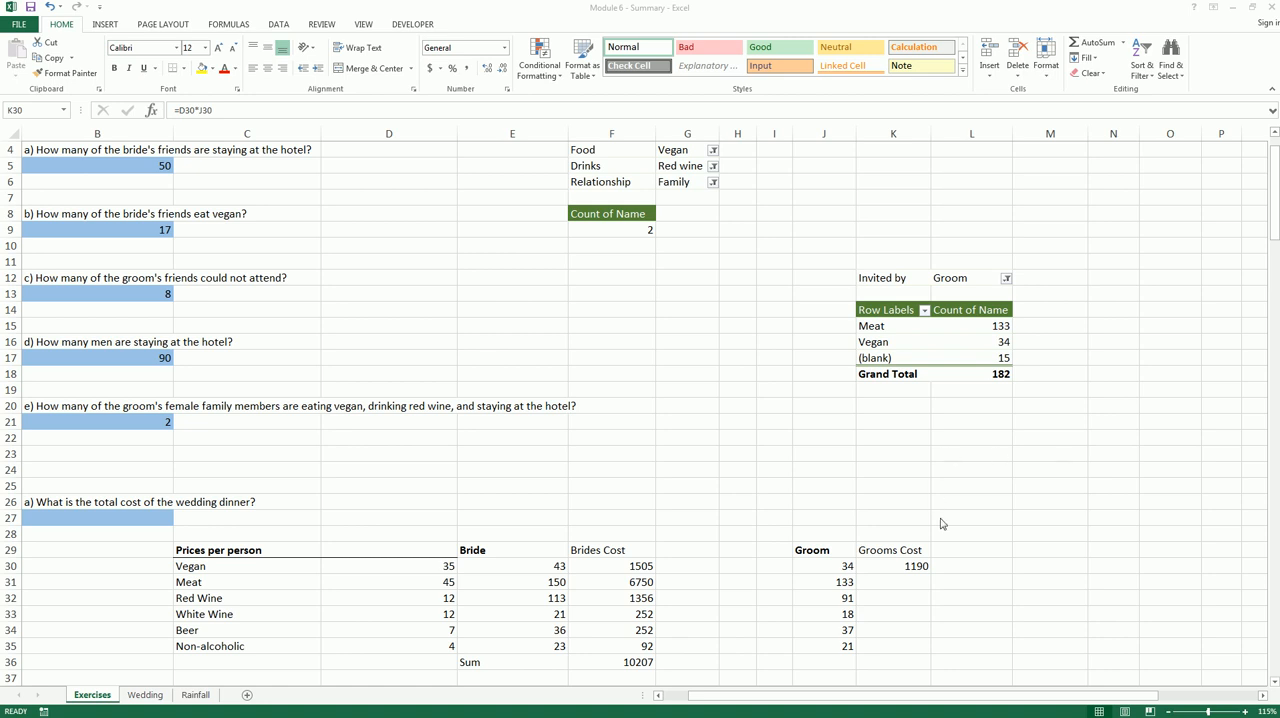
click(915, 565)
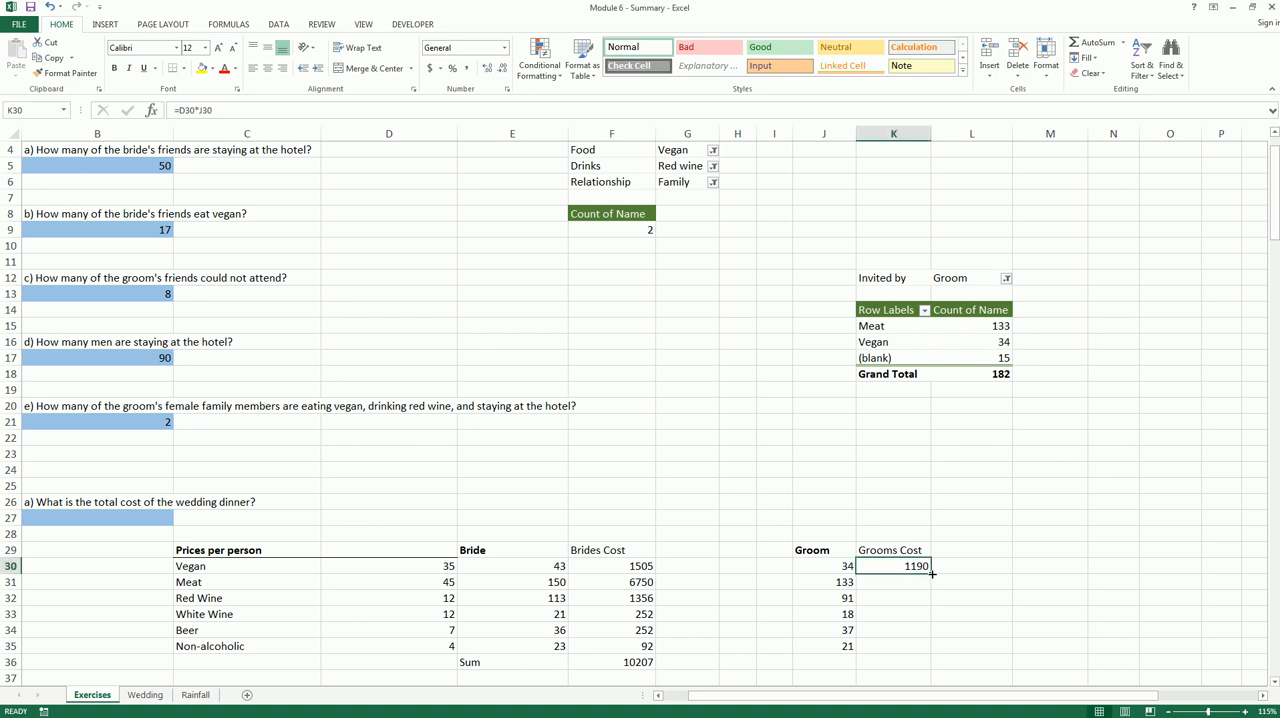
drag(932, 574, 934, 649)
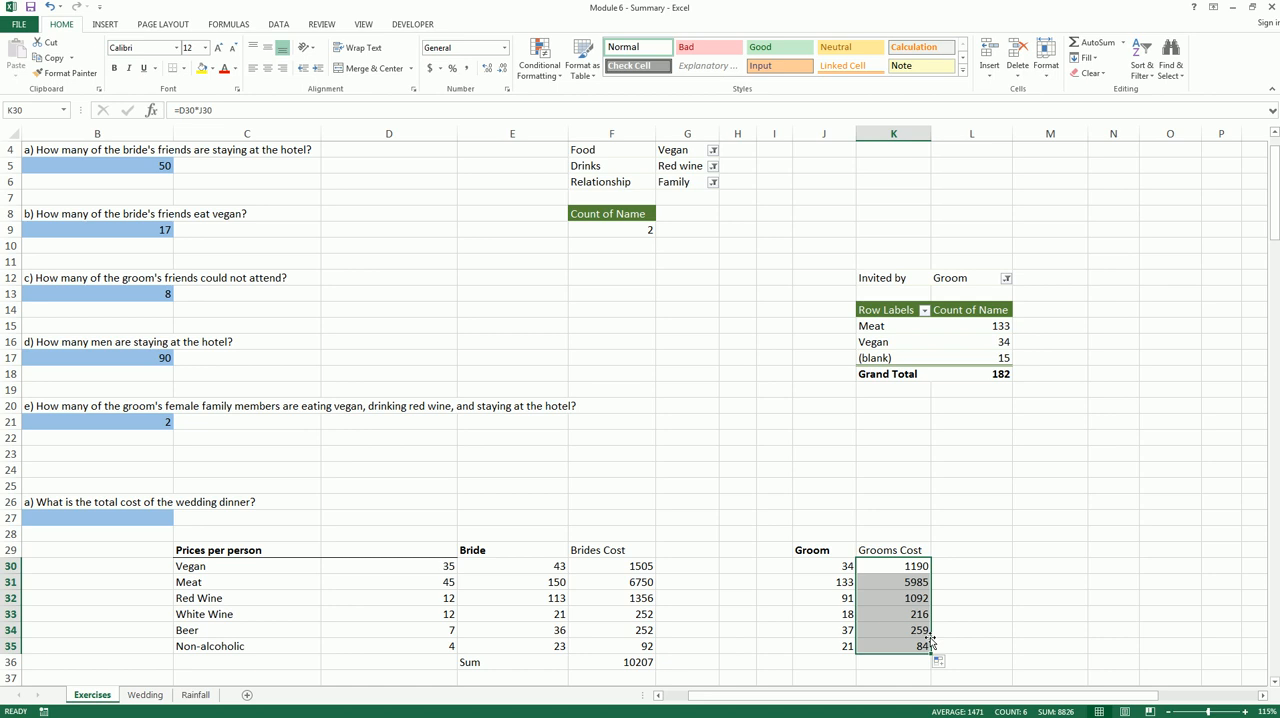
Enter the label Sum in J36 and total the groom's costs in K36 with =SUM(K30:K35)
click(829, 661)
text(Sum)
key(Tab)
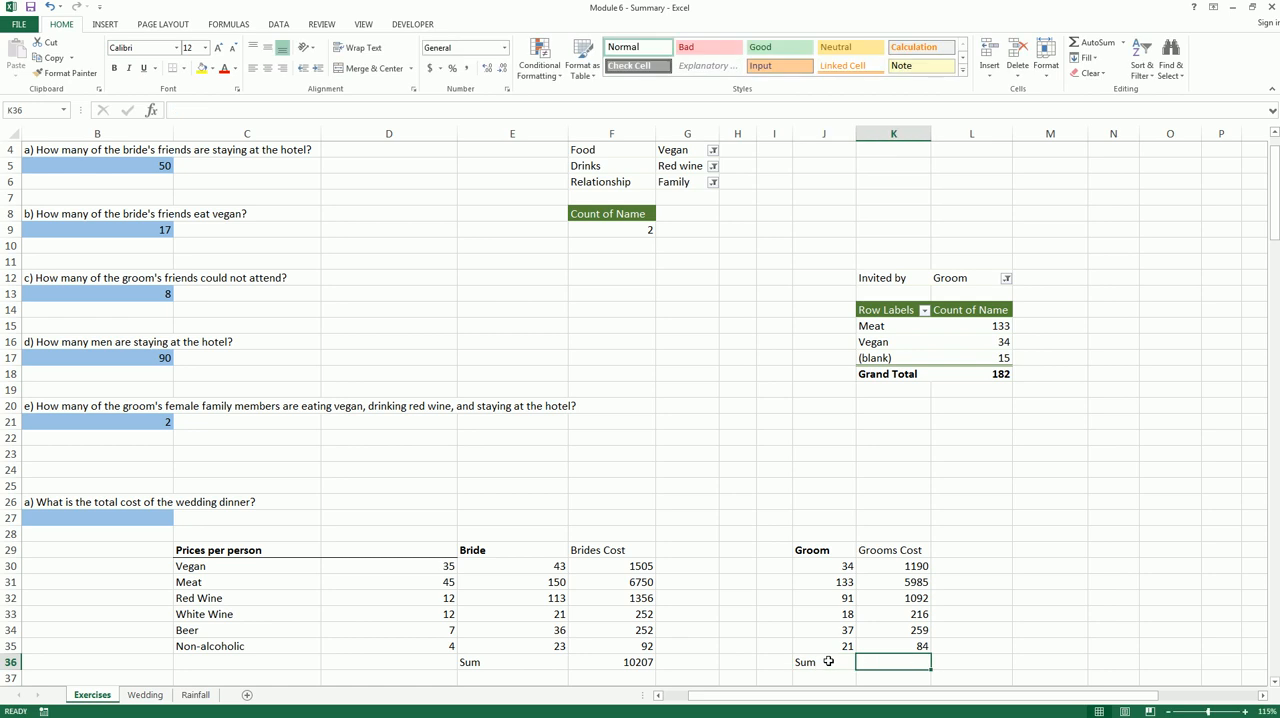
text(=su)
key(BackSpace)
key(BackSpace)
key(BackSpace)
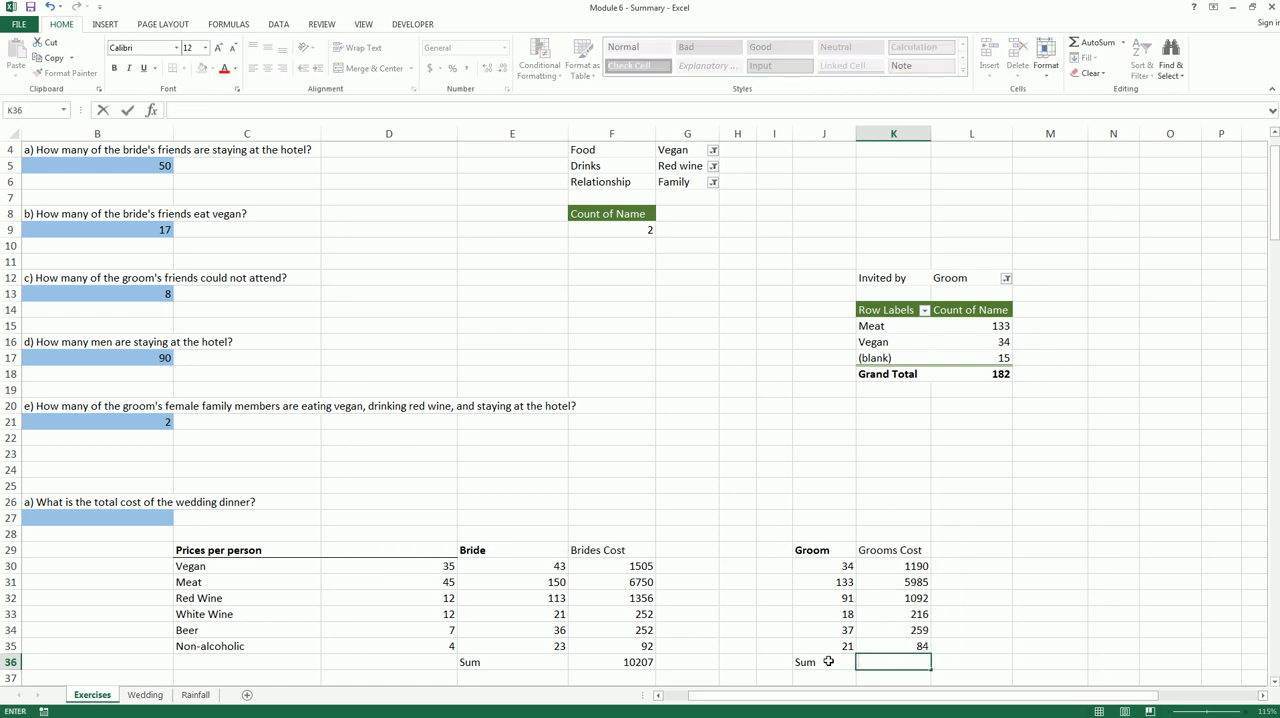
text(=sum()
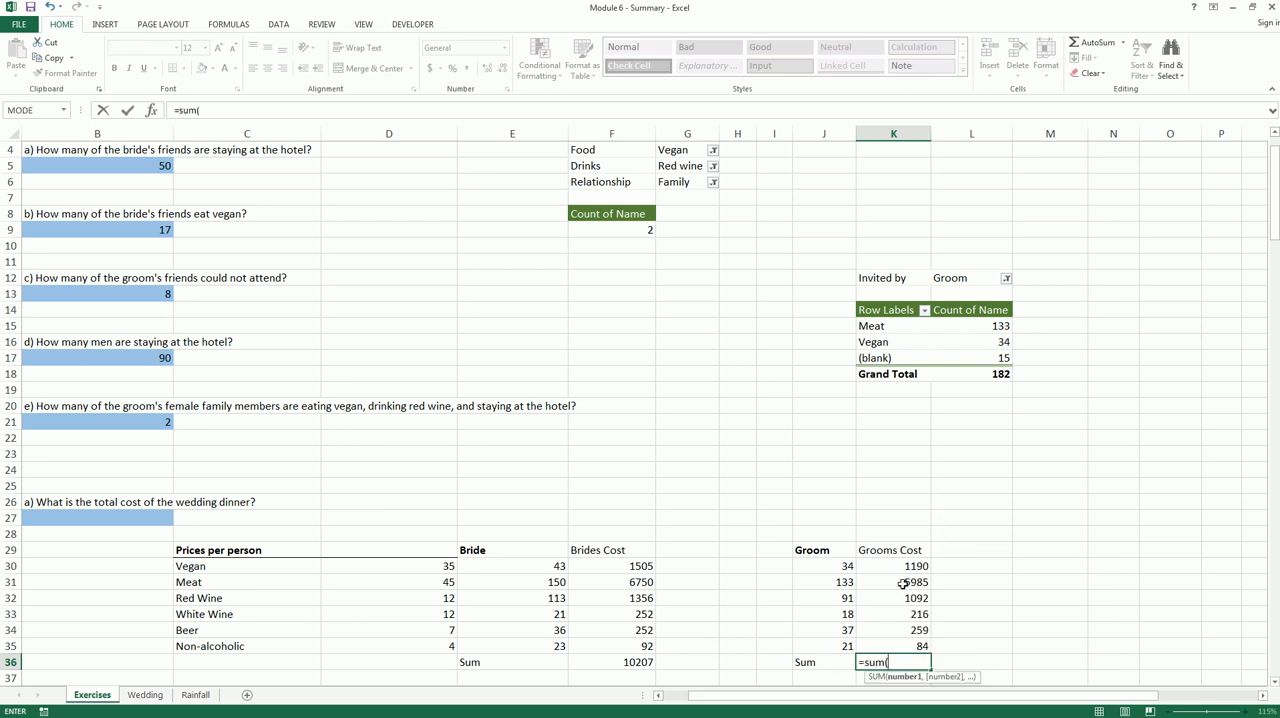
drag(910, 566, 909, 645)
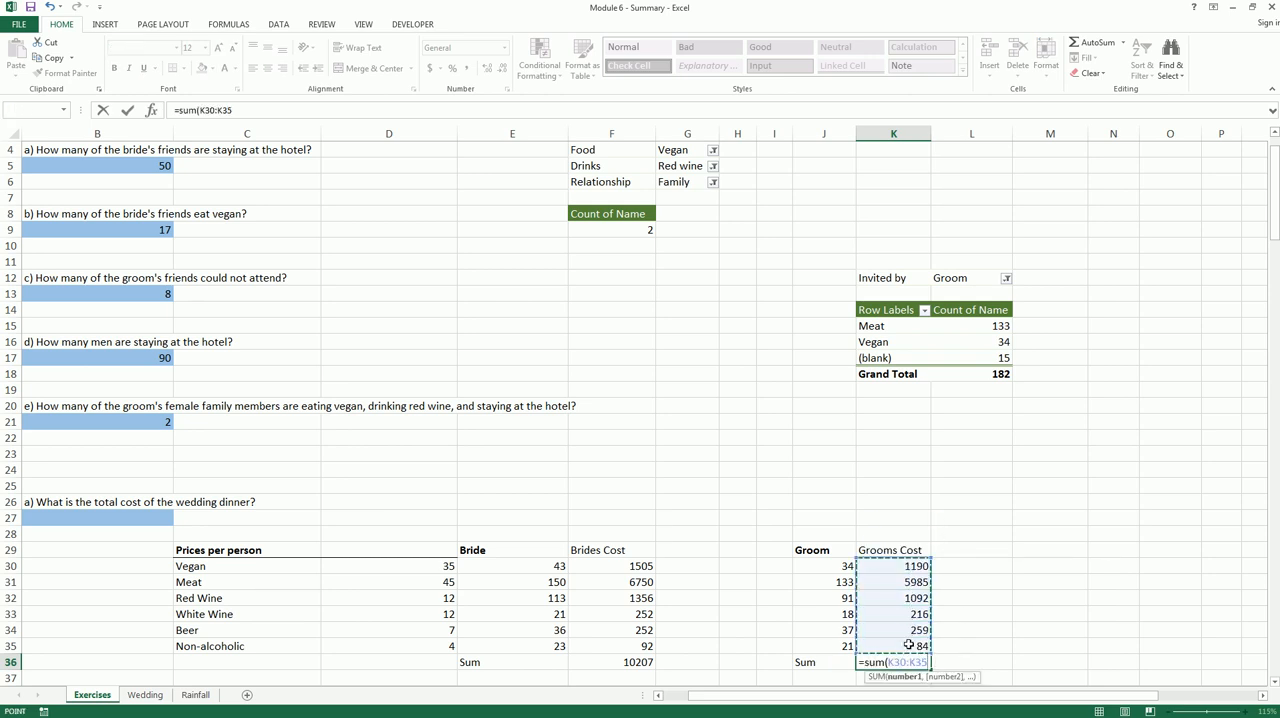
text())
key(Return)
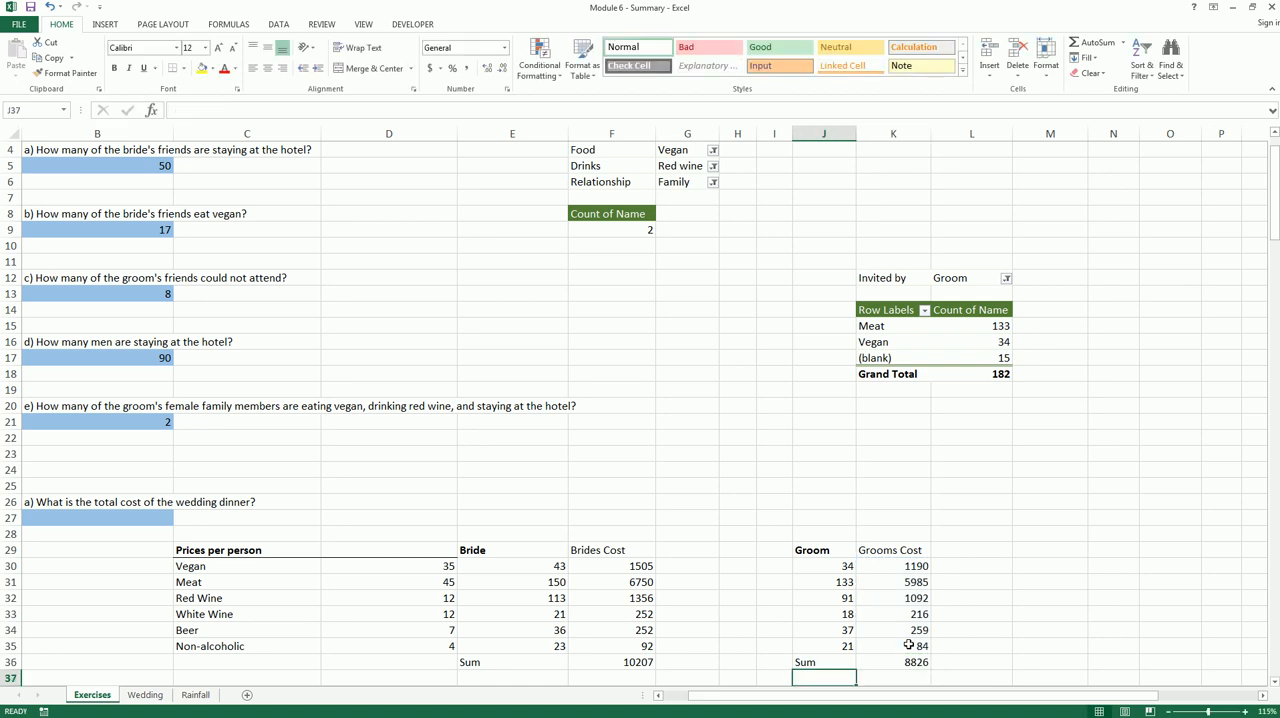
Make the groom's Sum label and total in J36:K36 bold
click(905, 663)
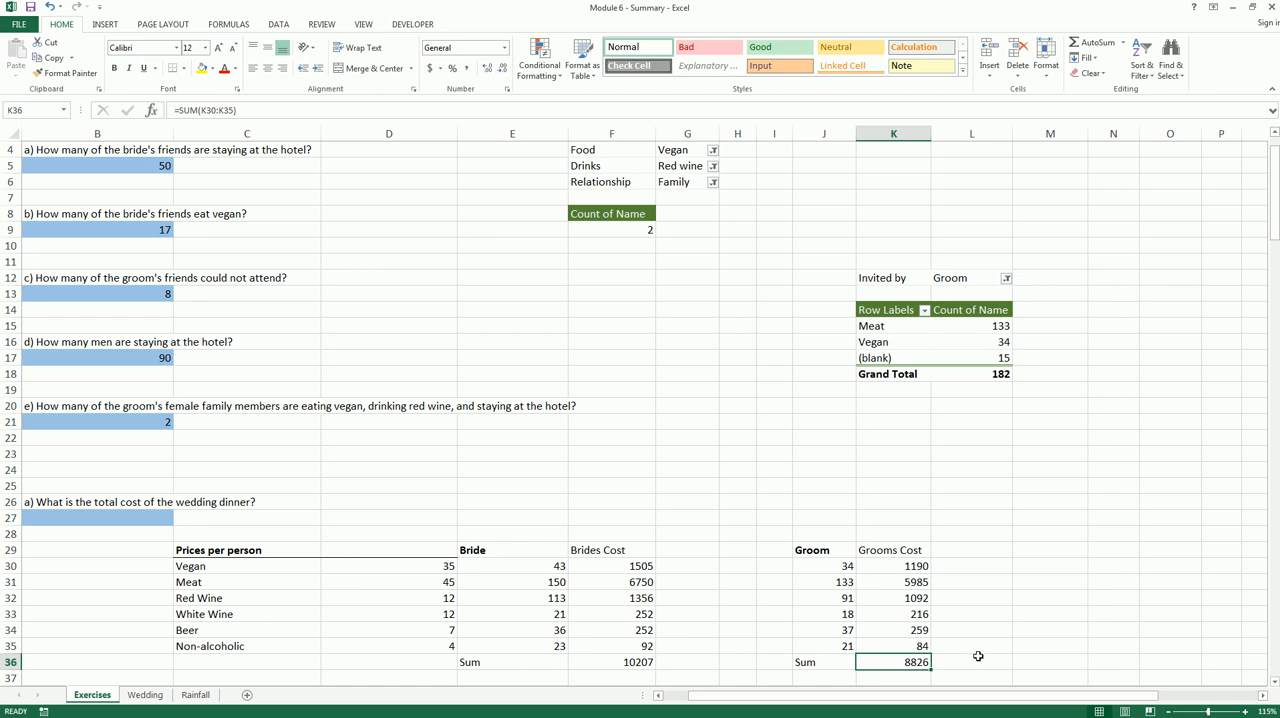
drag(884, 664, 834, 662)
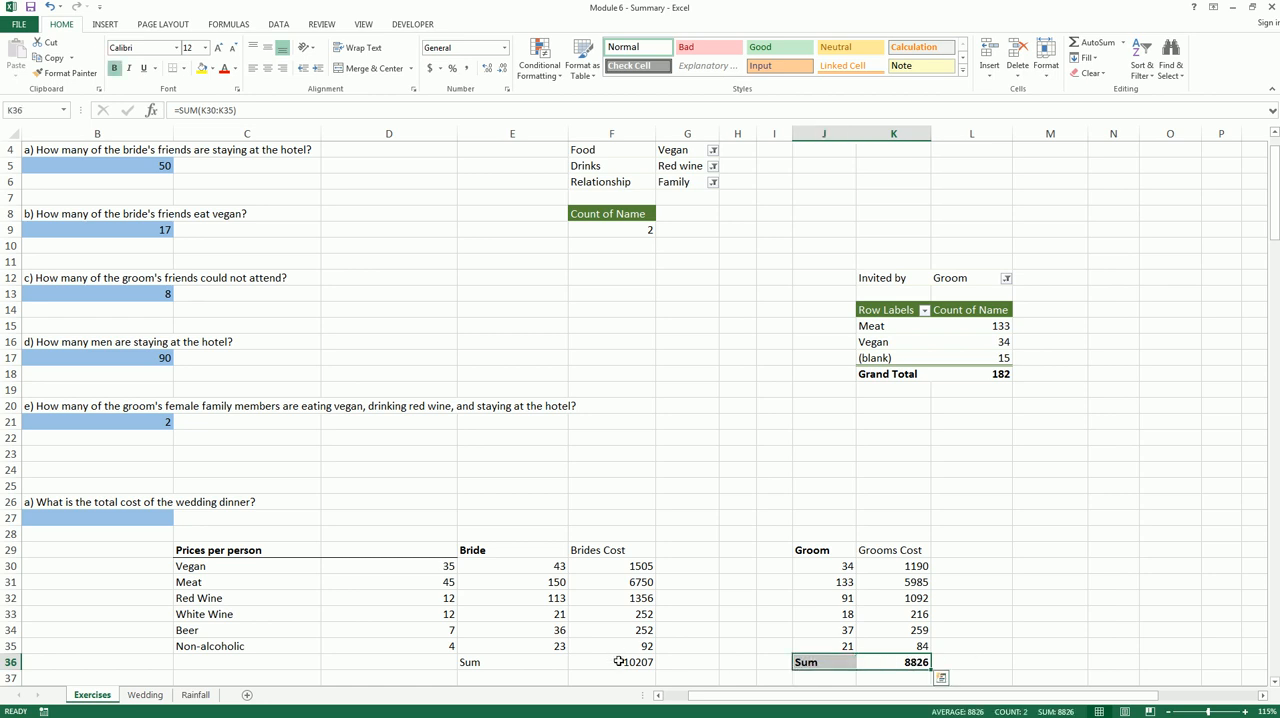
Make the bride's Sum label and total in E36:F36 bold
drag(618, 660, 540, 662)
click(737, 618)
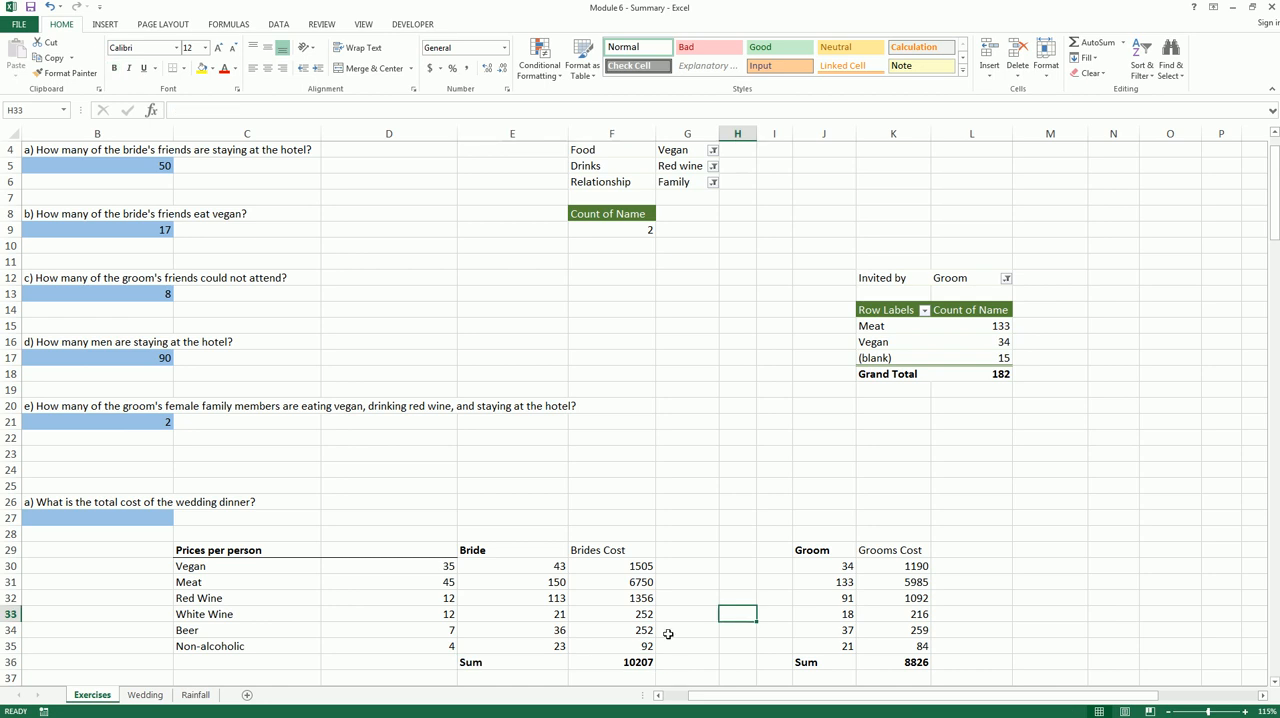
Calculate the total cost of the wedding dinner in B27 with =F36+K36
click(658, 695)
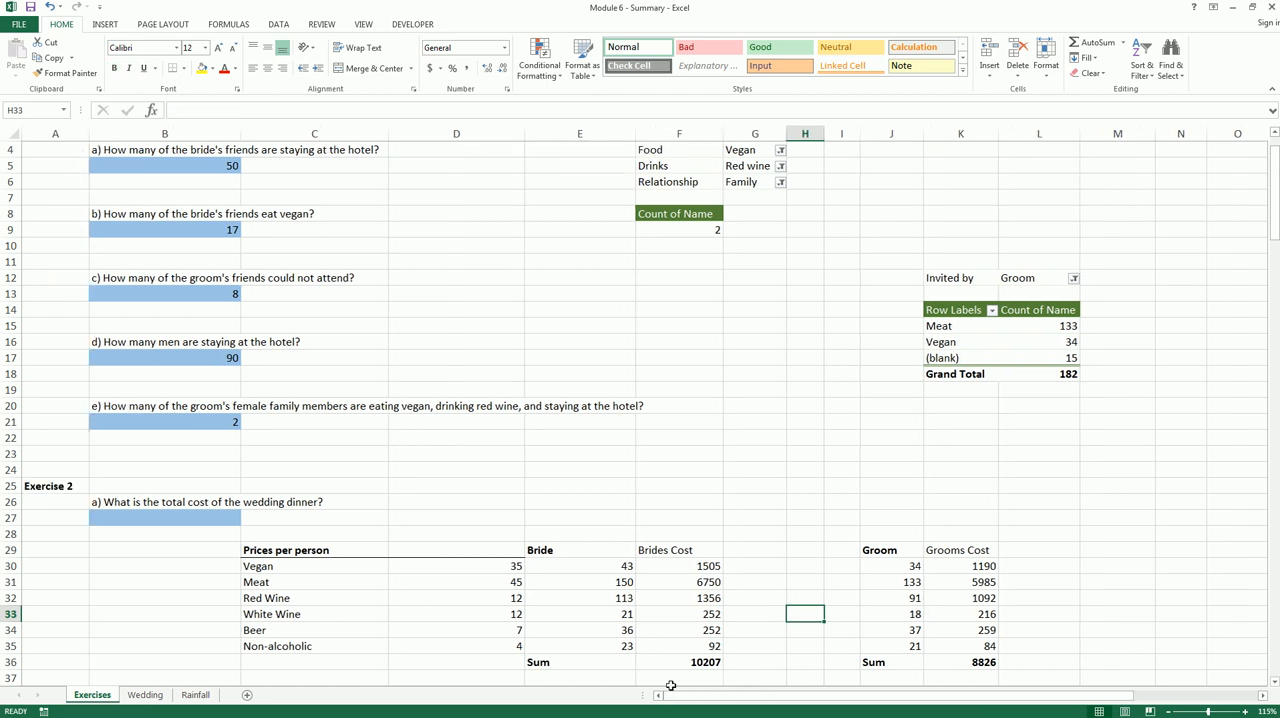
click(145, 520)
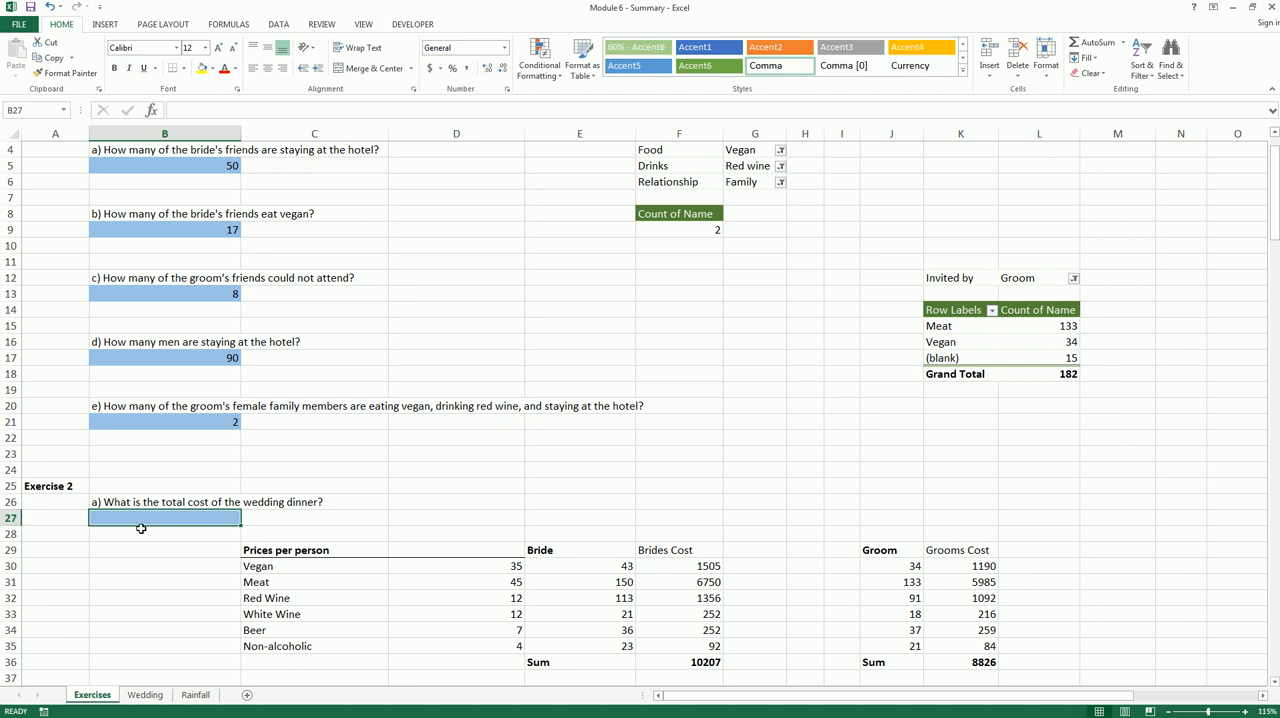
text(=)
click(680, 662)
text(+)
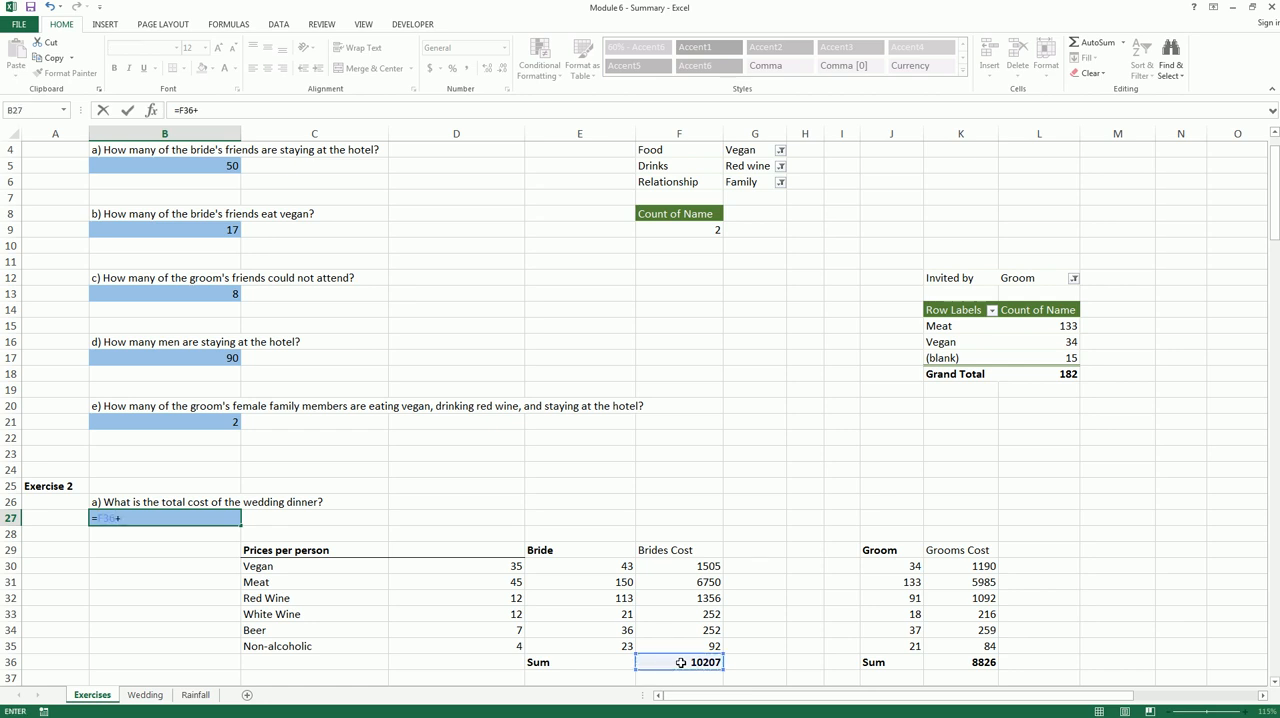
click(973, 662)
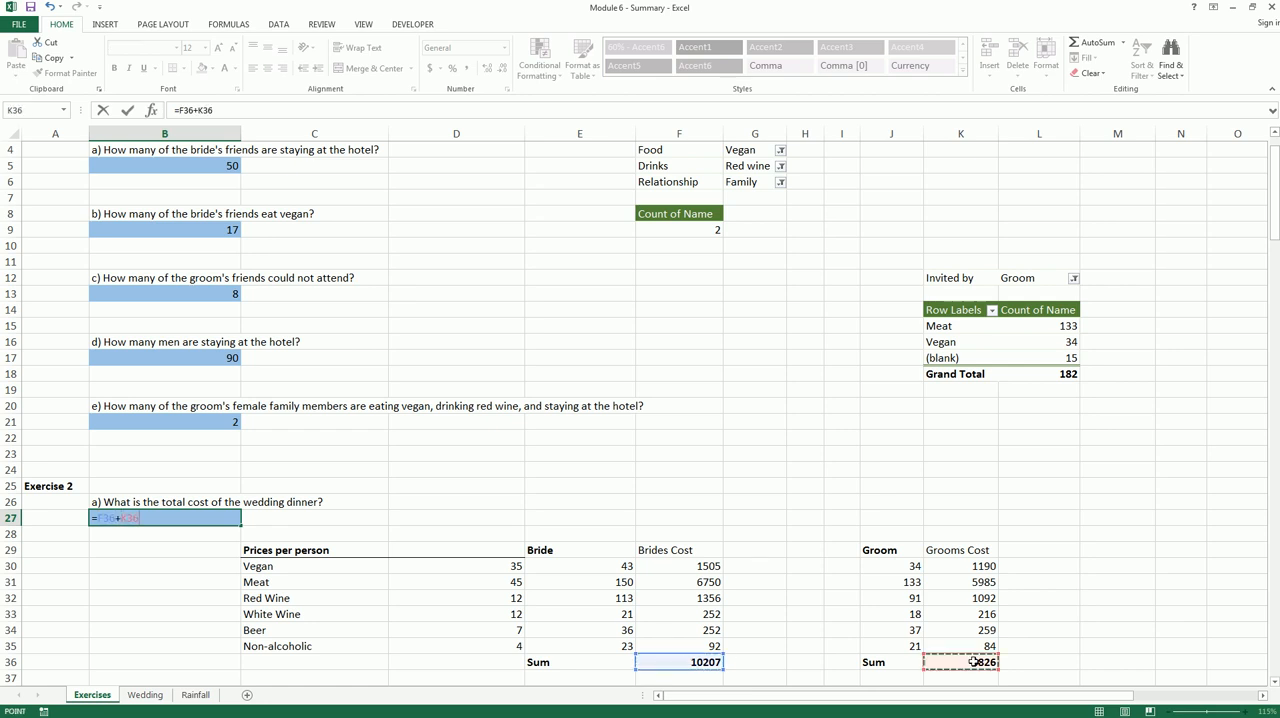
key(Return)
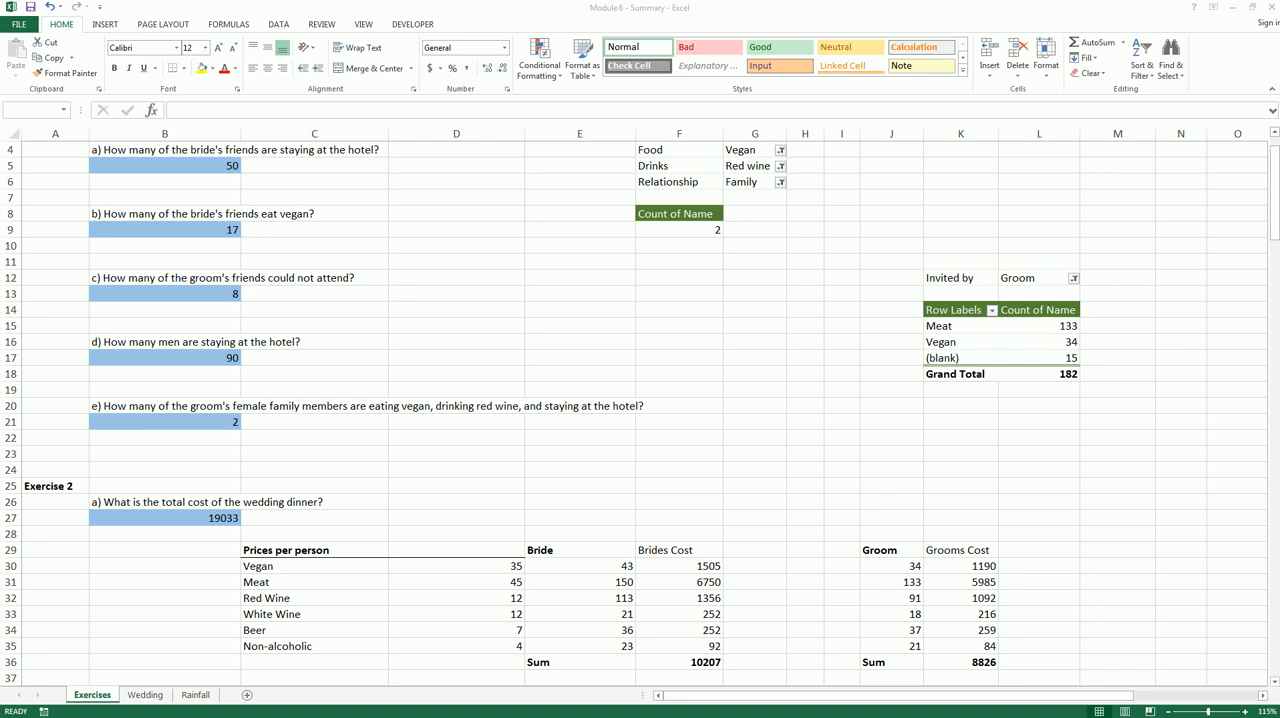
Answer question b by linking the Bride cost in D41 to =F36 and the Groom cost in D42 to =K36
click(346, 357)
scroll(347, 358, down, 3)
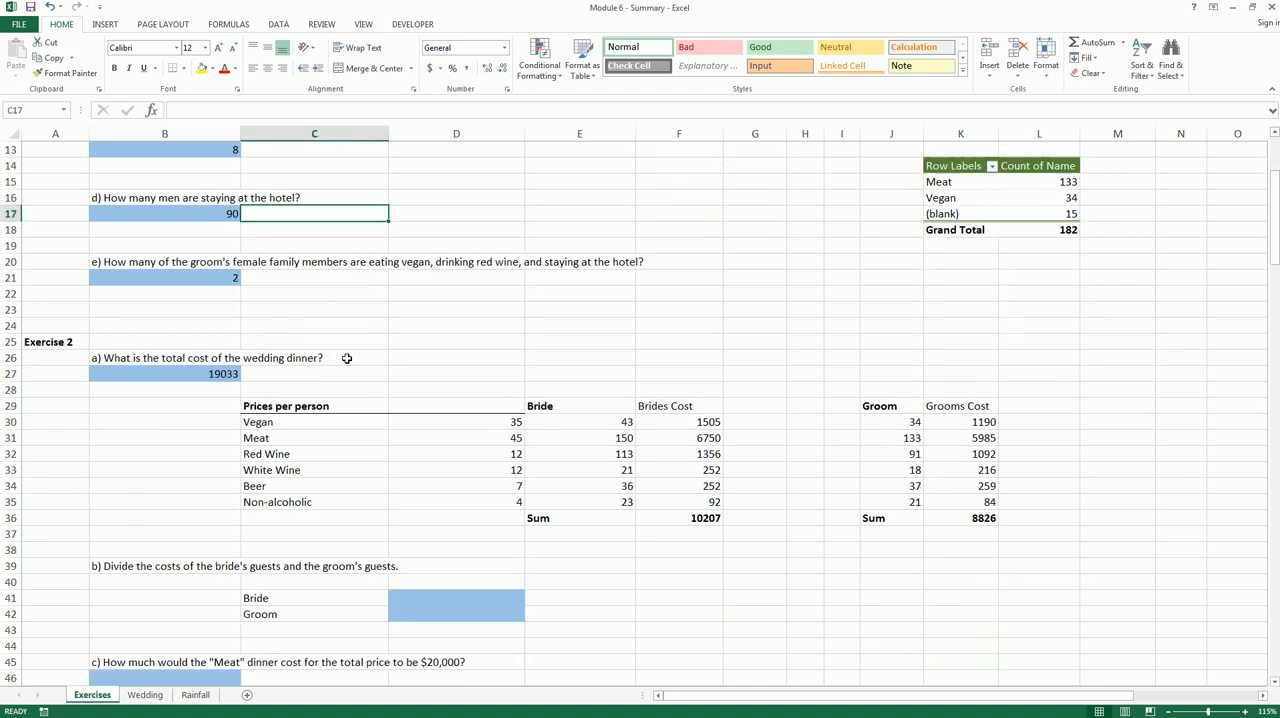
scroll(346, 358, down, 2)
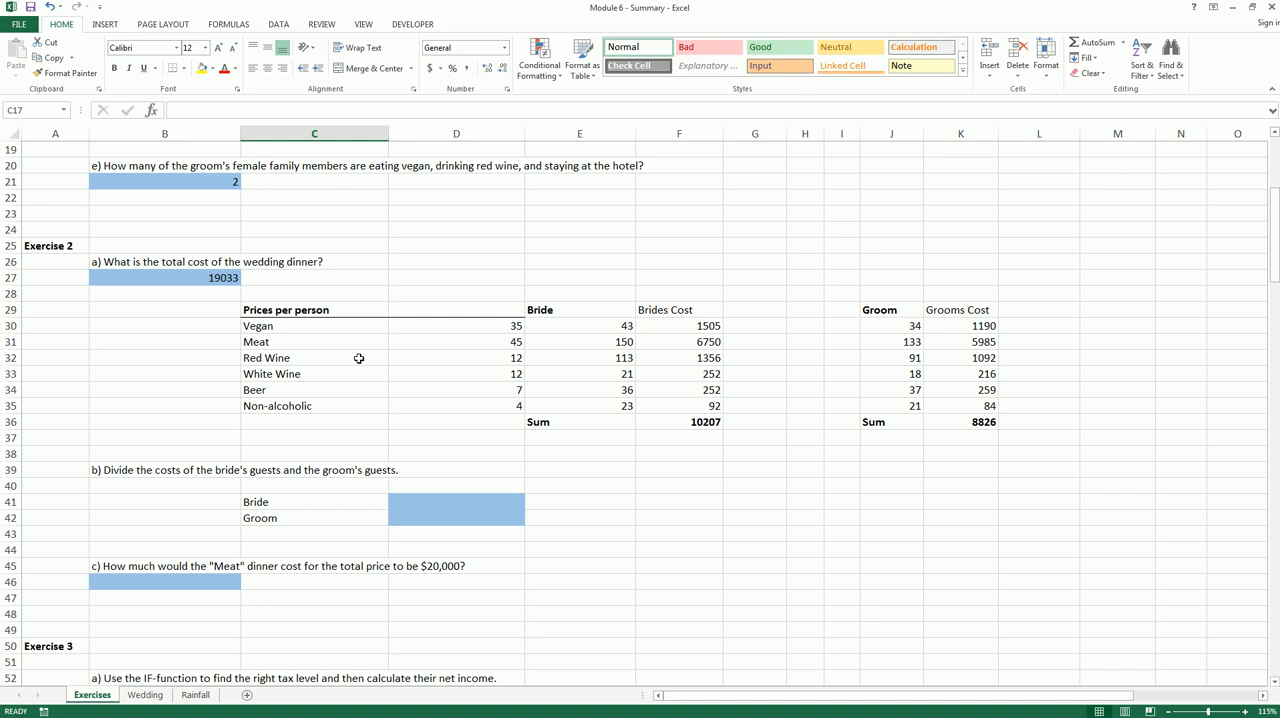
click(458, 500)
text(=)
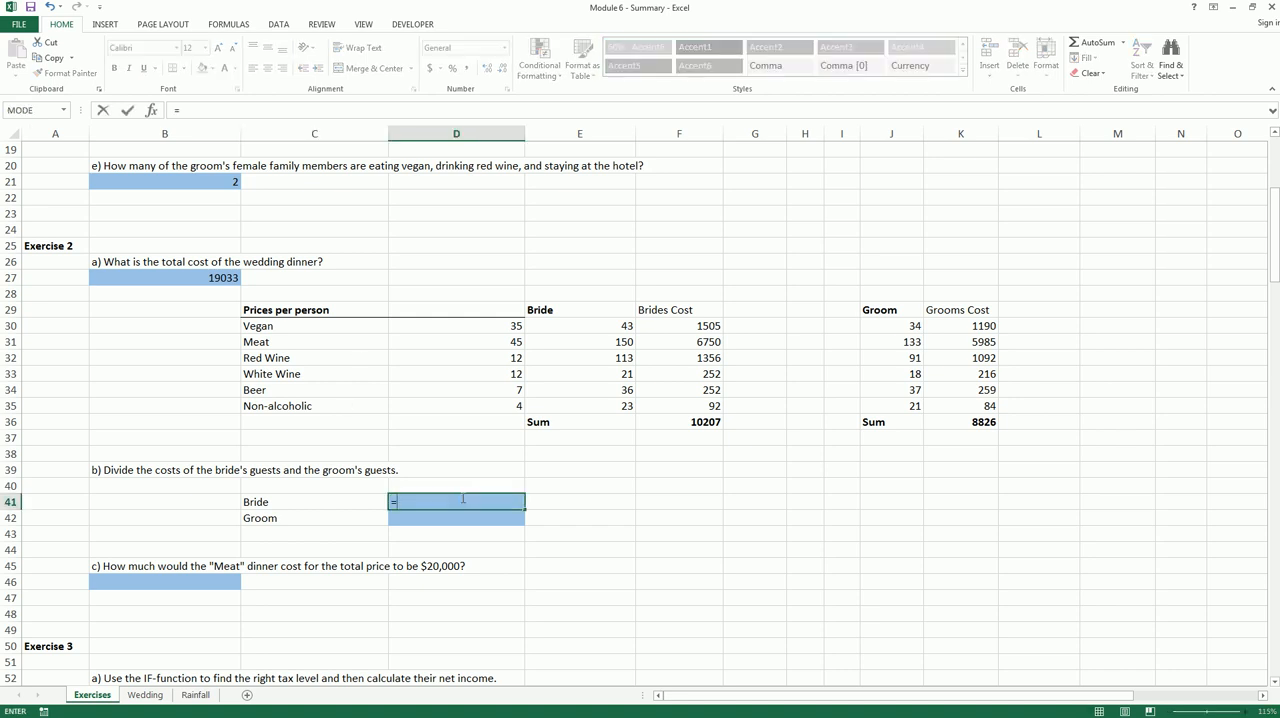
click(680, 419)
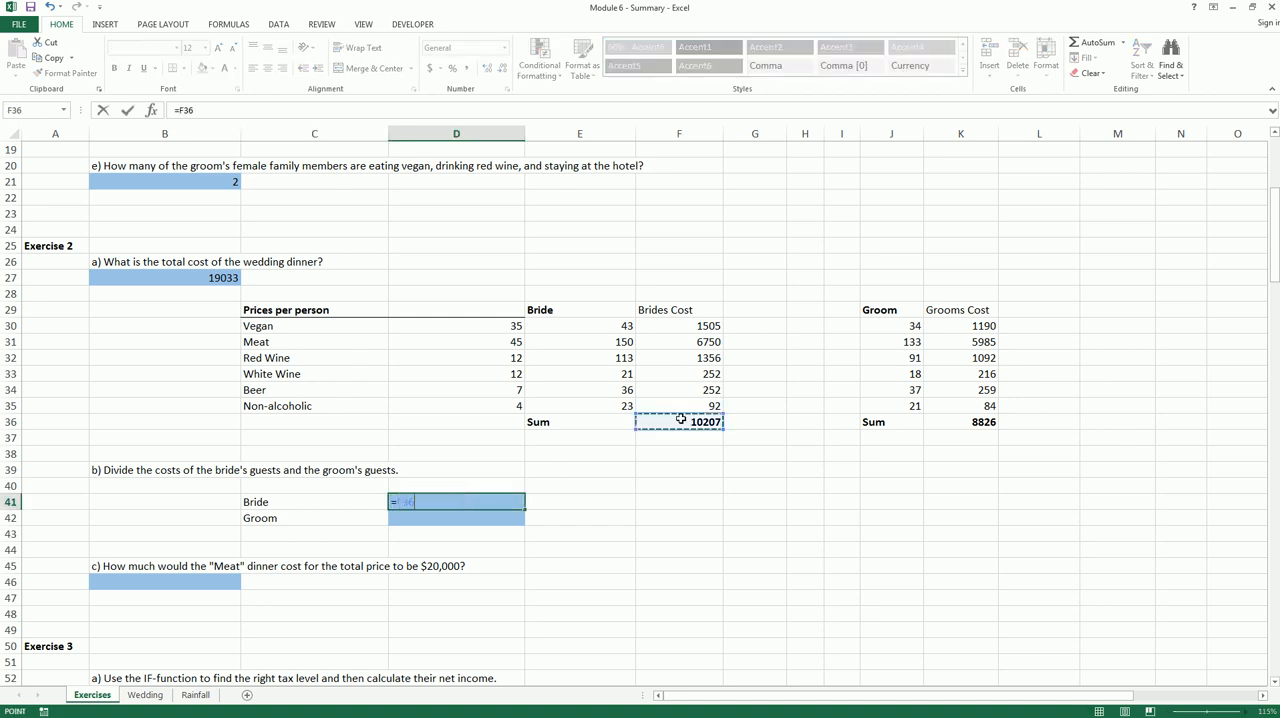
key(Return)
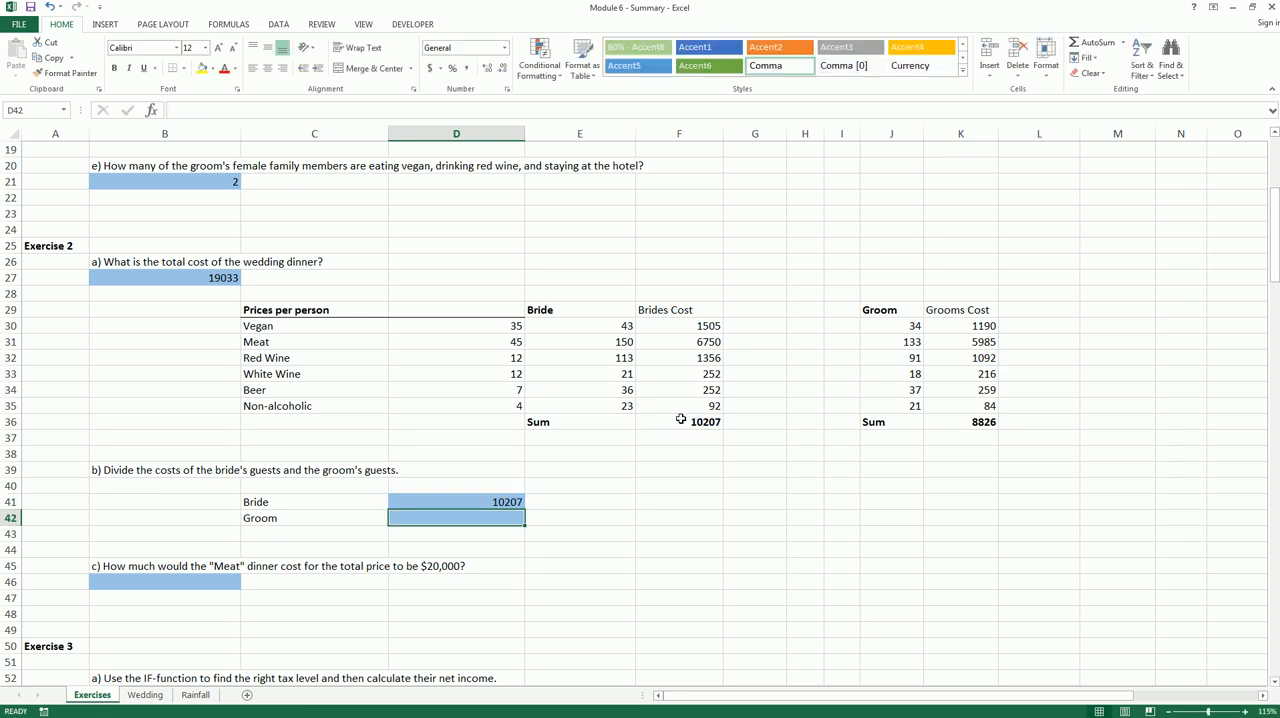
text(=)
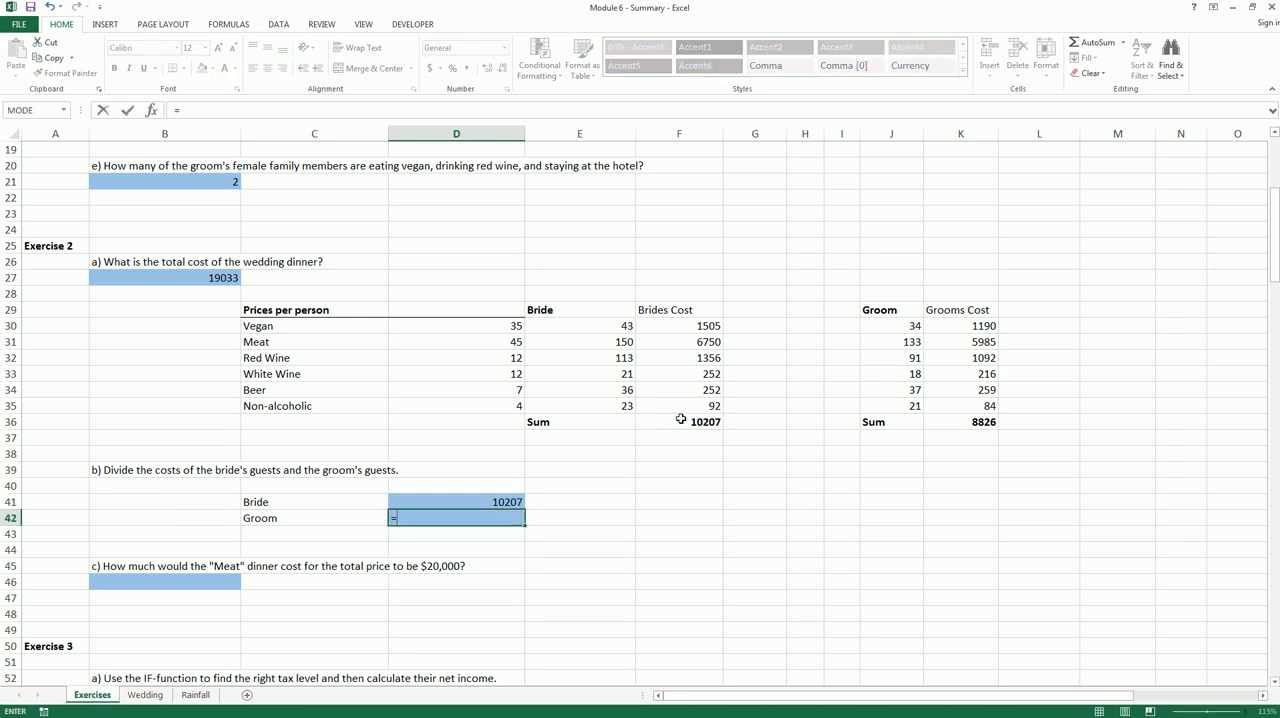
click(988, 421)
key(Return)
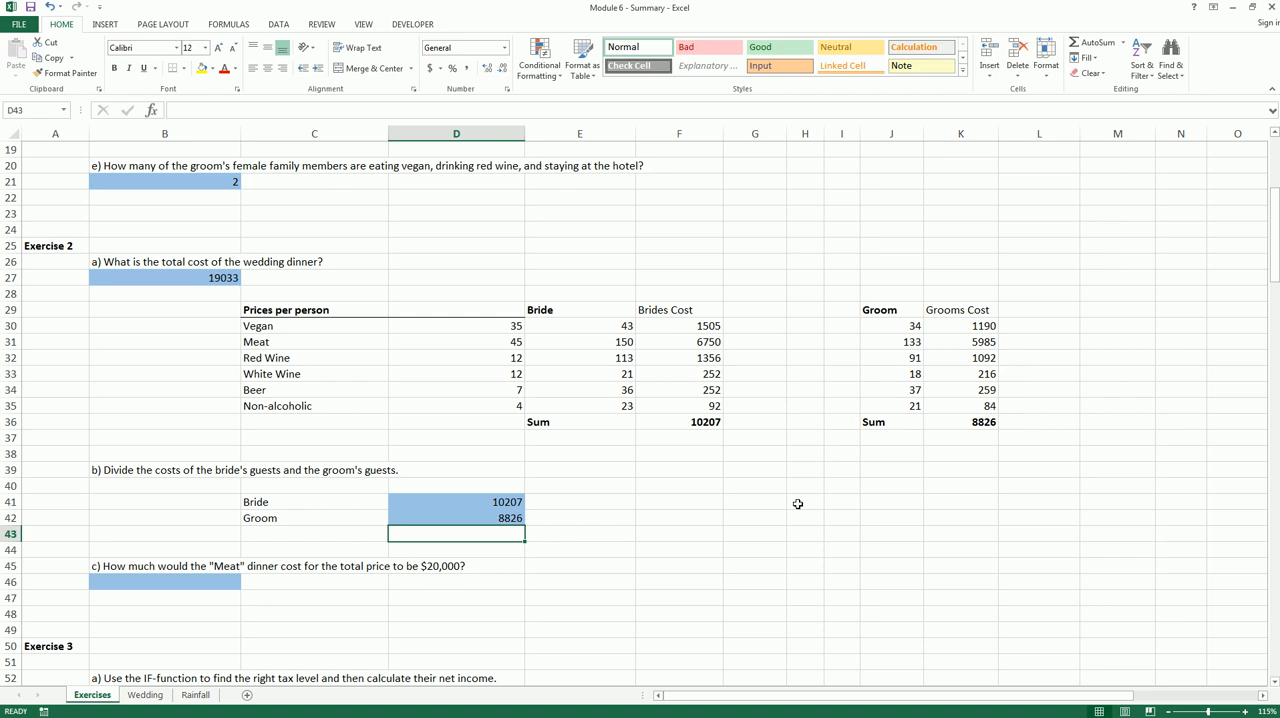
Format the cost answers in D41:D42 and B27 with a thousands separator and no decimal places
drag(498, 502, 498, 518)
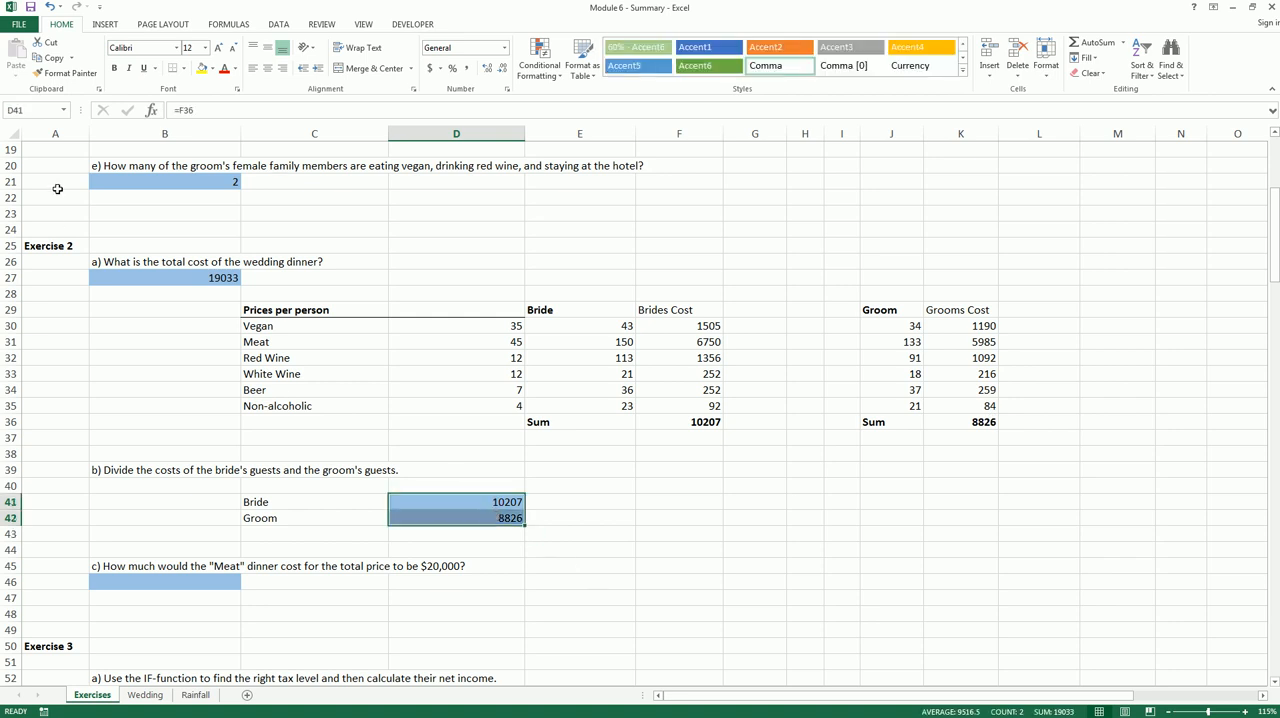
ctrl+click(204, 277)
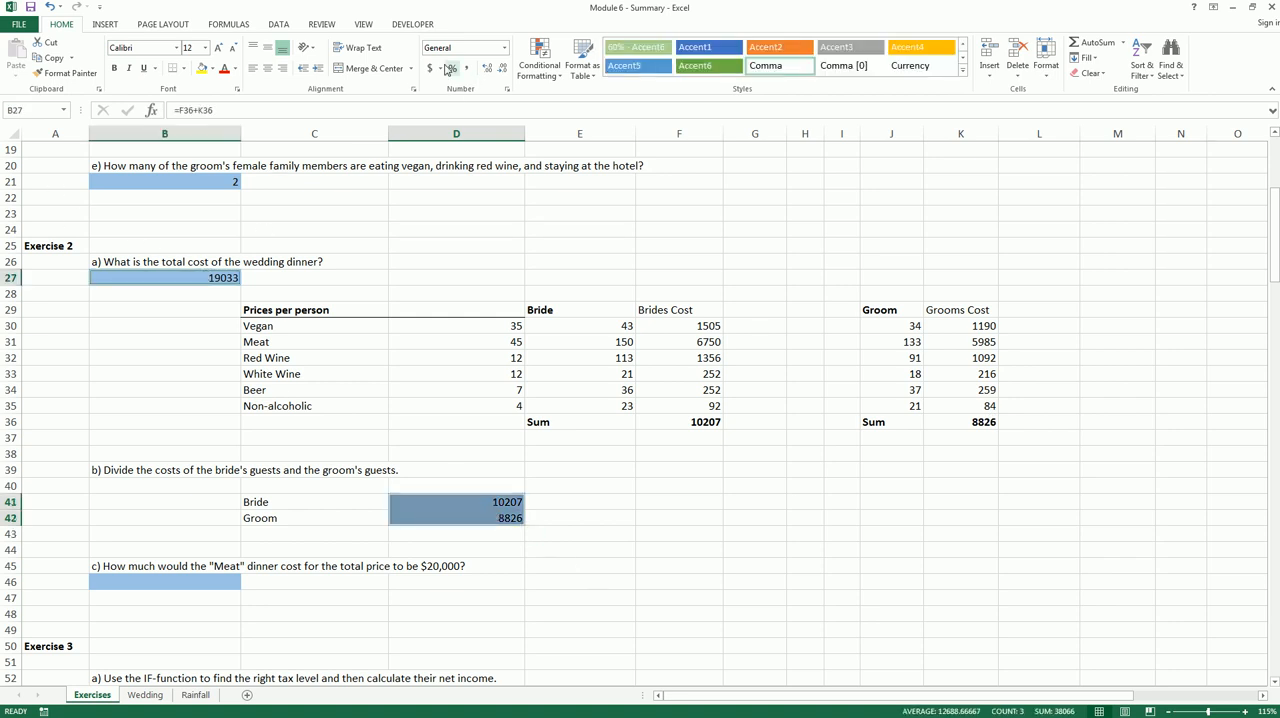
click(466, 68)
click(503, 70)
click(503, 70)
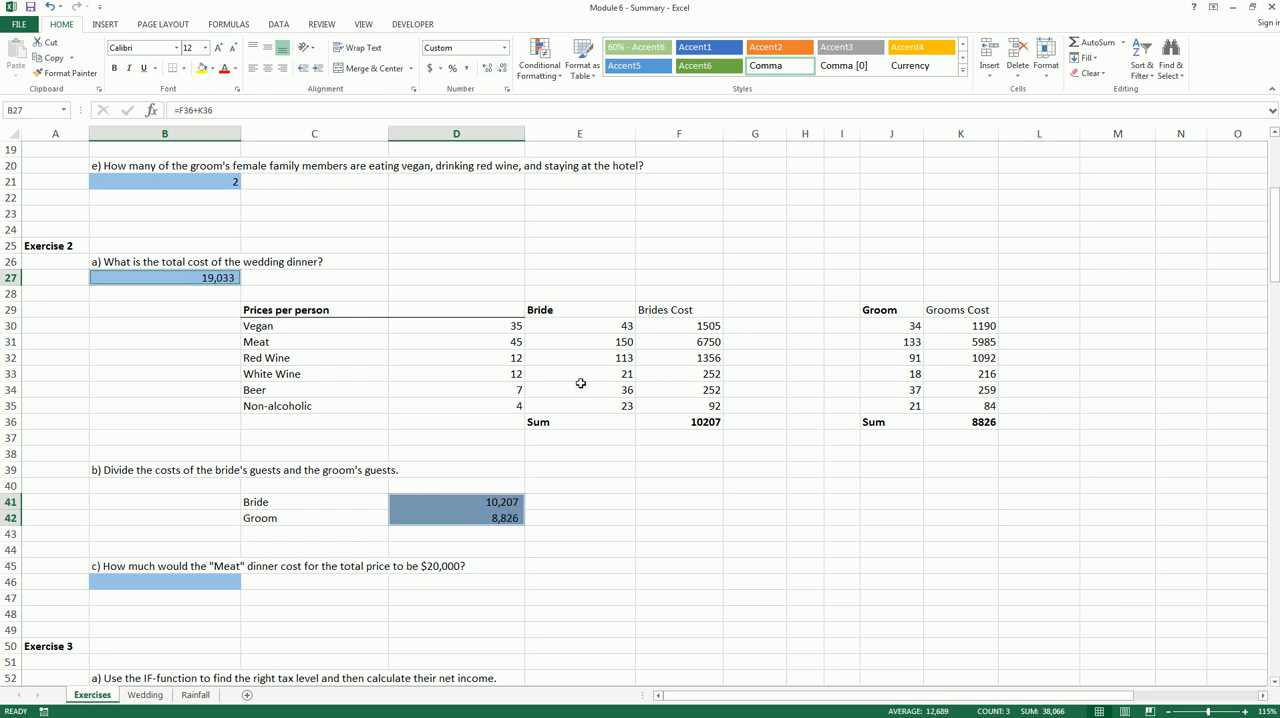
click(586, 416)
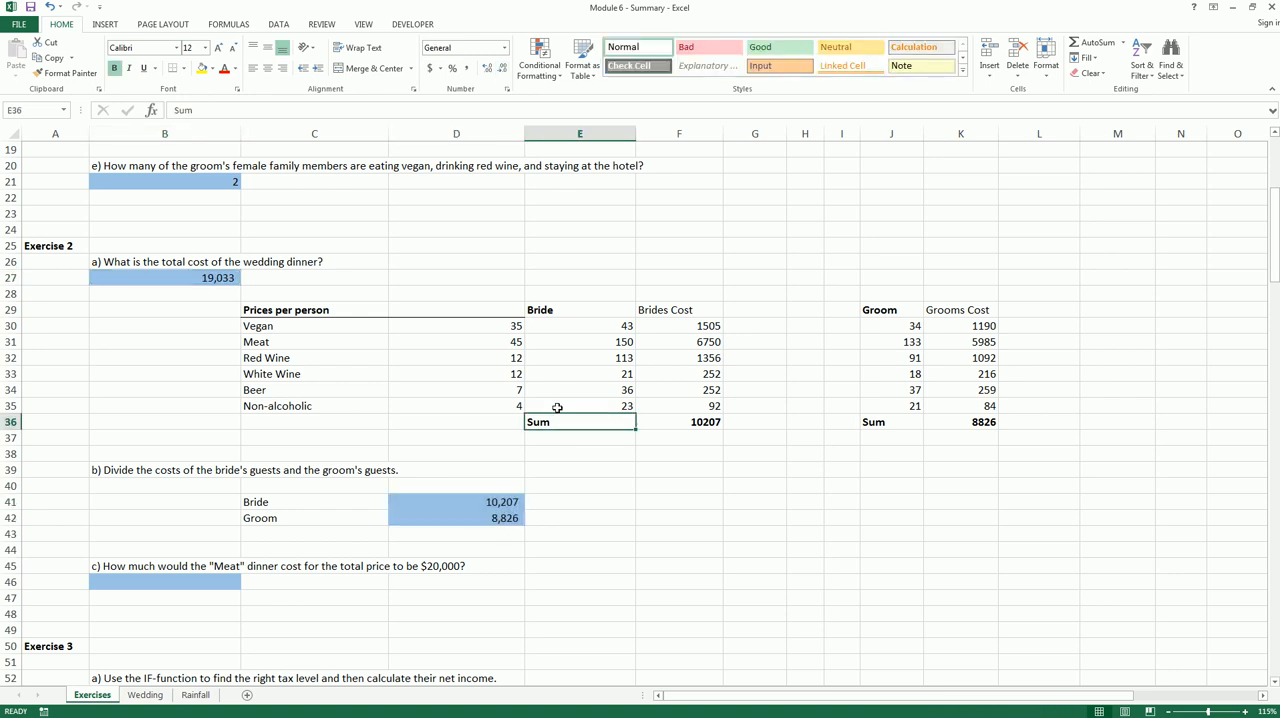
click(308, 513)
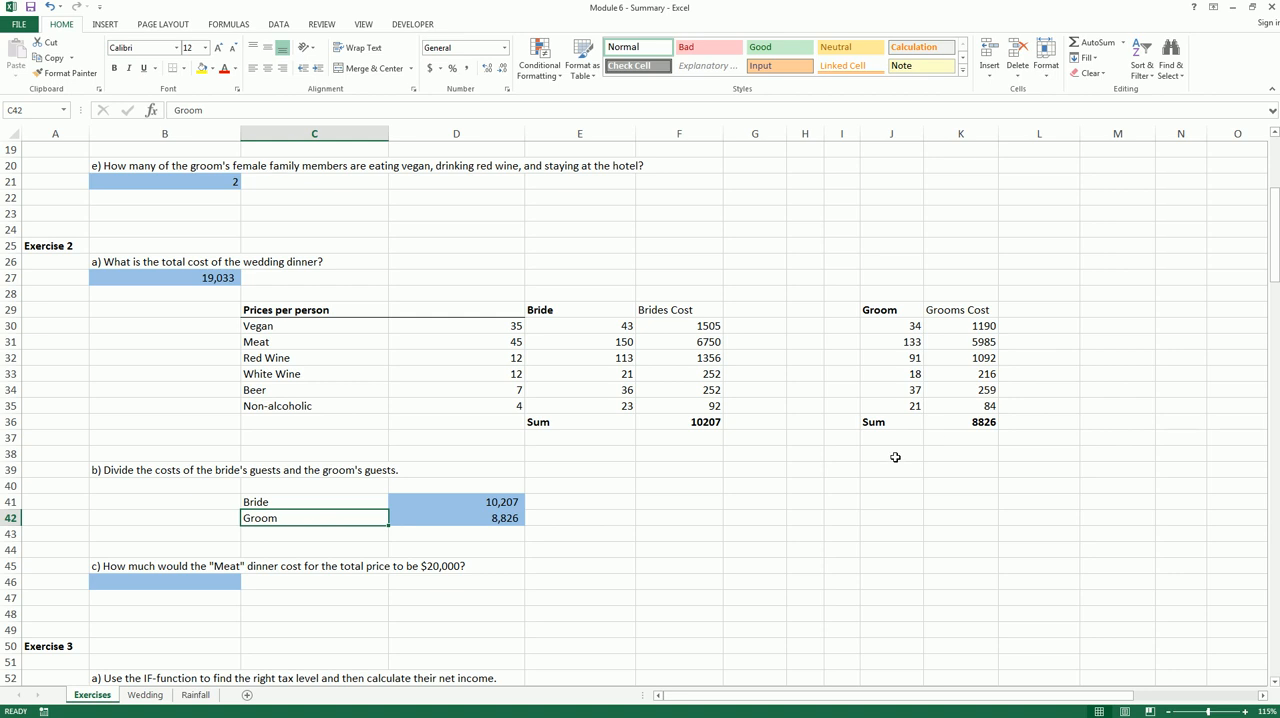
click(230, 278)
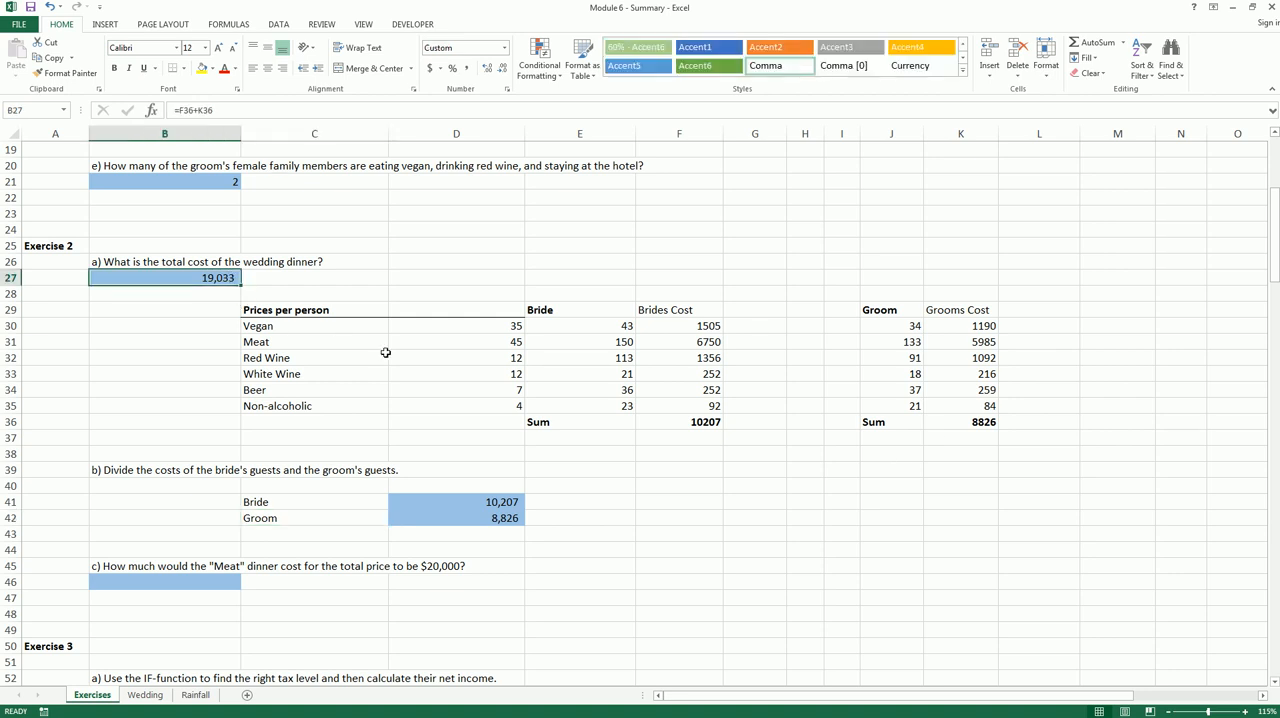
key(ctrl+shift+d)
mouse_move(513, 353)
mouse_down()
mouse_move(525, 329)
mouse_move(524, 351)
mouse_up()
key(Escape)
key(ctrl+shift+d)
mouse_move(522, 335)
mouse_down()
mouse_move(508, 338)
mouse_move(527, 350)
mouse_up()
mouse_move(667, 424)
mouse_down()
mouse_move(700, 455)
mouse_move(650, 415)
mouse_up()
mouse_move(962, 420)
mouse_down()
mouse_move(1030, 425)
mouse_move(960, 418)
mouse_up()
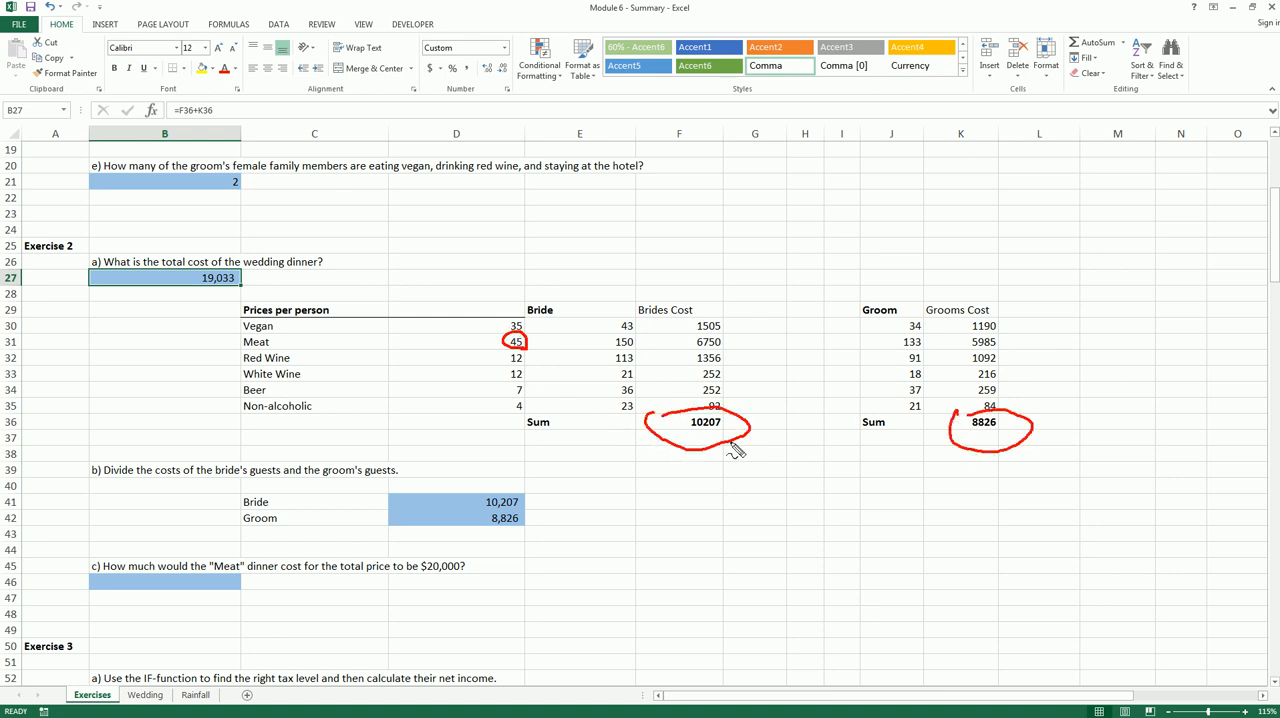
mouse_move(735, 450)
mouse_down()
mouse_move(841, 500)
mouse_move(860, 490)
mouse_up()
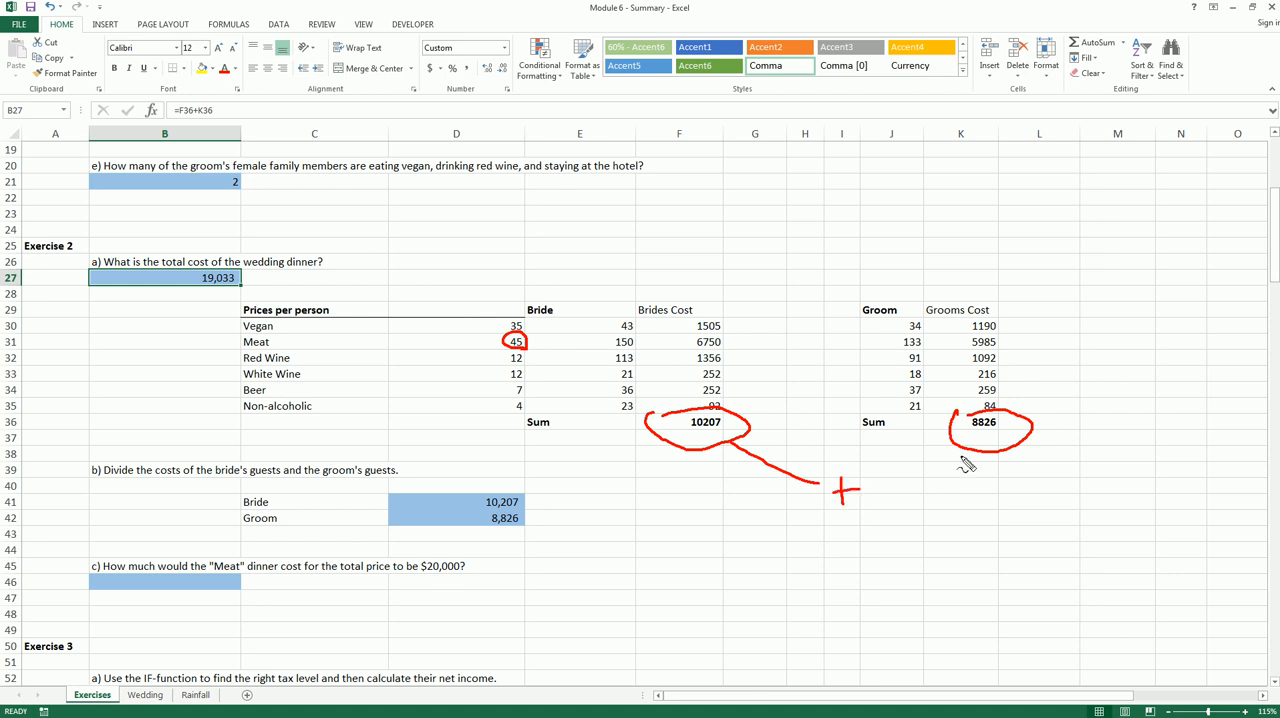
drag(965, 450, 880, 485)
mouse_move(897, 528)
mouse_down()
mouse_move(931, 533)
mouse_move(930, 547)
mouse_move(660, 645)
mouse_move(466, 568)
mouse_move(478, 597)
mouse_up()
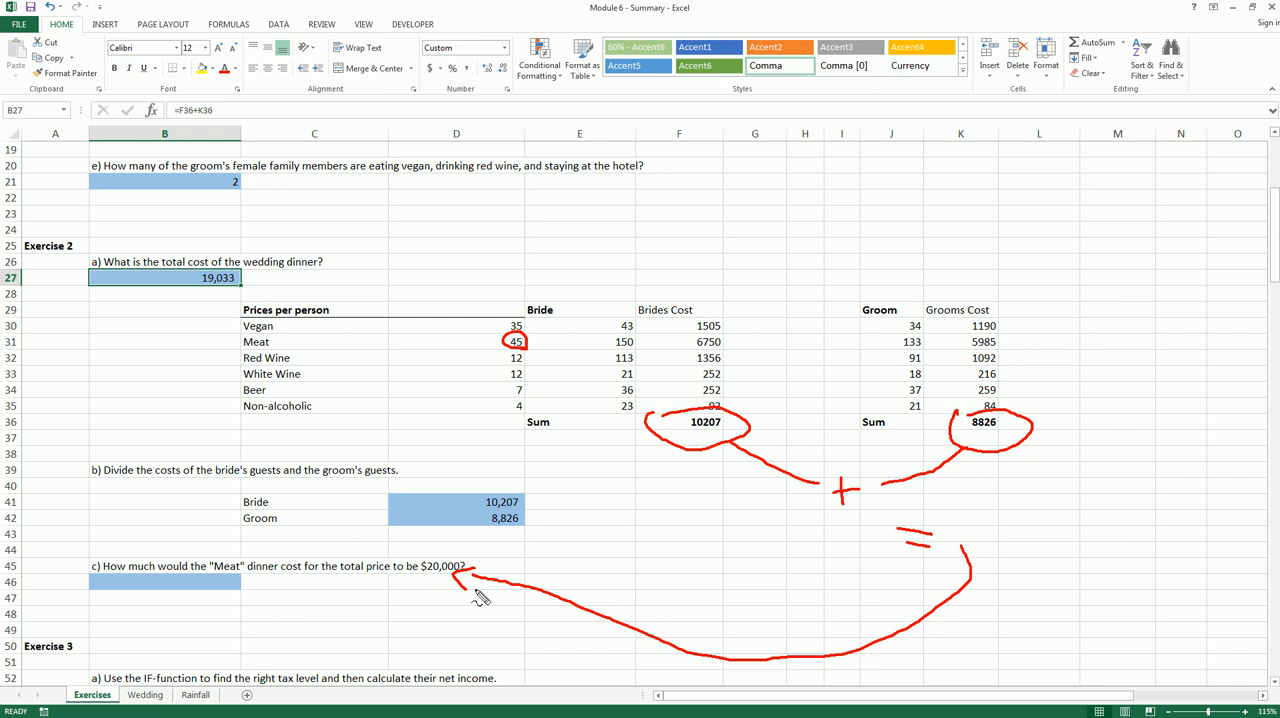
key(Escape)
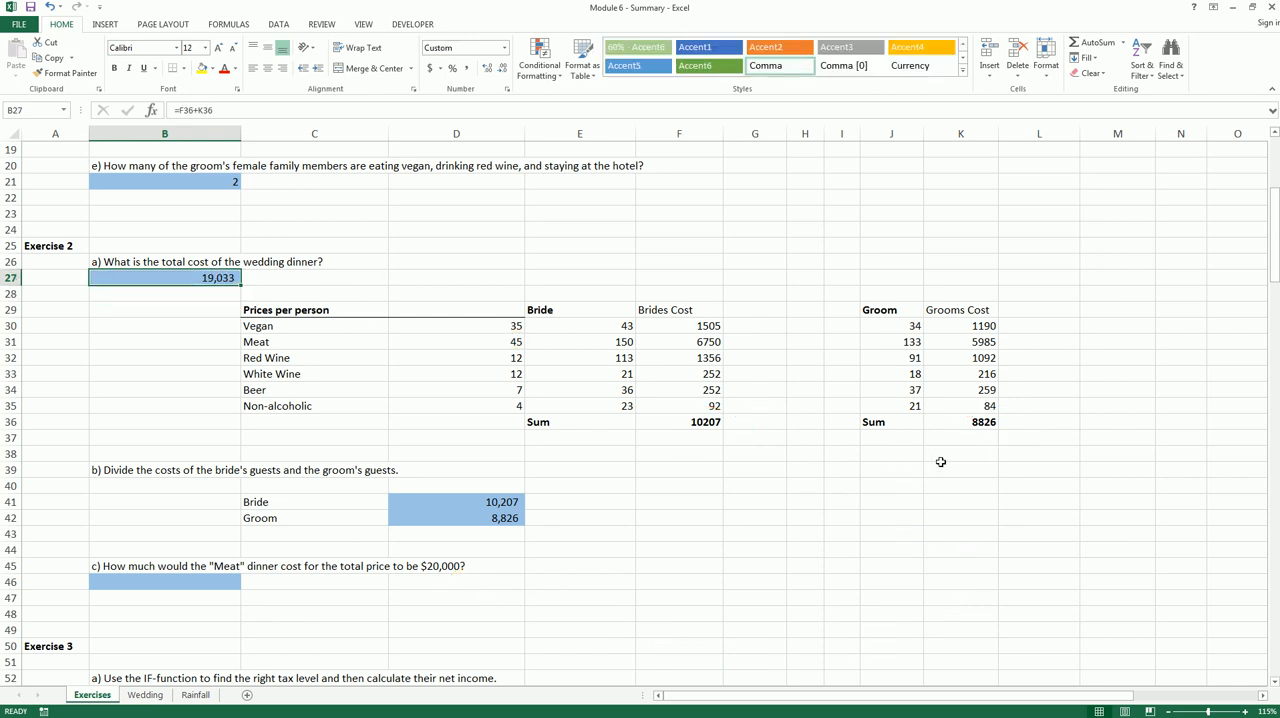
Label J38 Total Cost and add the bride's and groom's sums in K38 with =F36+K36
click(889, 454)
text(Tota)
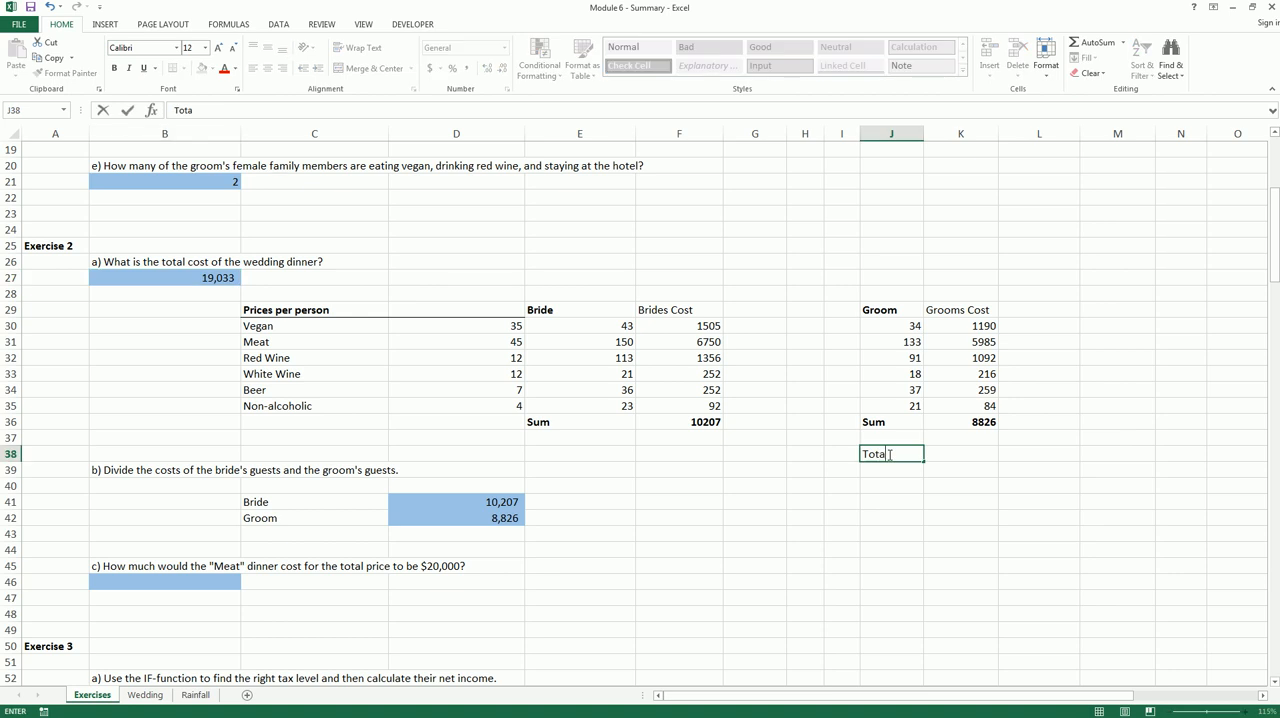
text(l Cost)
key(Tab)
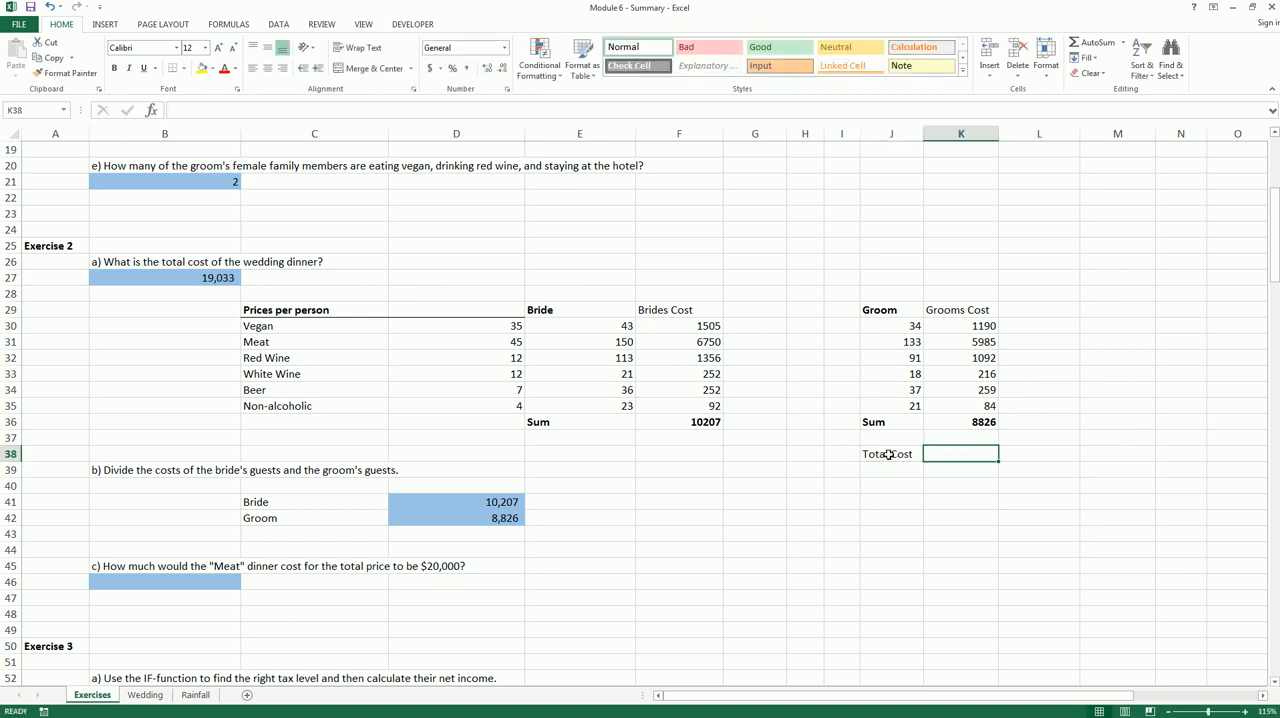
text(=)
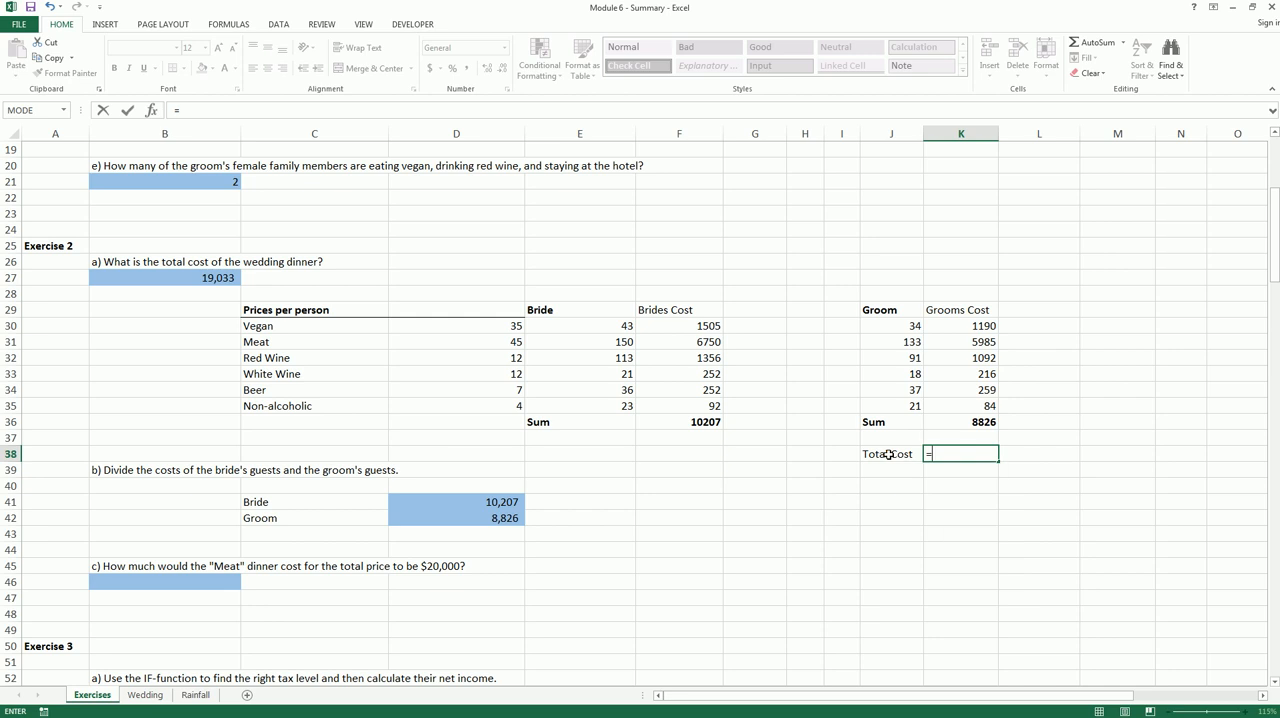
click(666, 424)
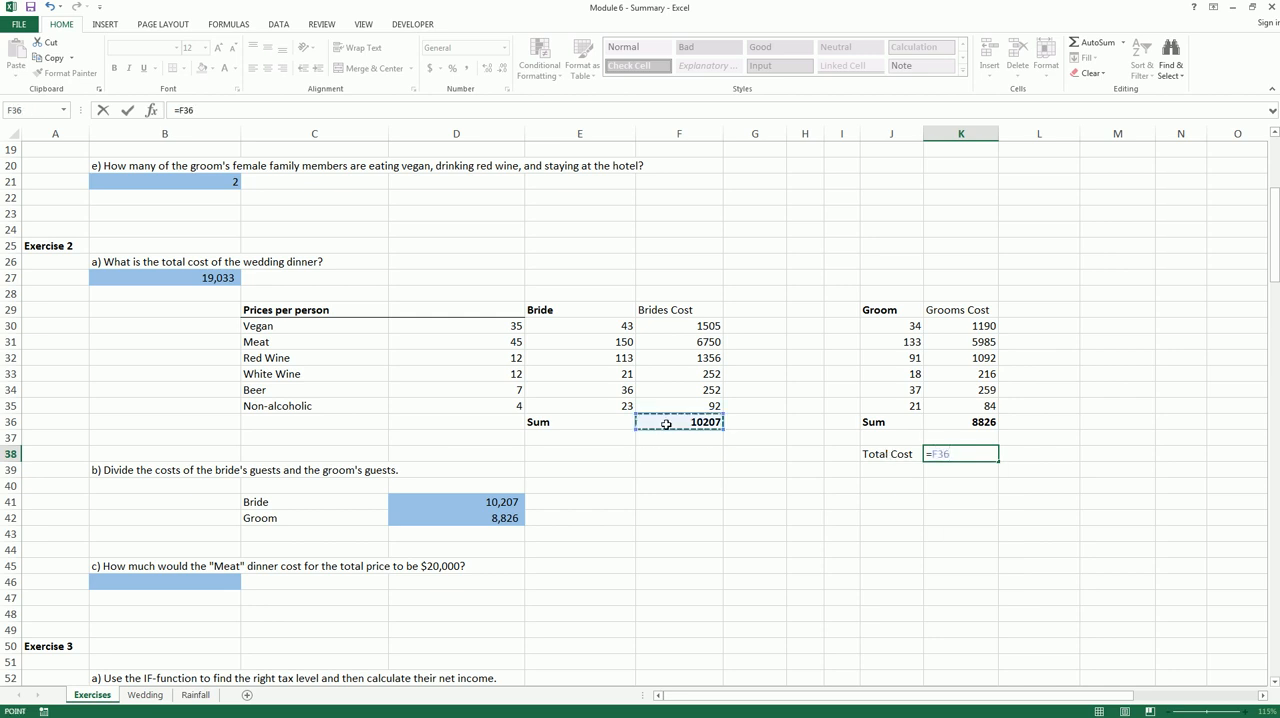
text(+)
click(957, 421)
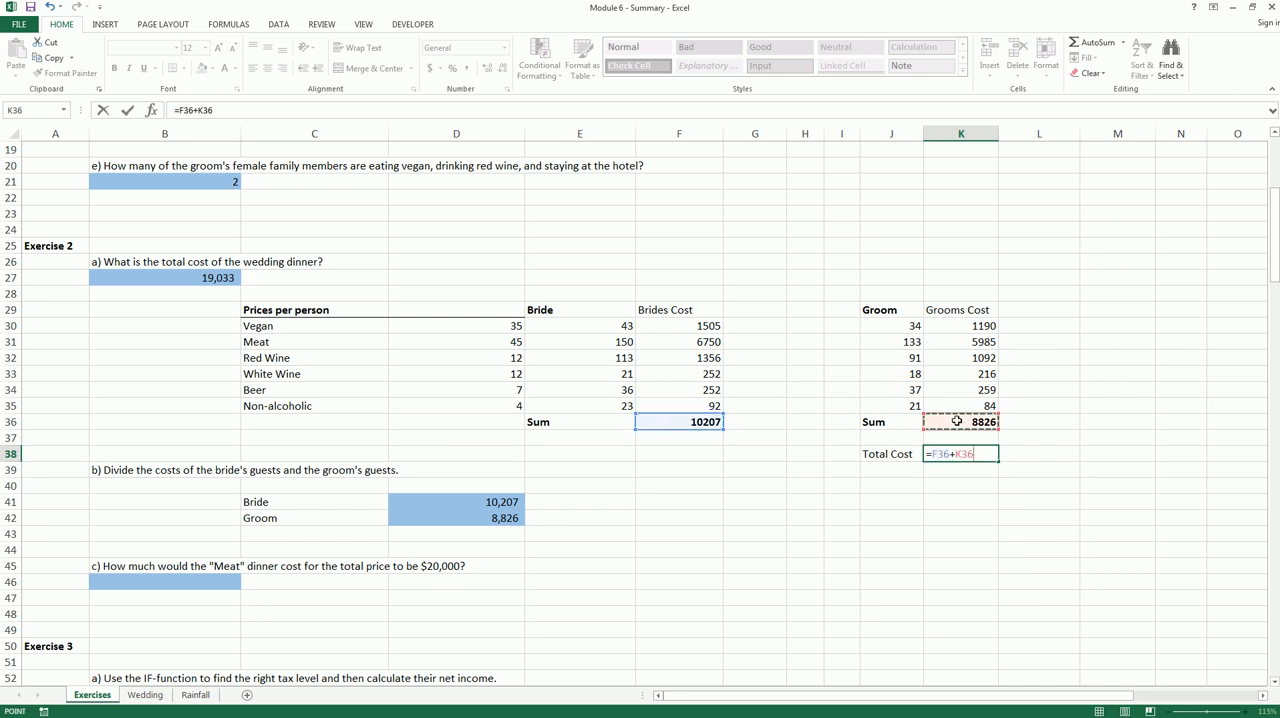
key(Return)
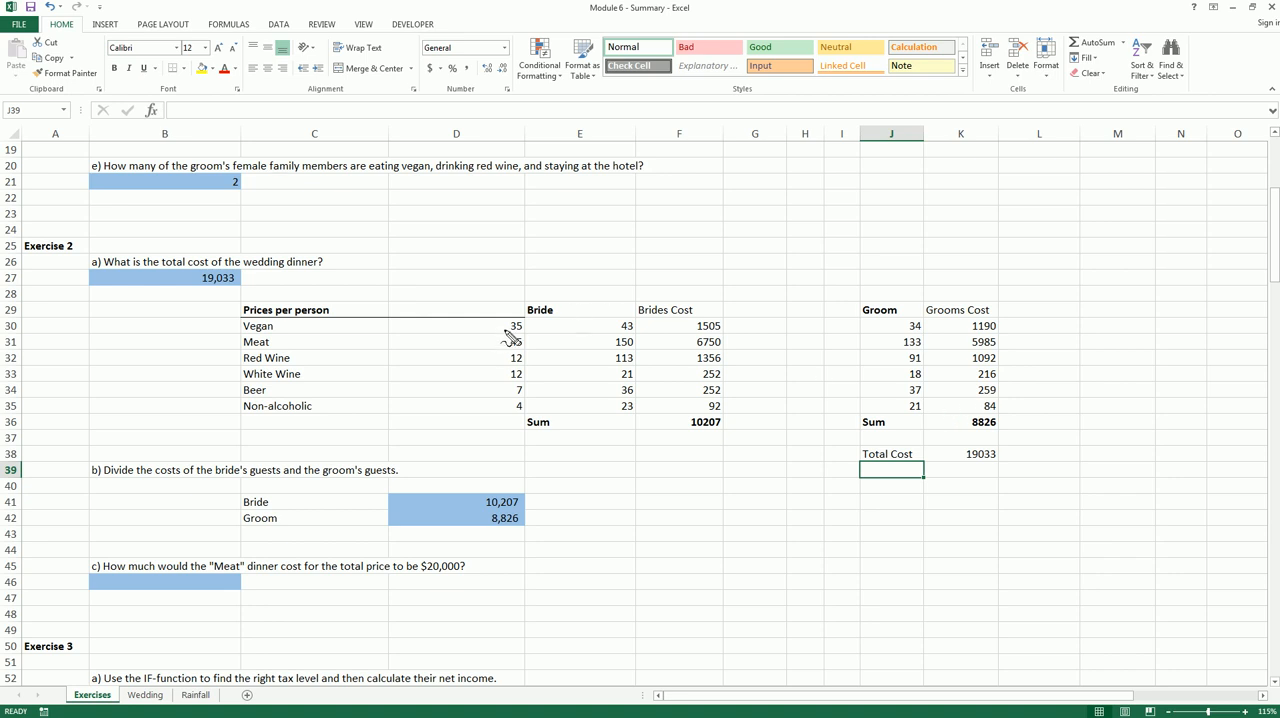
mouse_move(510, 337)
mouse_down()
mouse_move(520, 358)
mouse_move(510, 335)
mouse_up()
mouse_move(957, 453)
mouse_down()
mouse_move(1005, 447)
mouse_move(978, 478)
mouse_move(952, 448)
mouse_up()
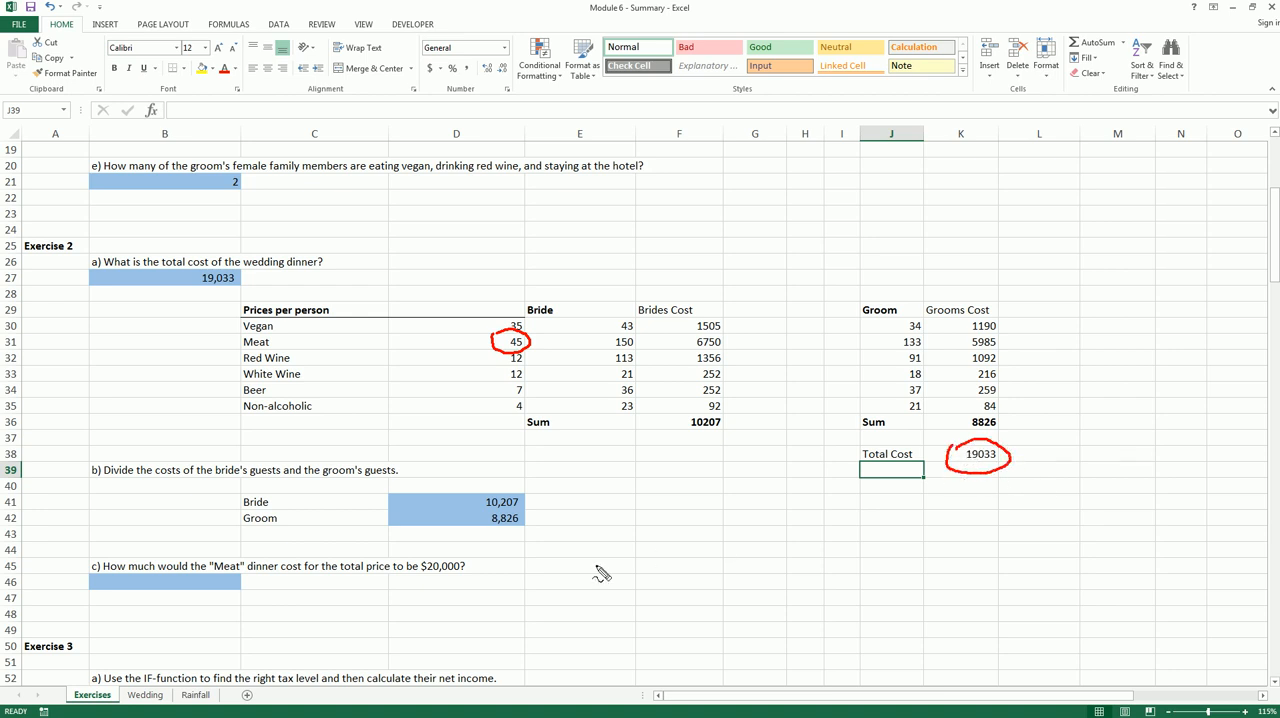
mouse_move(428, 565)
mouse_down()
mouse_move(470, 580)
mouse_move(428, 560)
mouse_up()
key(Escape)
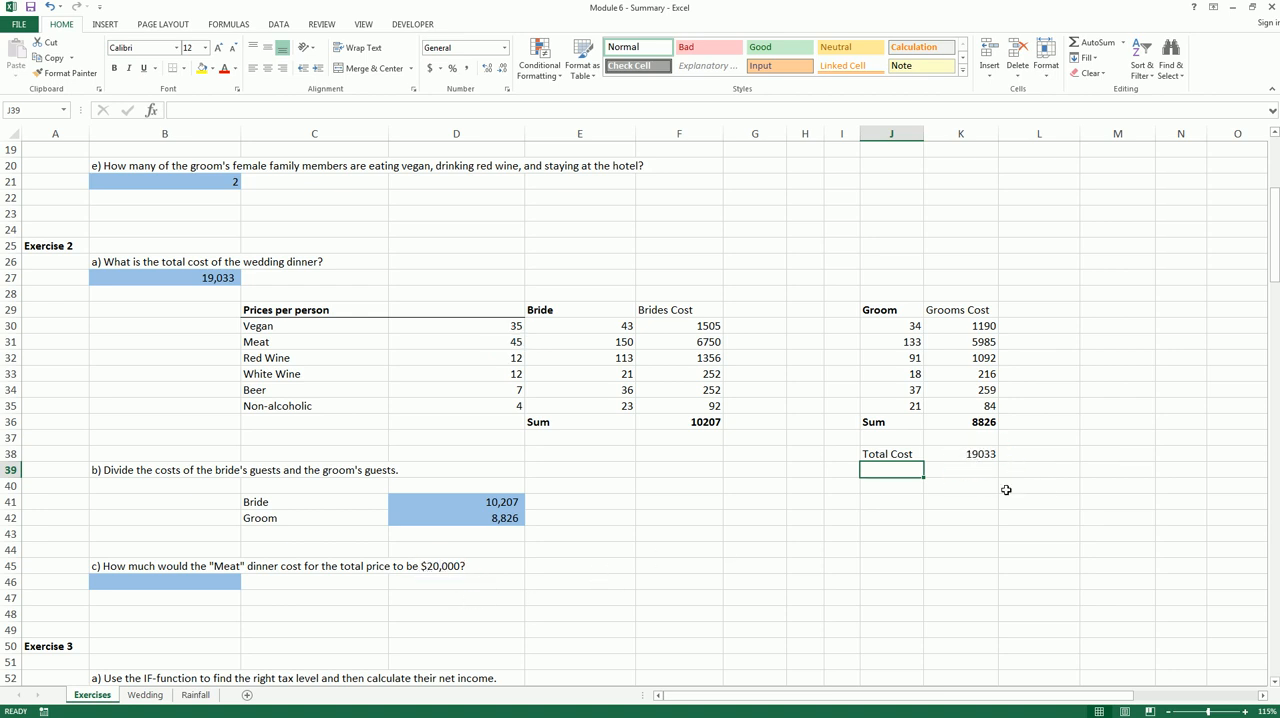
Run Goal Seek to set the total cost in K38 to 20000 by changing the Meat price in D31
click(286, 26)
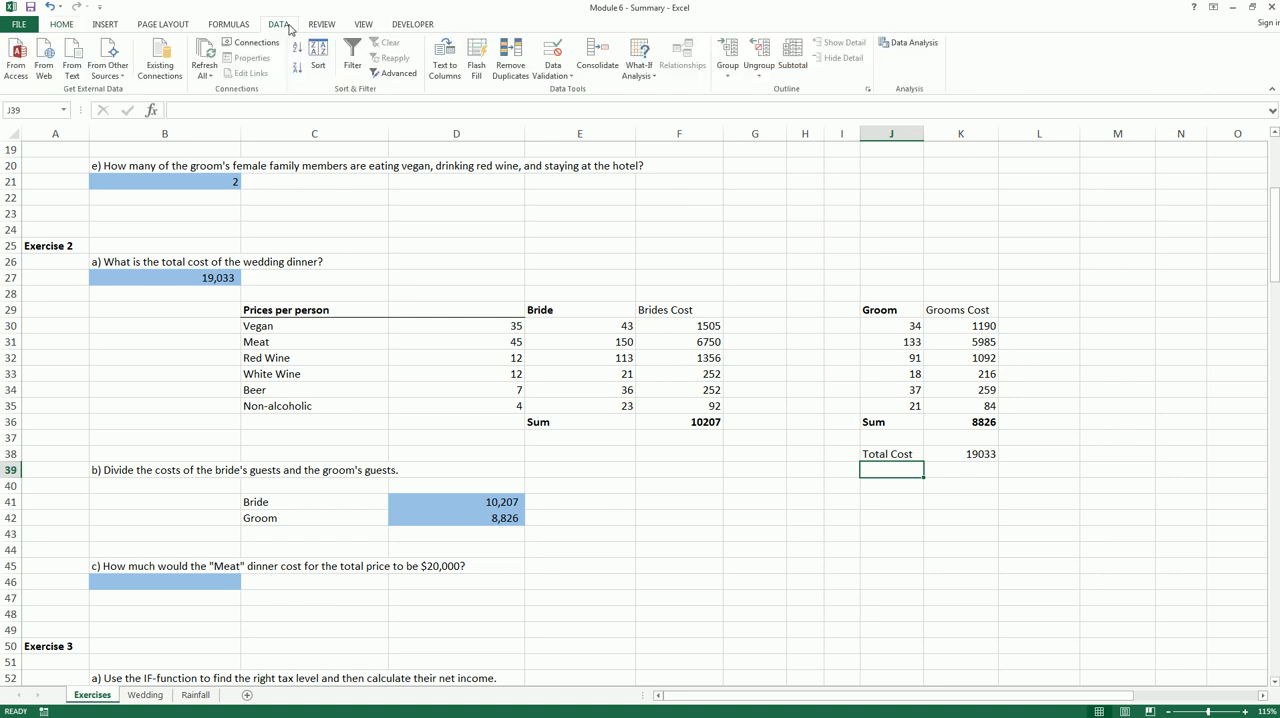
click(631, 80)
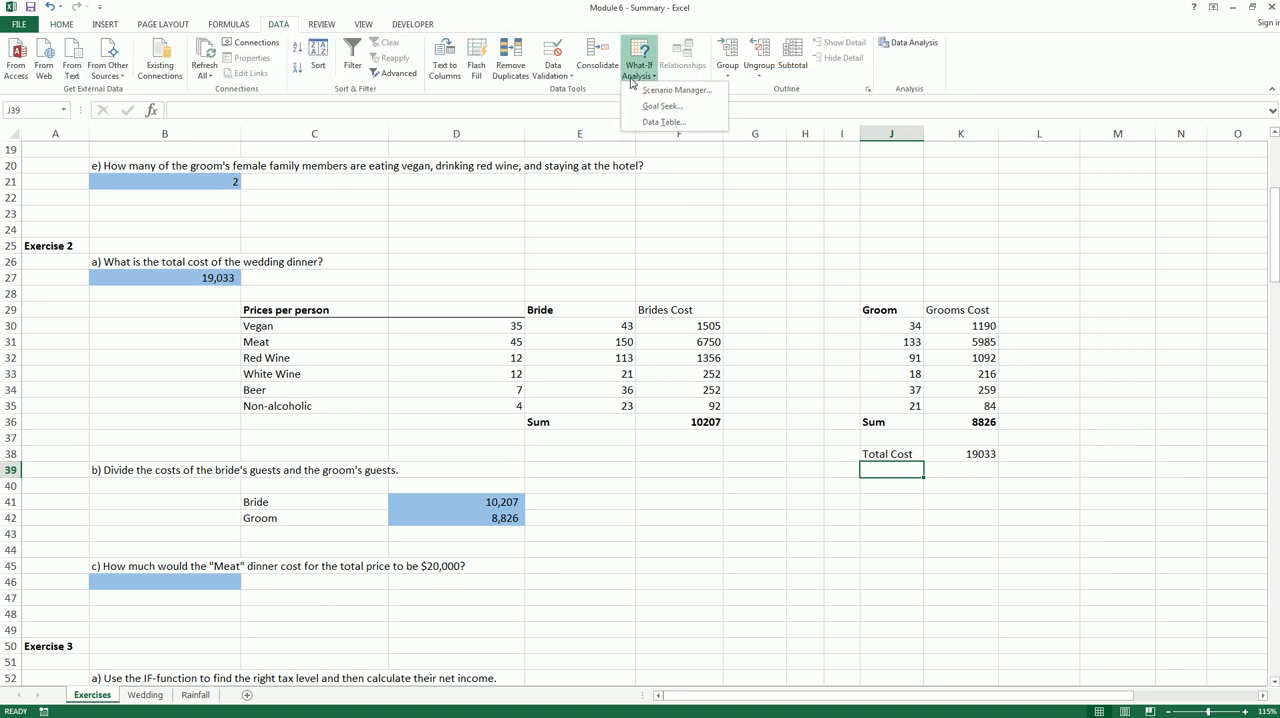
click(658, 106)
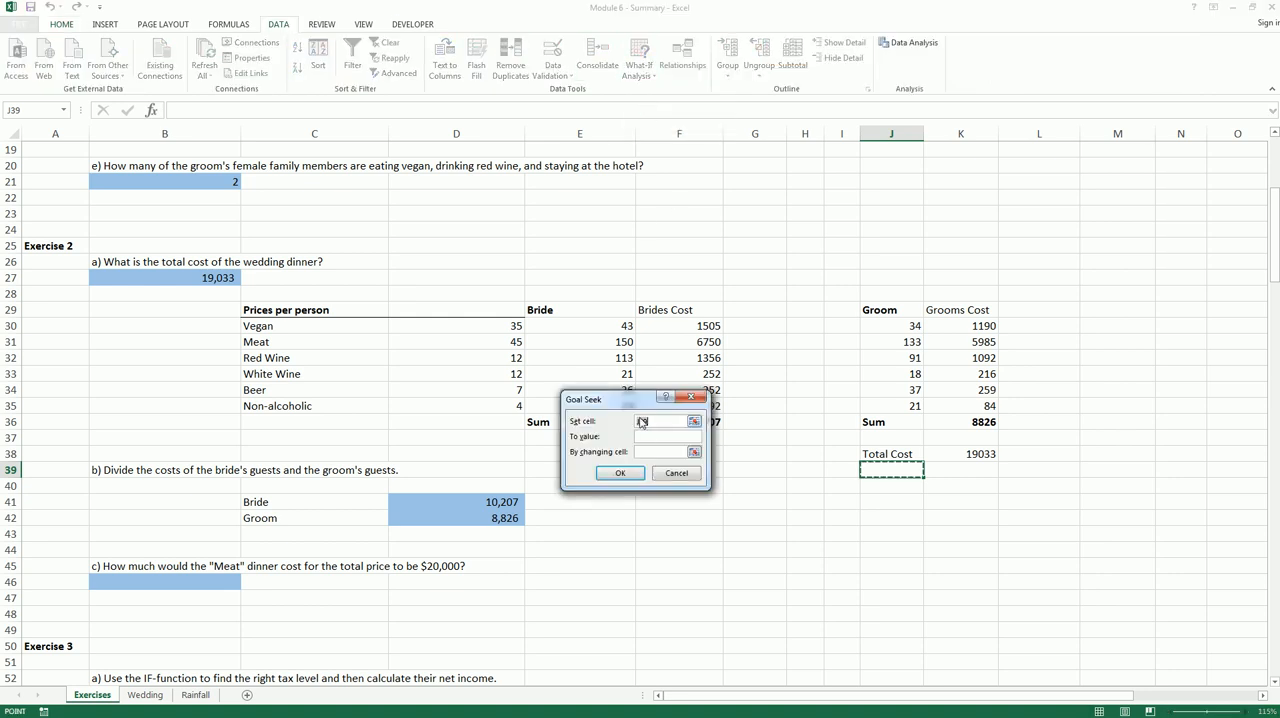
drag(600, 399, 654, 503)
click(948, 454)
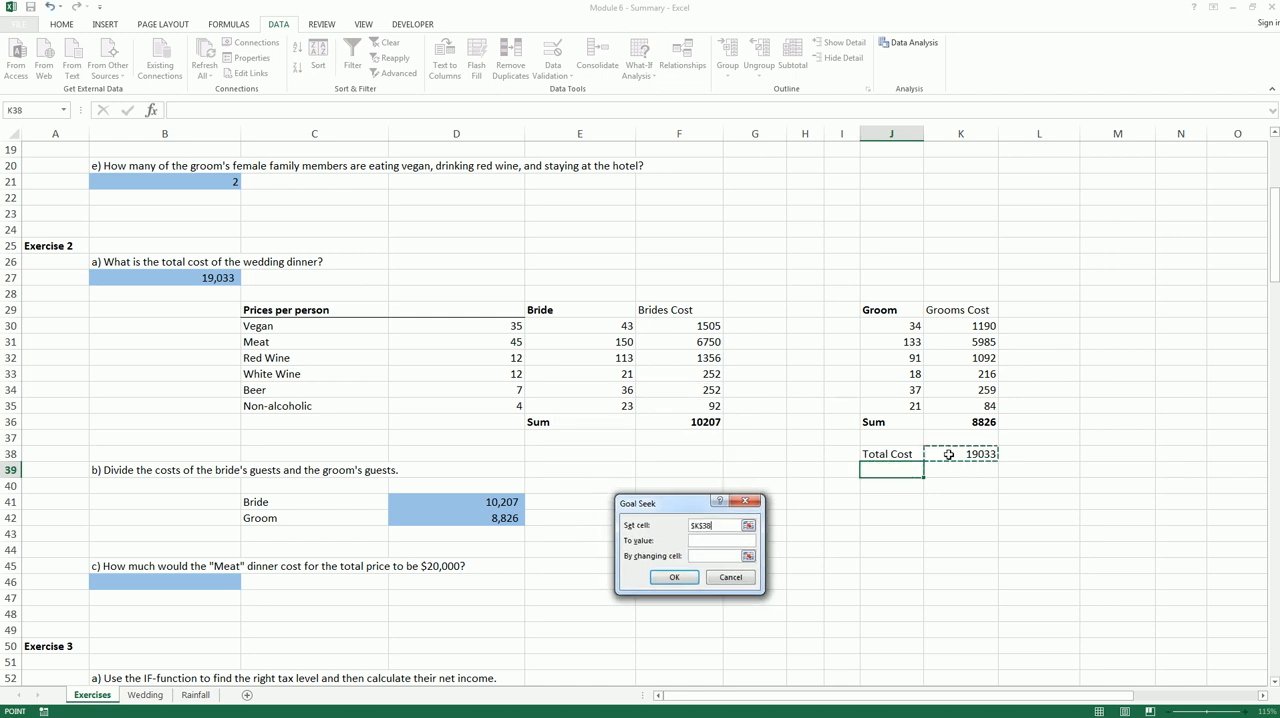
click(755, 541)
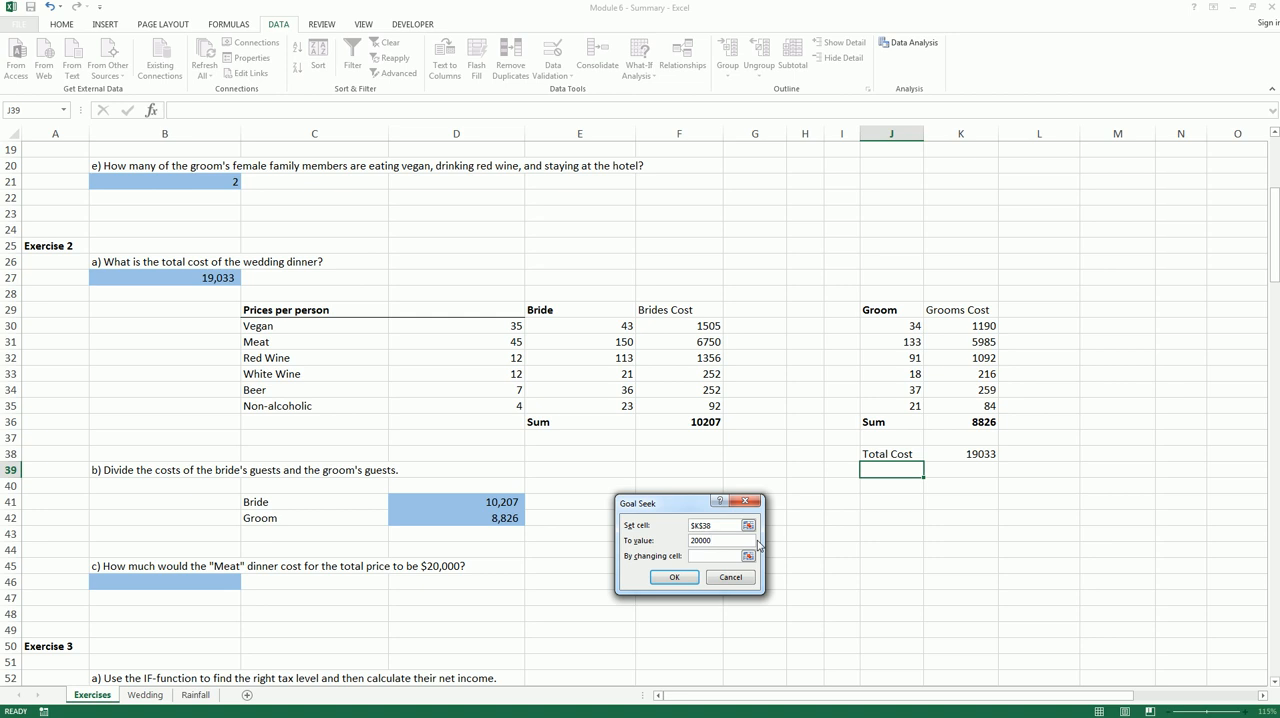
text(20000)
click(724, 556)
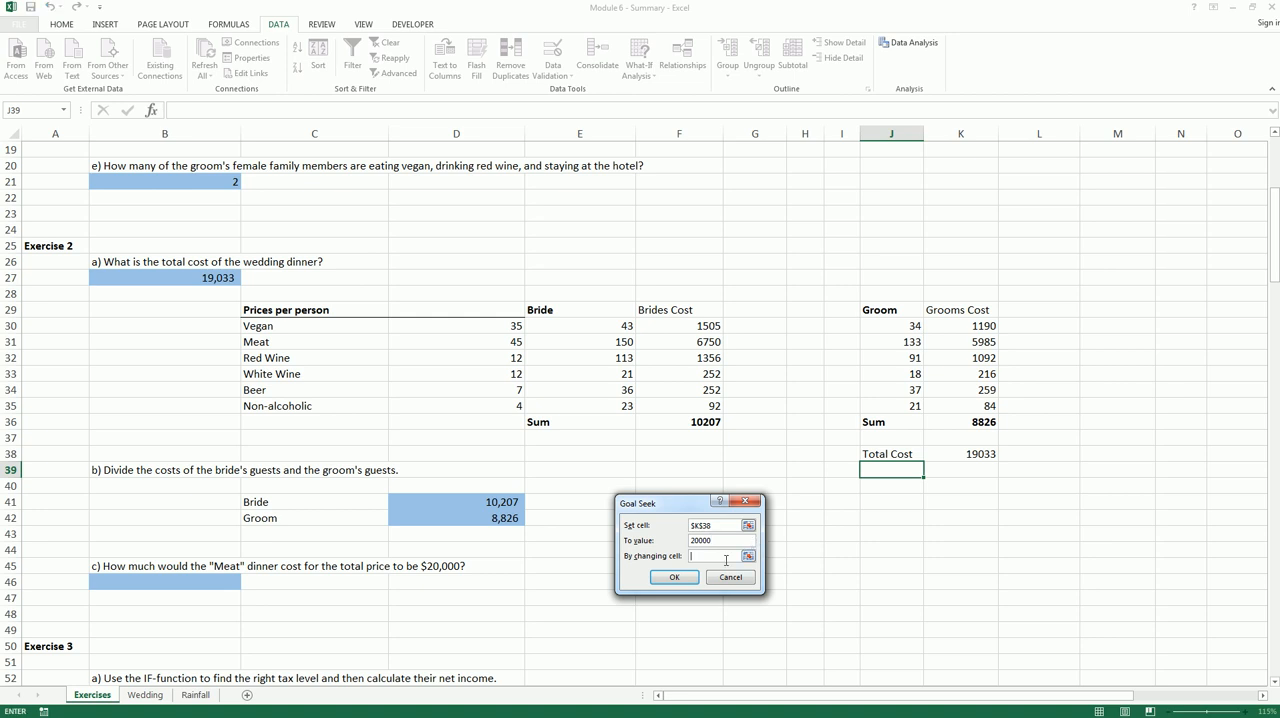
click(511, 343)
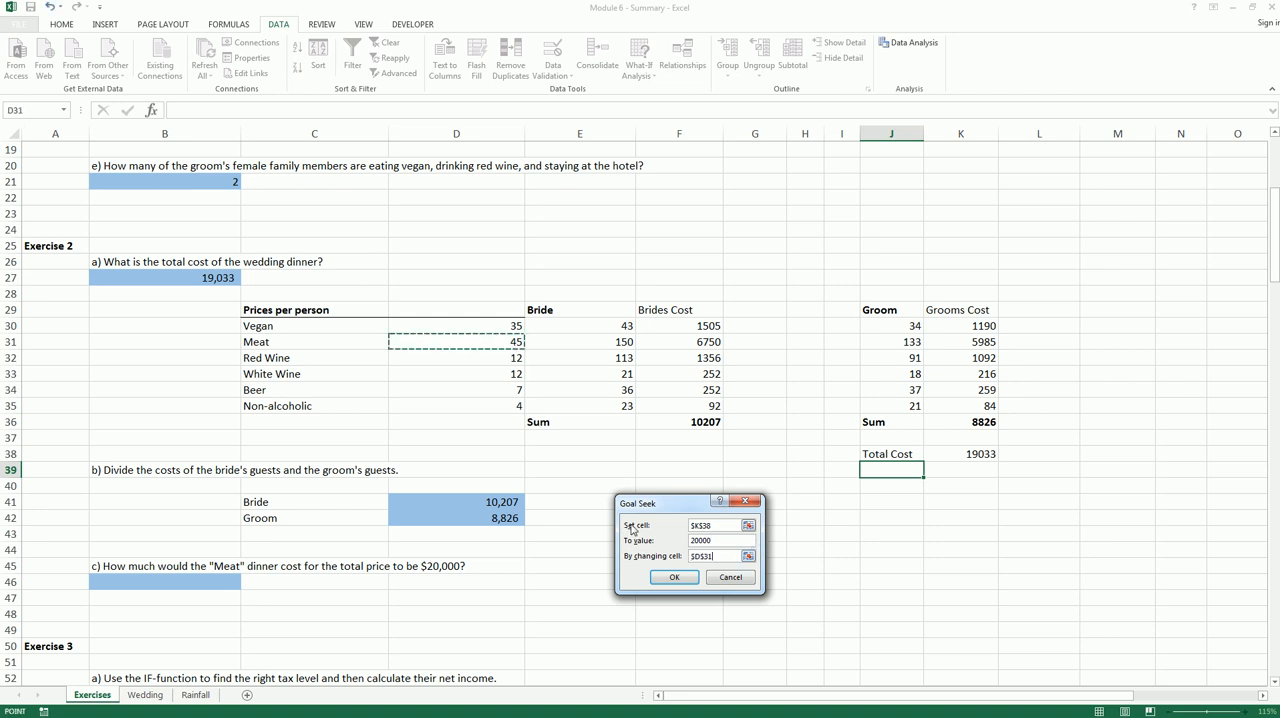
click(673, 577)
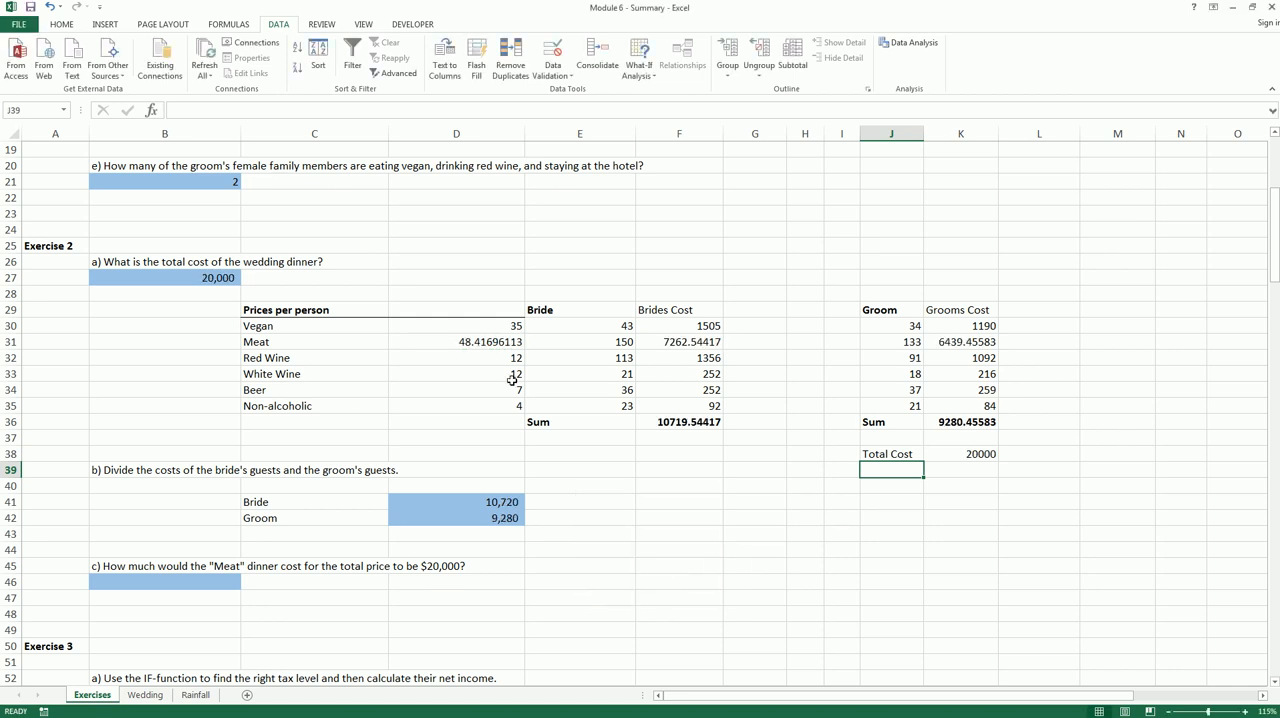
Make the Meat price in D31 bold and answer question c by entering 48.41 in B46
click(503, 344)
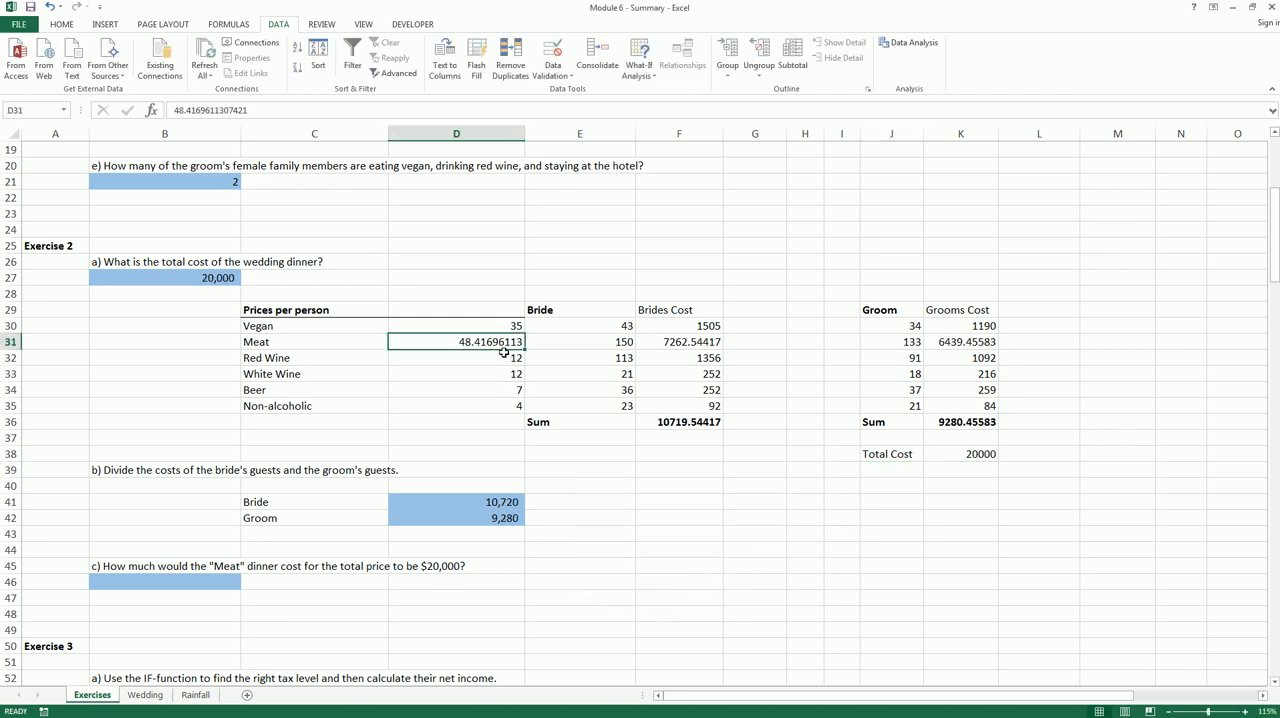
key(ctrl+b)
click(220, 584)
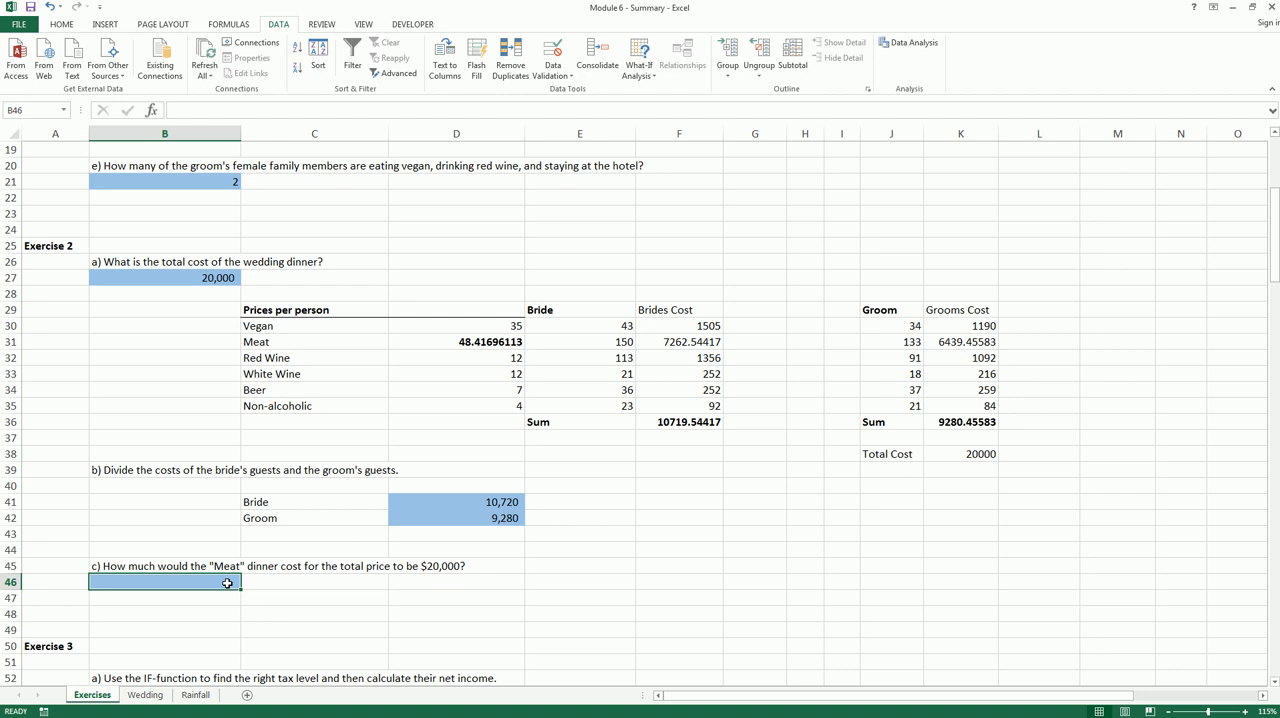
text(48.)
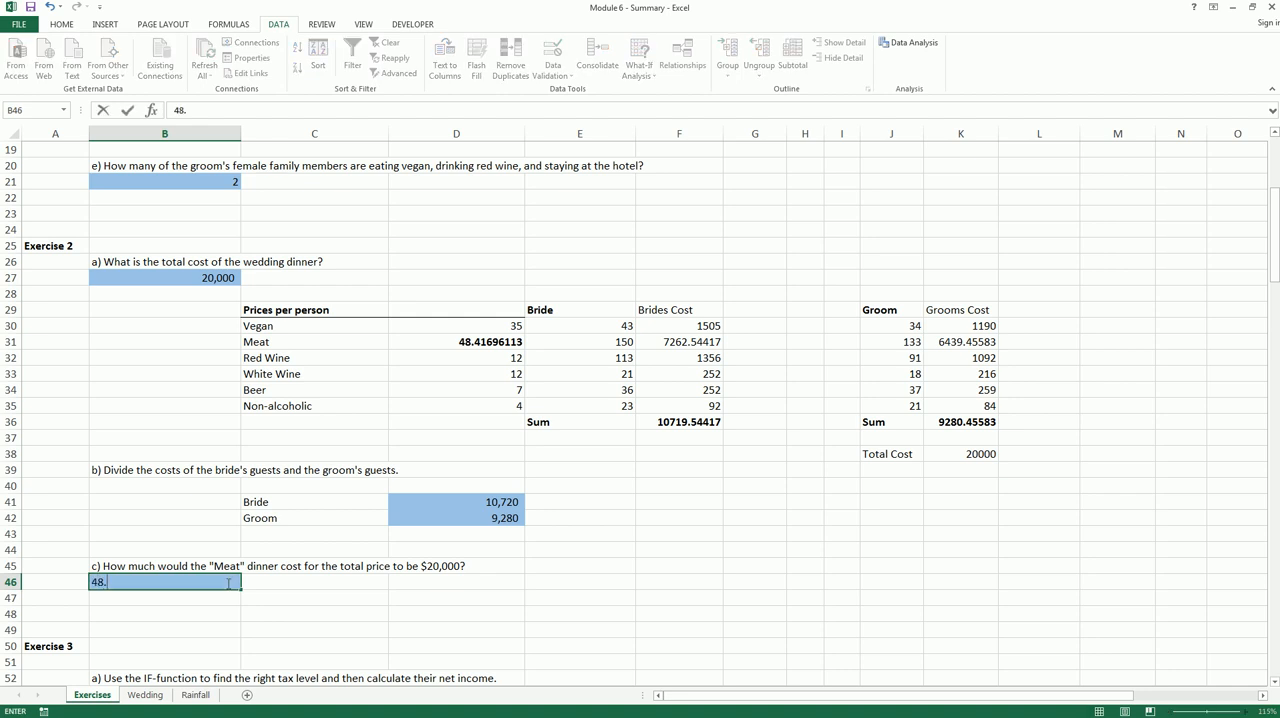
text(41)
key(Return)
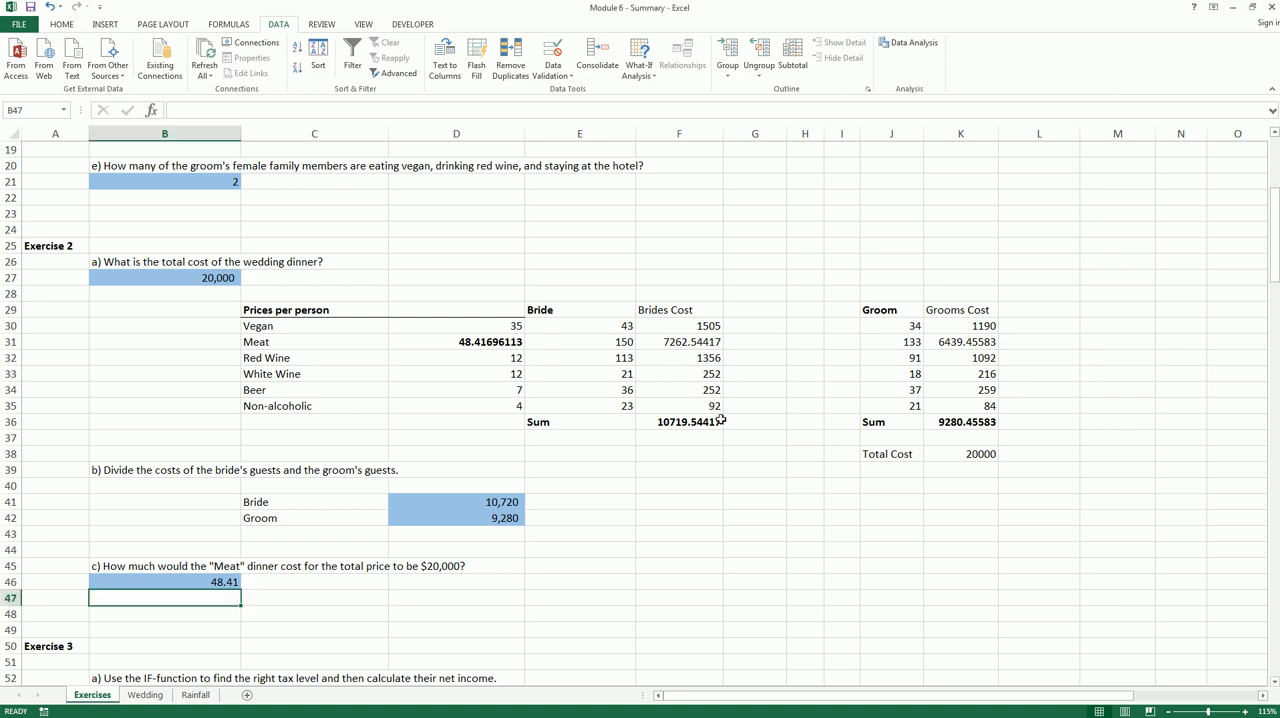
Examine Exercise 3: the income table in B54:F62, the tax levels in B65:C71 and the questions below them
scroll(726, 423, down, 7)
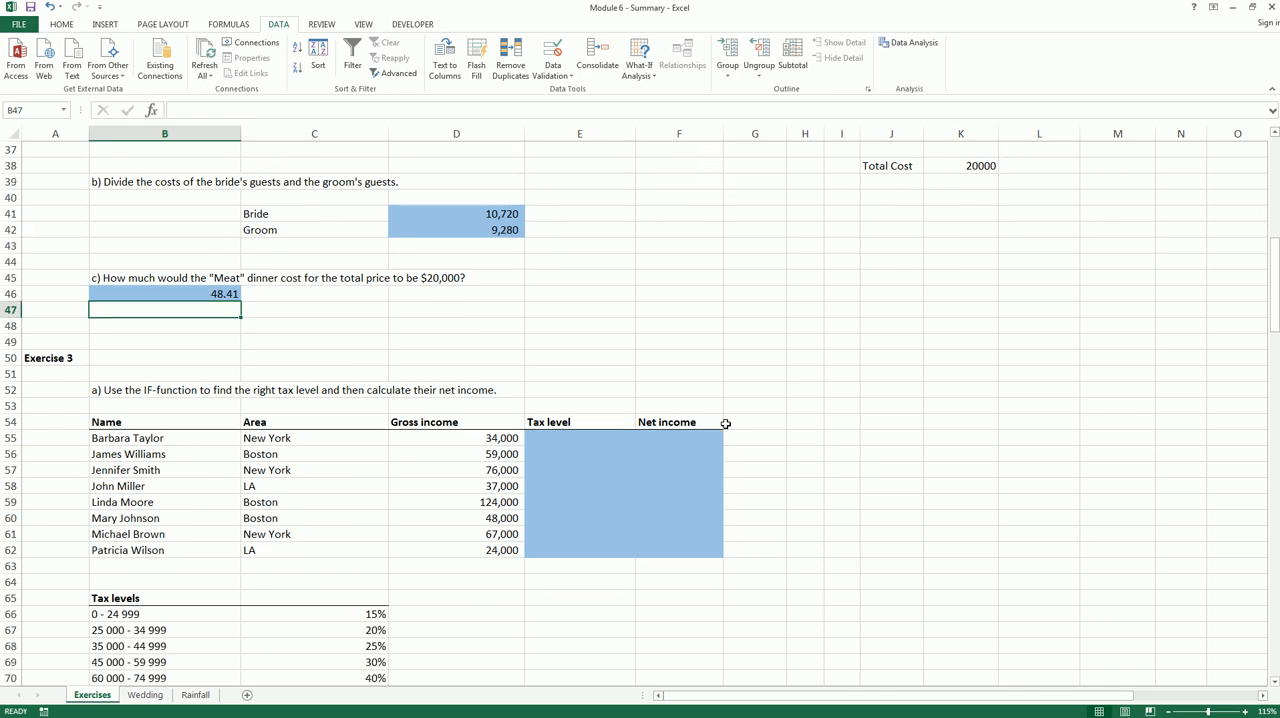
scroll(726, 423, down, 1)
scroll(726, 423, down, 1)
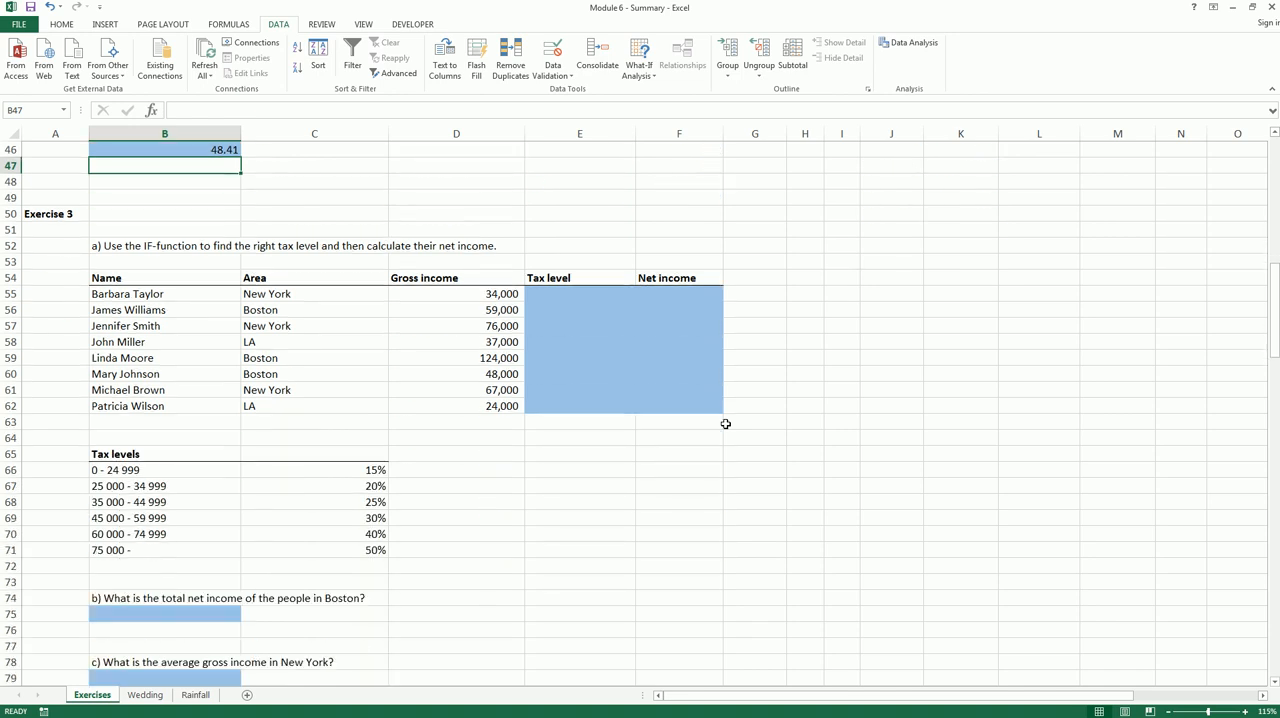
scroll(726, 423, down, 1)
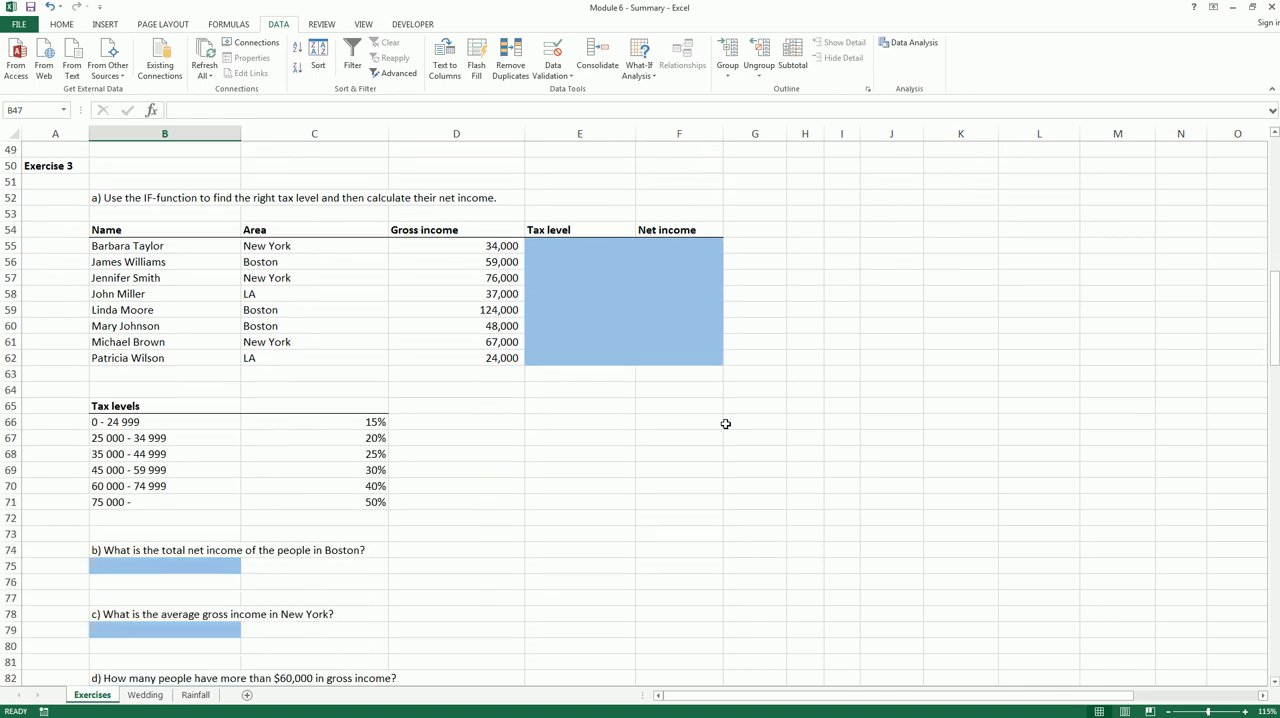
scroll(726, 423, down, 1)
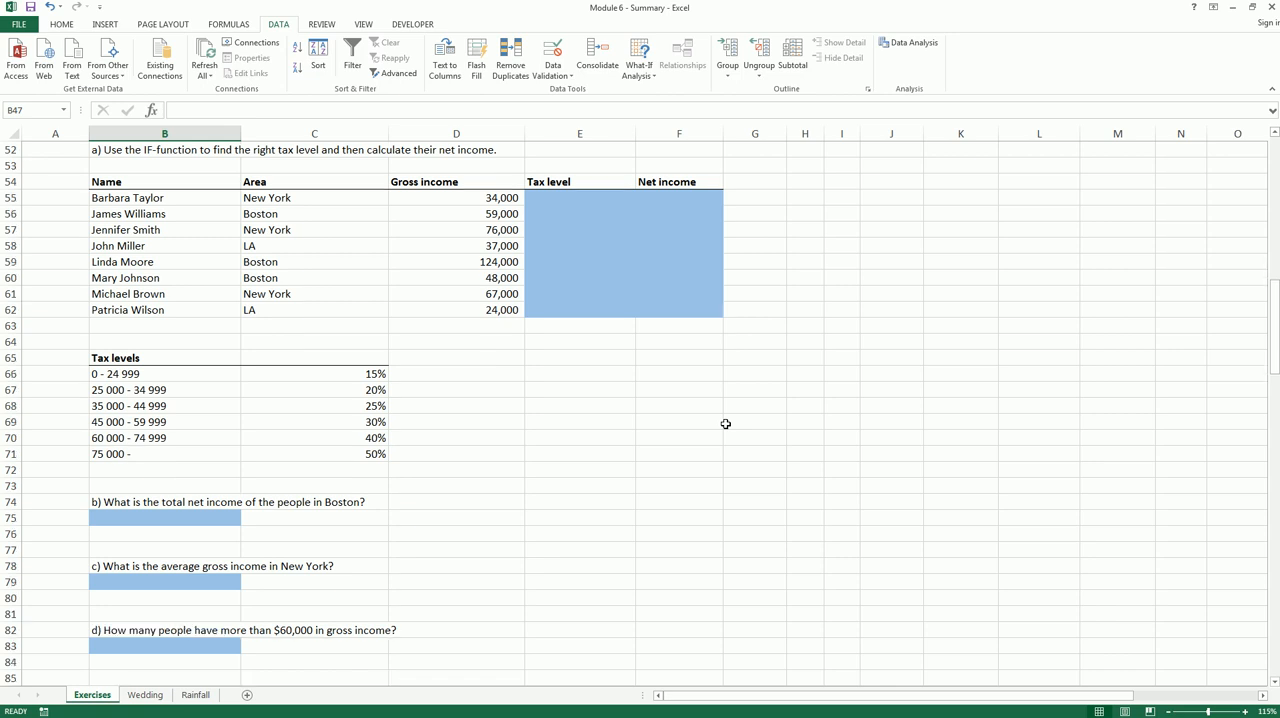
scroll(726, 423, up, 1)
click(121, 246)
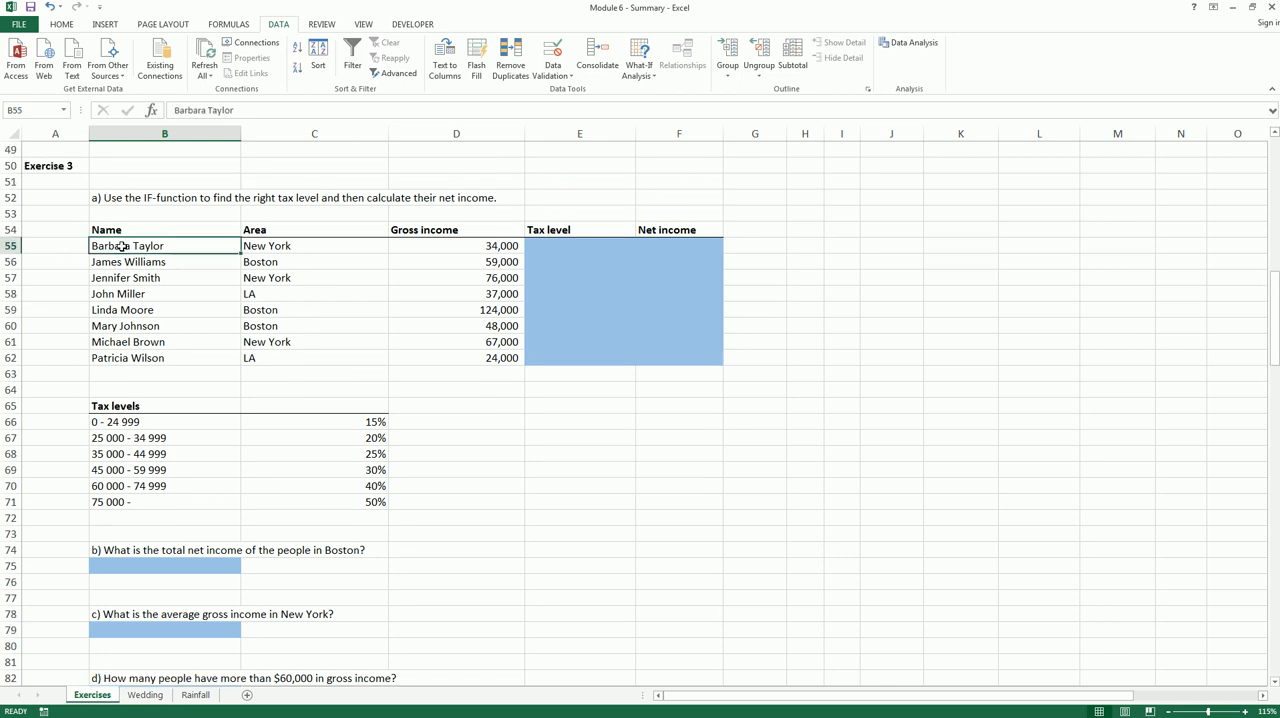
drag(121, 246, 121, 348)
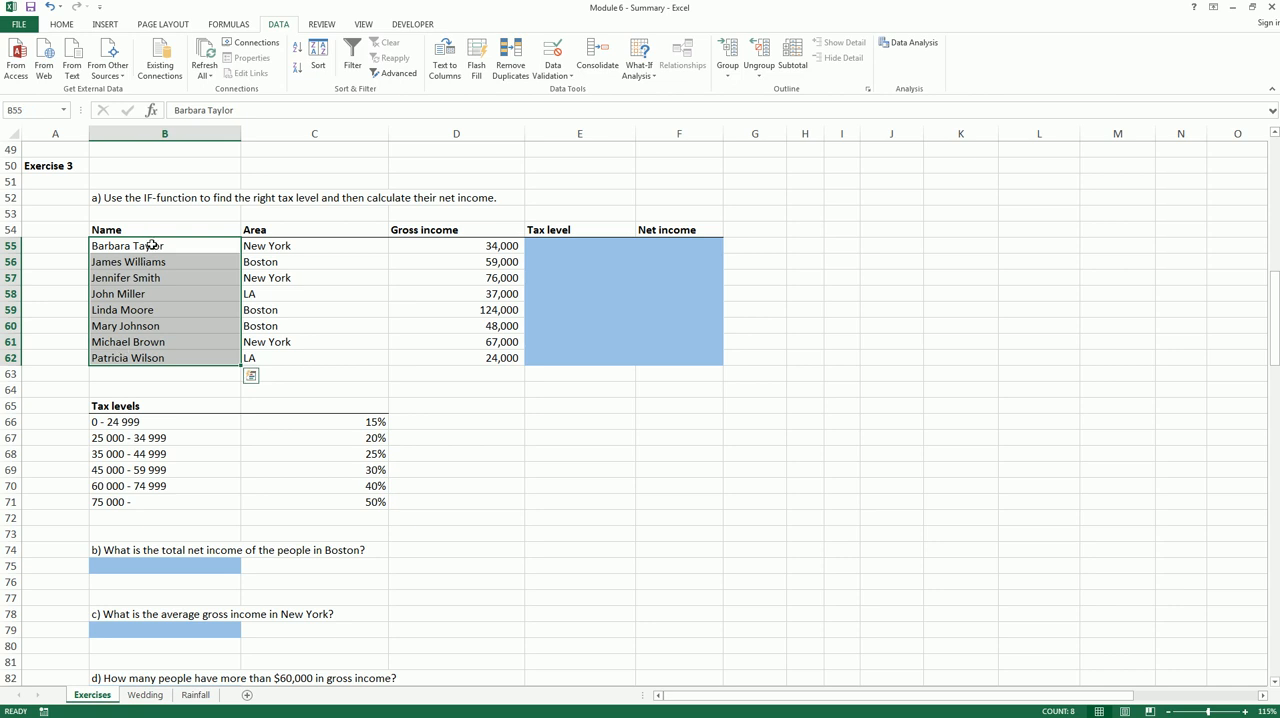
drag(270, 250, 271, 353)
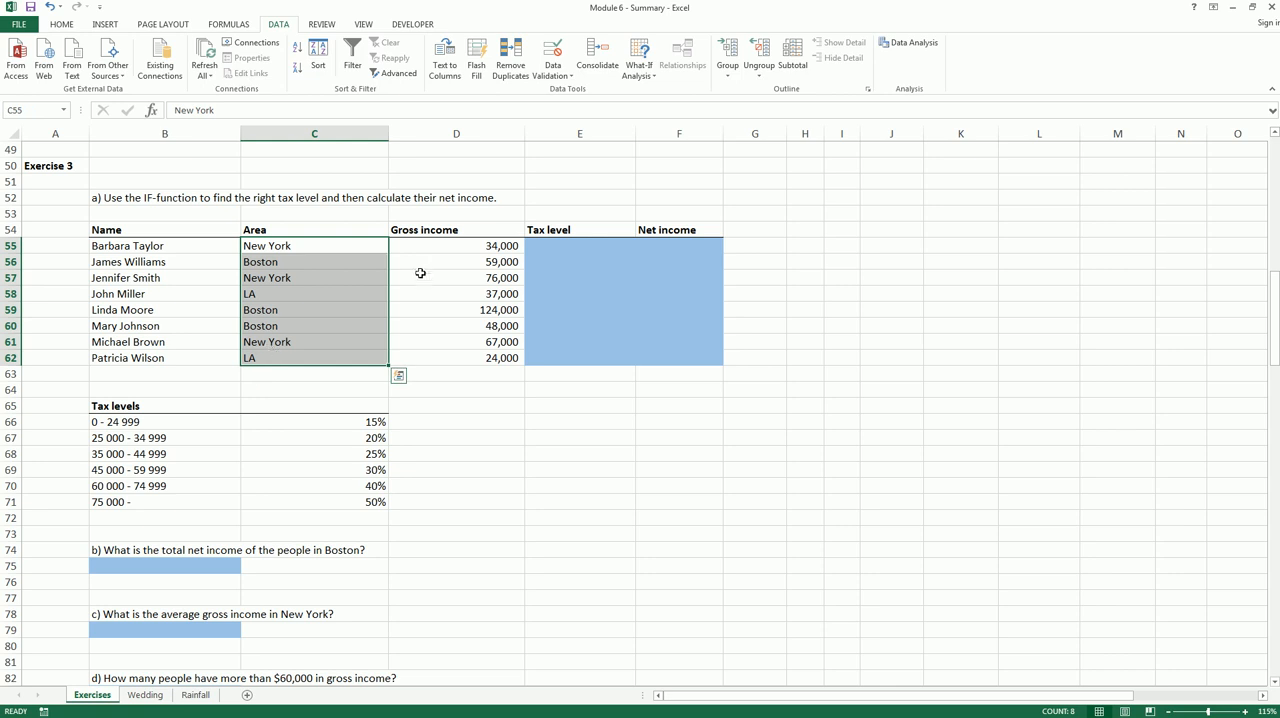
drag(456, 246, 467, 360)
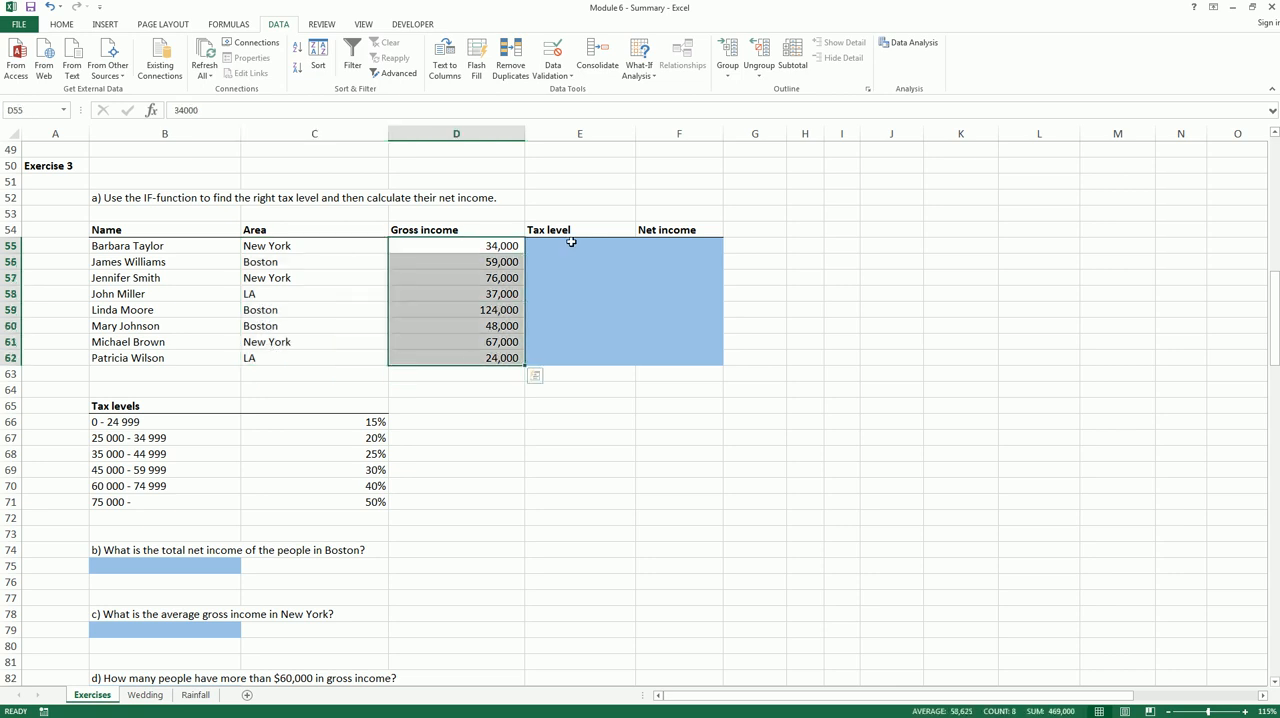
click(572, 250)
drag(572, 250, 658, 358)
drag(172, 406, 333, 495)
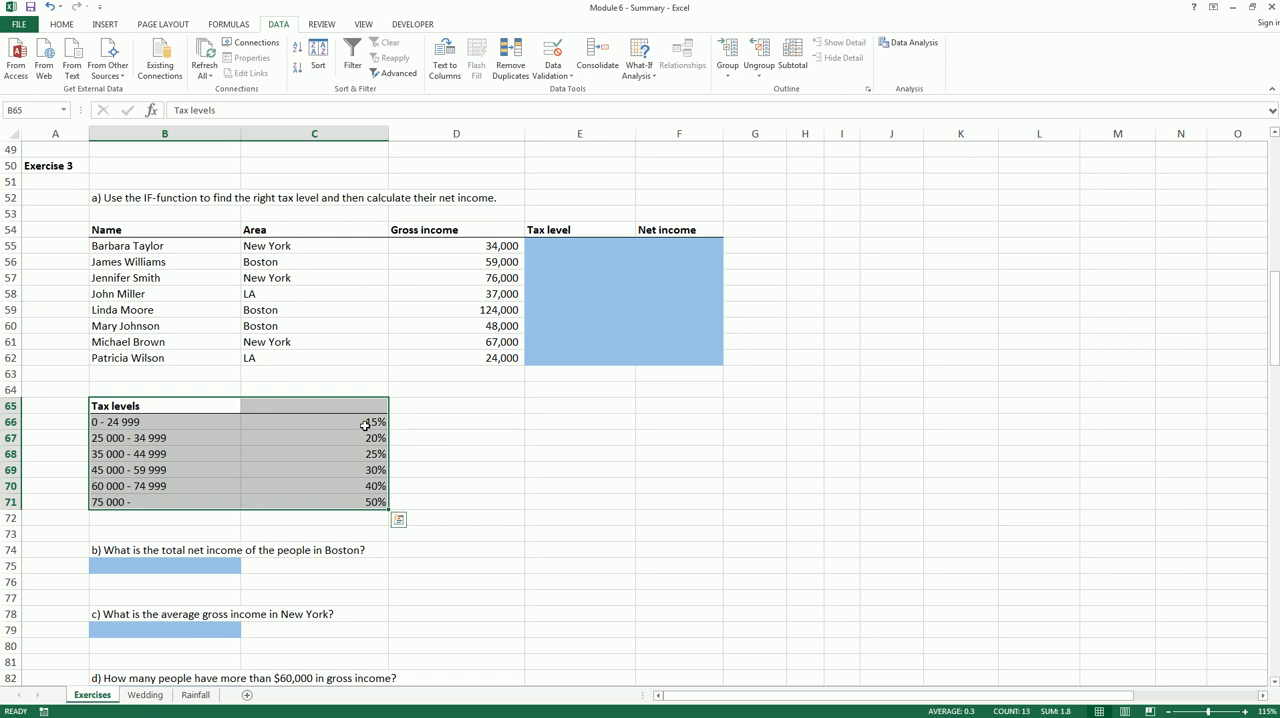
drag(362, 430, 360, 503)
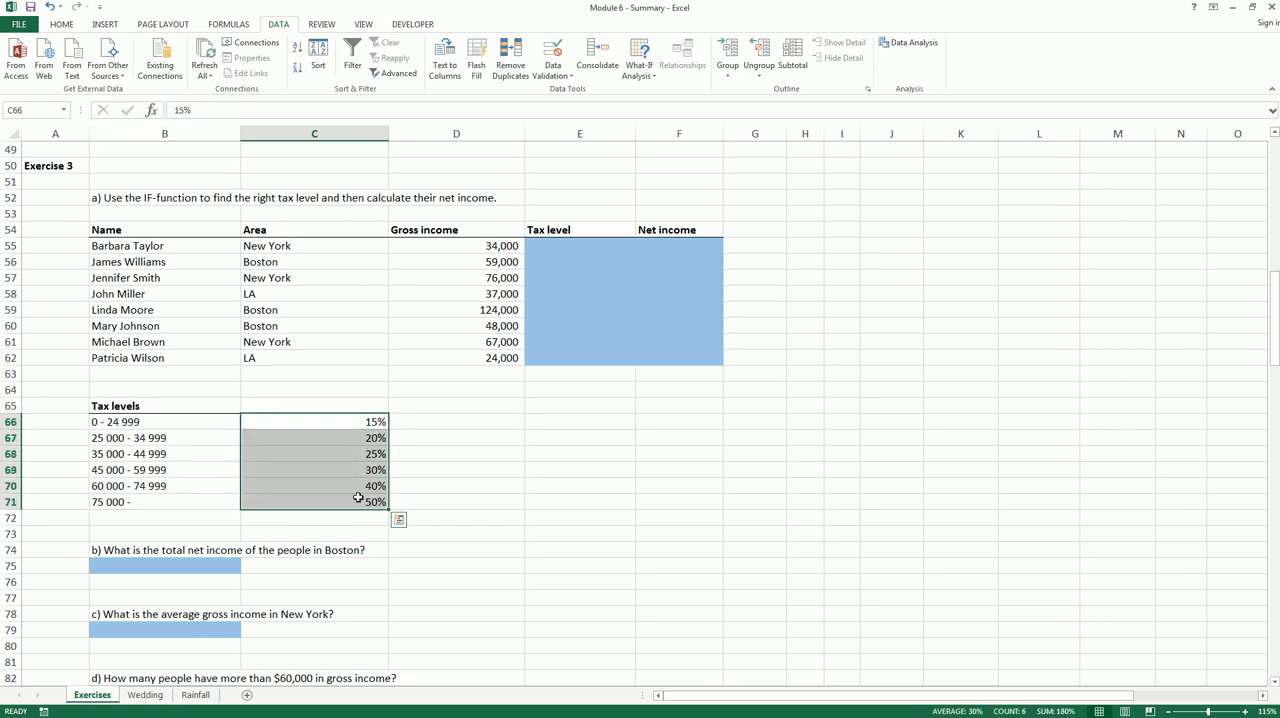
click(352, 484)
click(218, 564)
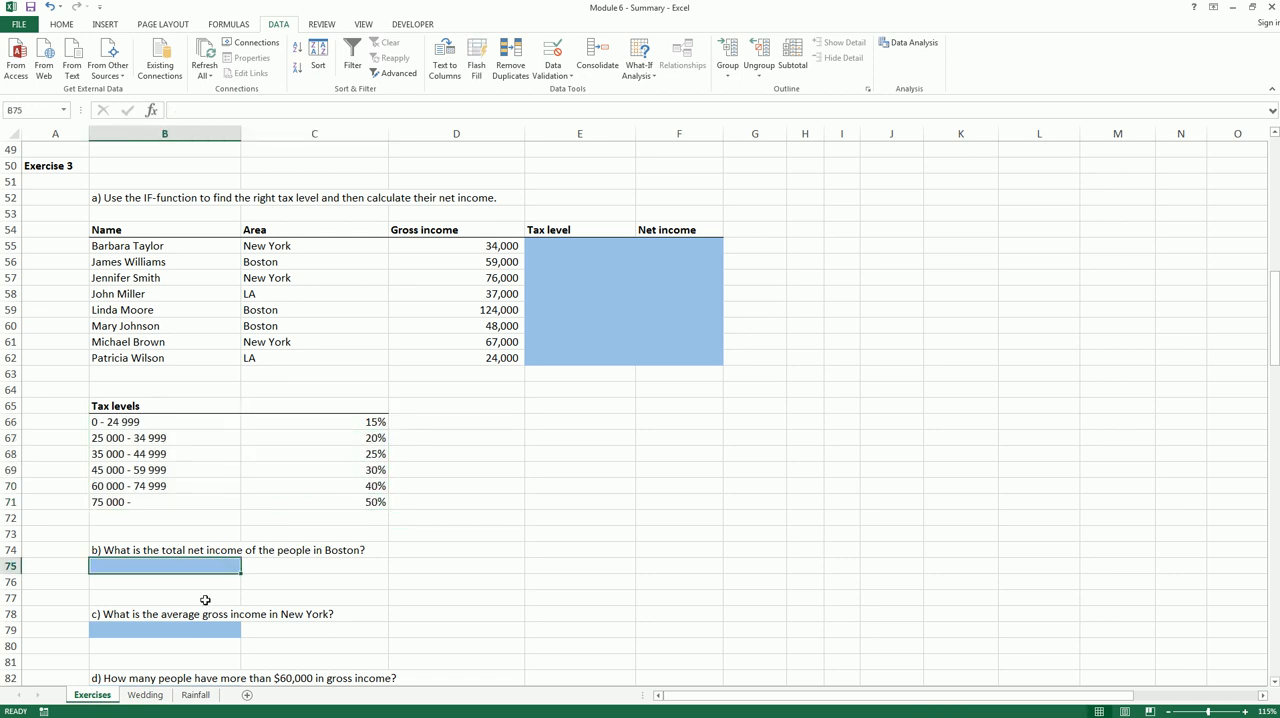
Examine the blank tax level and net income cells E55:F62 and compare the gross income in D55 with the tax levels in B66:C71
click(194, 352)
drag(595, 247, 691, 354)
click(688, 342)
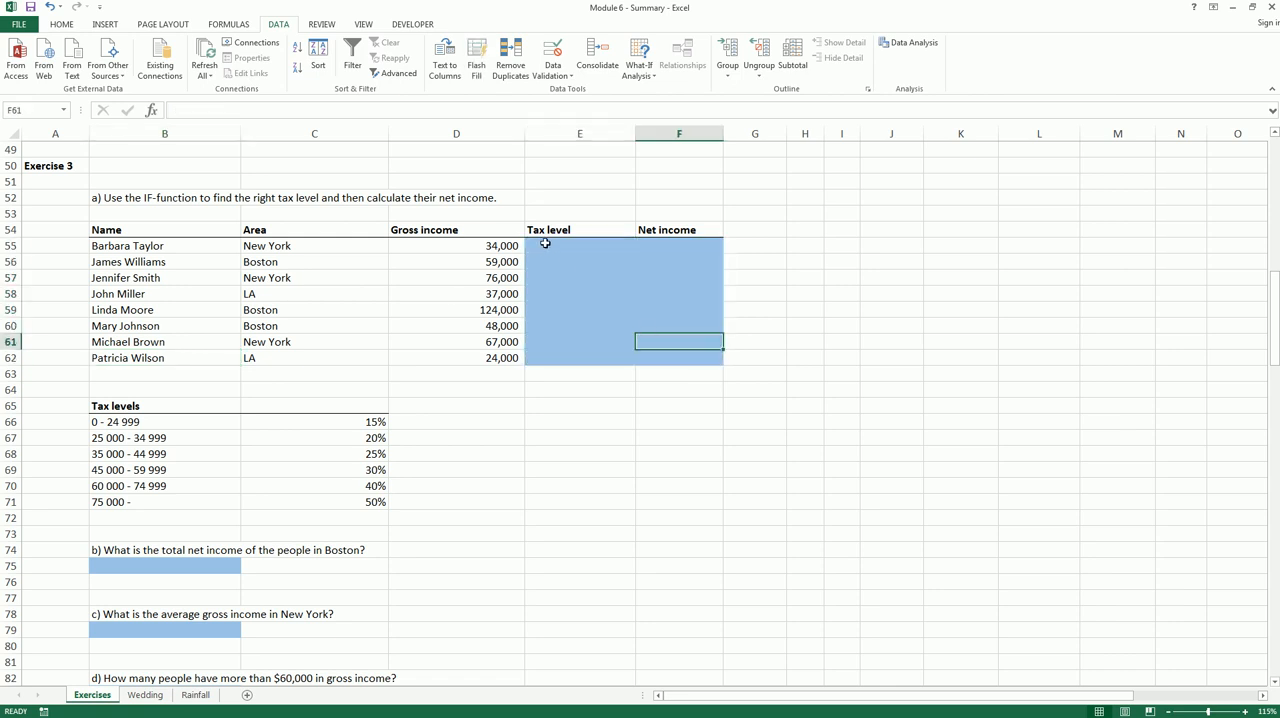
click(538, 245)
click(480, 245)
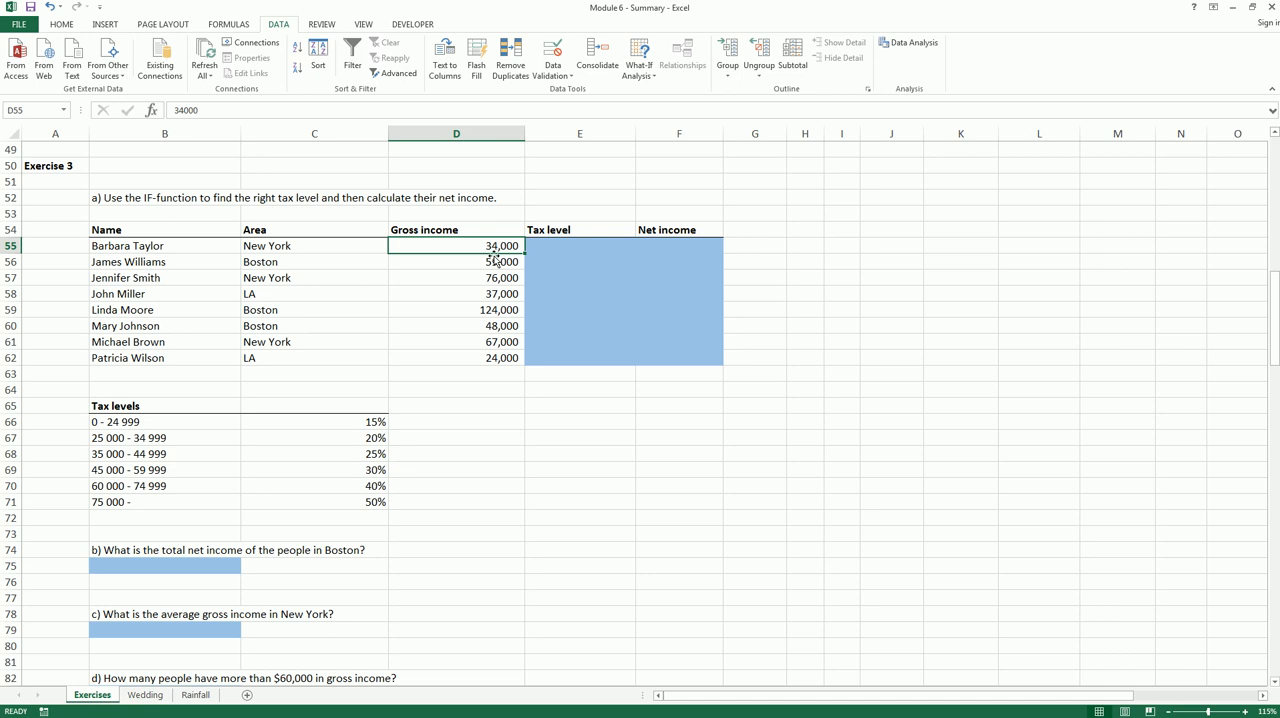
click(122, 444)
click(343, 437)
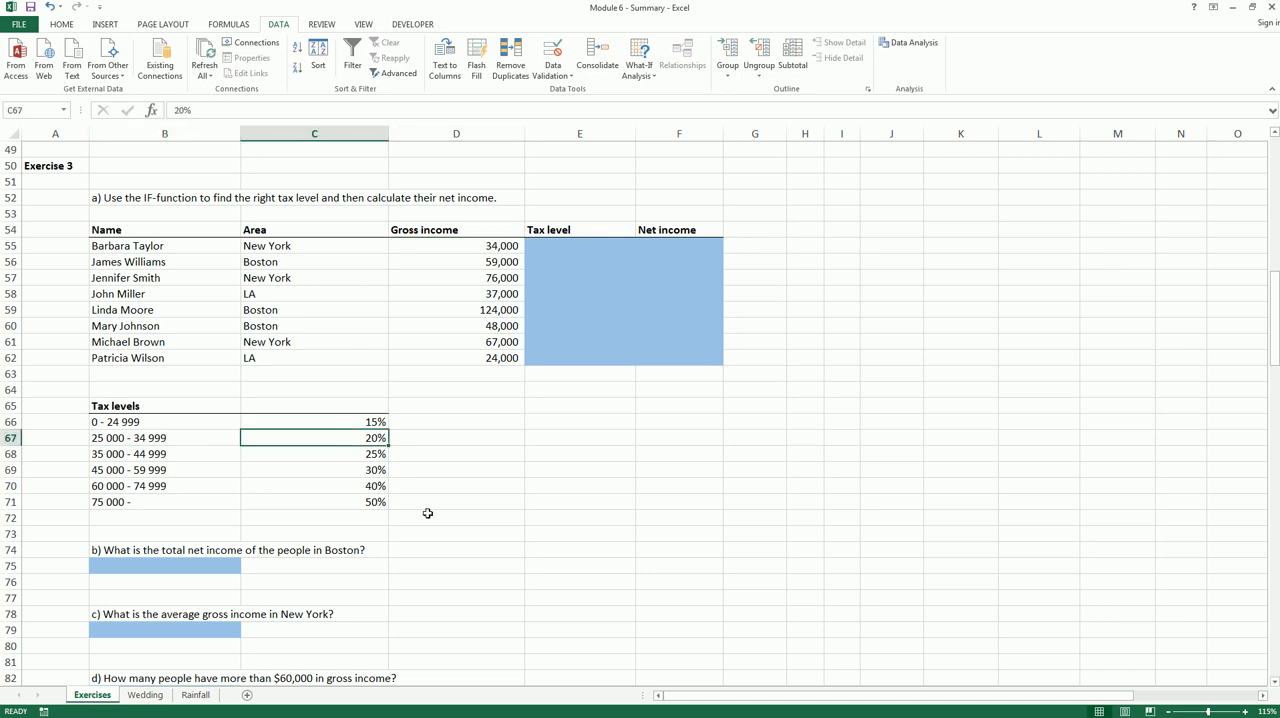
click(587, 248)
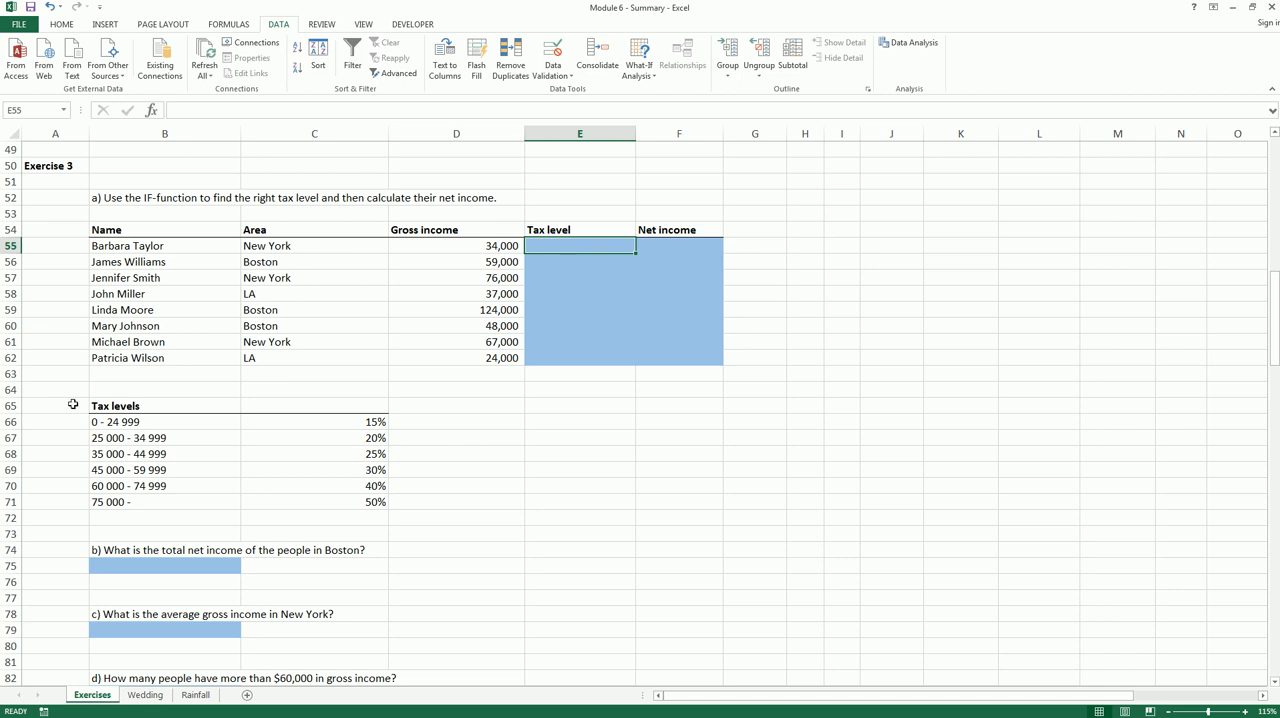
drag(130, 421, 357, 505)
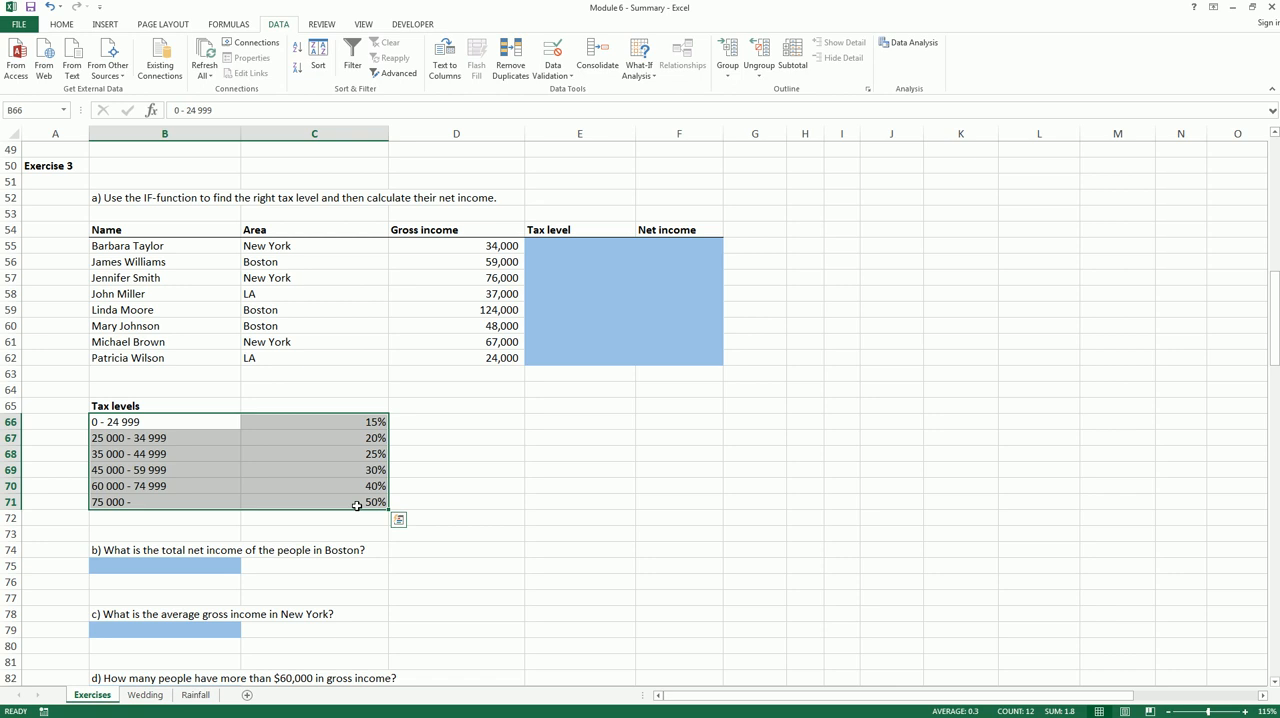
Start an IF formula in E55 that tests whether the gross income in D55 is less than 25000
click(605, 248)
text(=i)
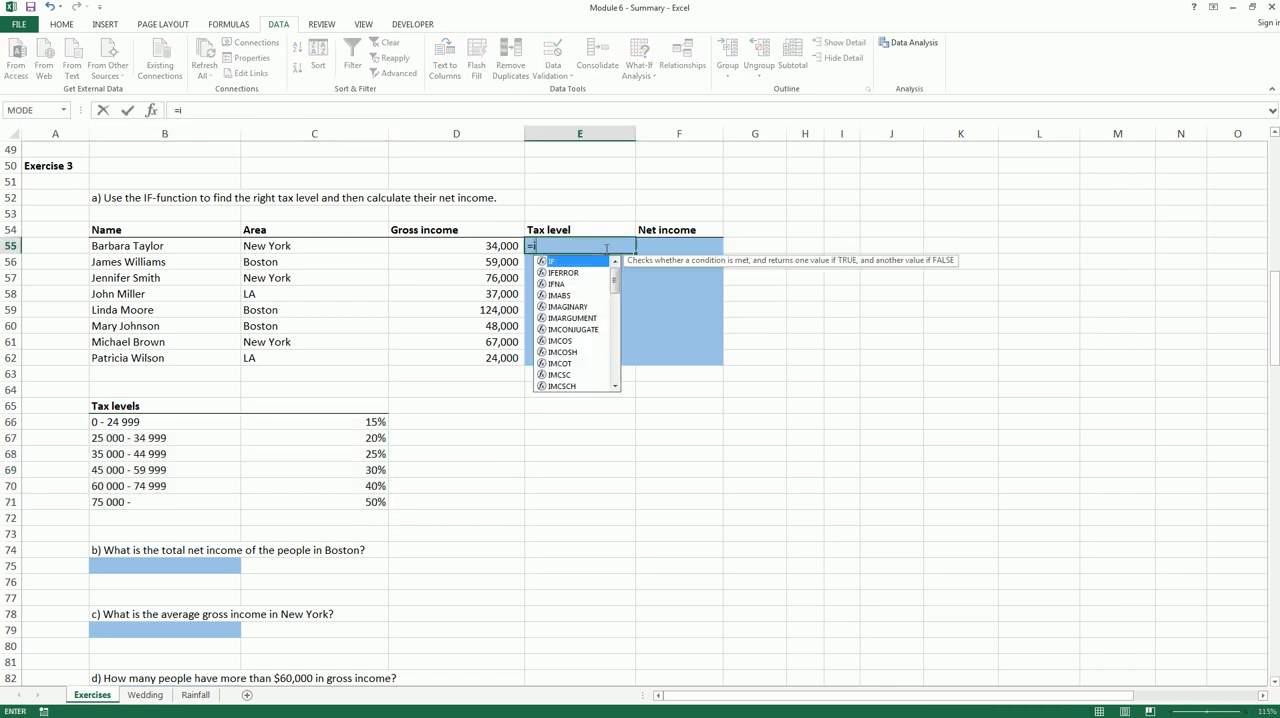
text(f()
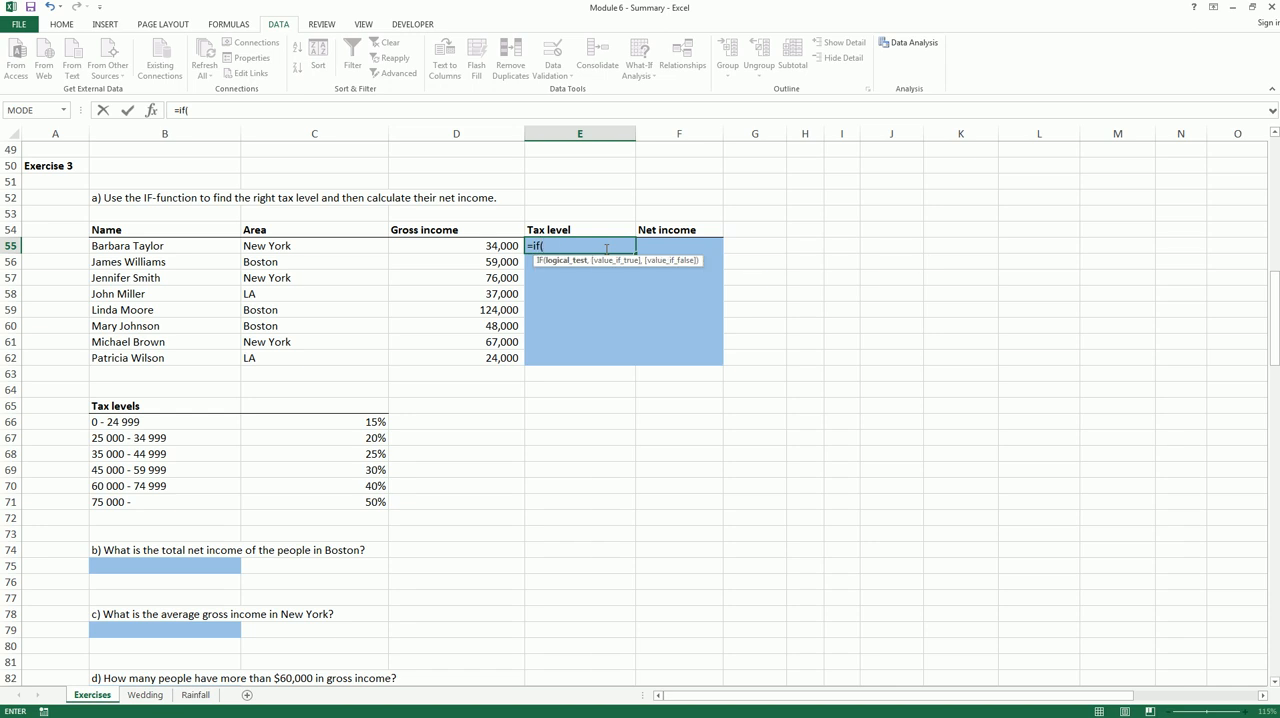
click(496, 245)
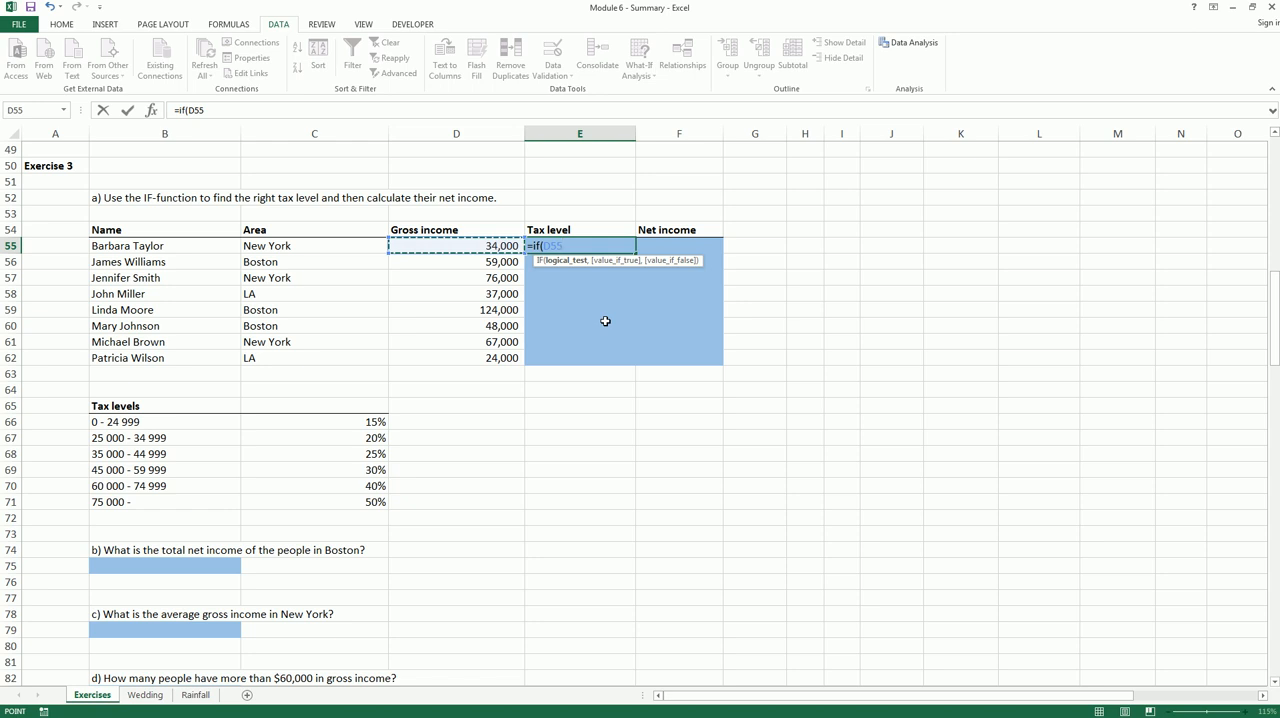
text(<250)
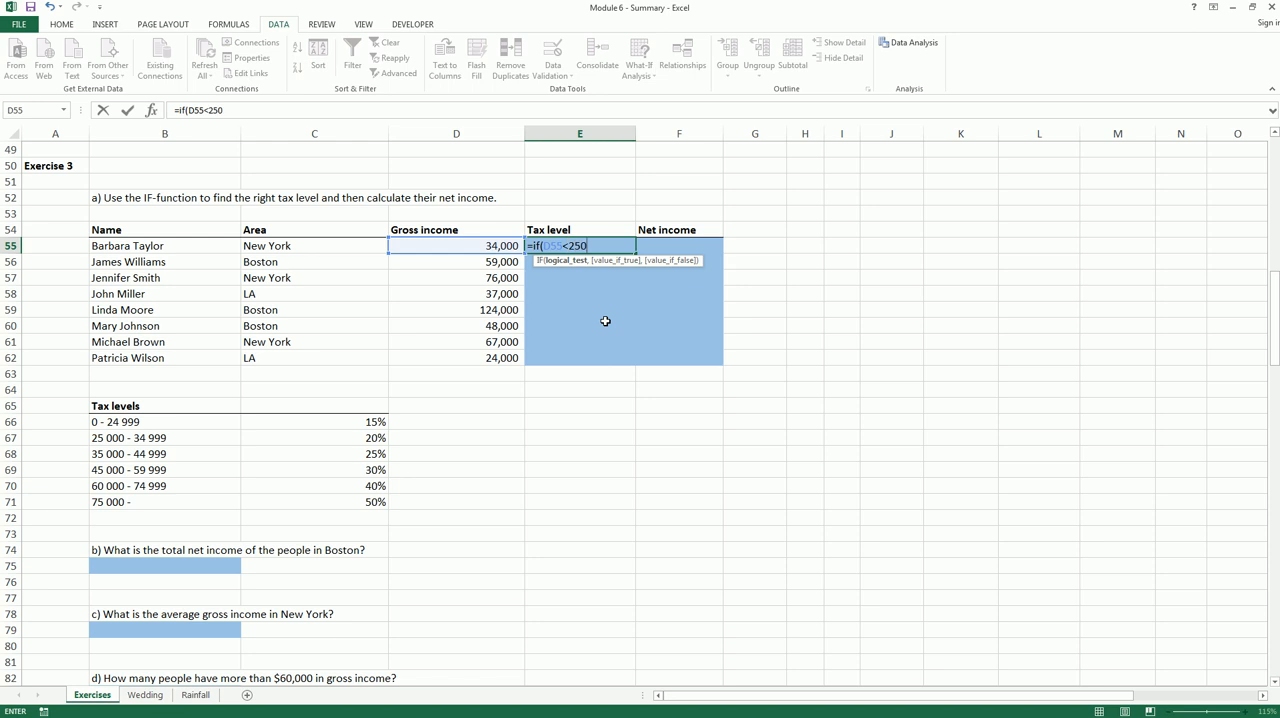
text(00,)
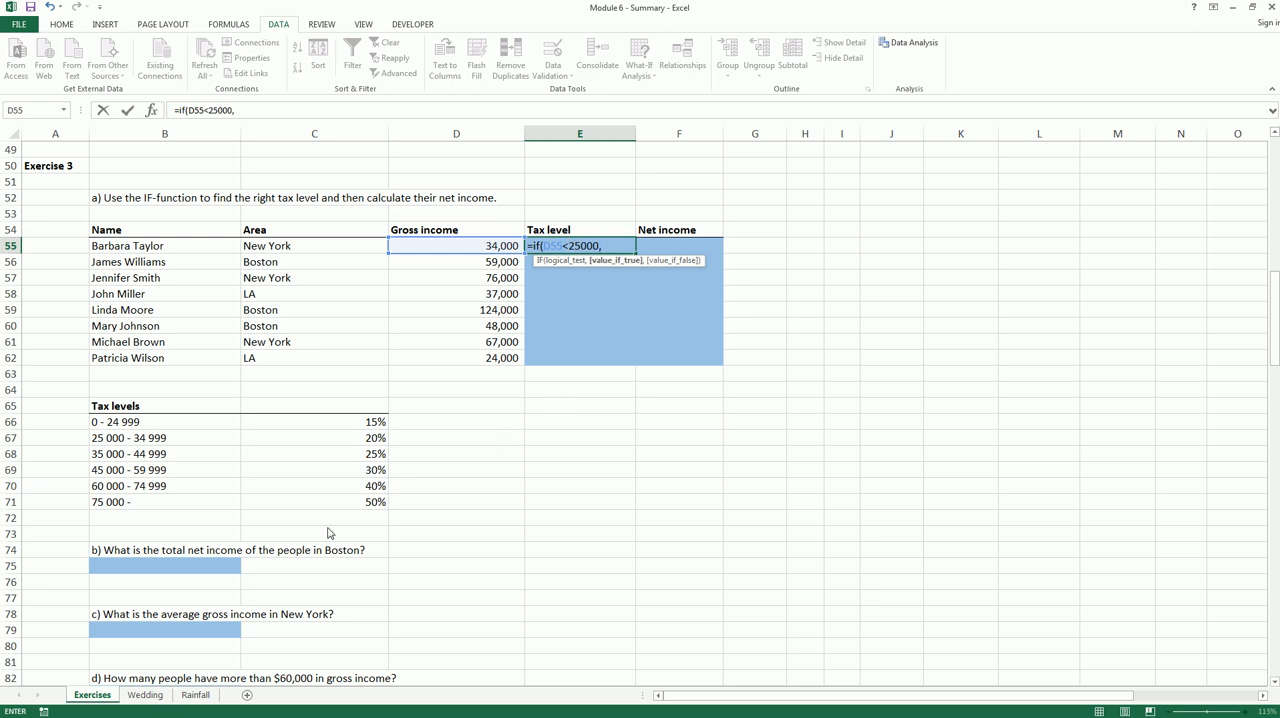
Make the E55 formula return the absolute reference $C$66 when the income is below 25000
mouse_move(95, 418)
mouse_down()
mouse_move(160, 428)
mouse_move(92, 432)
mouse_move(103, 425)
mouse_up()
mouse_move(364, 430)
mouse_down()
mouse_move(397, 420)
mouse_move(364, 440)
mouse_move(358, 418)
mouse_up()
key(Escape)
click(373, 423)
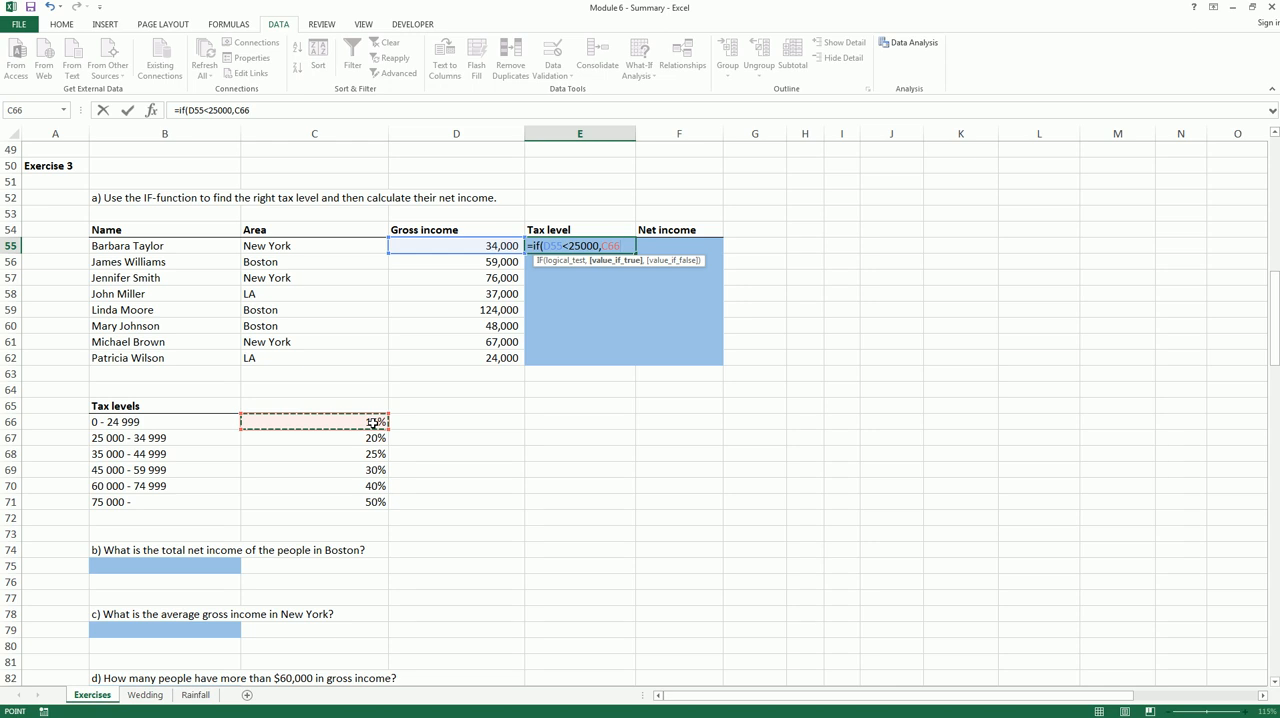
key(F4)
text(,)
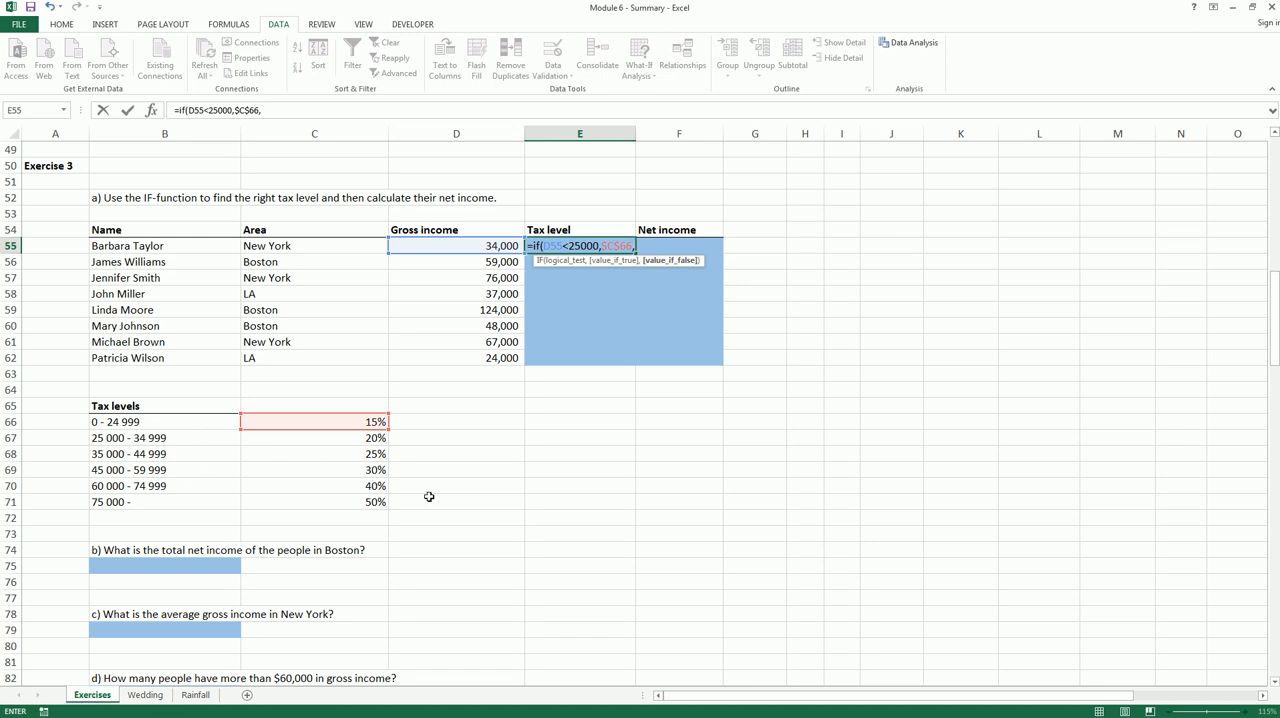
Nest a second IF in the E55 formula that returns $C$67 when D55 is less than 35000
text(if()
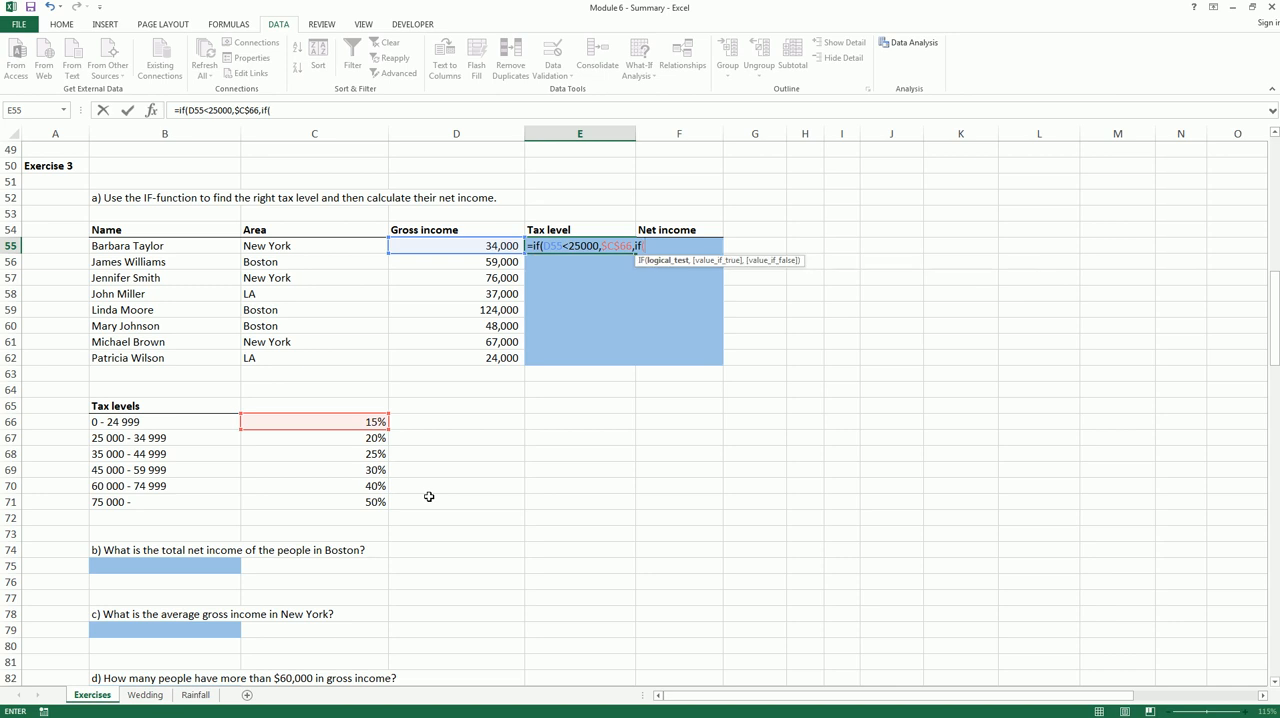
click(477, 245)
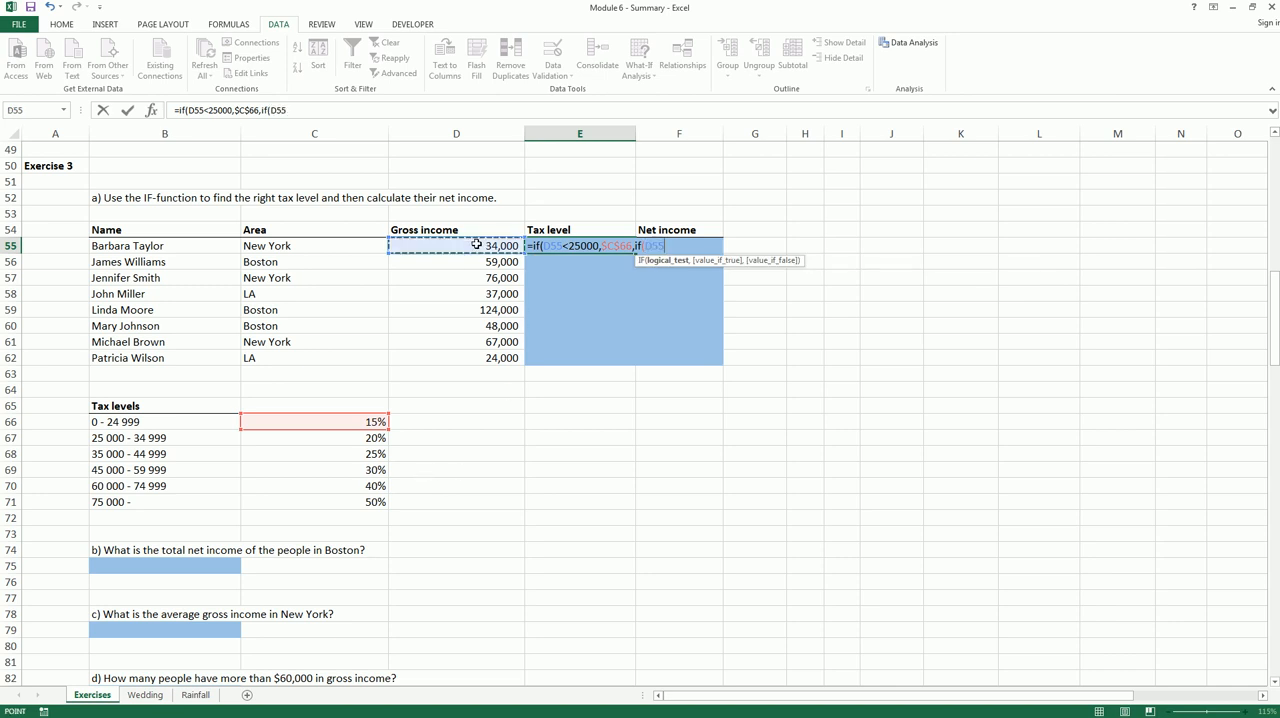
text(<35000)
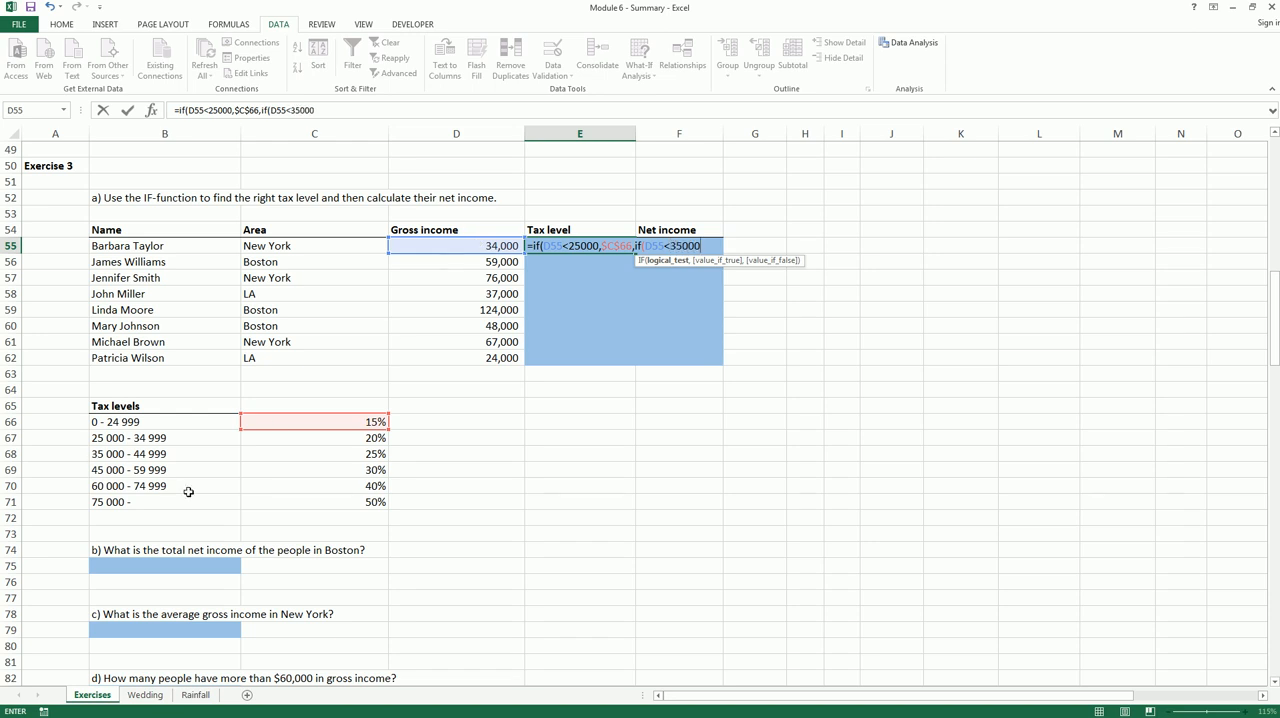
text(,)
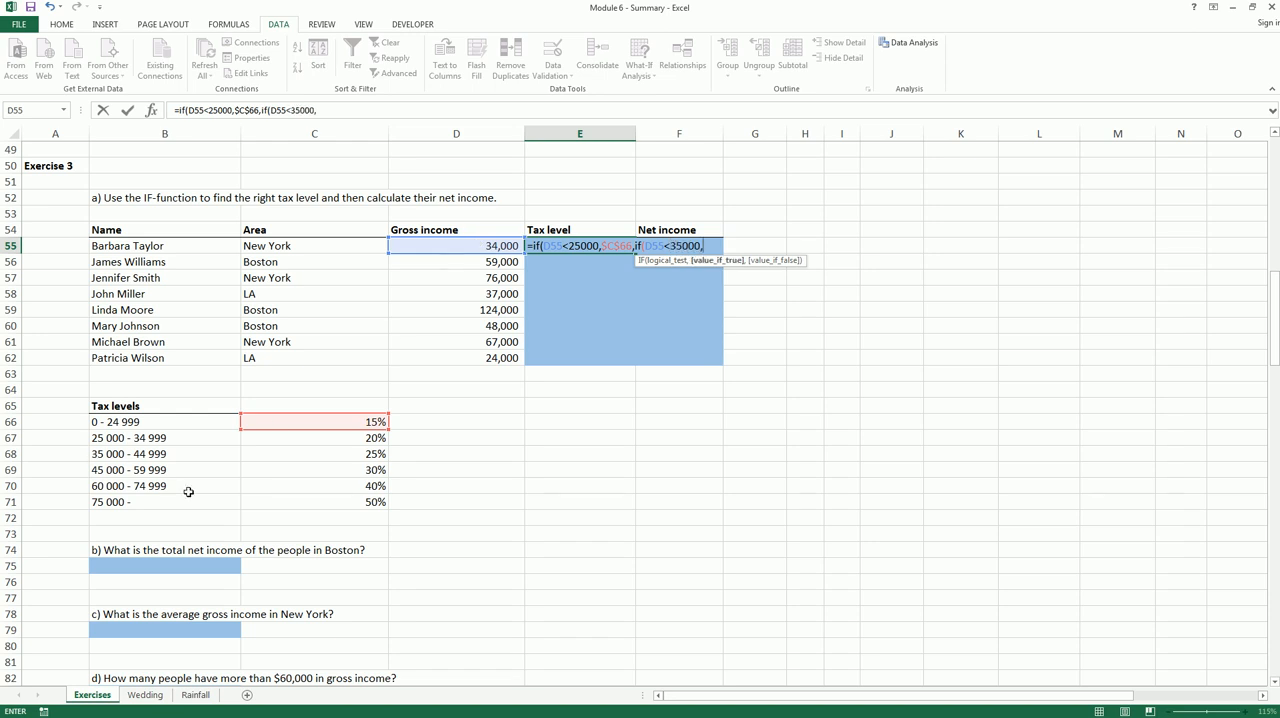
click(333, 441)
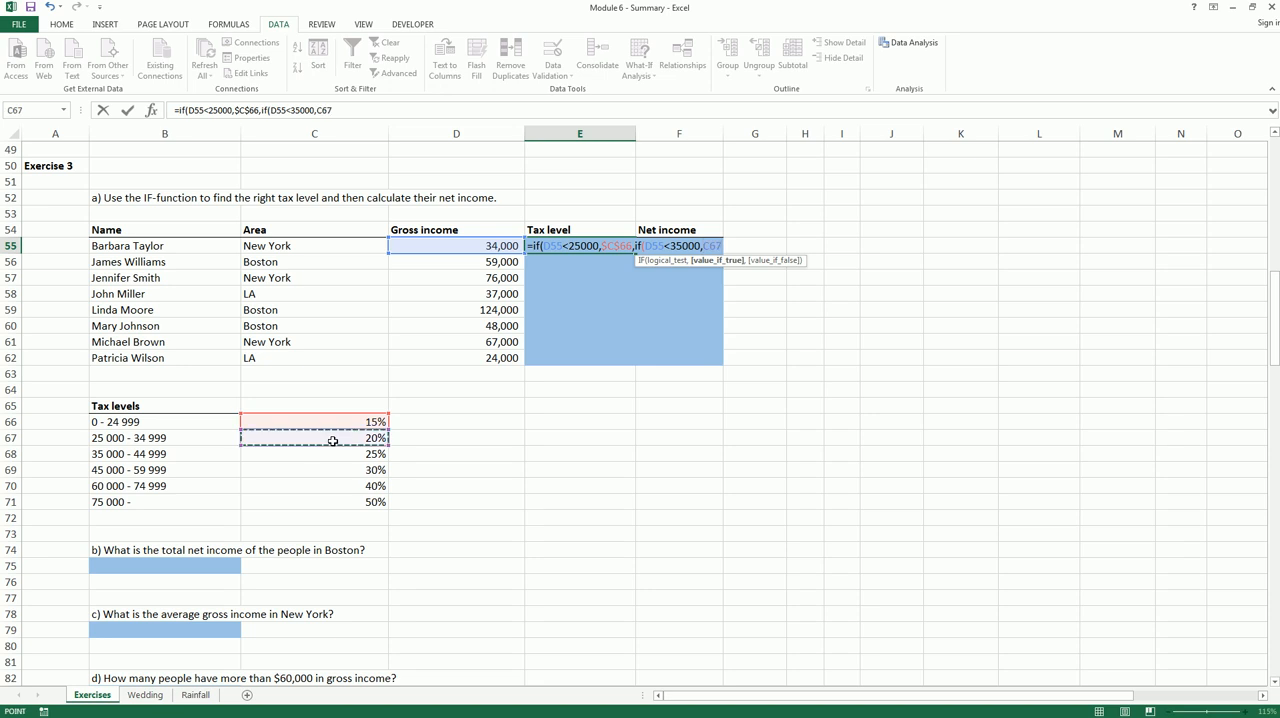
key(F4)
text(,)
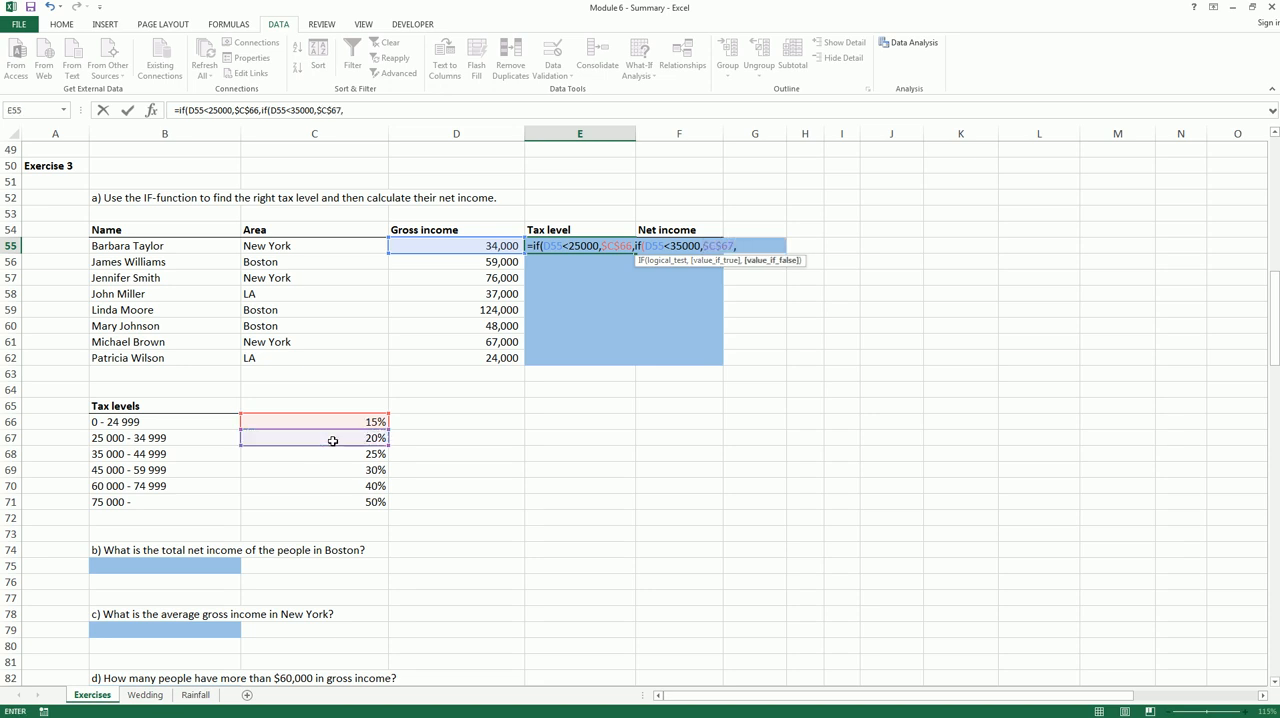
text(if()
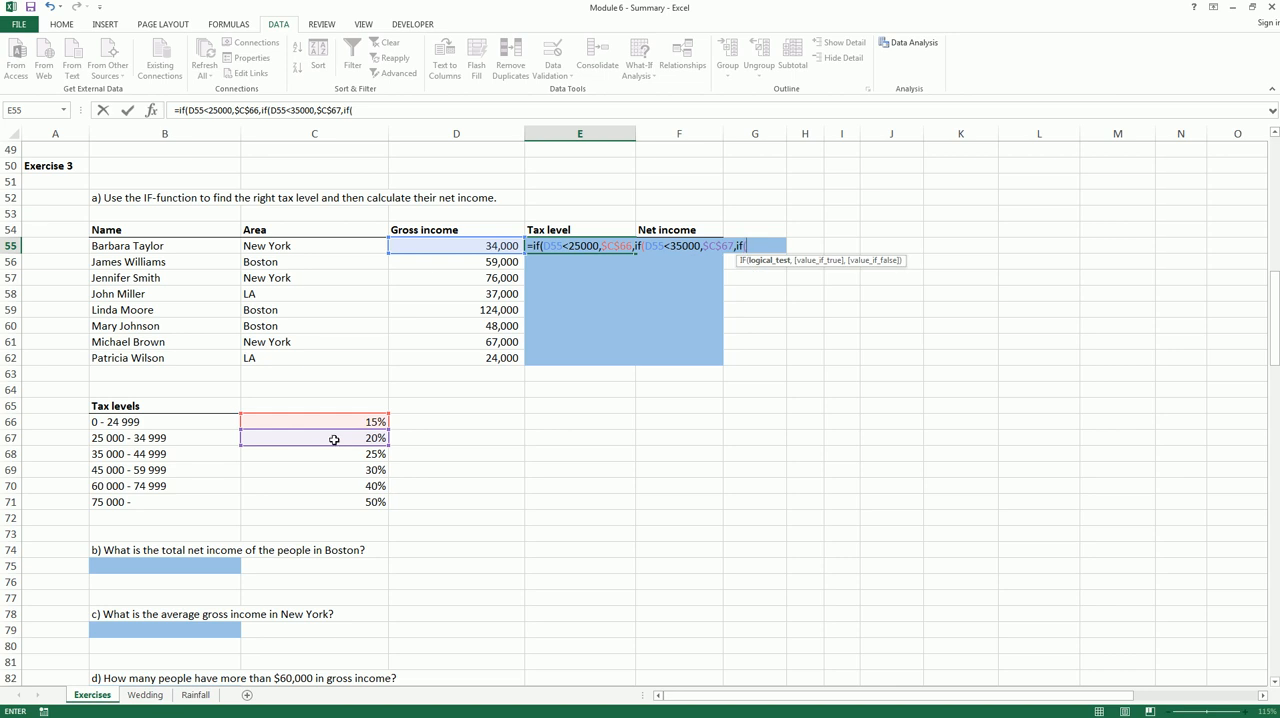
Nest a third IF in the E55 formula that returns $C$68 when D55 is less than 45000
click(470, 246)
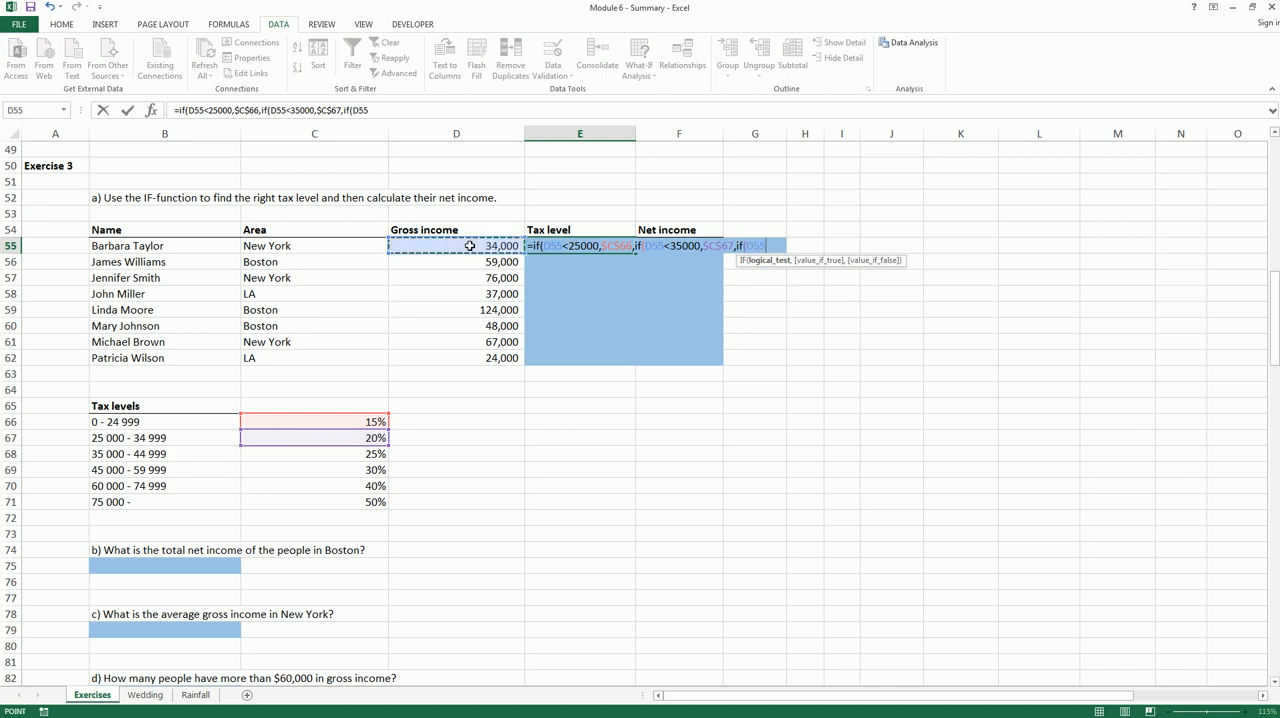
text(<)
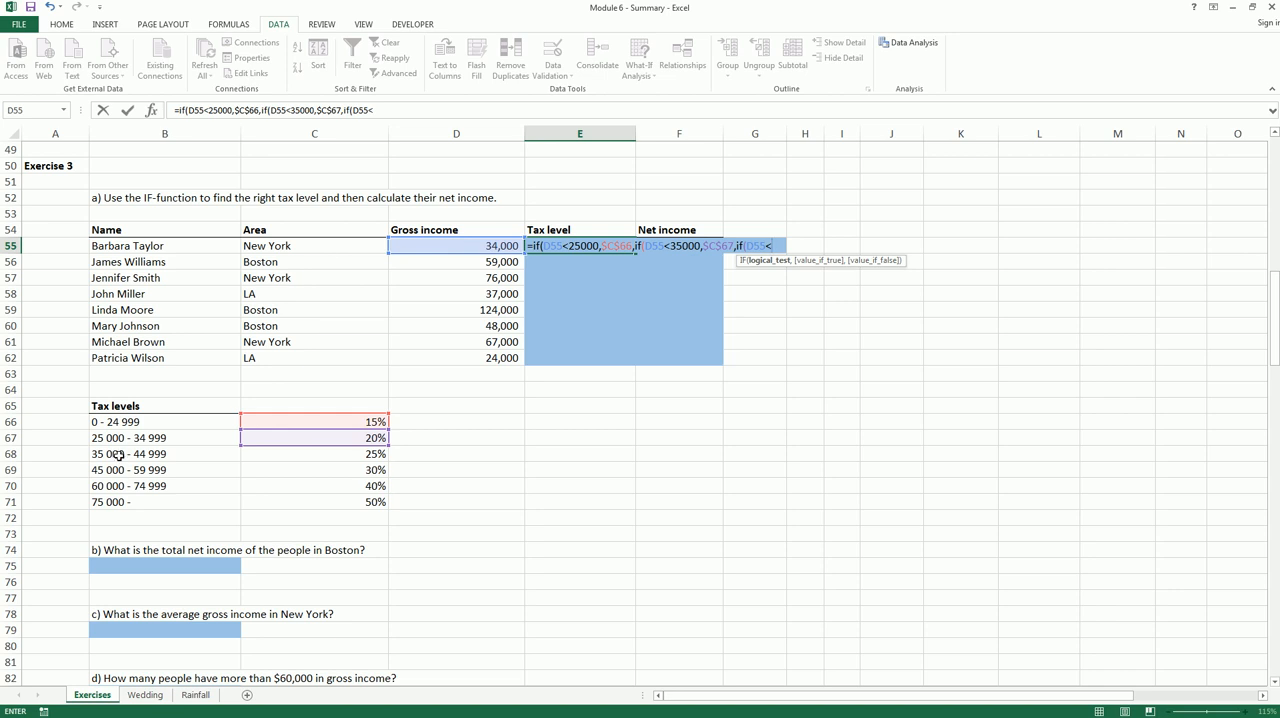
text(45000)
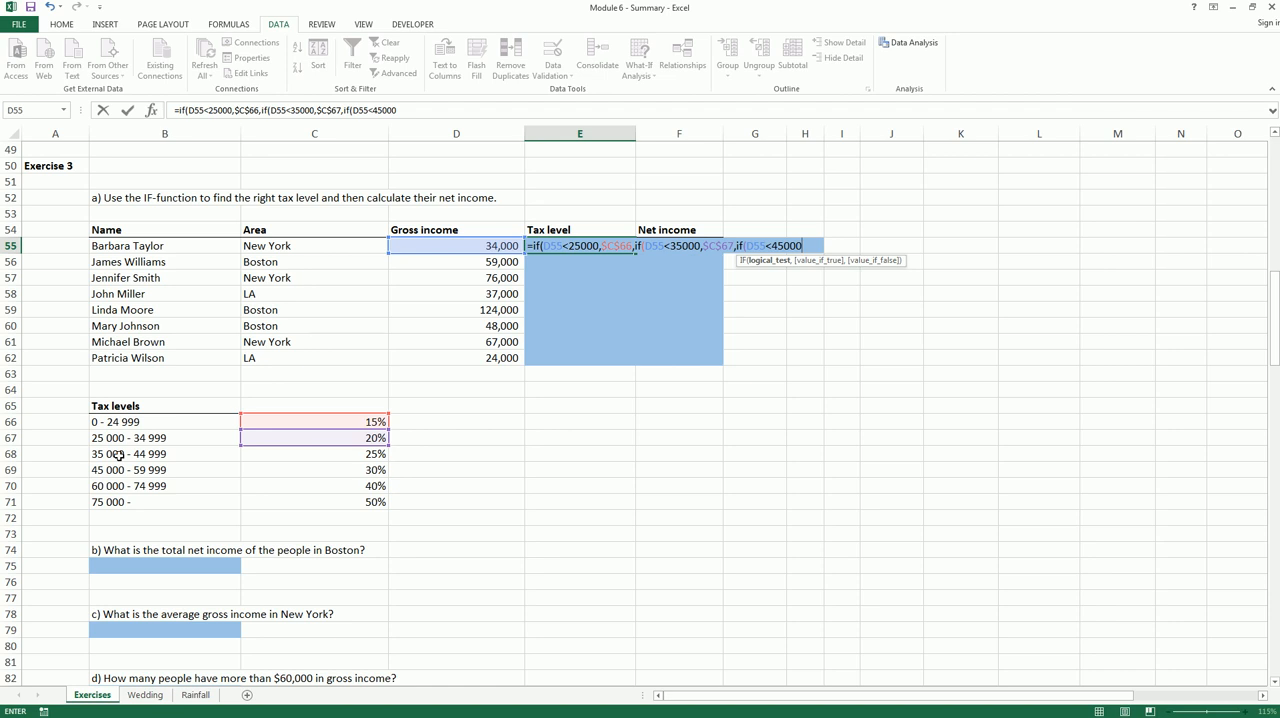
text(,)
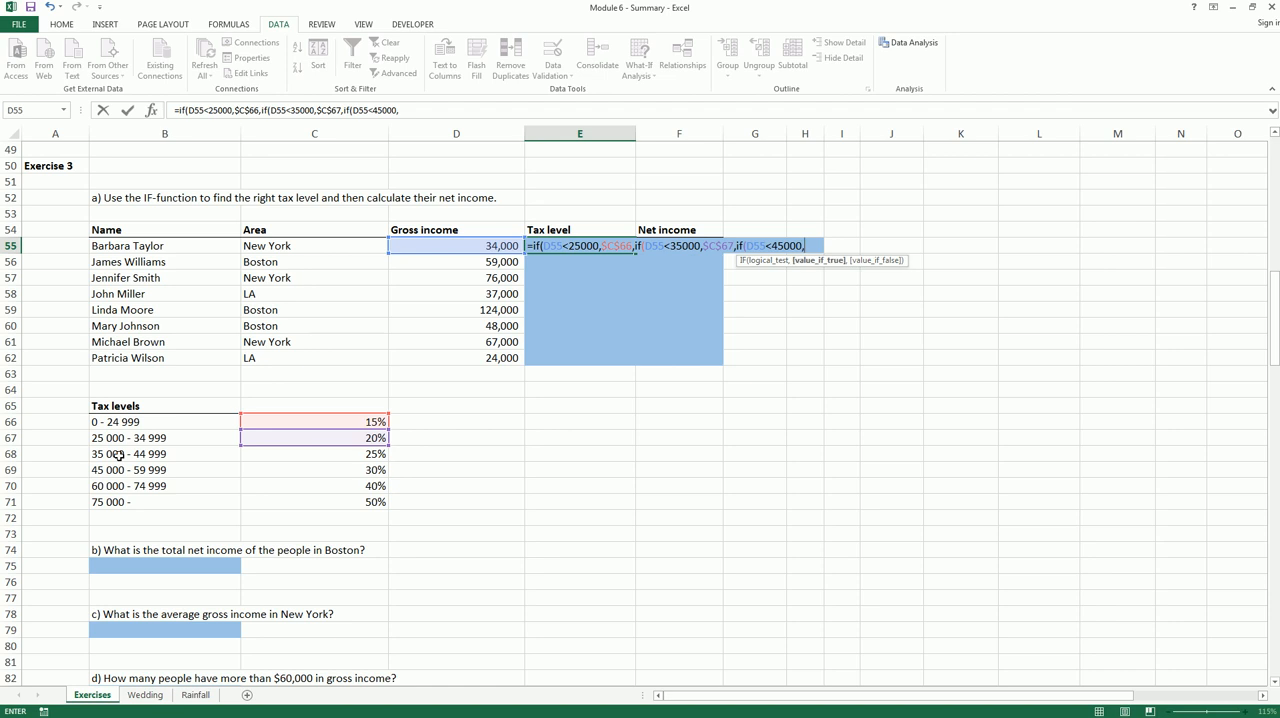
click(321, 456)
key(F4)
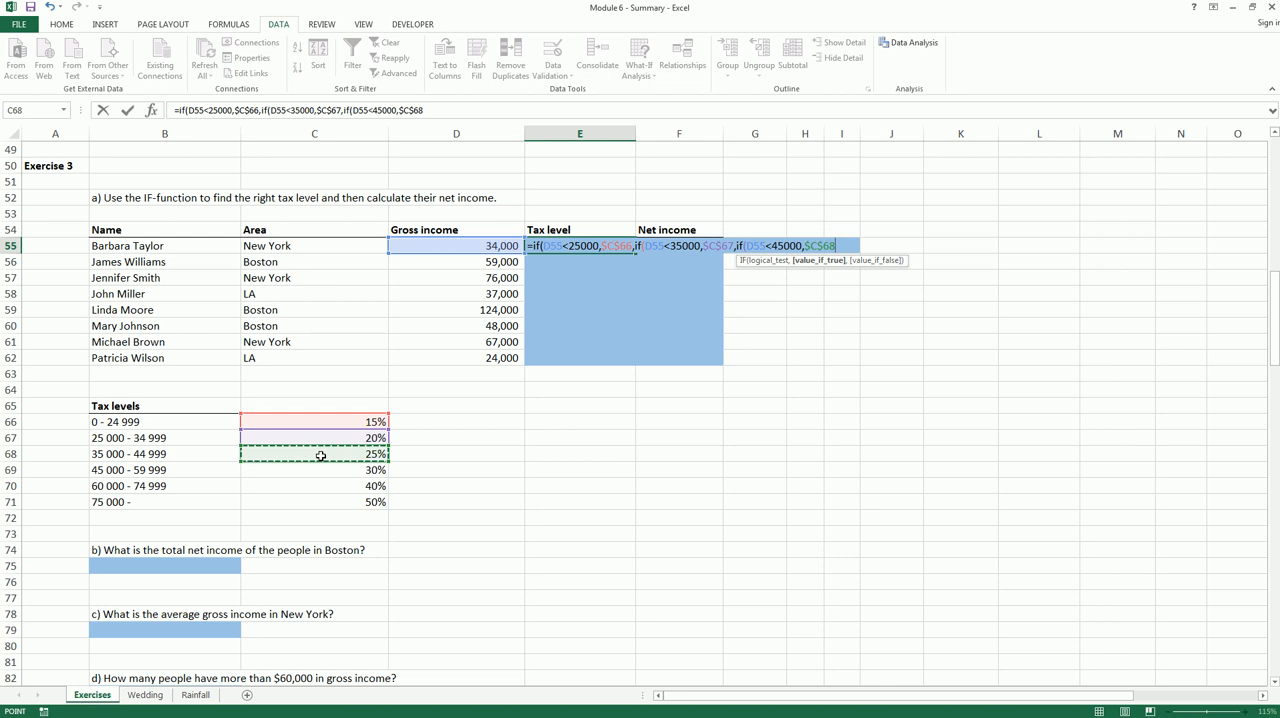
Nest a fourth IF in the E55 formula that returns $C$69 when D55 is less than 60000
text(,if()
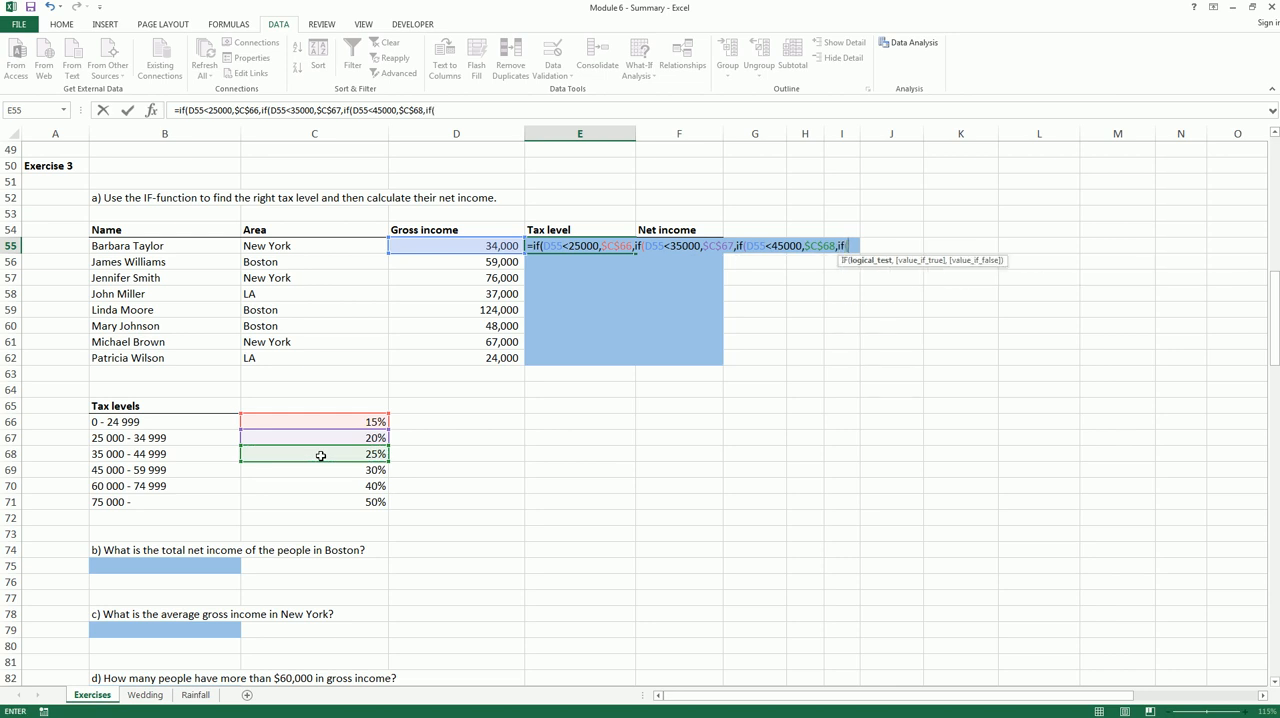
click(460, 245)
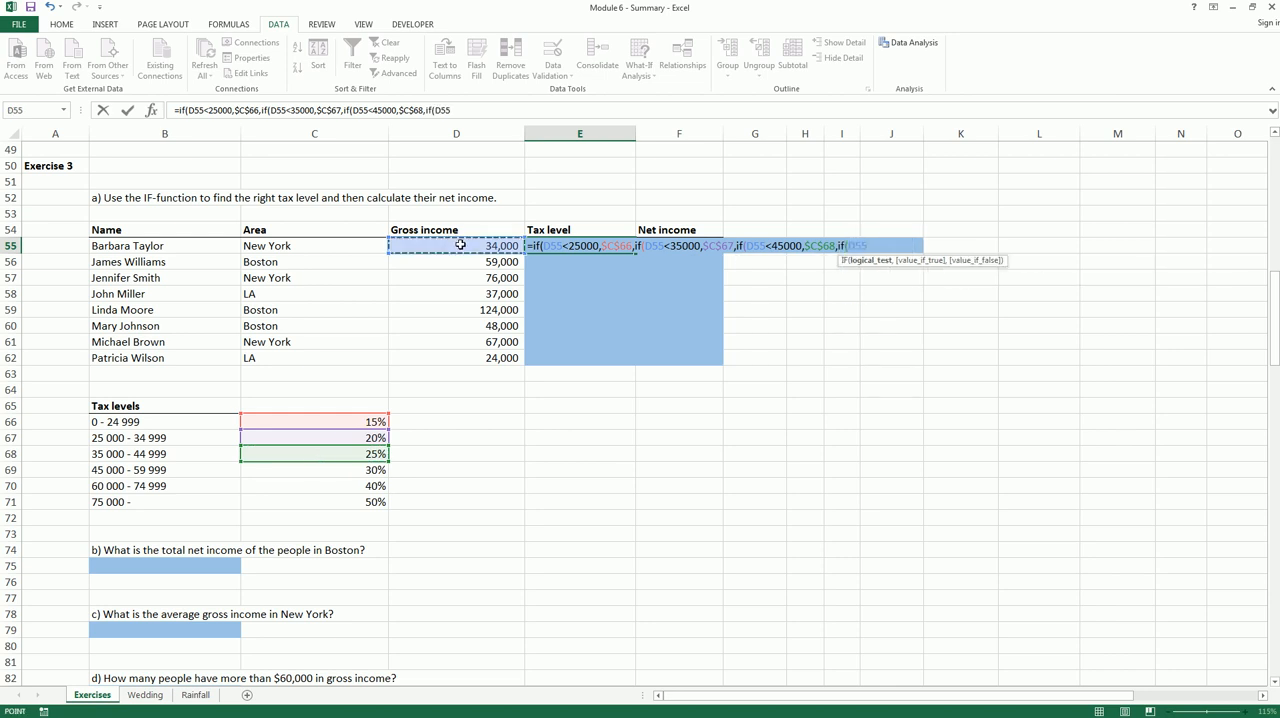
text(<60)
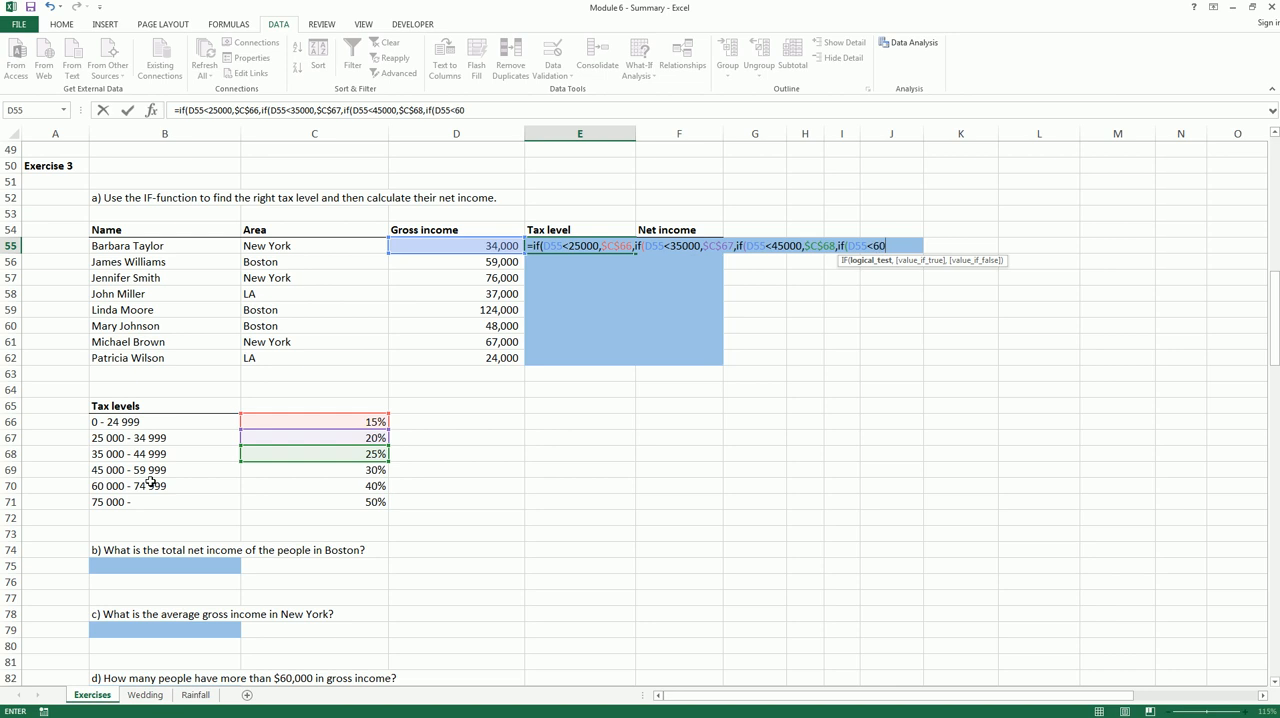
text(000,)
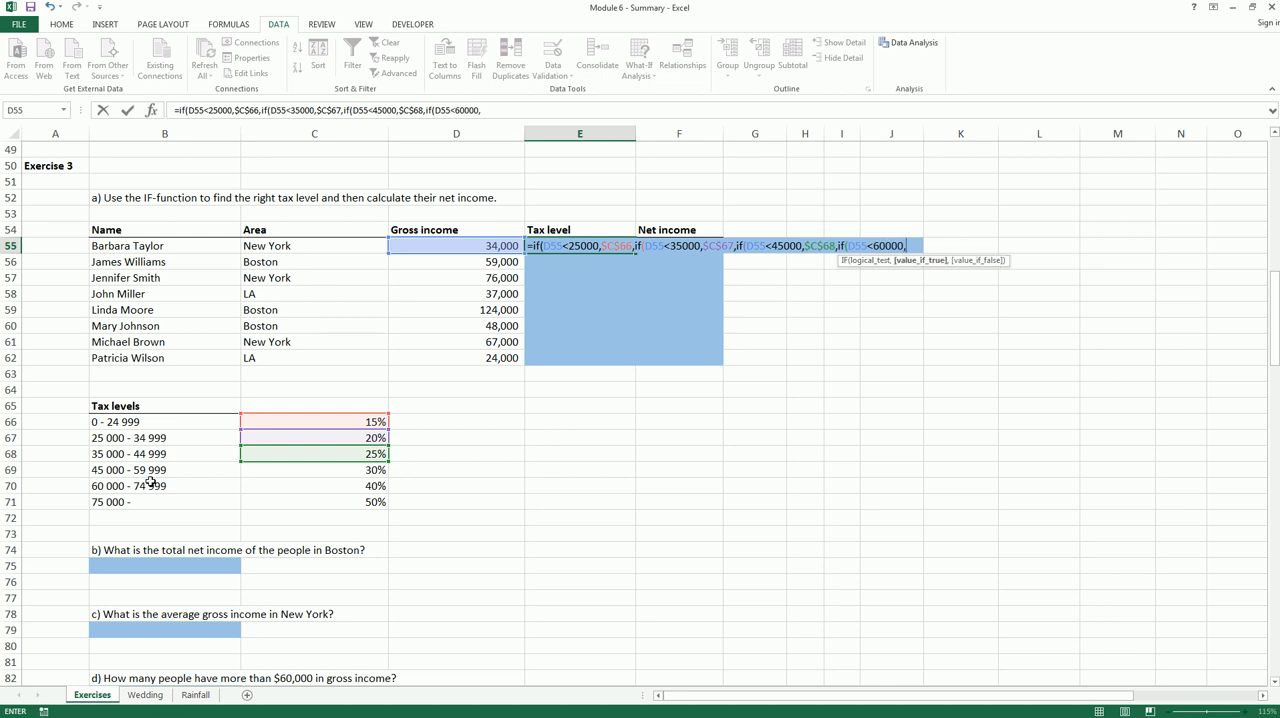
click(336, 474)
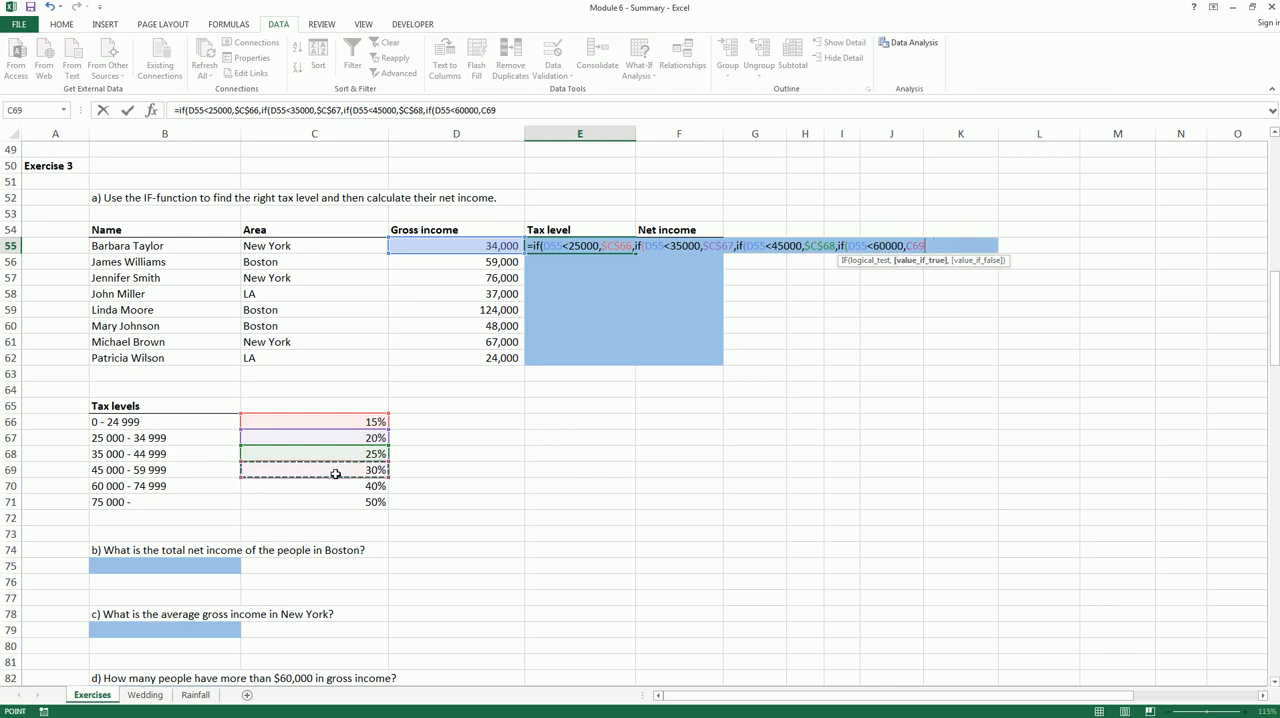
key(F4)
text(,)
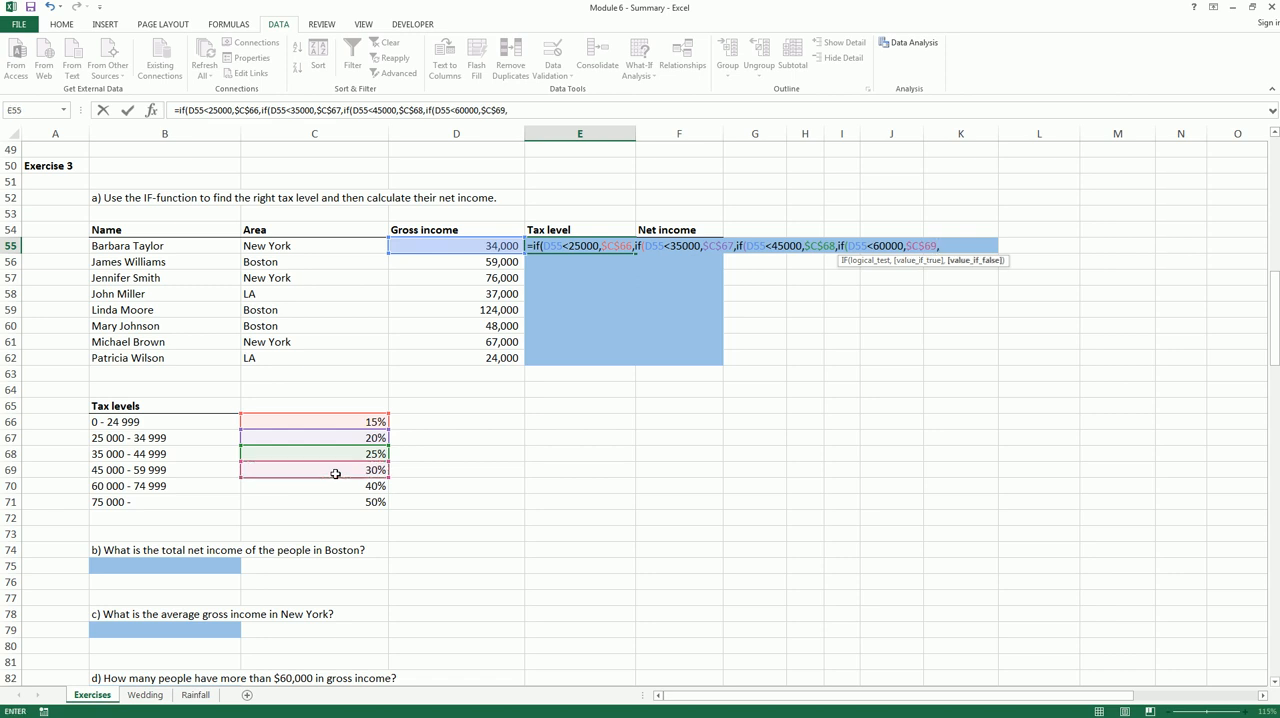
text(of)
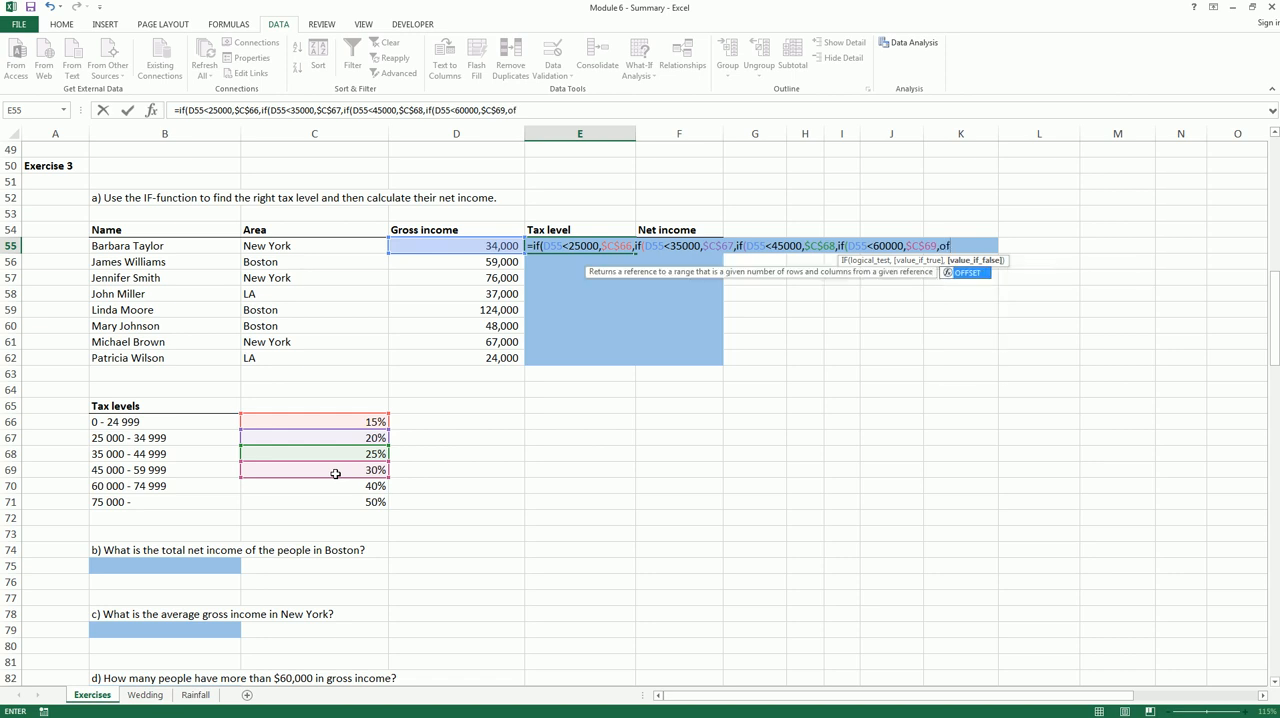
Nest a fifth IF in the E55 formula that returns $C$70 when D55 is less than 75000
key(BackSpace)
key(BackSpace)
text(if()
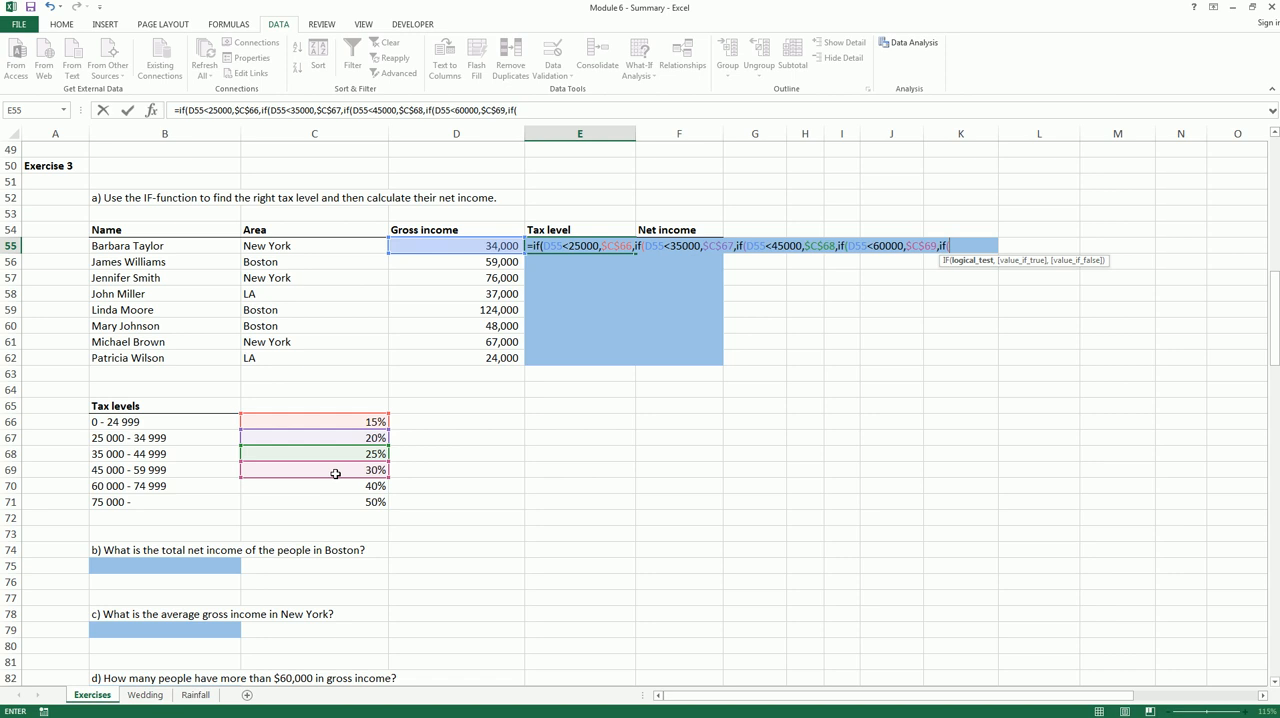
click(487, 246)
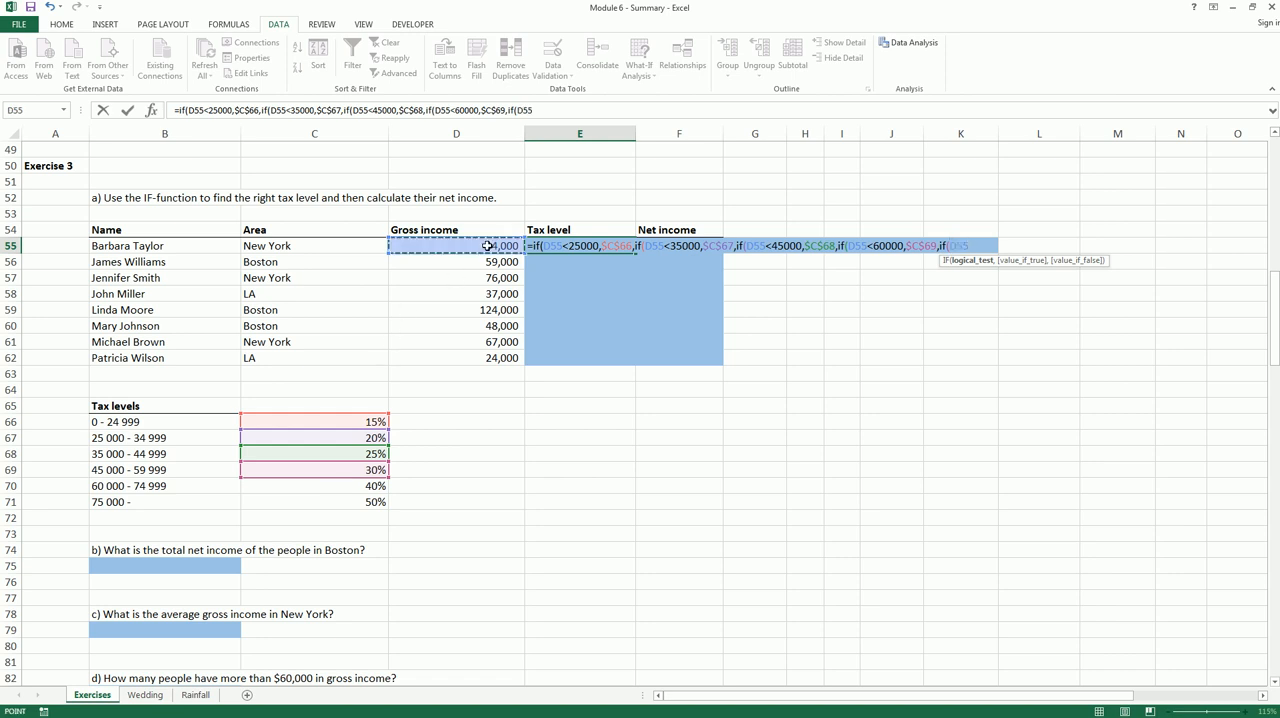
text(<)
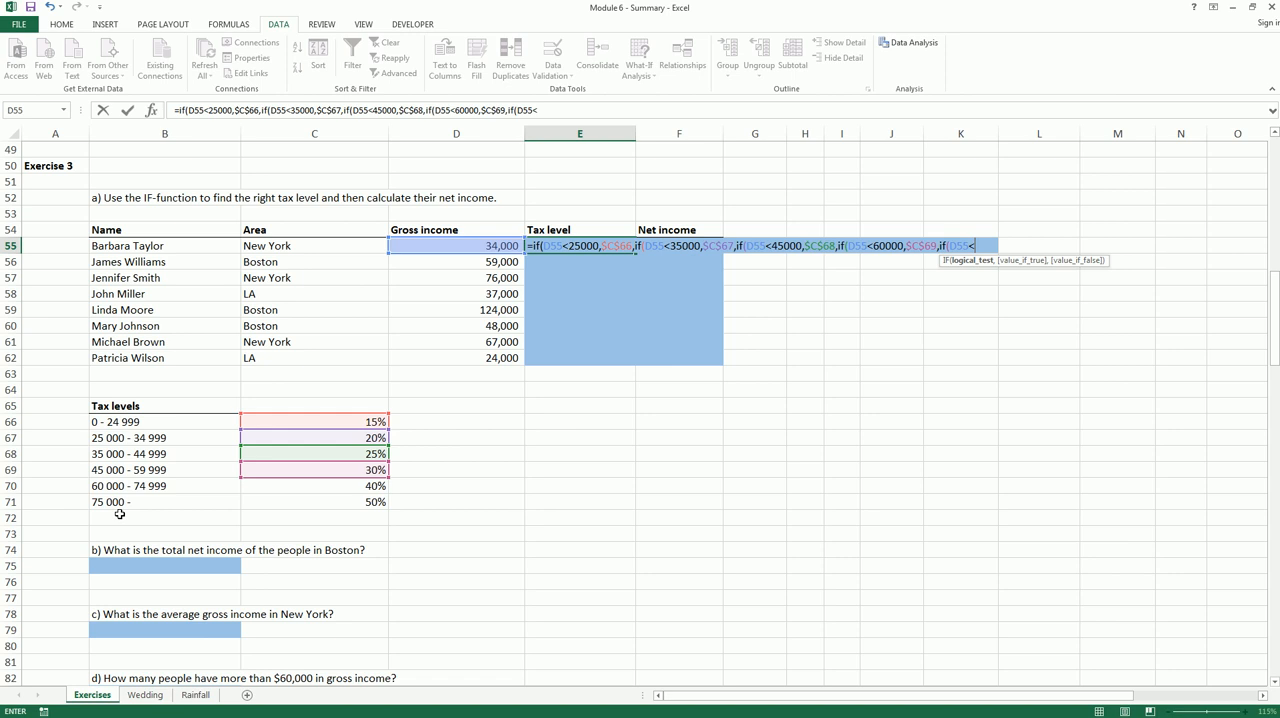
text(75000,)
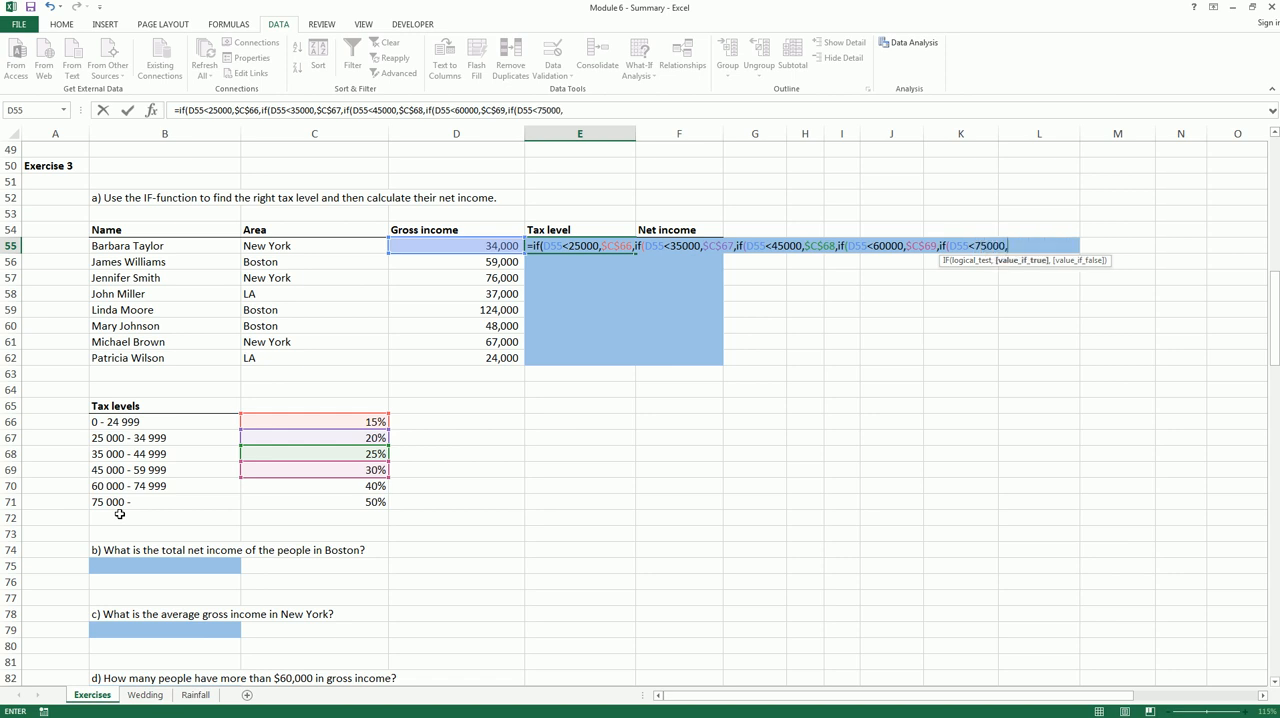
click(329, 486)
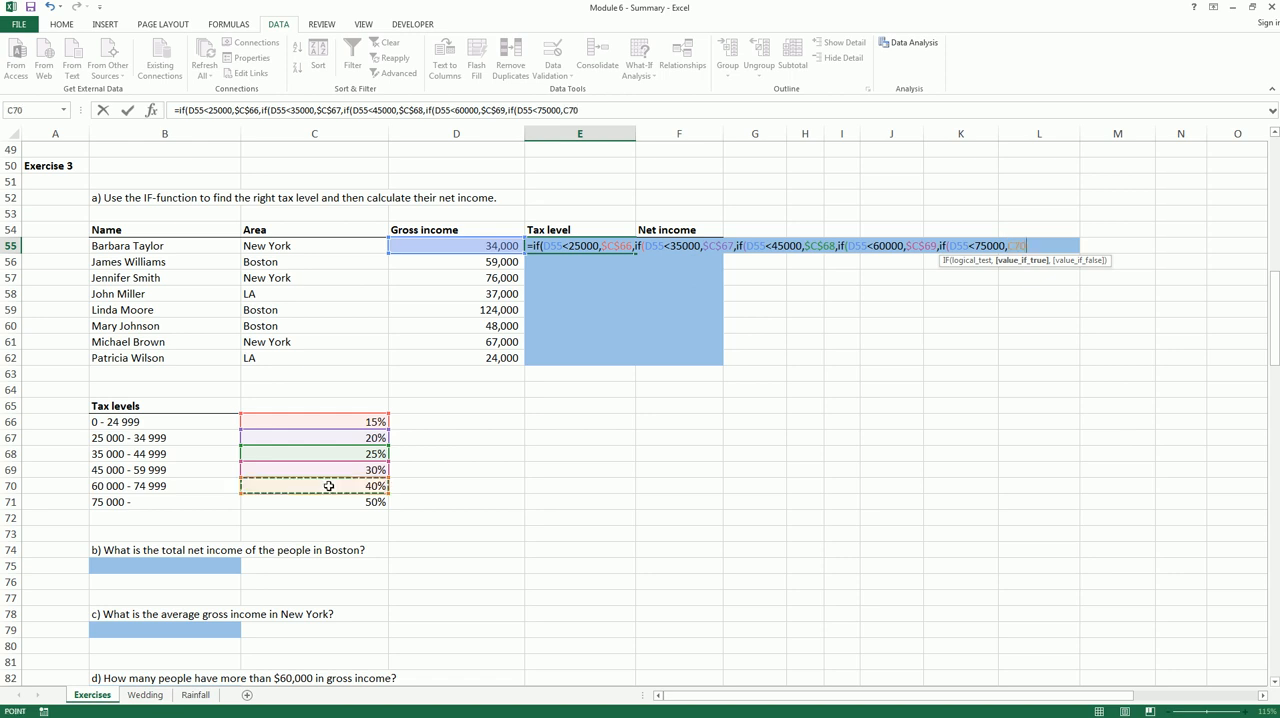
key(F4)
text(,)
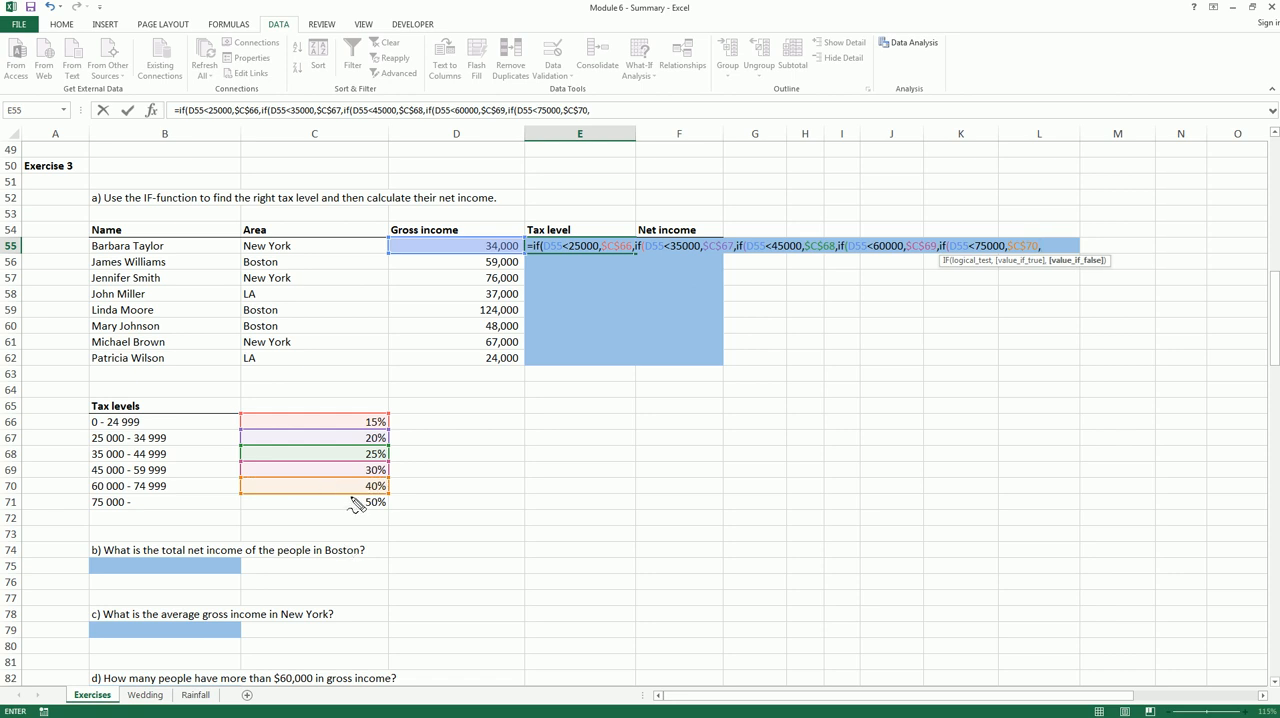
Complete the E55 formula with $C$71 as the final value if false, close all five IFs and enter it
mouse_move(351, 497)
mouse_down()
mouse_move(393, 500)
mouse_move(350, 524)
mouse_move(358, 498)
mouse_up()
key(Escape)
click(365, 503)
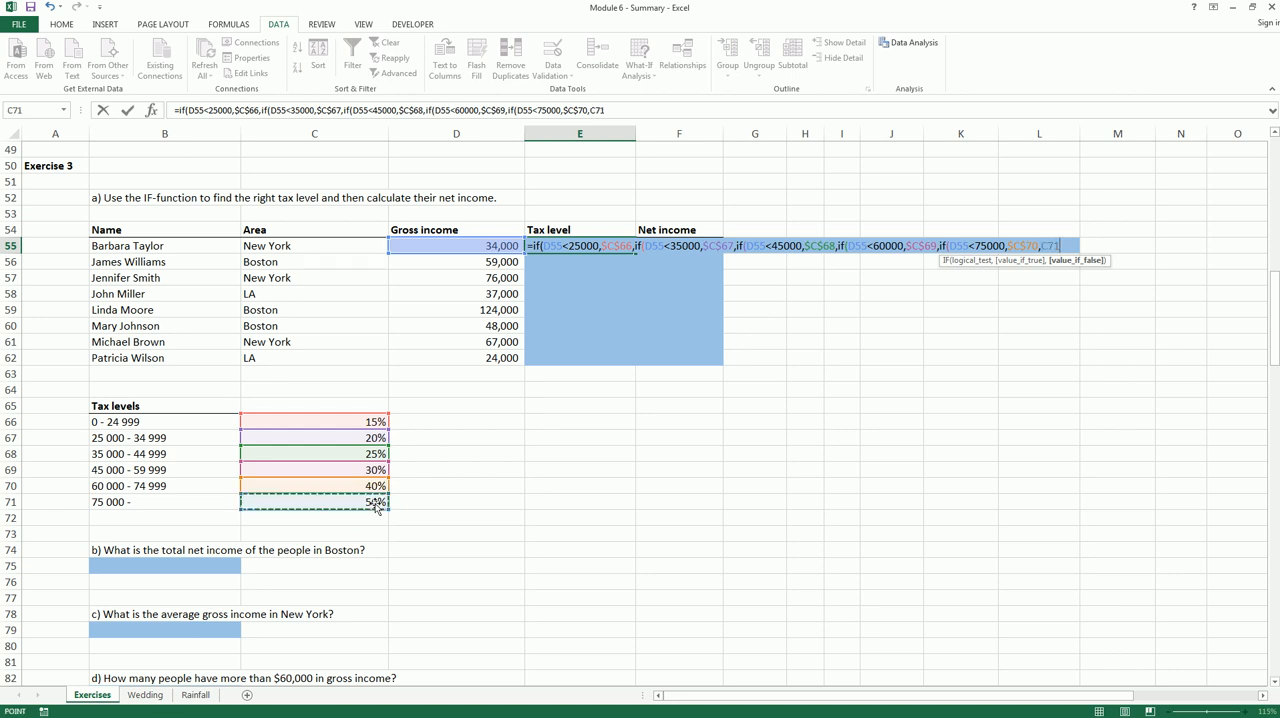
key(F4)
key(Return)
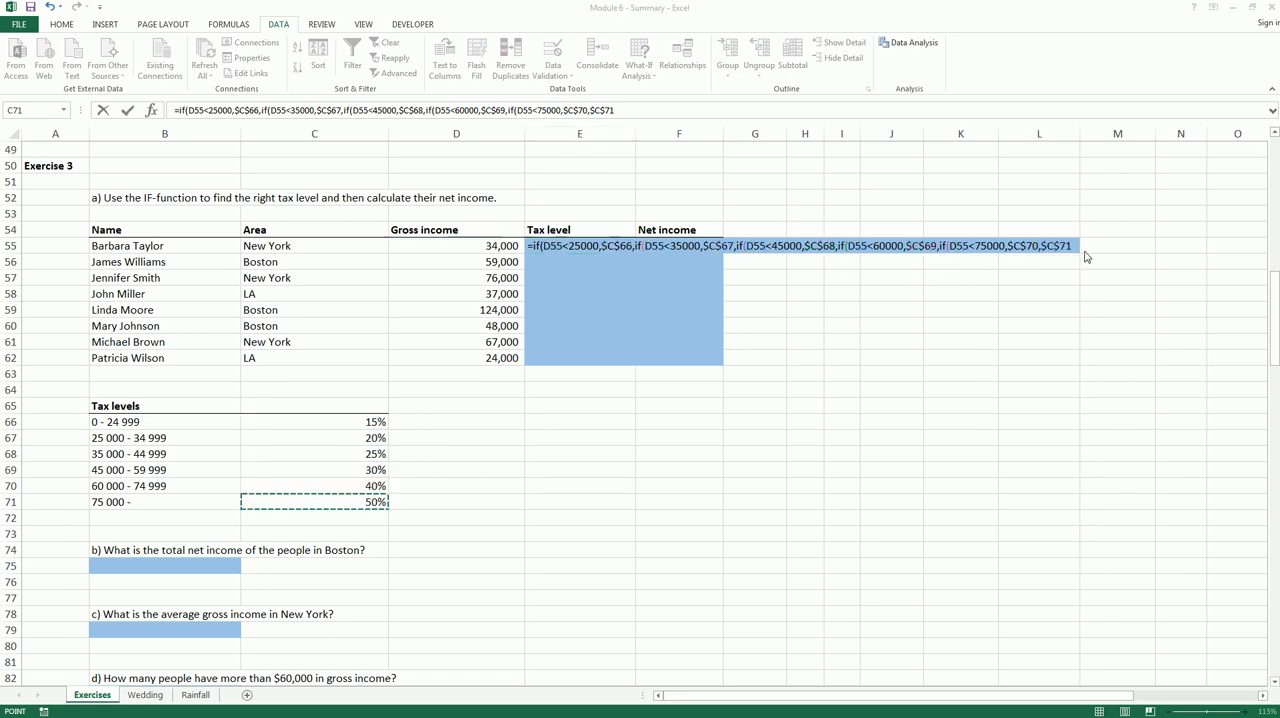
text()))))
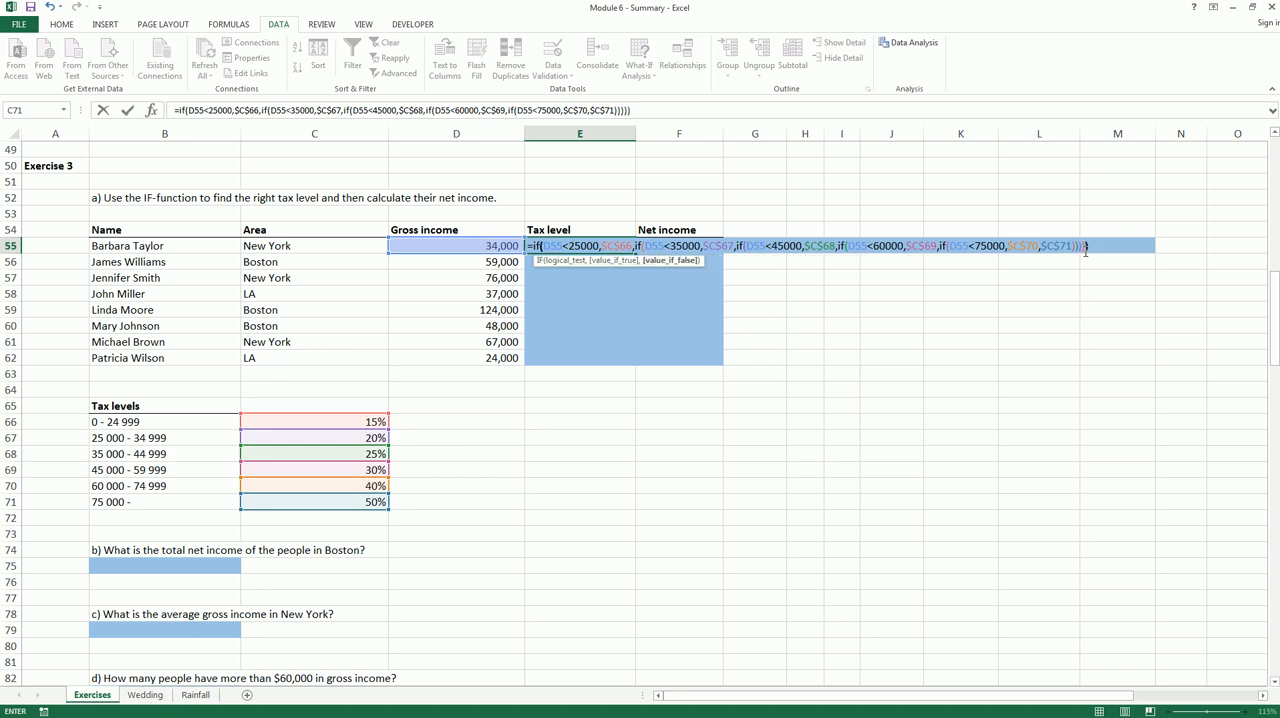
key(Return)
right_click(1085, 251)
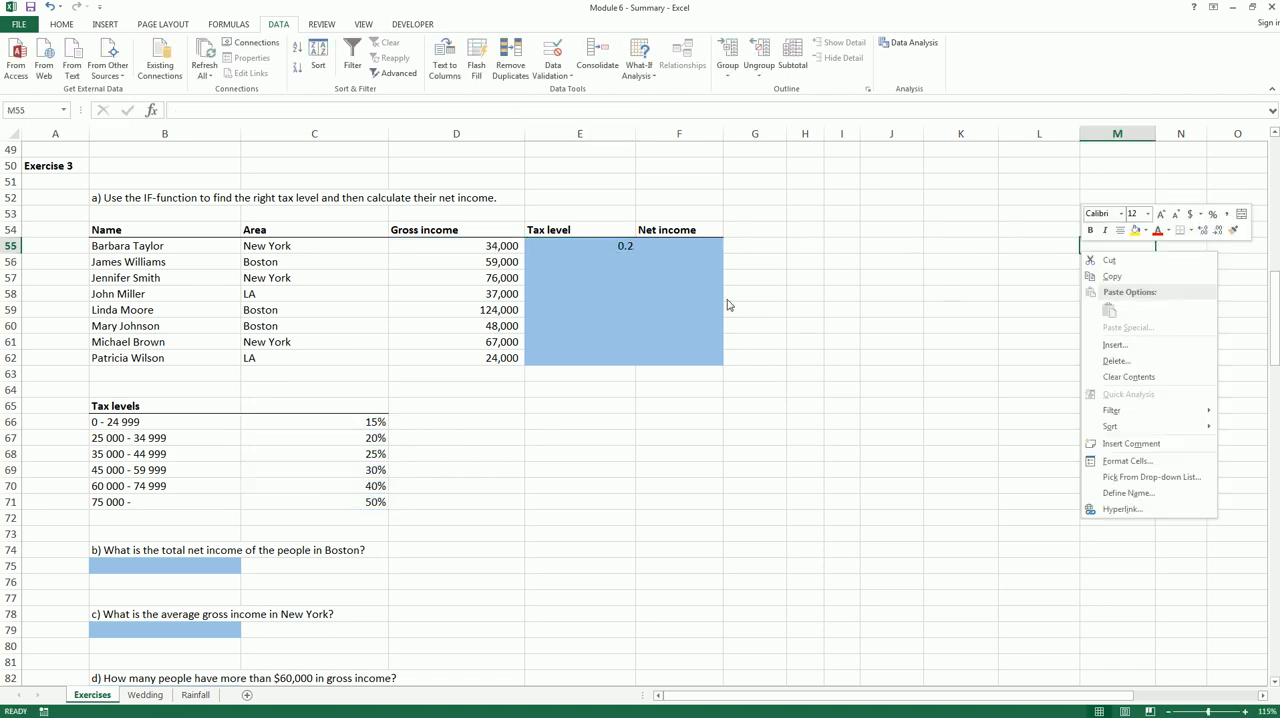
Format the Tax level cells E55:E62 as percentages
click(621, 253)
click(621, 255)
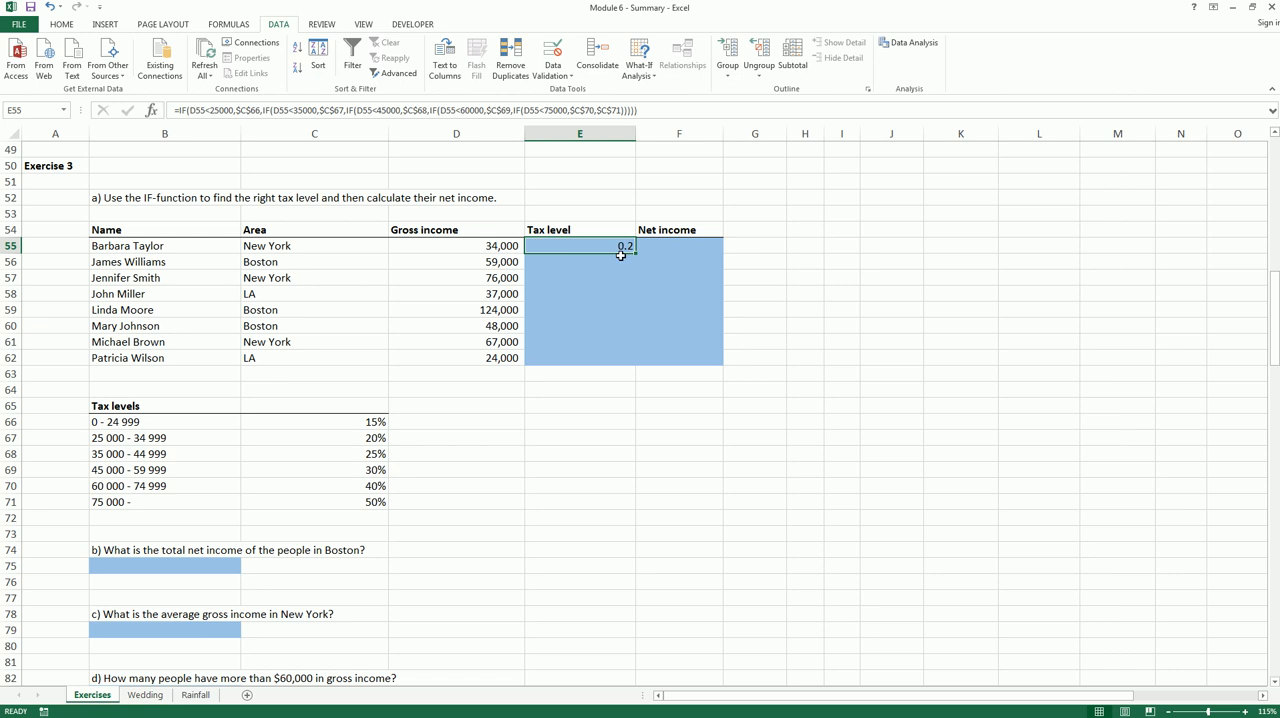
drag(621, 255, 608, 360)
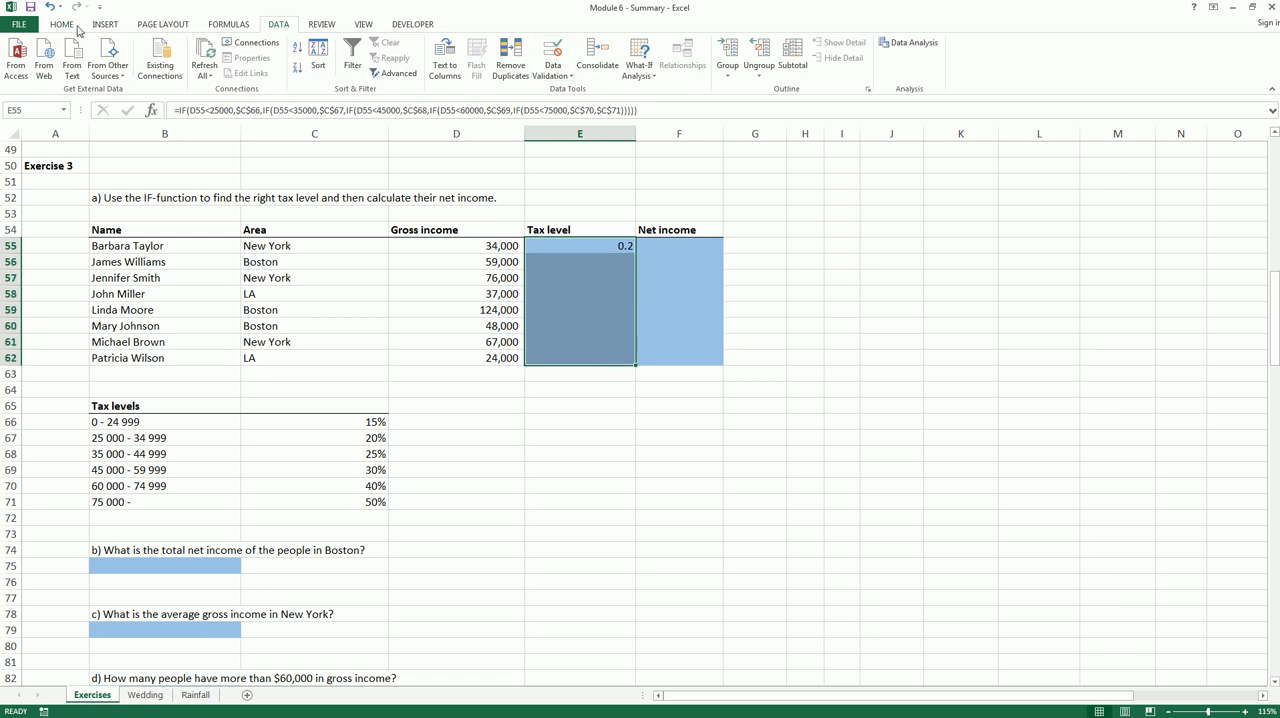
click(74, 27)
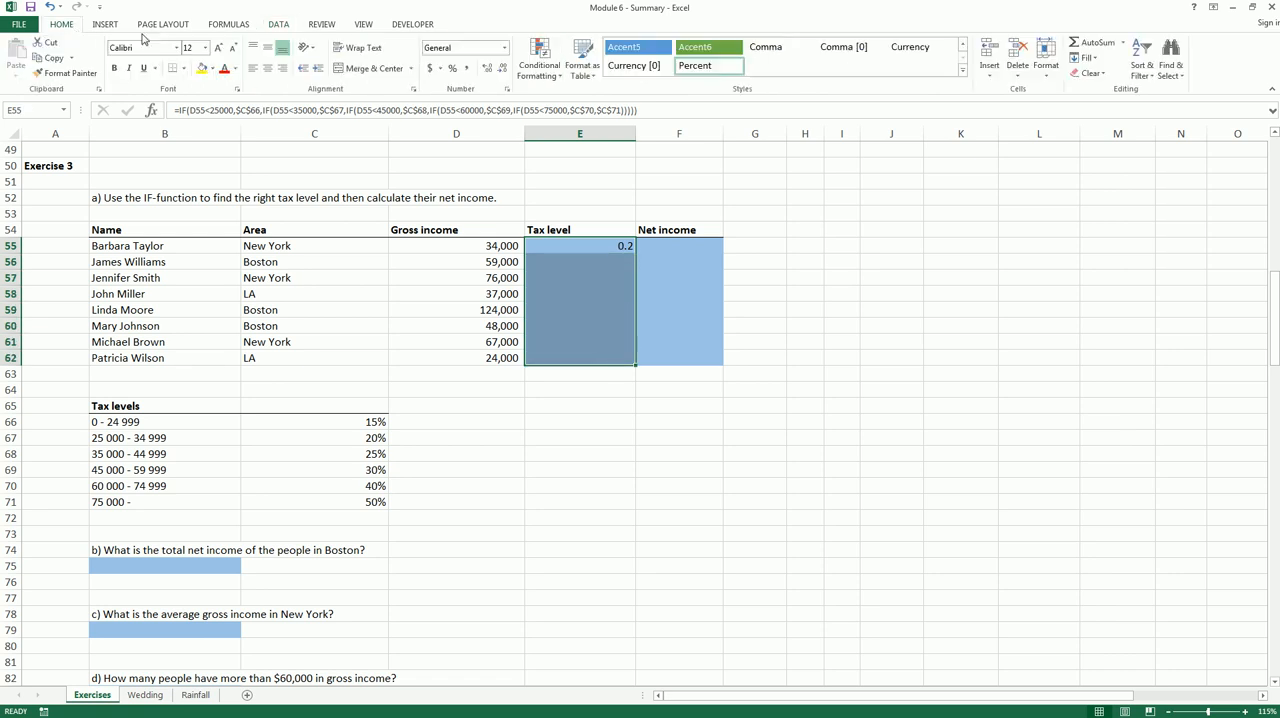
click(451, 68)
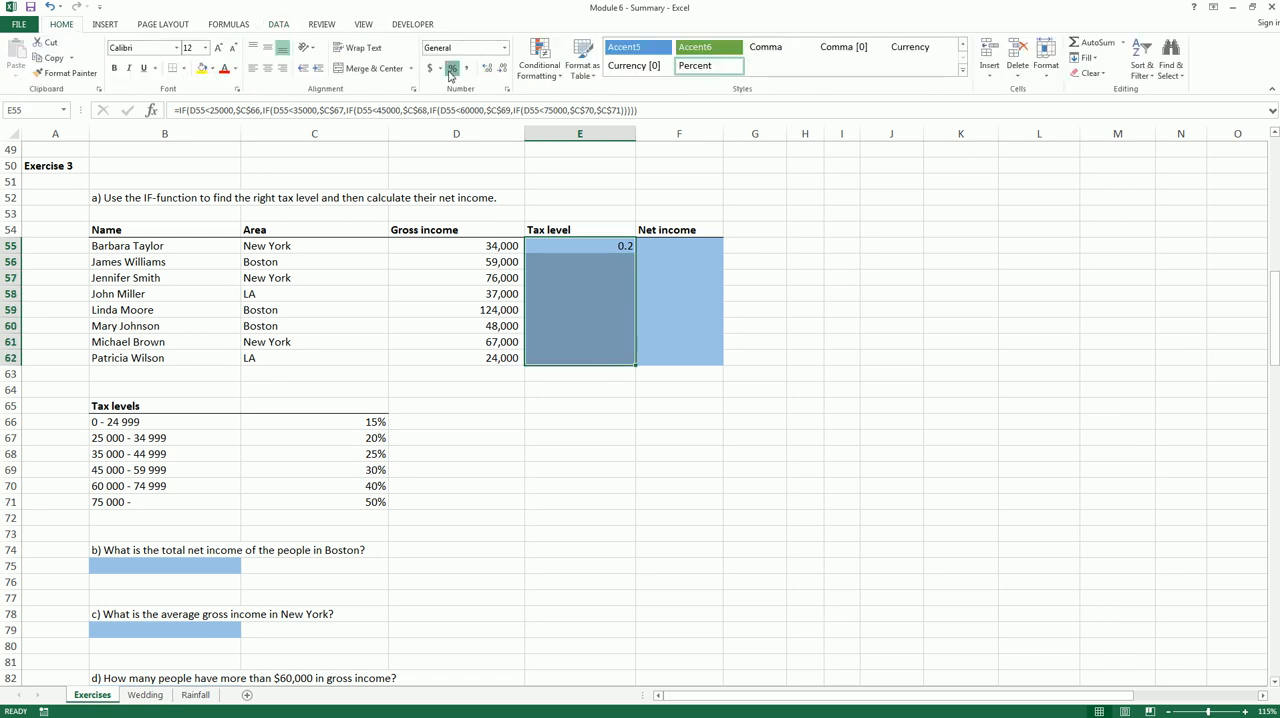
Fill the E55 tax level formula down to E62 and check a result against the Tax levels table
click(615, 258)
click(622, 247)
drag(636, 253, 623, 360)
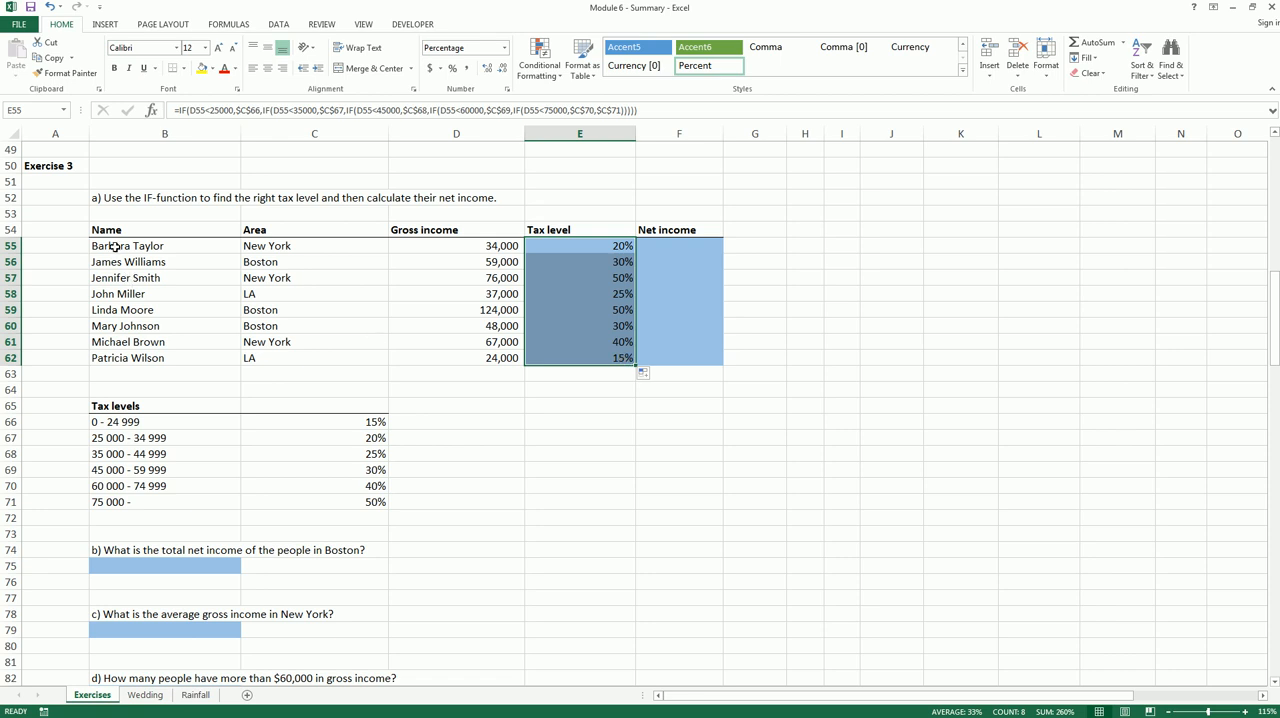
click(568, 342)
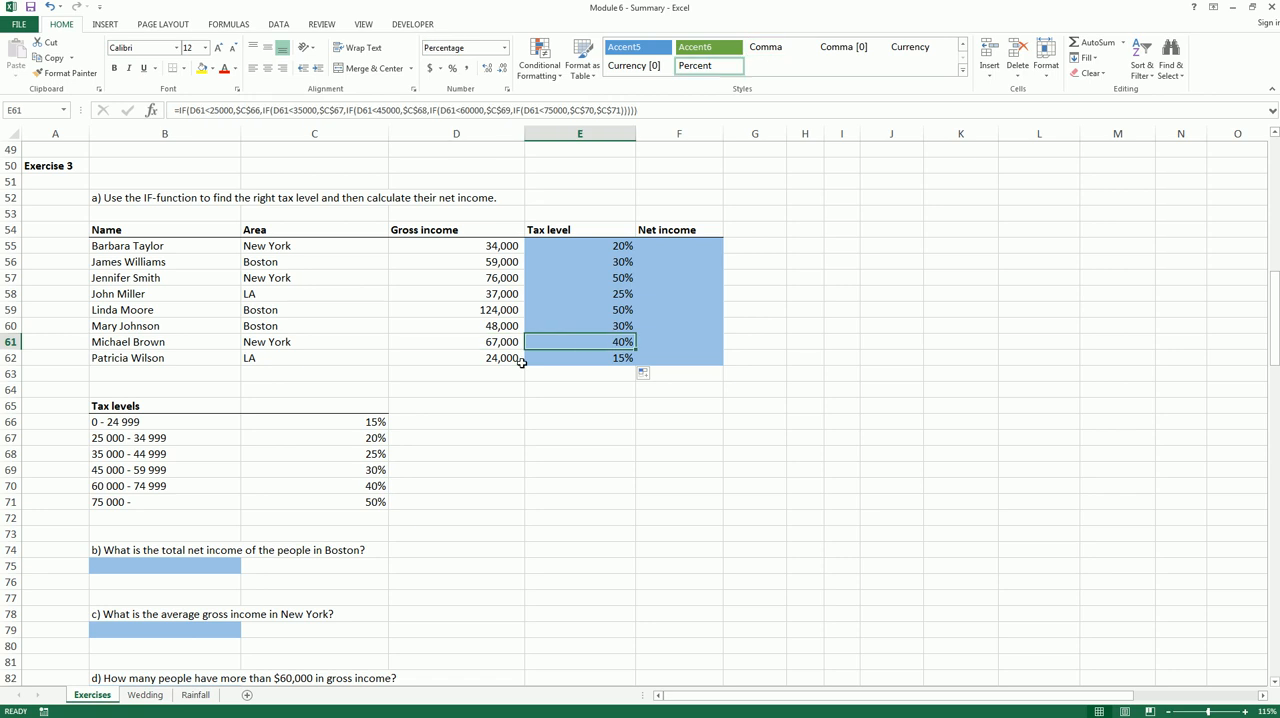
click(178, 485)
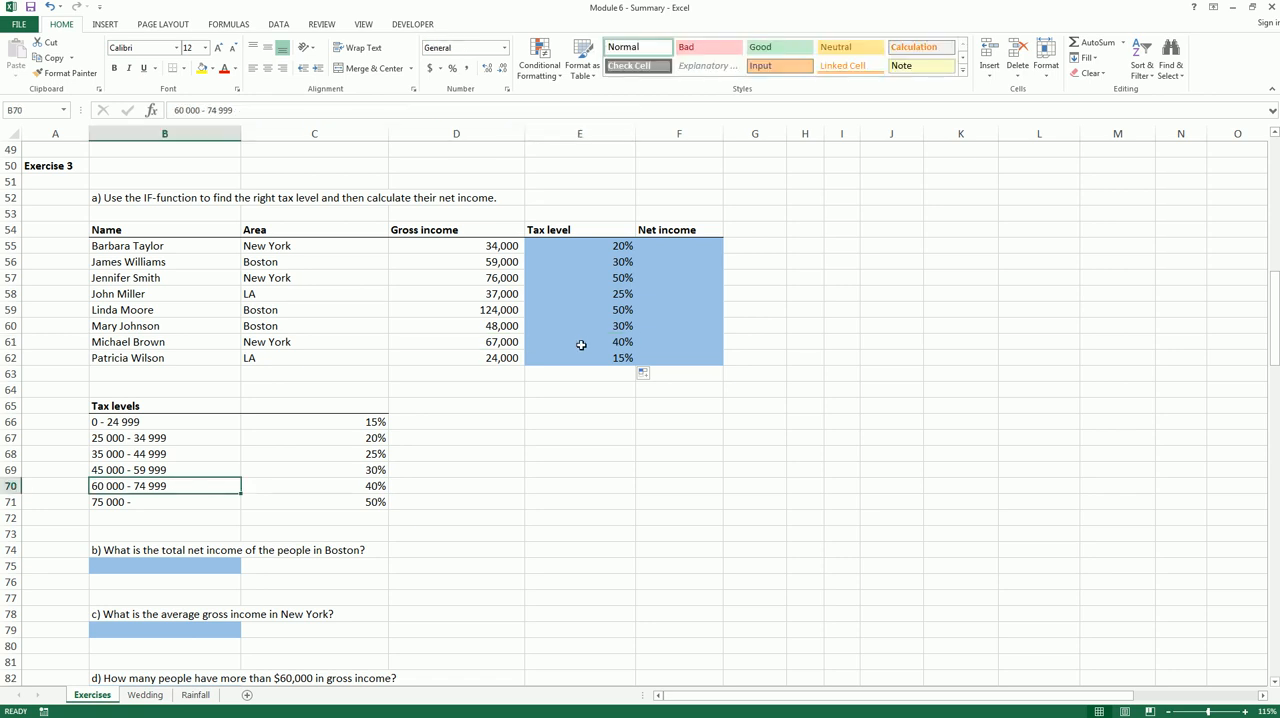
Calculate the first net income in F55 with the formula =D55*(1-E55)
click(680, 248)
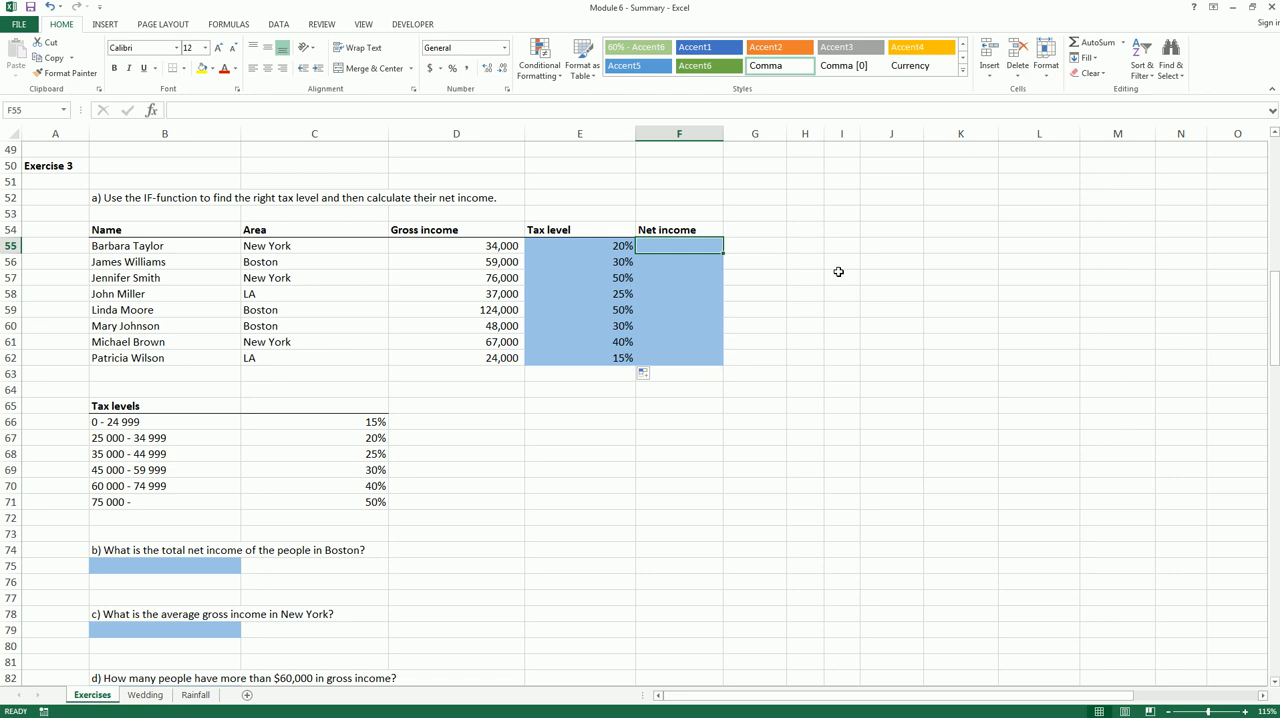
text(=)
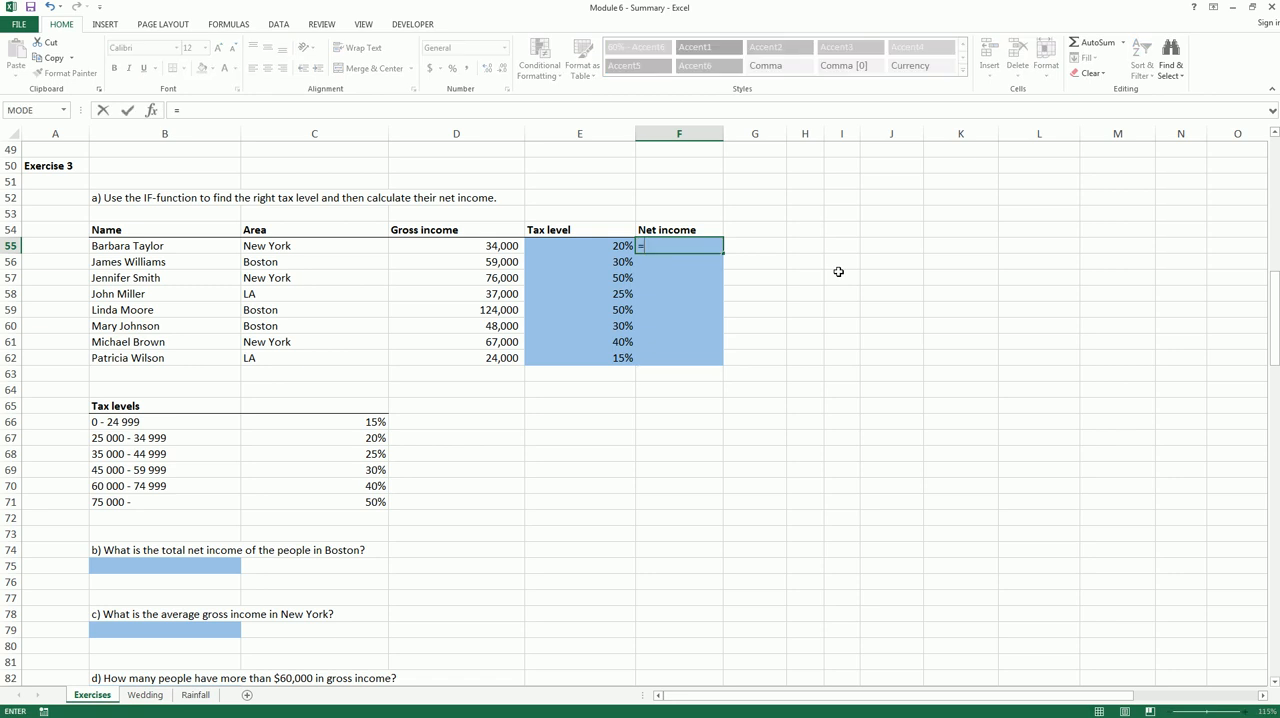
click(486, 247)
text(*)
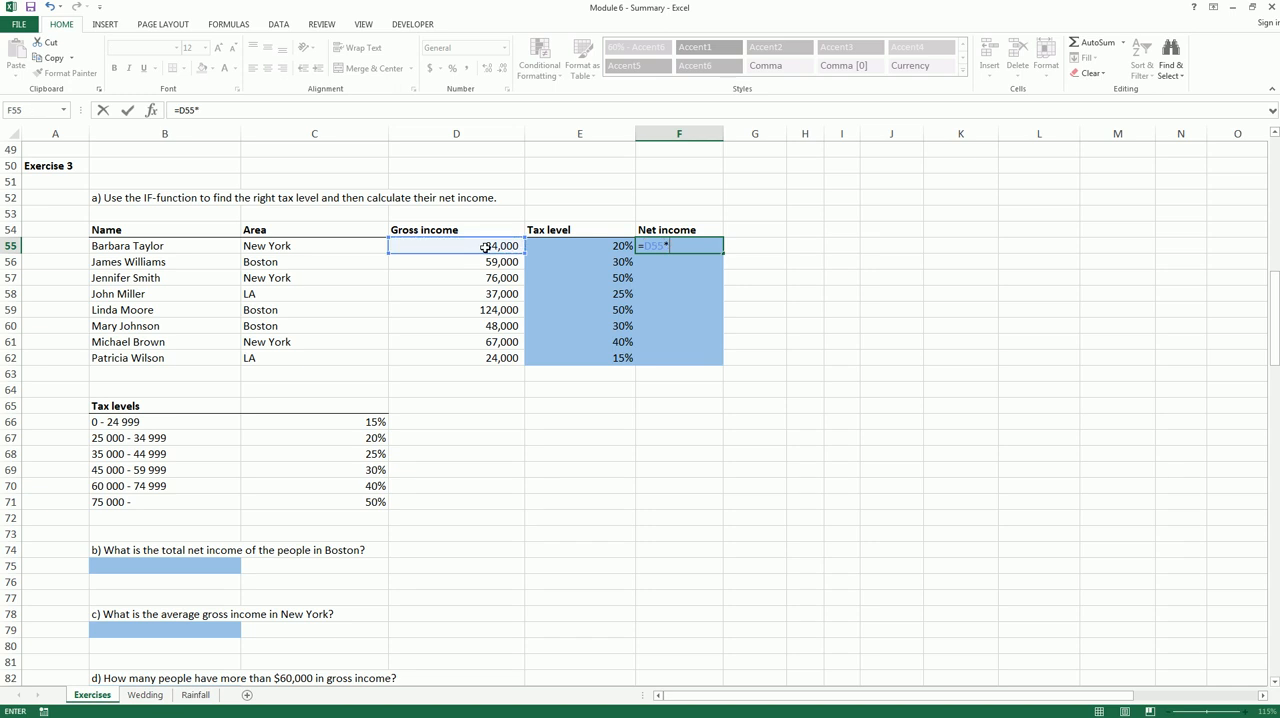
text((1-)
click(599, 247)
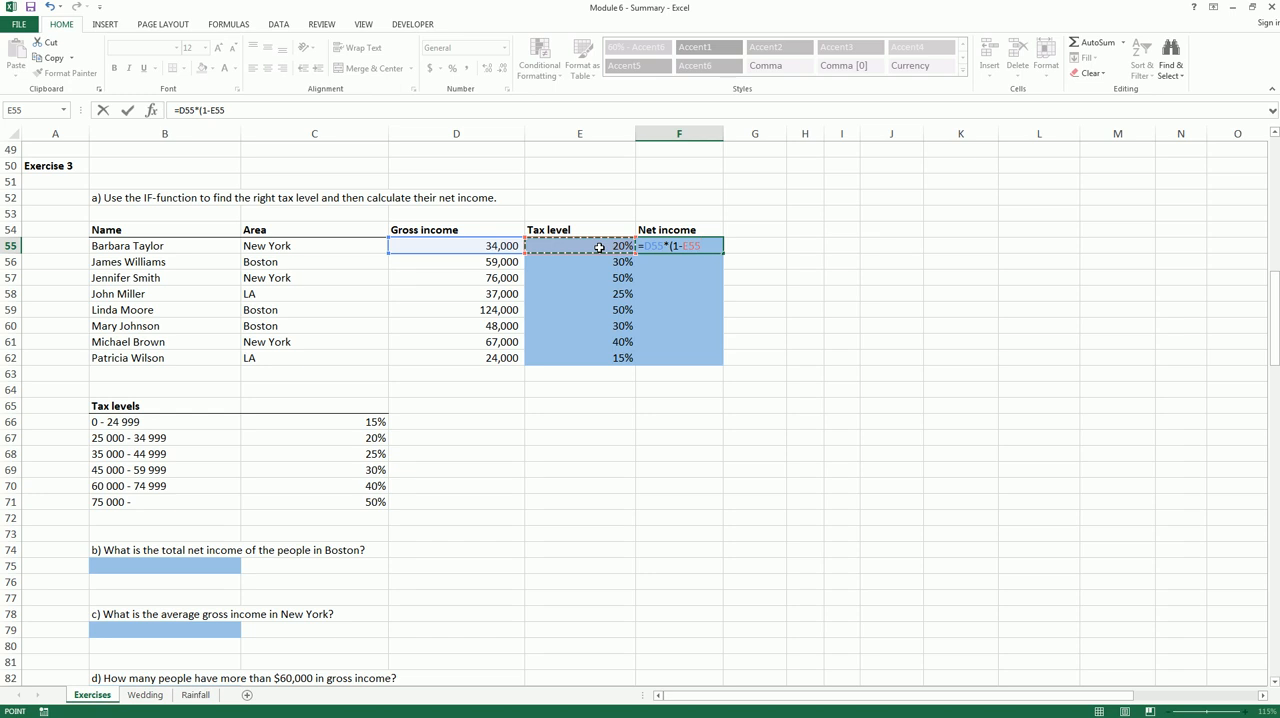
text())
key(Return)
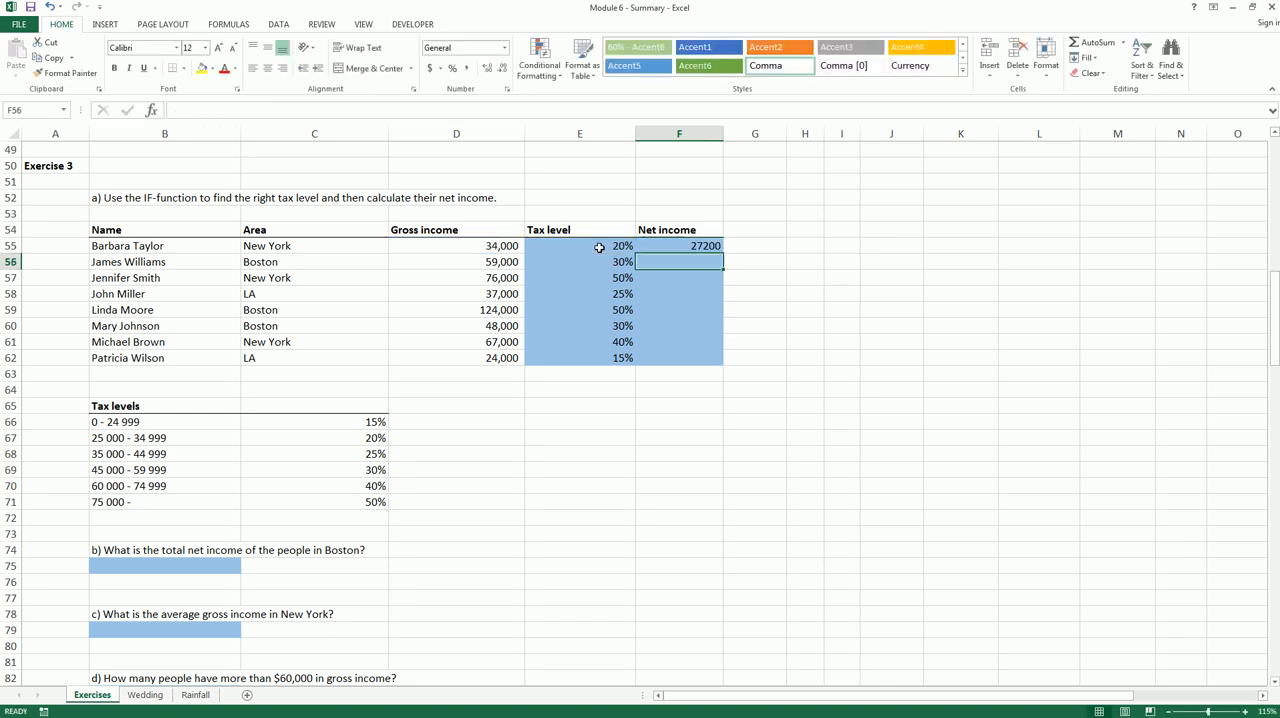
Fill the F55 net income formula down to F62 and format the results with thousands separators and no decimals
click(699, 246)
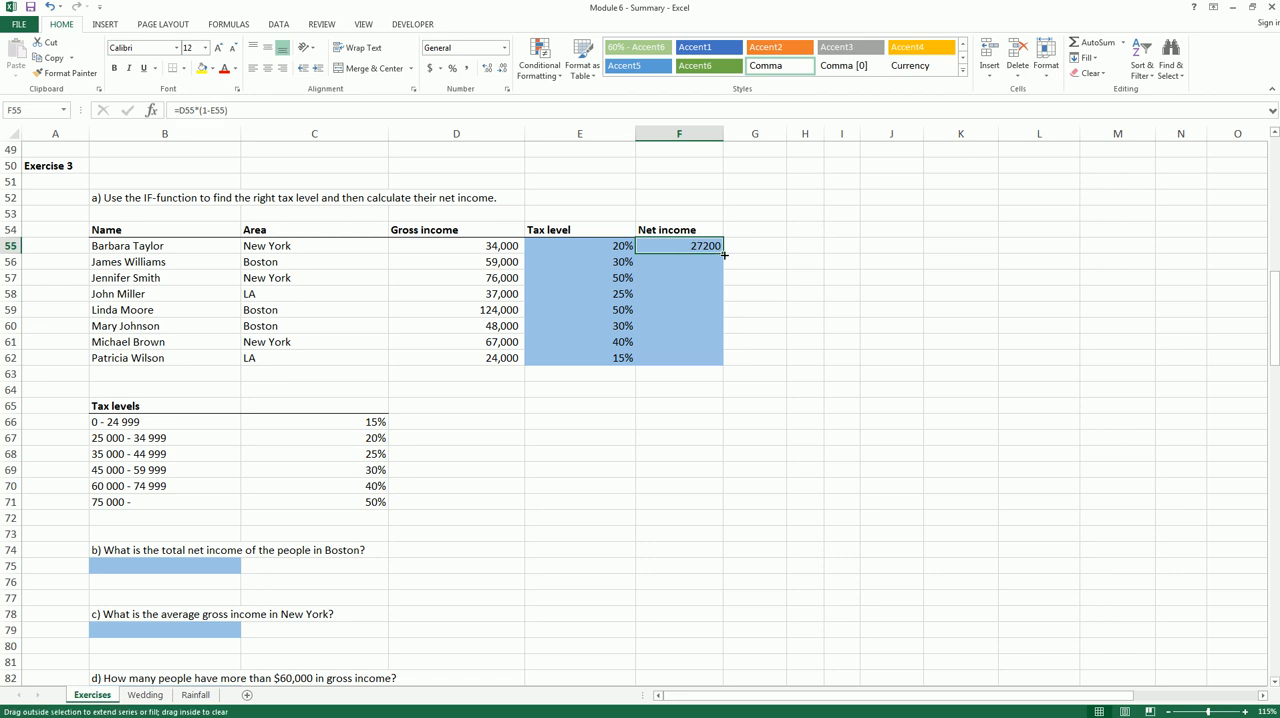
drag(724, 256, 724, 365)
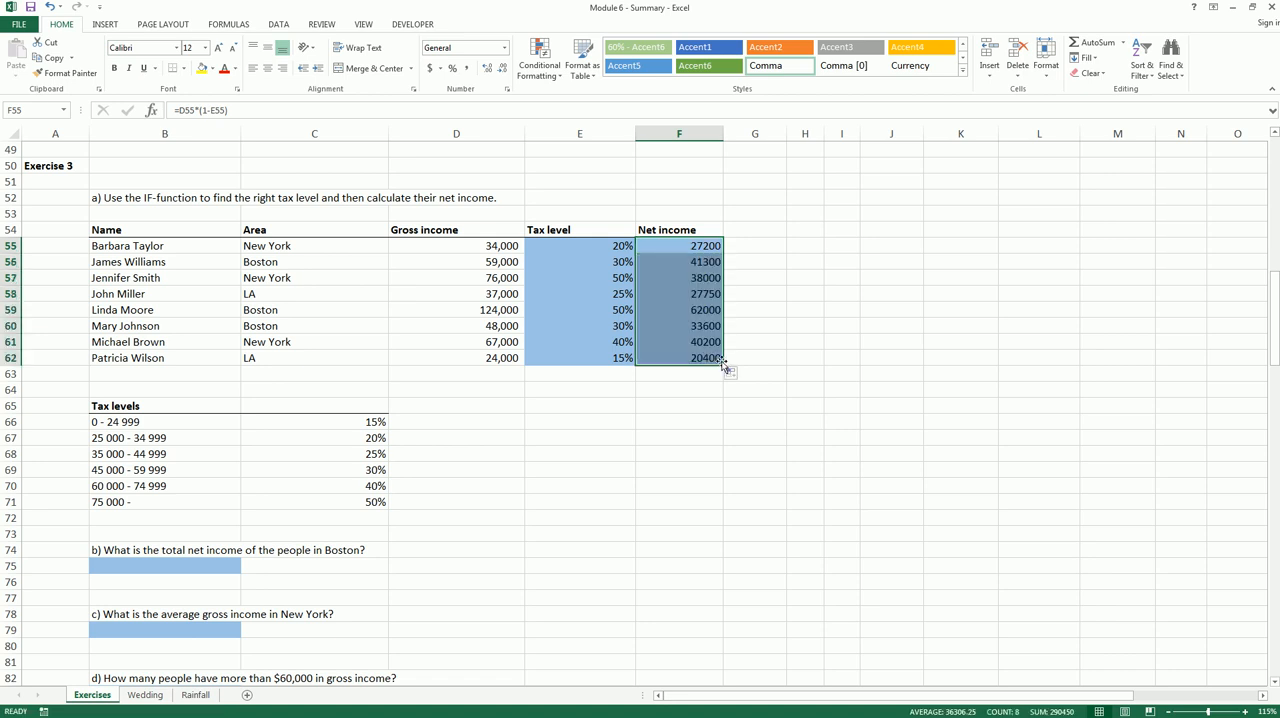
click(467, 68)
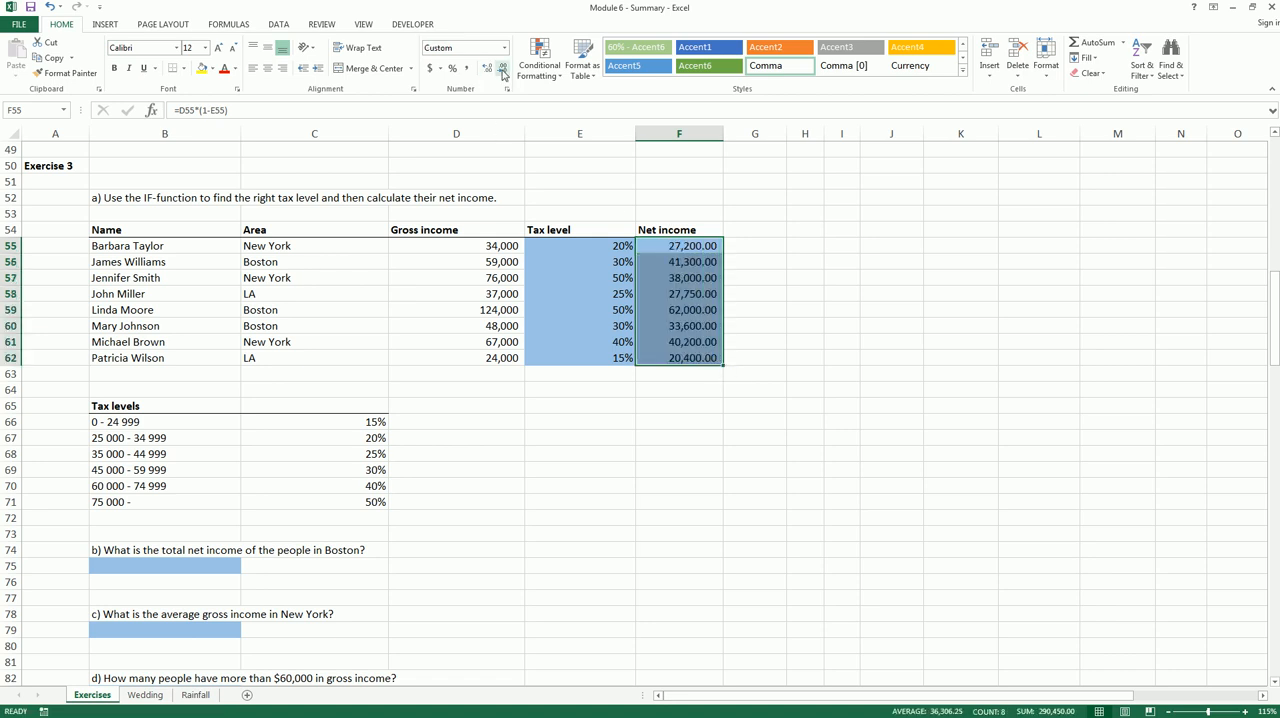
click(503, 73)
click(503, 73)
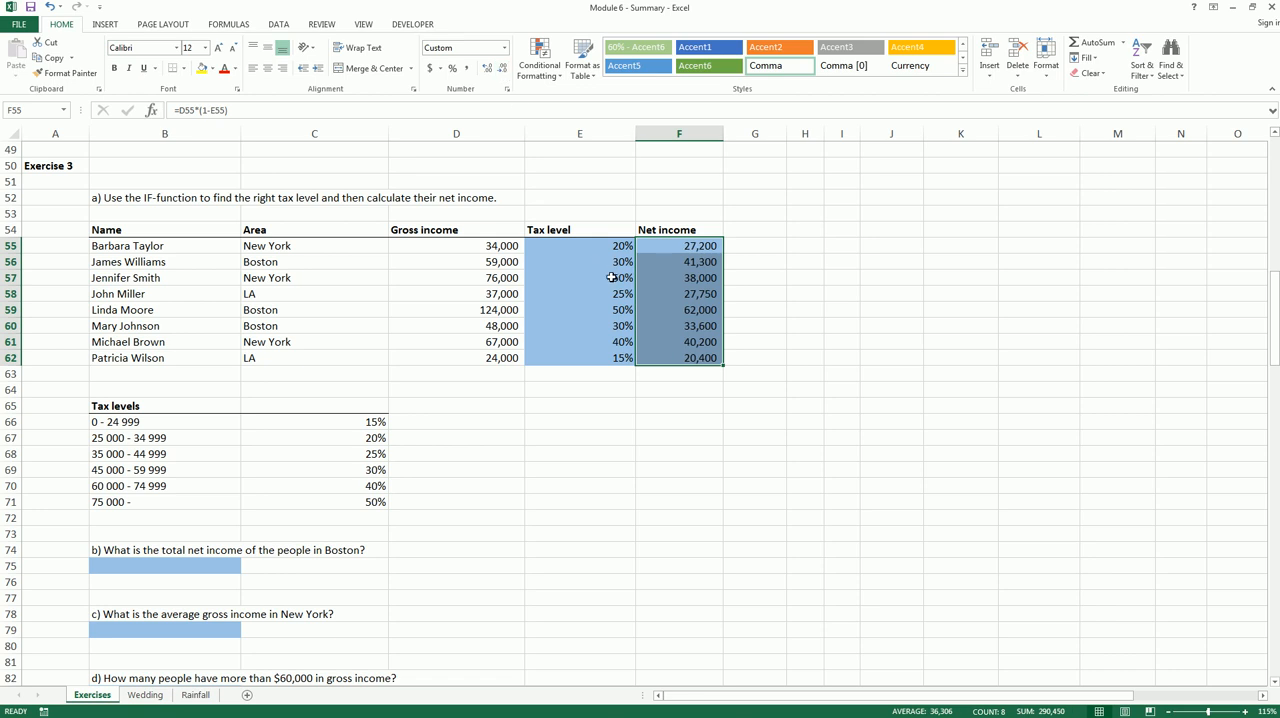
click(669, 310)
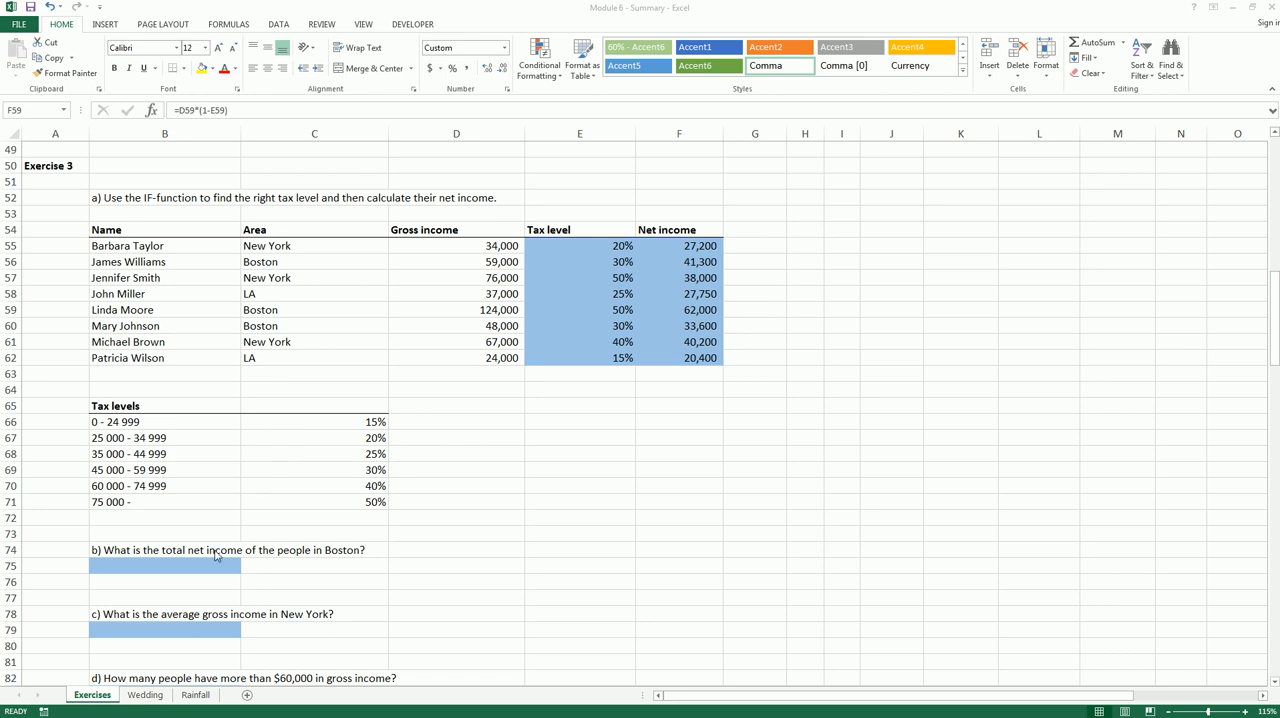
Examine the remaining Exercise 3 questions and the Area and Net income columns needed for the Boston total
click(175, 561)
scroll(257, 560, down, 2)
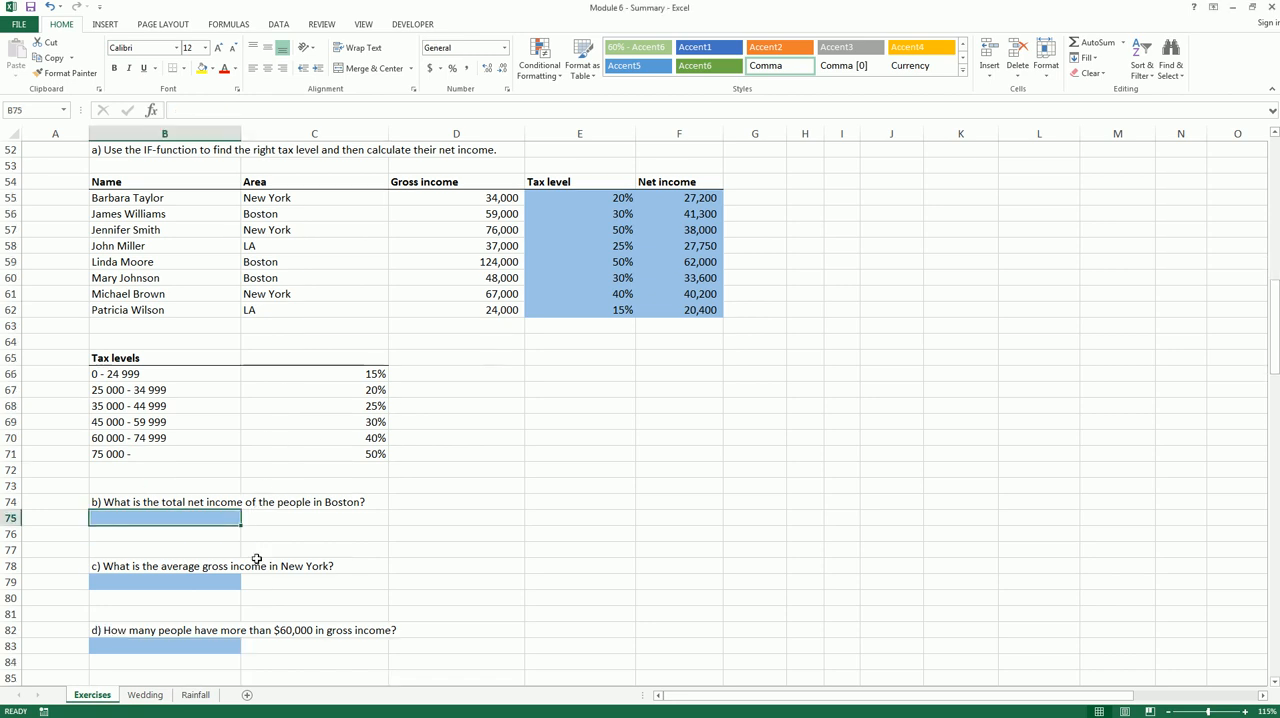
scroll(257, 559, down, 2)
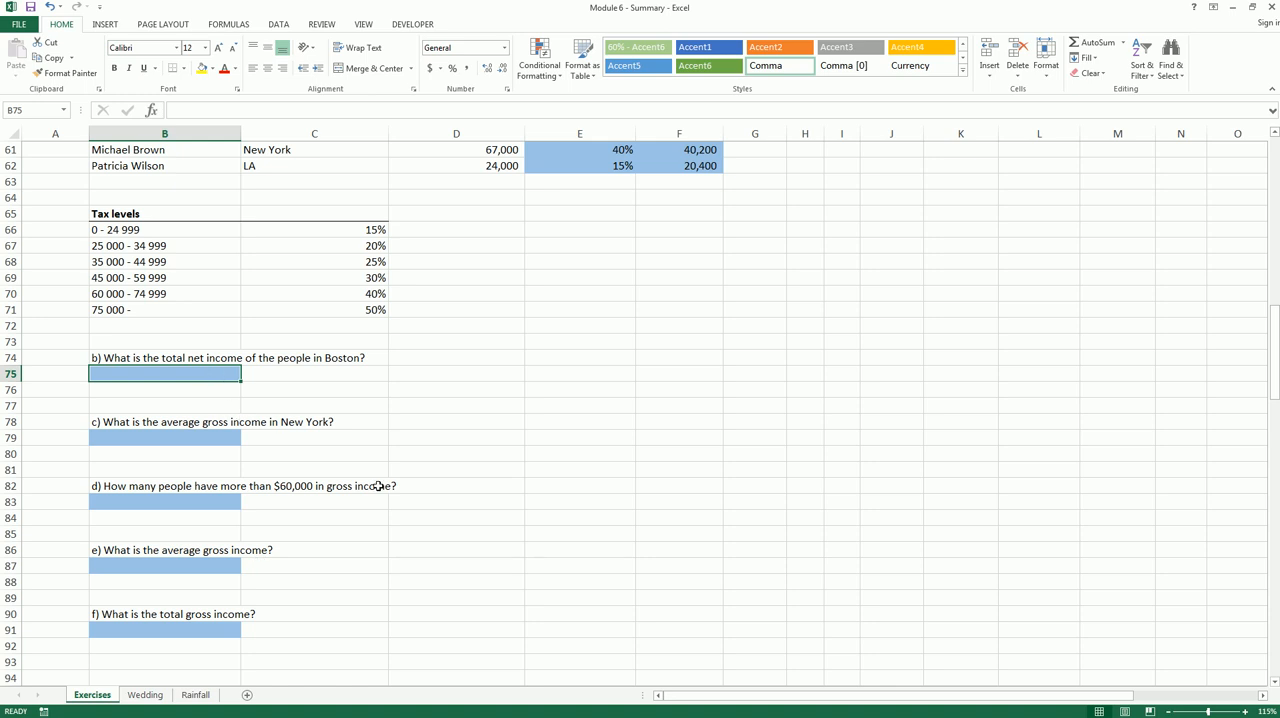
scroll(475, 448, up, 4)
drag(609, 246, 687, 364)
scroll(574, 434, down, 1)
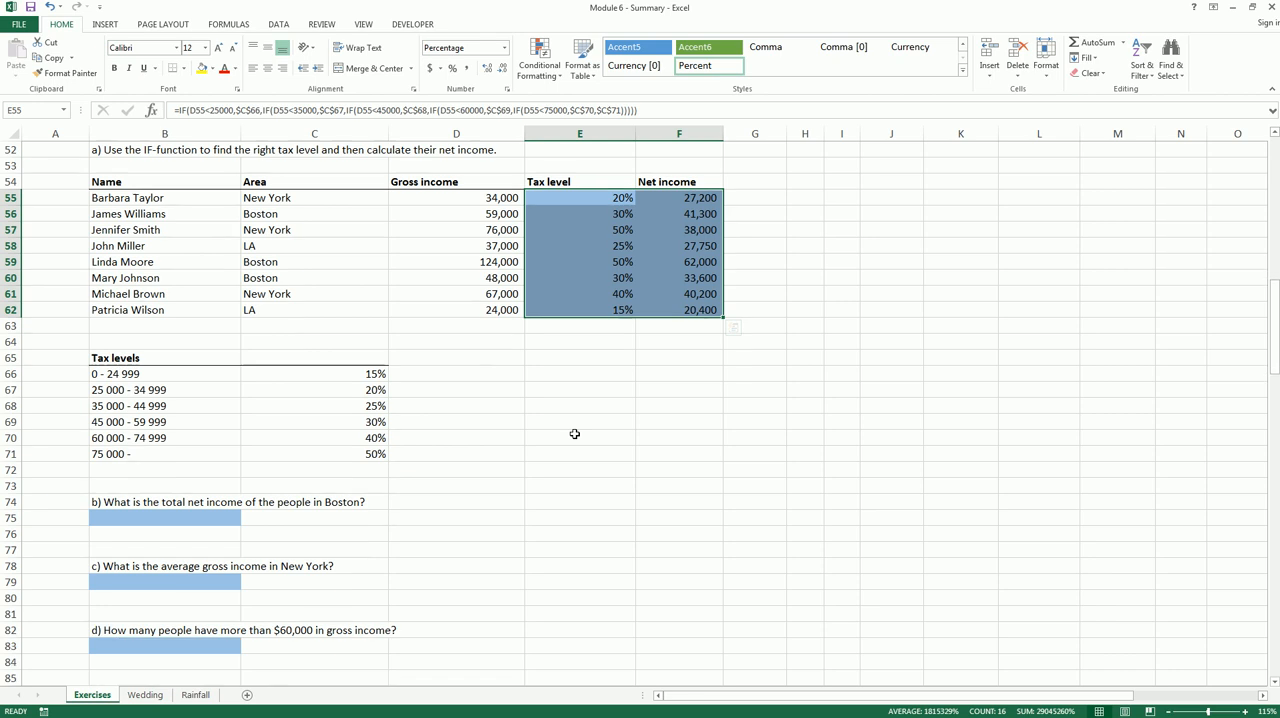
click(180, 517)
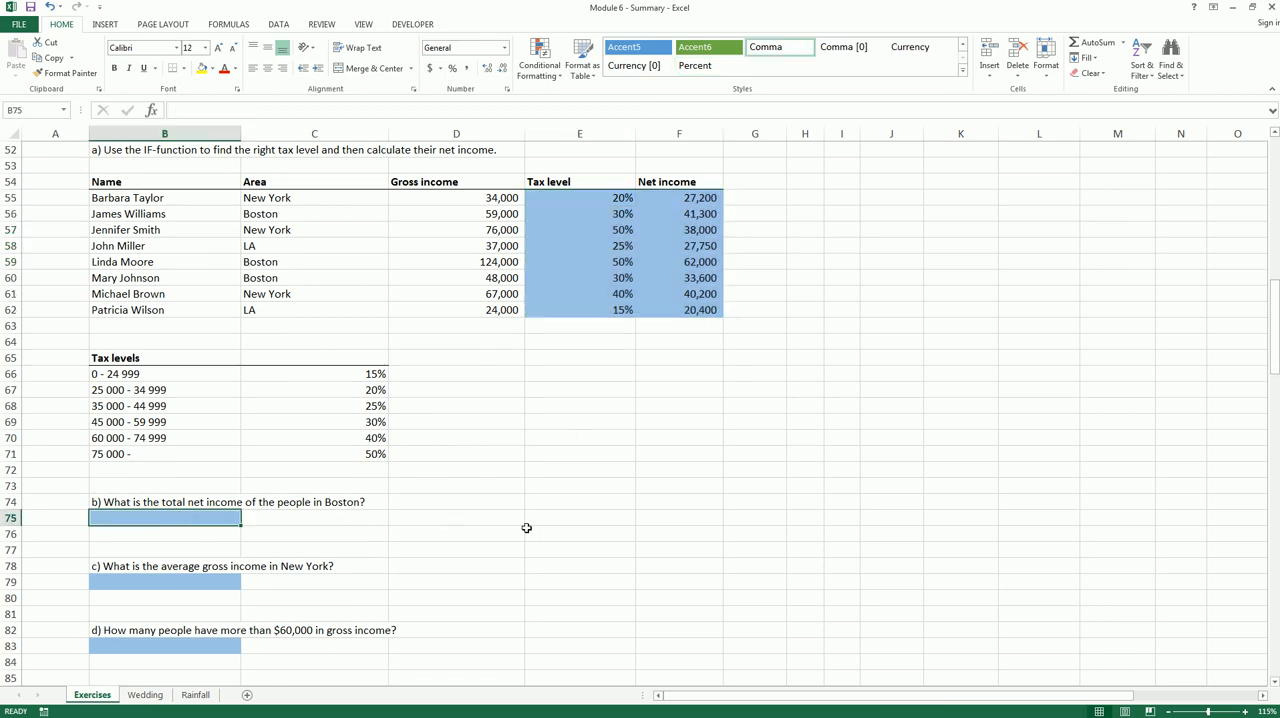
scroll(526, 527, up, 1)
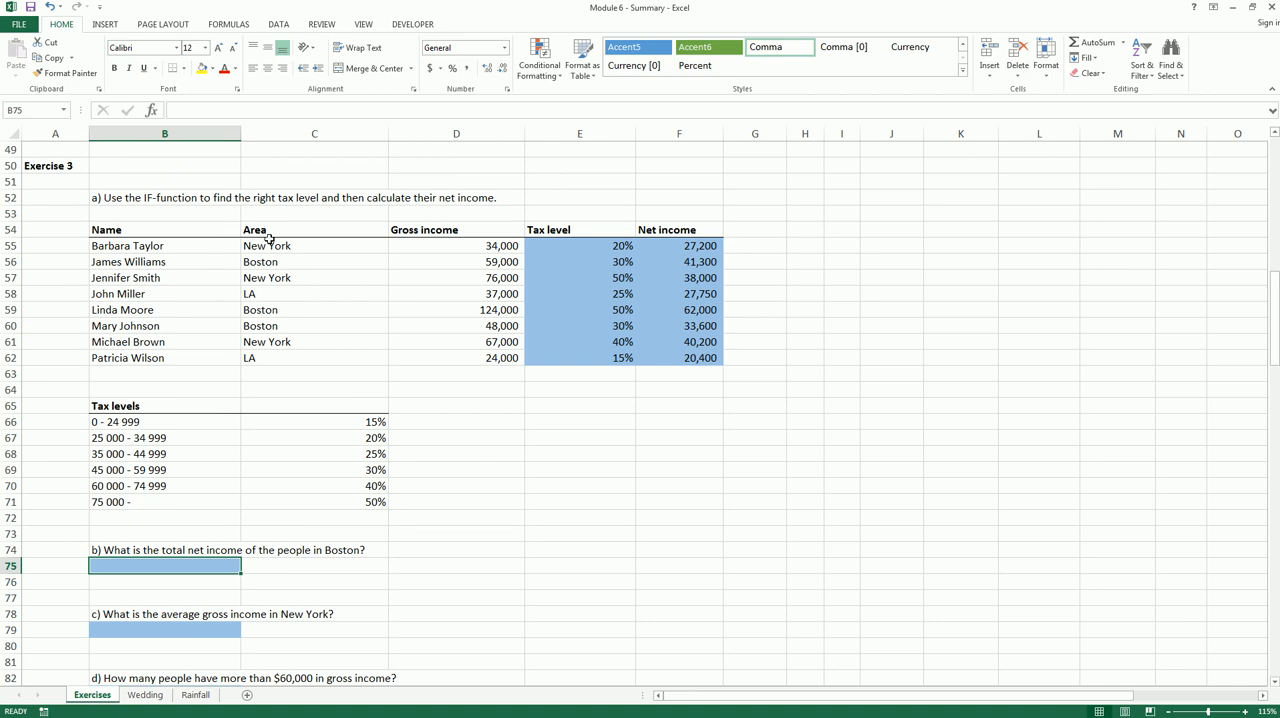
drag(268, 236, 283, 353)
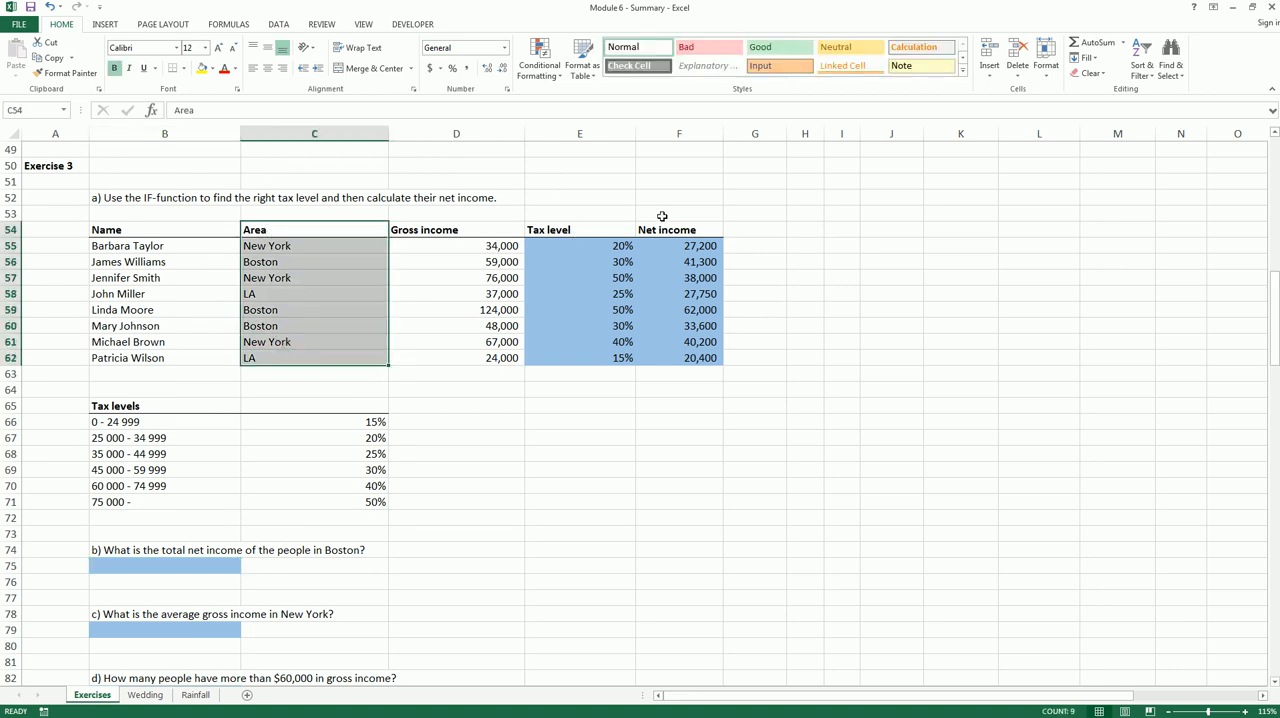
drag(664, 231, 688, 357)
Calculate Boston's total net income in B75 with the formula =SUMIF(C55:C62,"Boston",F55:F62)
click(220, 558)
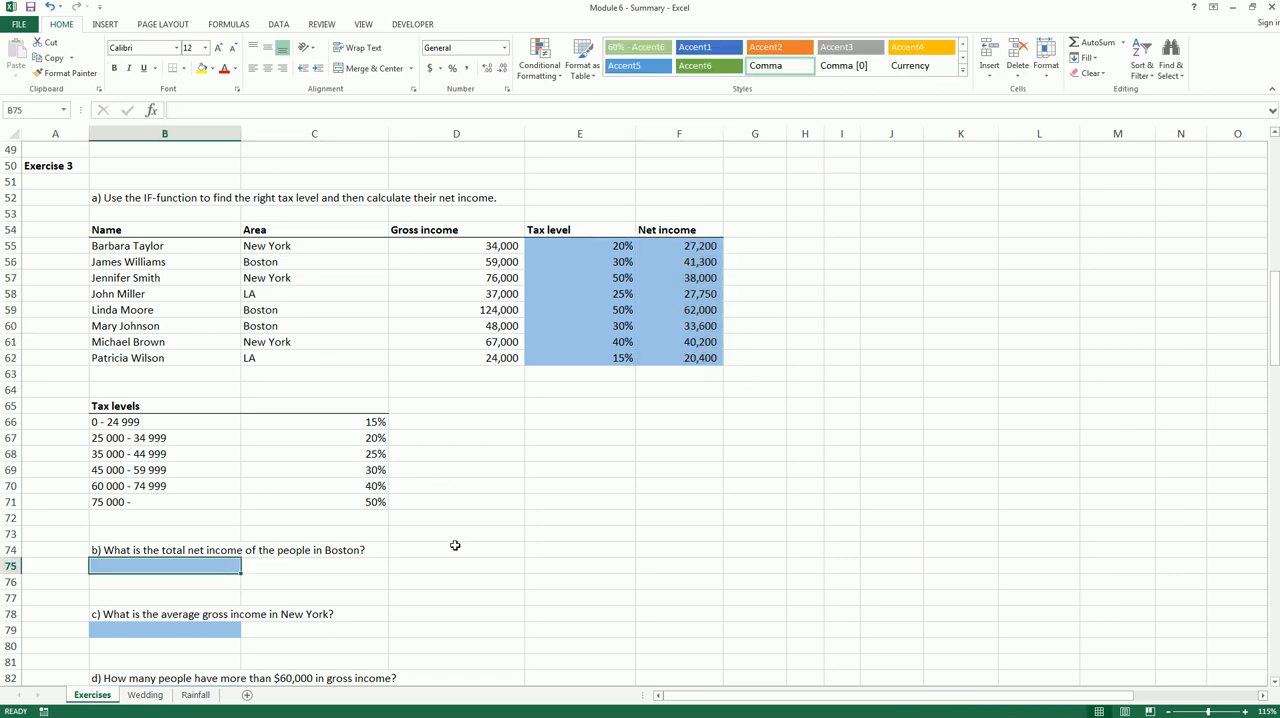
text(=sum()
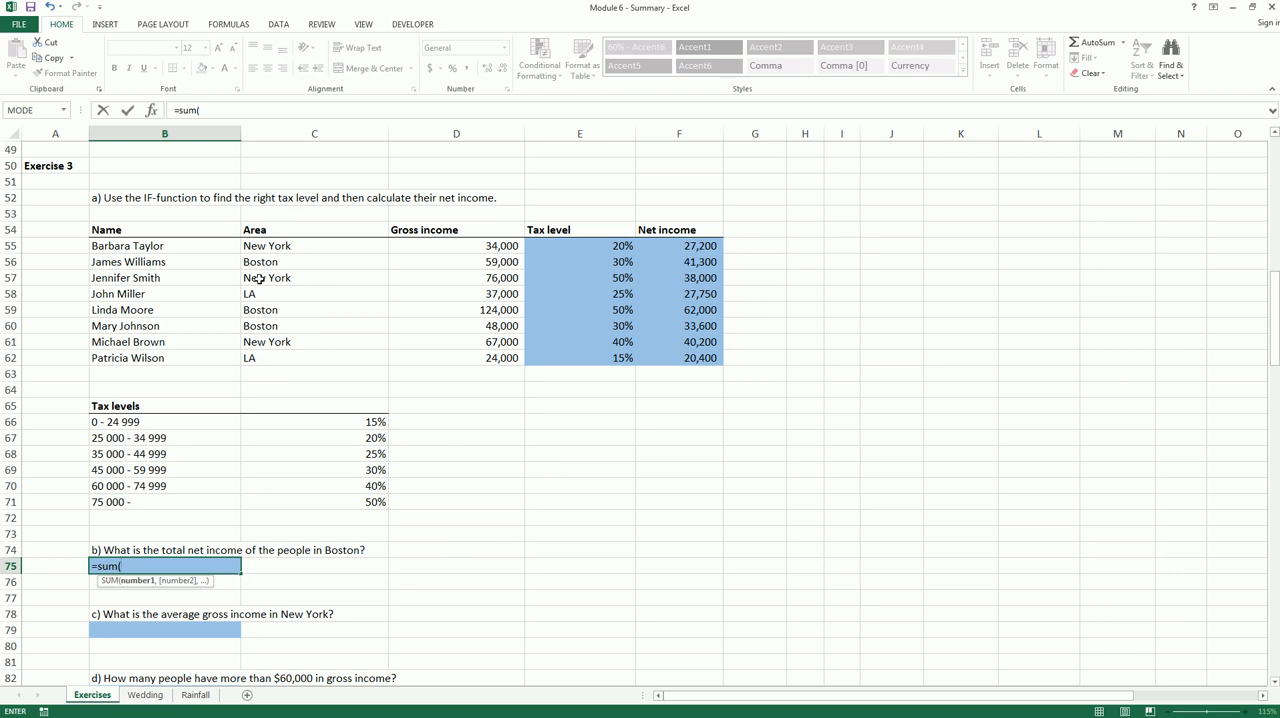
key(BackSpace)
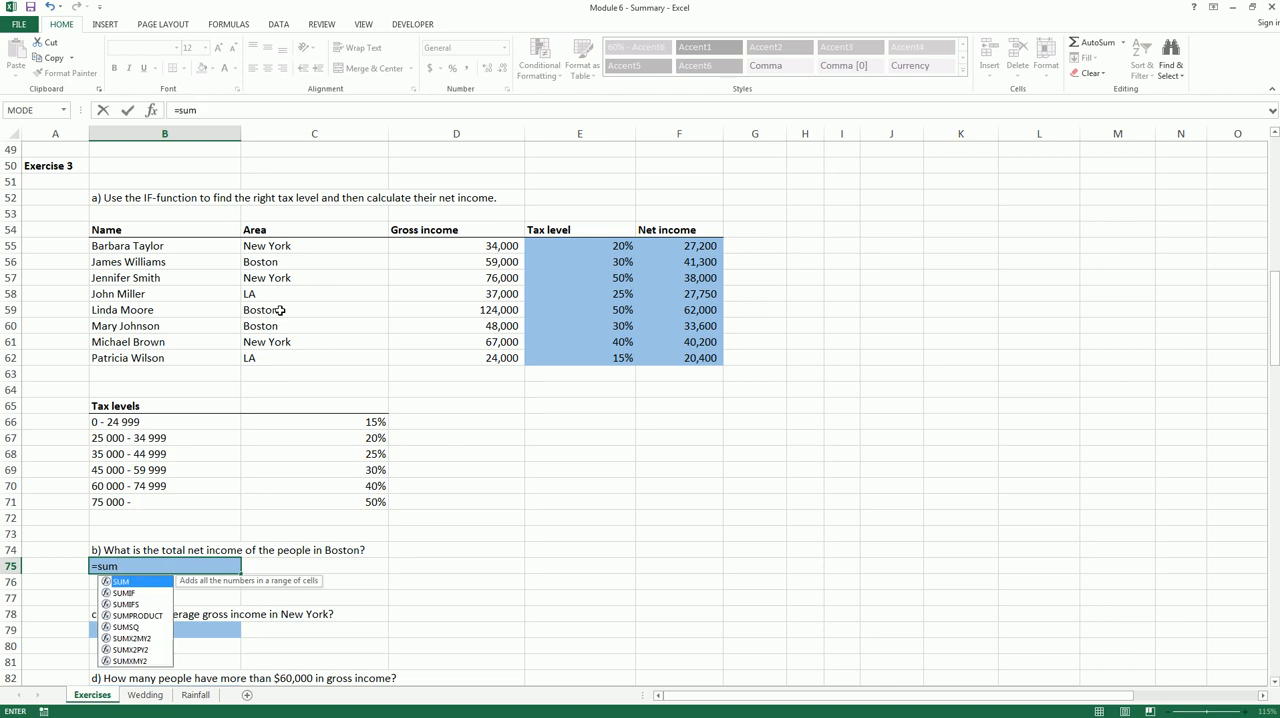
text(if()
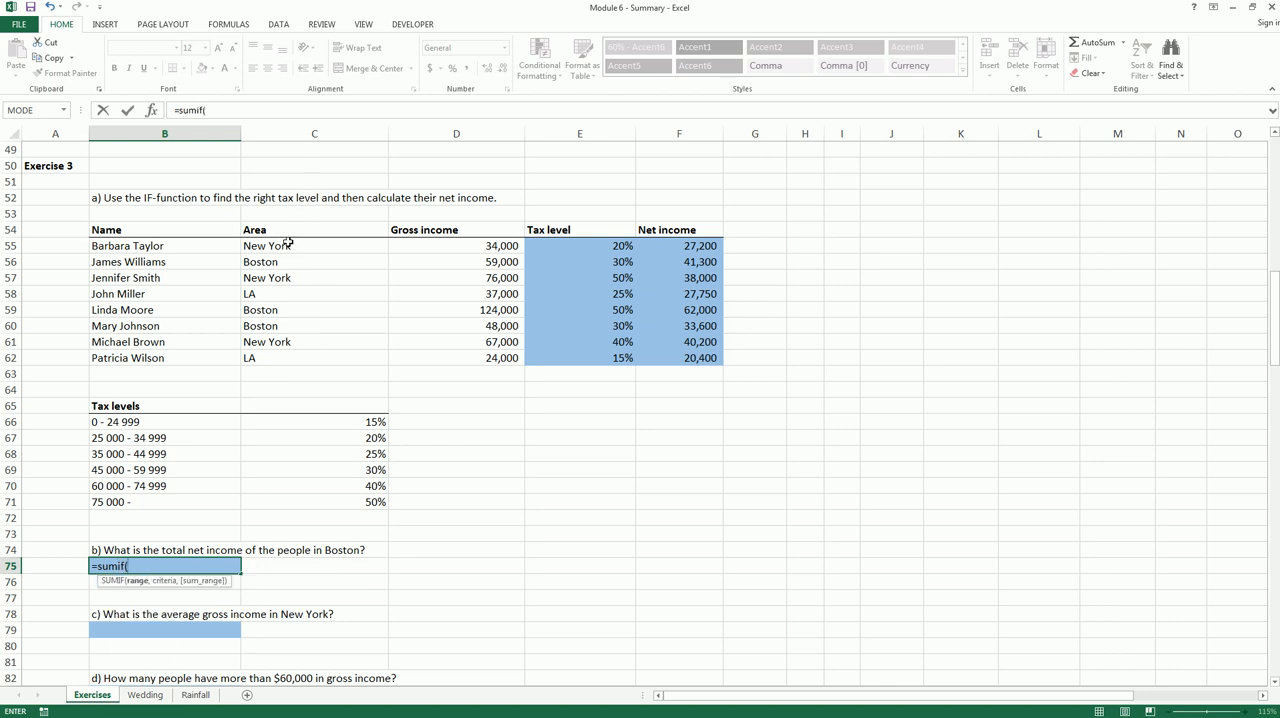
drag(288, 243, 285, 356)
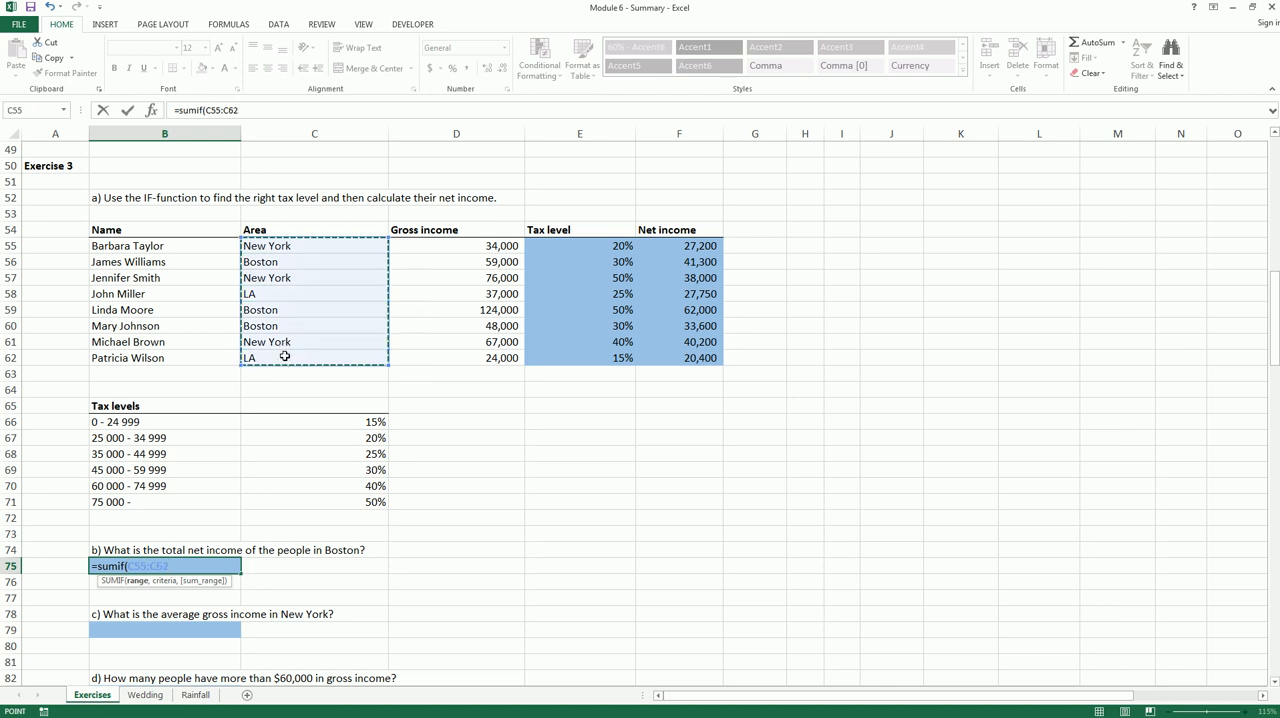
text(,)
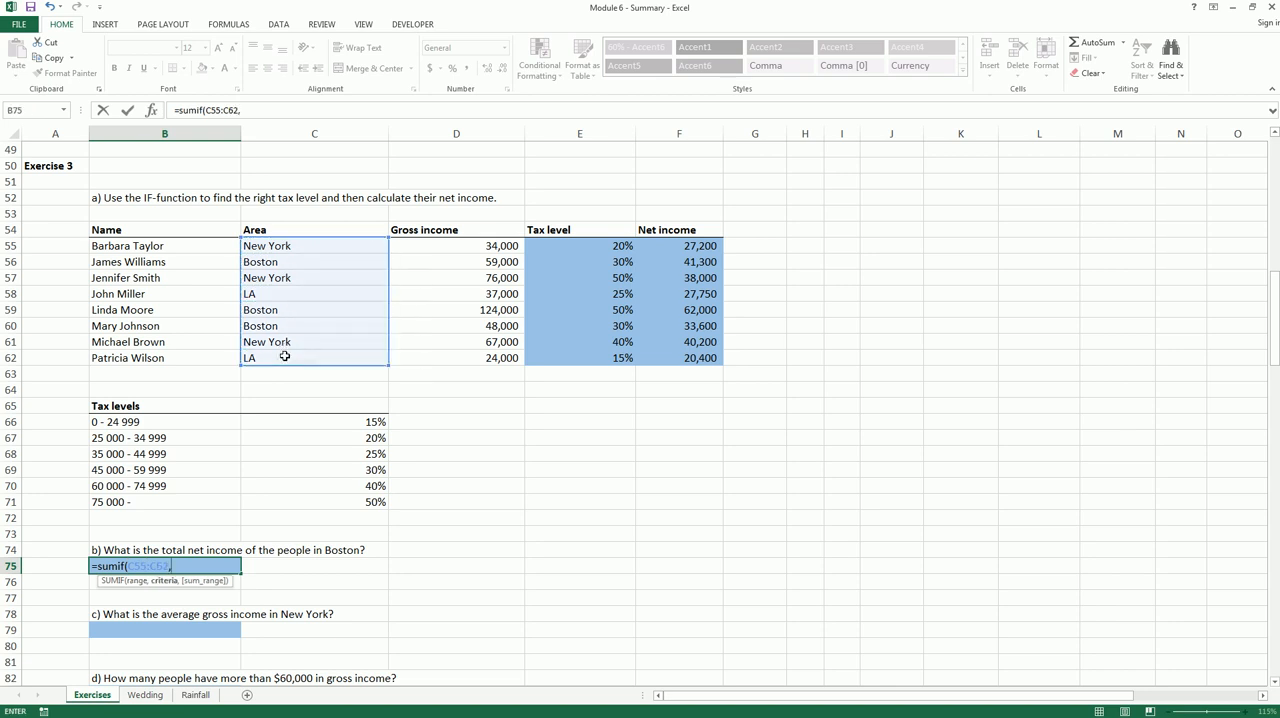
text("Boston",)
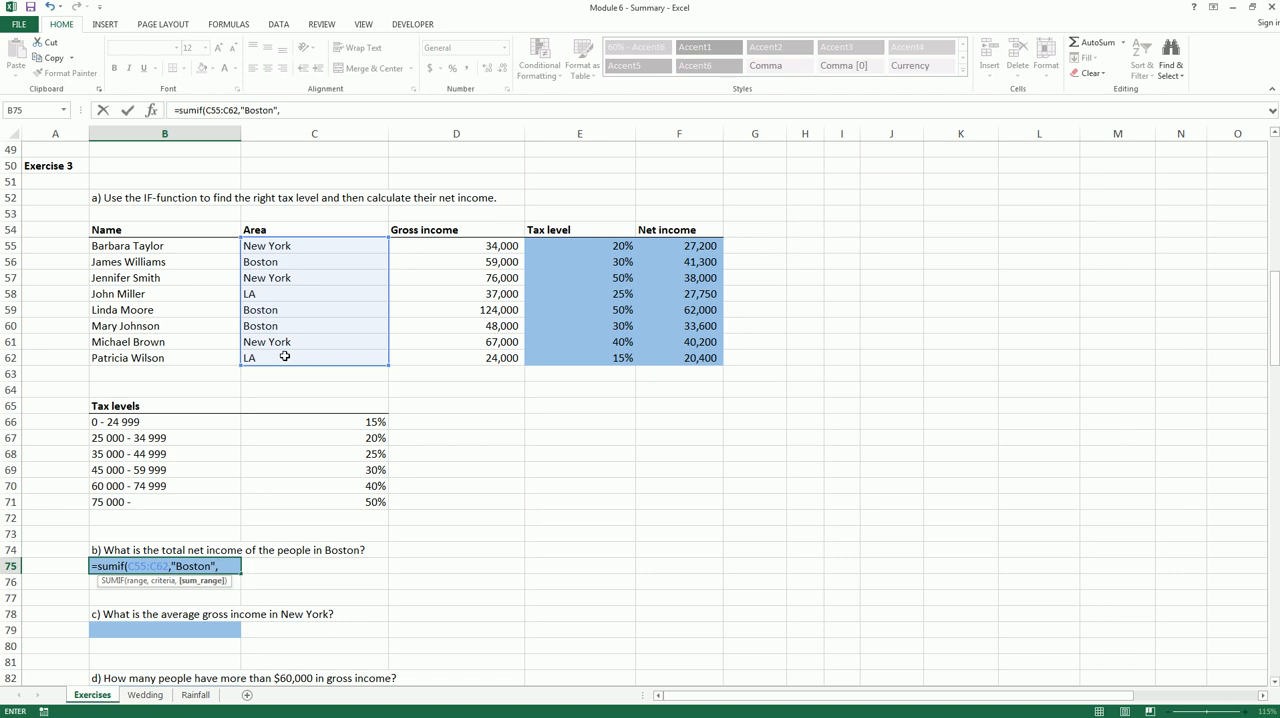
drag(702, 248, 689, 357)
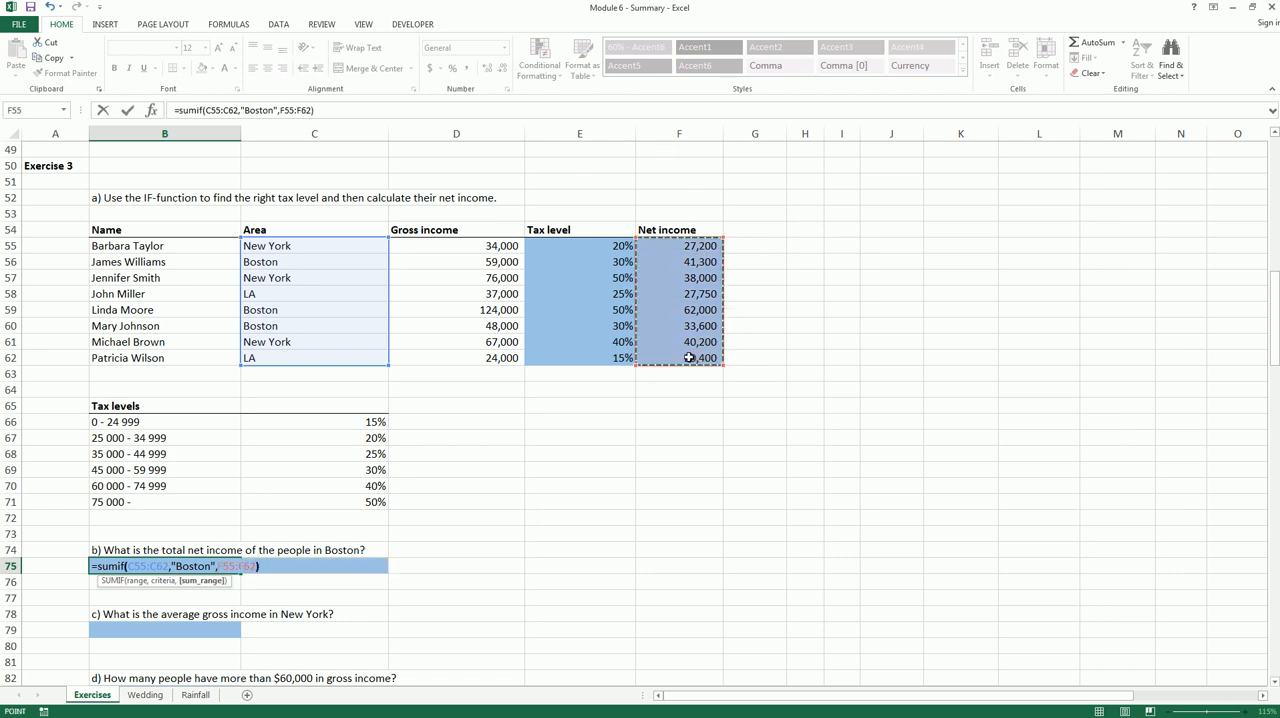
key(Return)
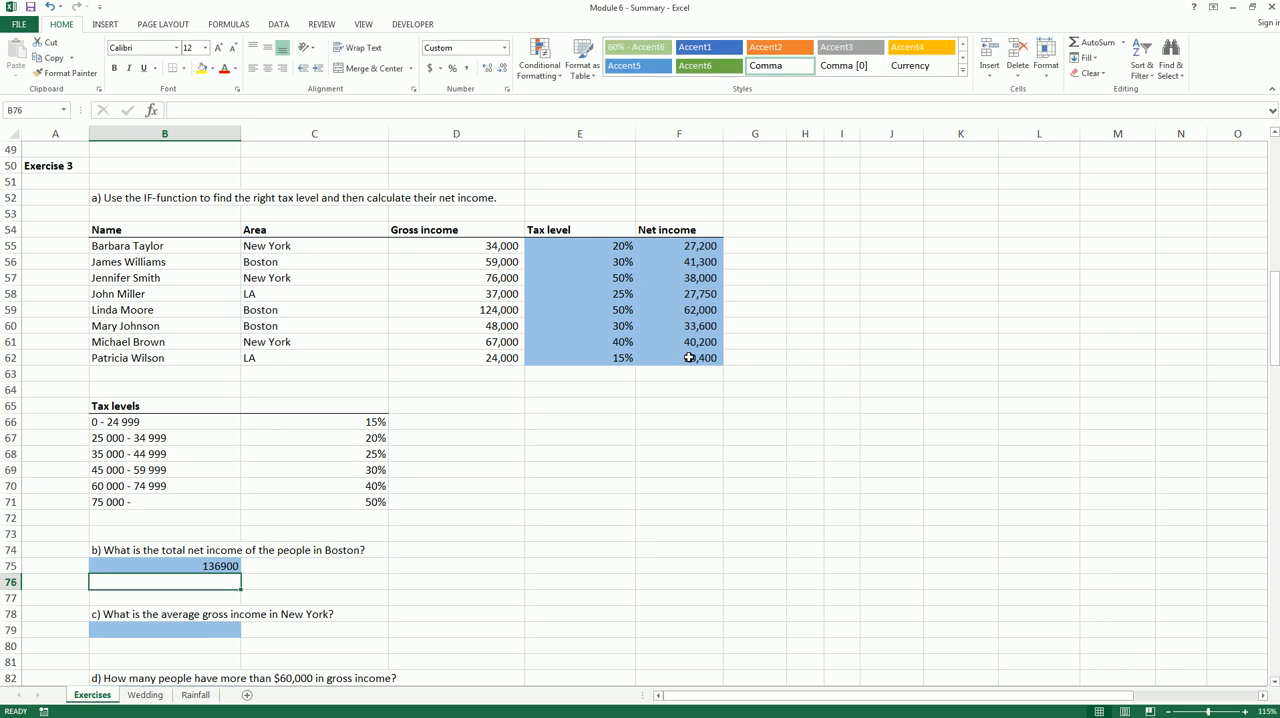
Format the Boston total in B75 with a thousands separator and no decimals
click(214, 563)
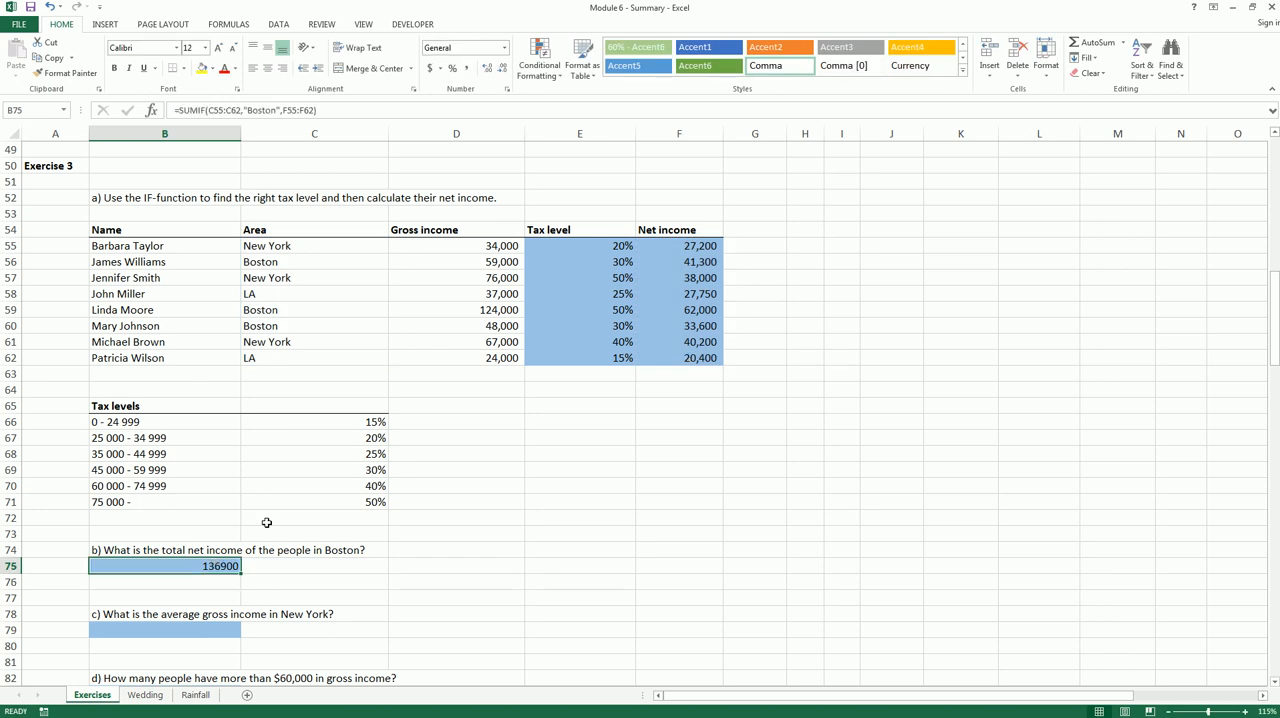
click(467, 73)
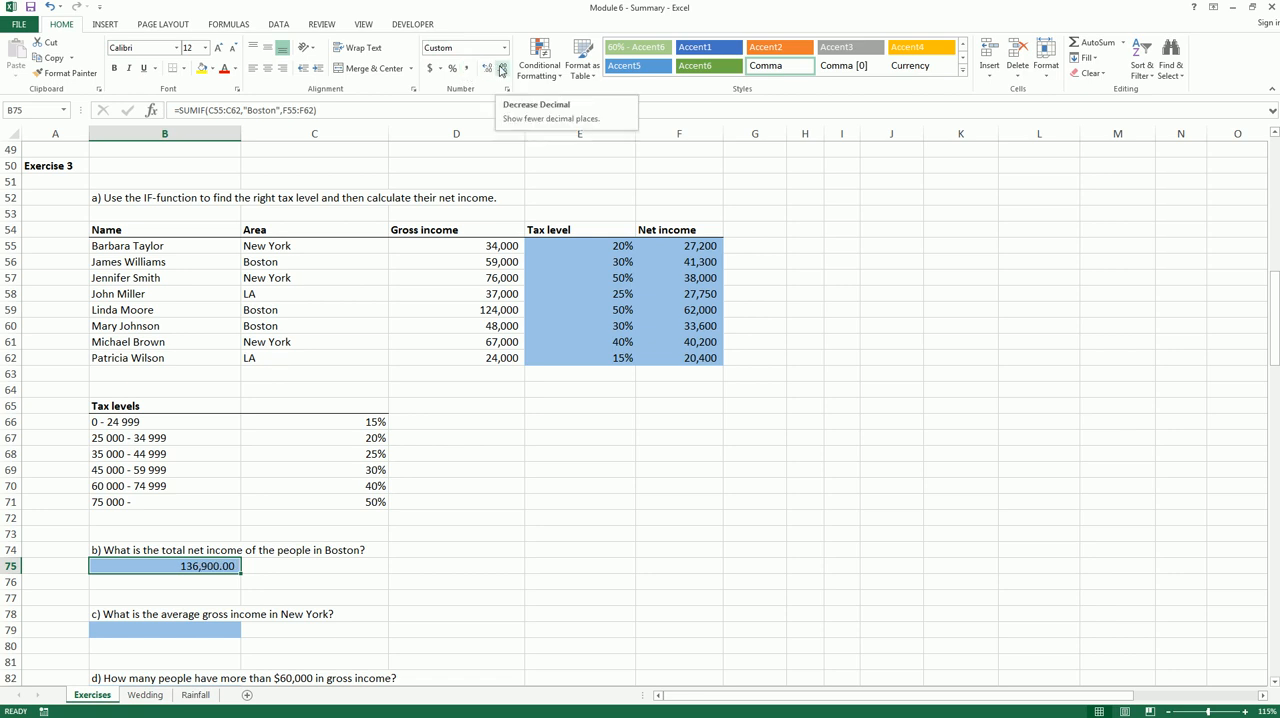
click(501, 70)
click(501, 70)
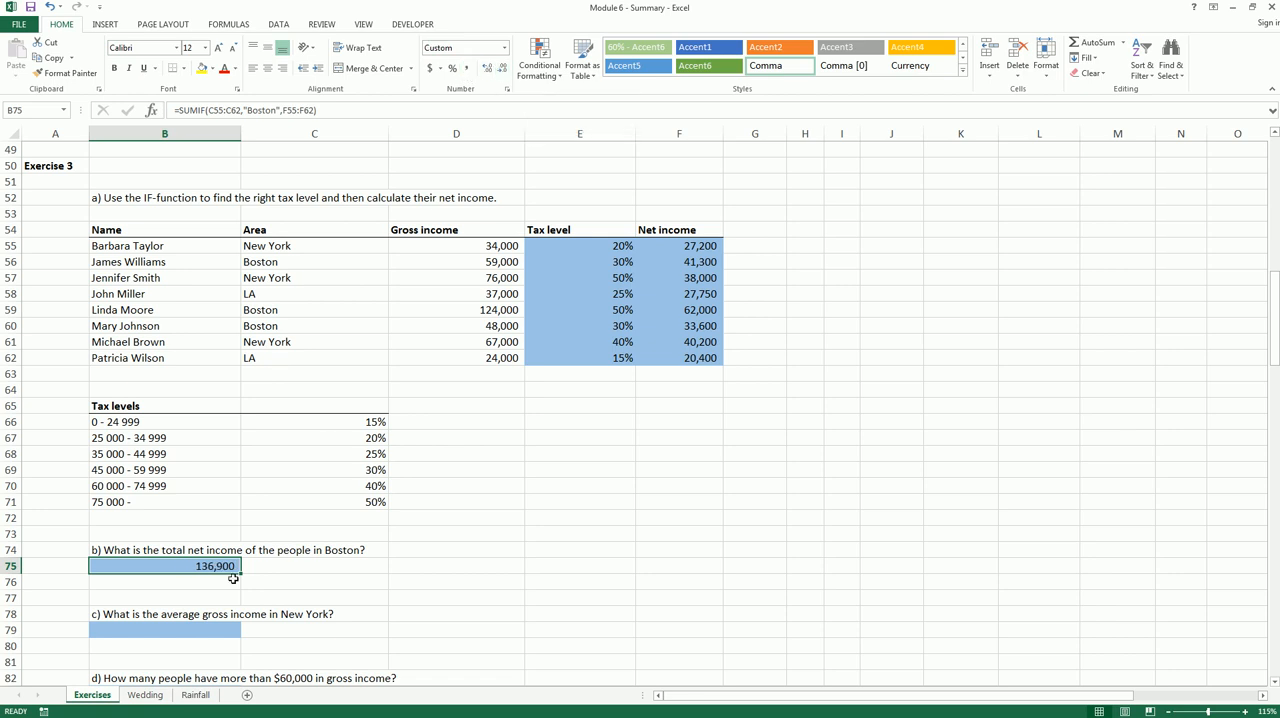
Calculate New York's average gross income in B79 with the formula =AVERAGEIF(C55:C62,"New York",D55:D62)
click(228, 630)
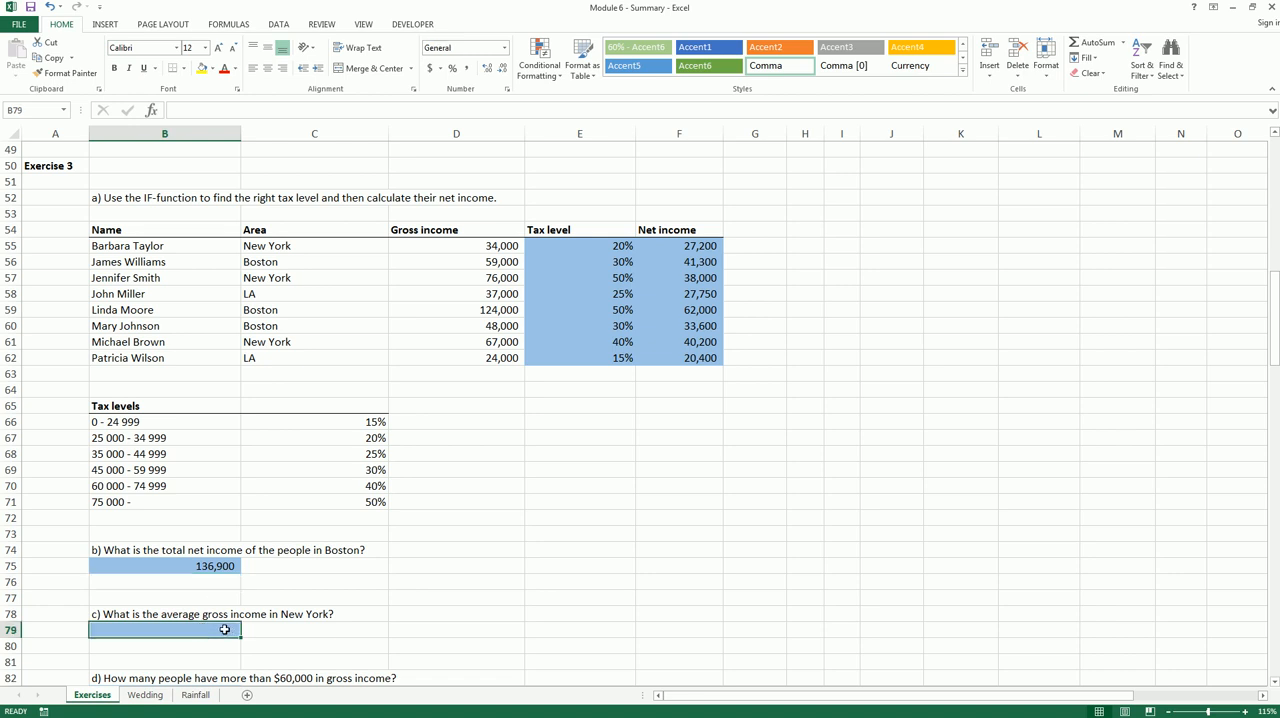
text(=average)
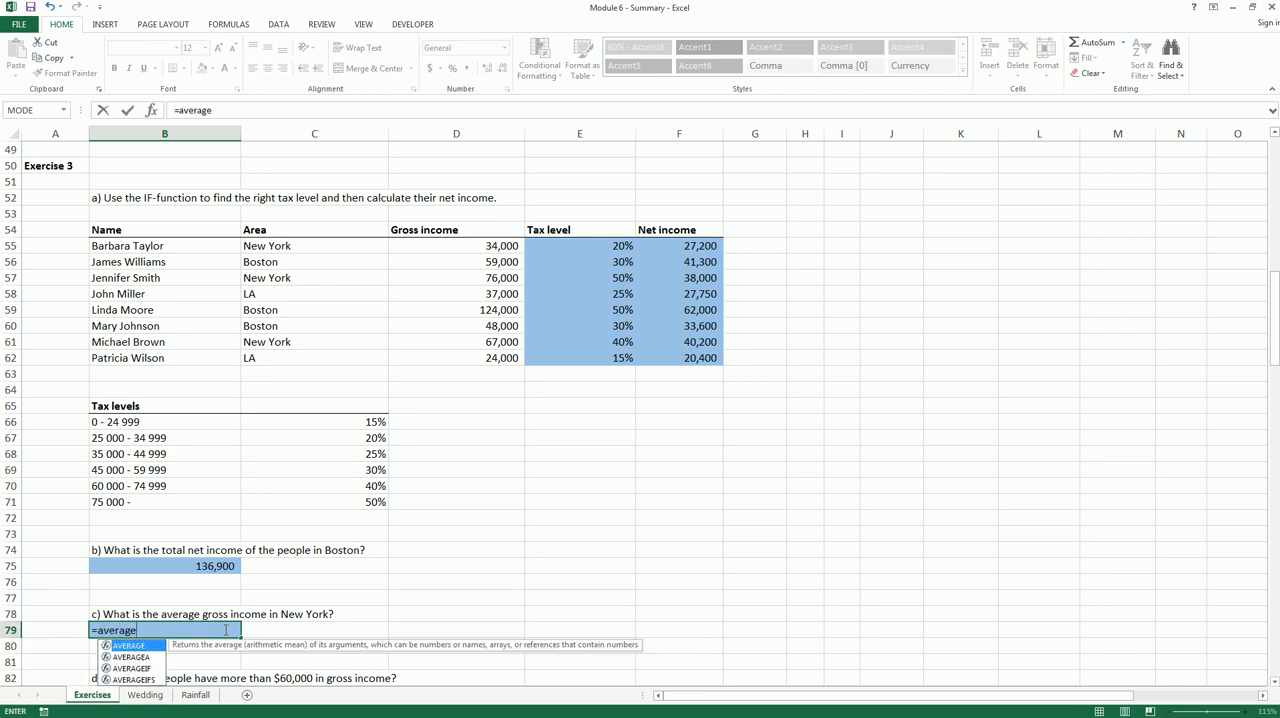
text(()
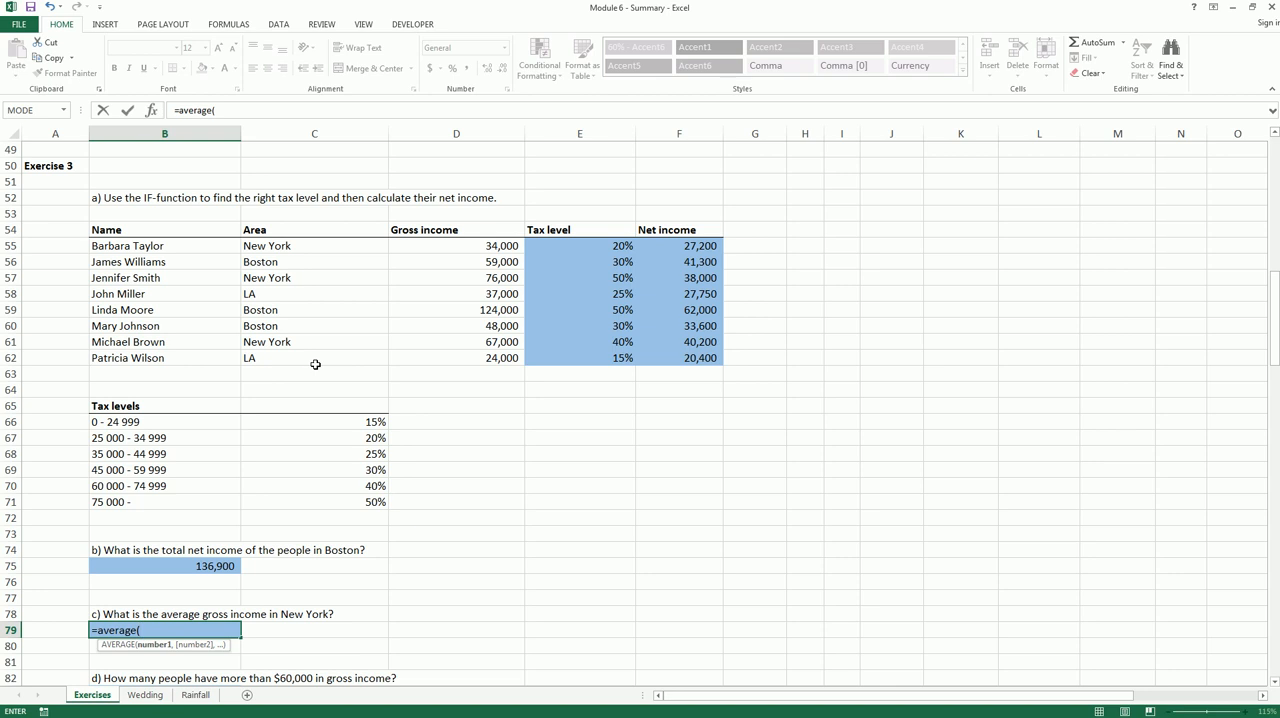
key(BackSpace)
text(if()
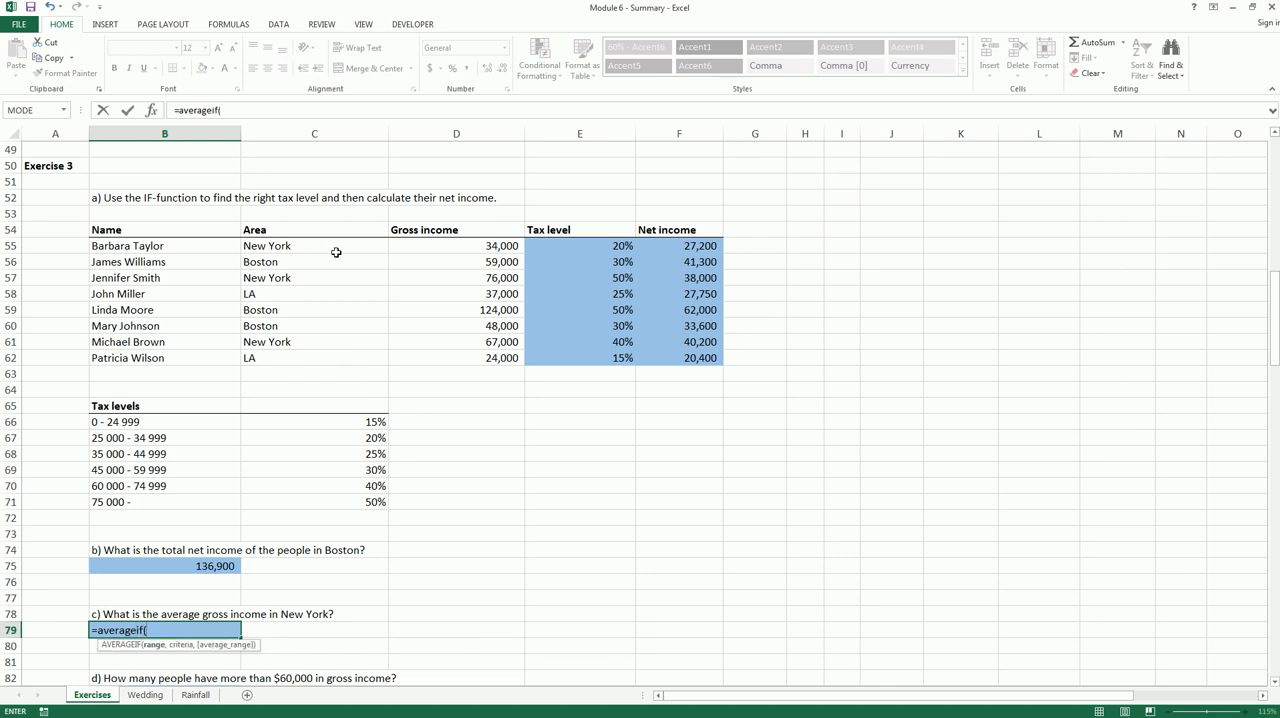
drag(336, 253, 324, 355)
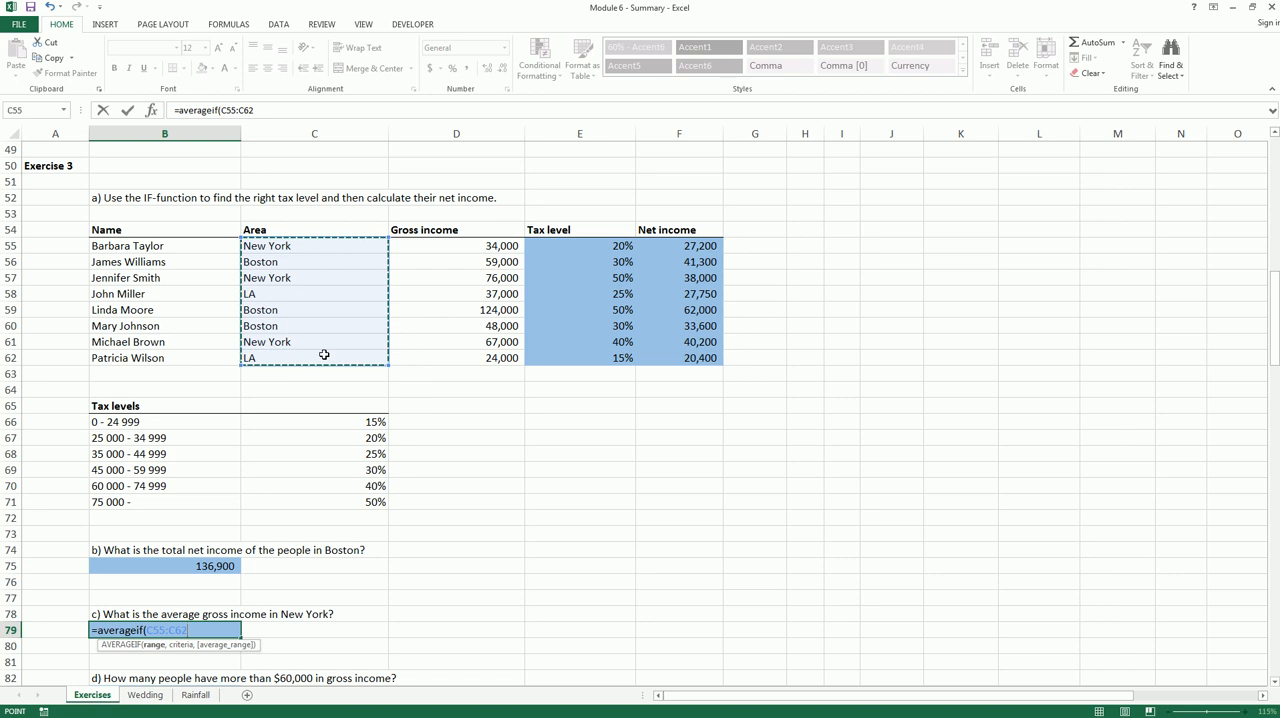
text(,"Me)
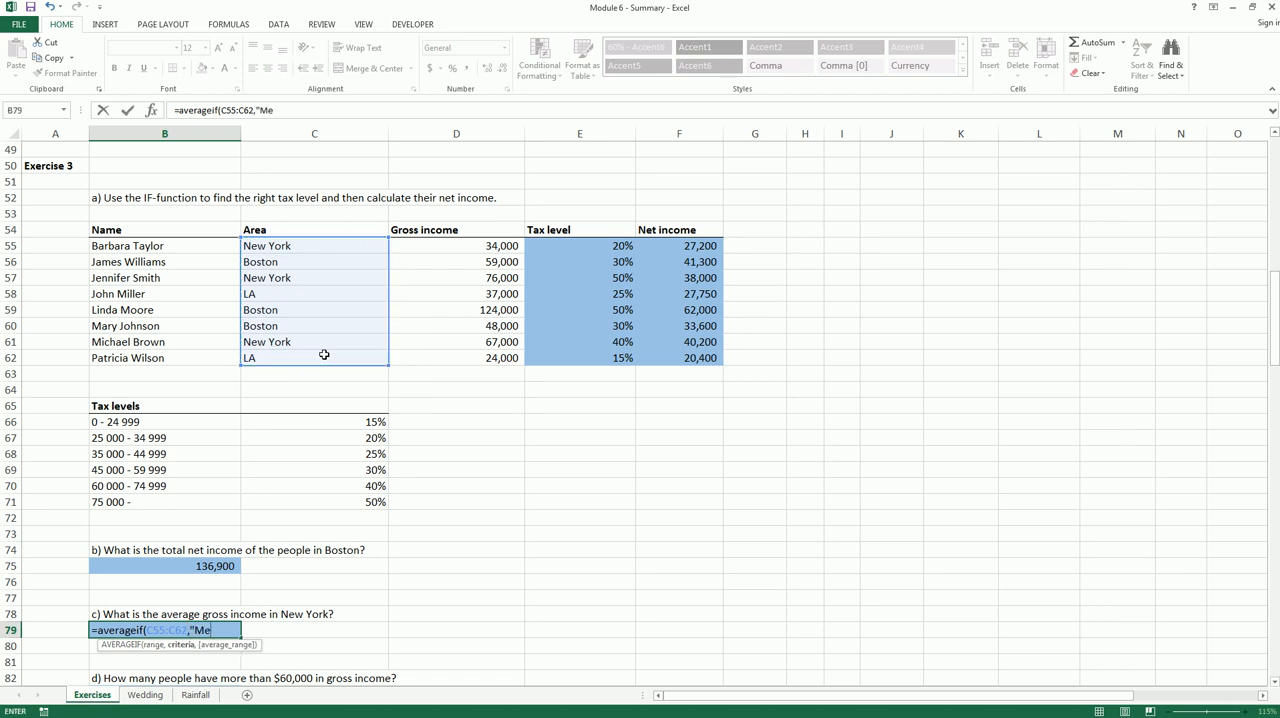
key(BackSpace)
key(BackSpace)
text(New U)
key(BackSpace)
text(York)
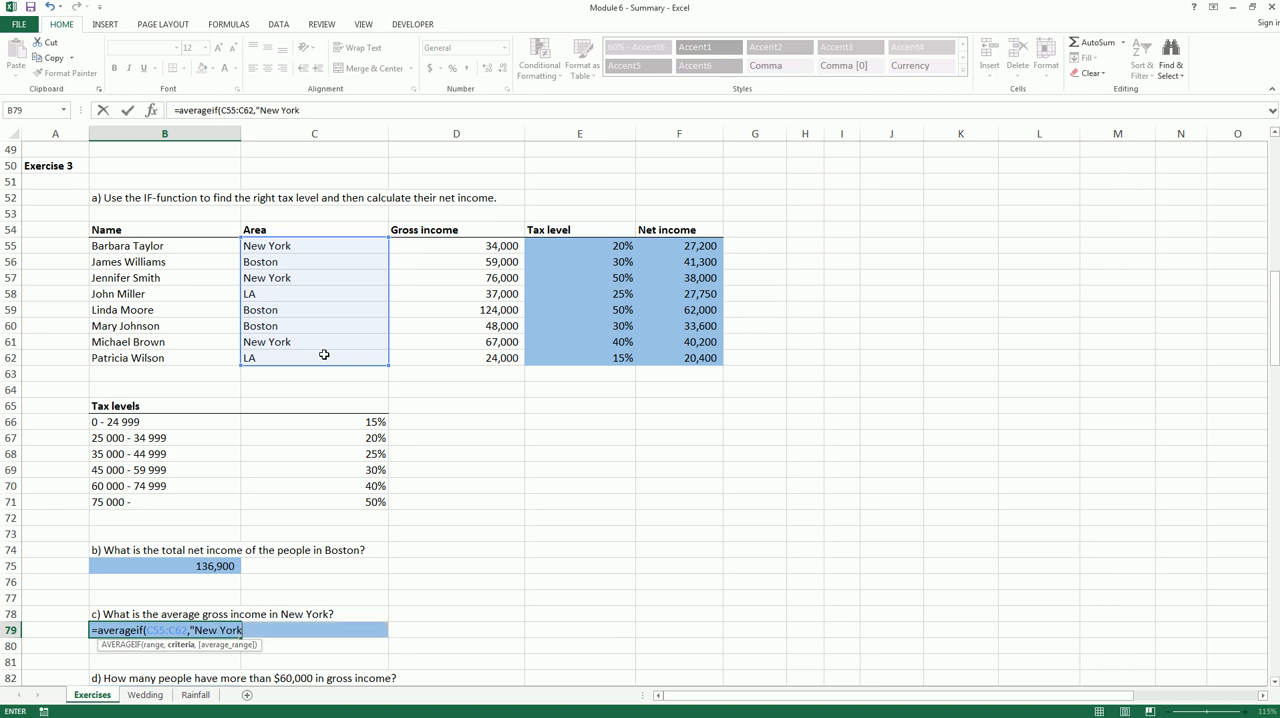
text(",)
drag(486, 248, 472, 352)
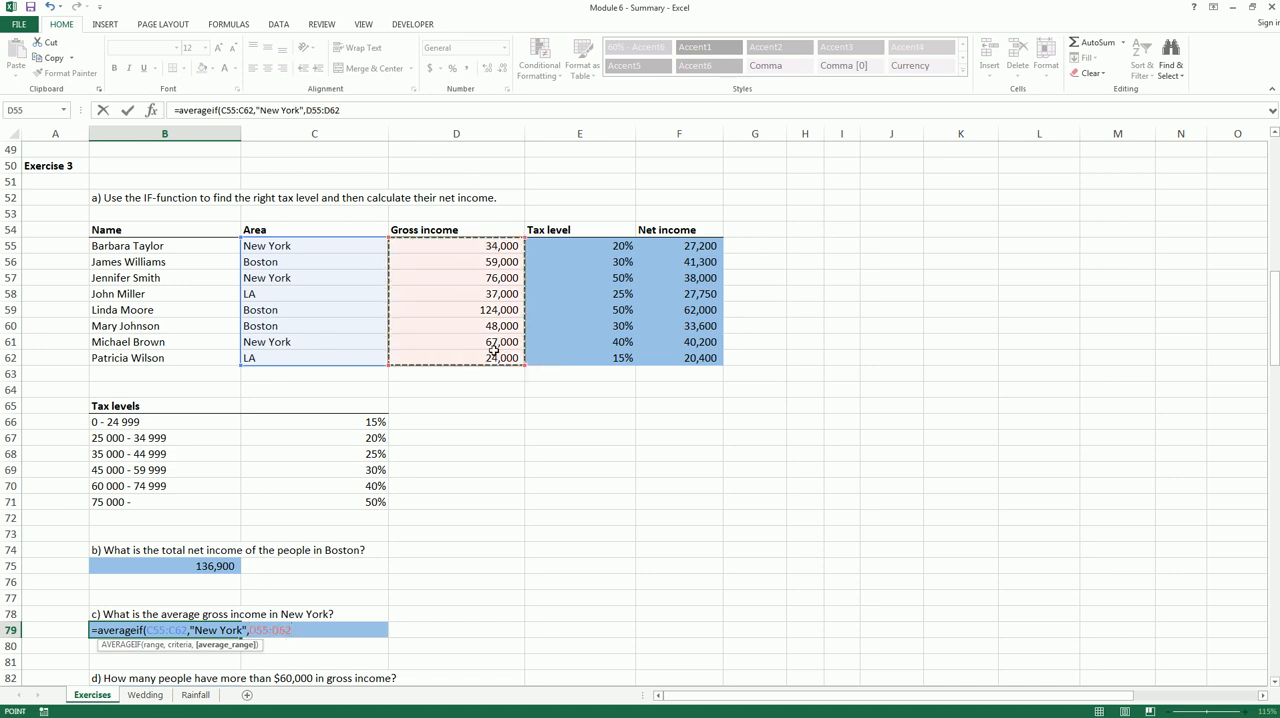
text())
key(Return)
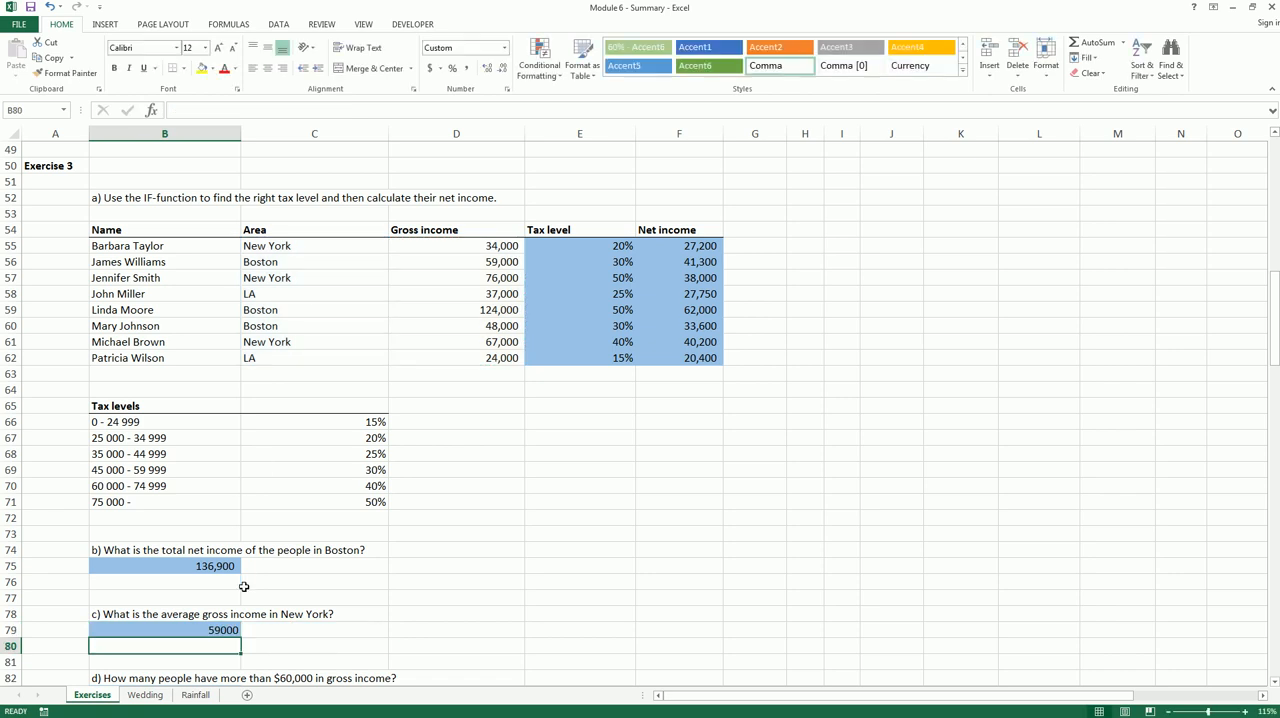
Format the New York average in B79 with a thousands separator and no decimals
click(232, 627)
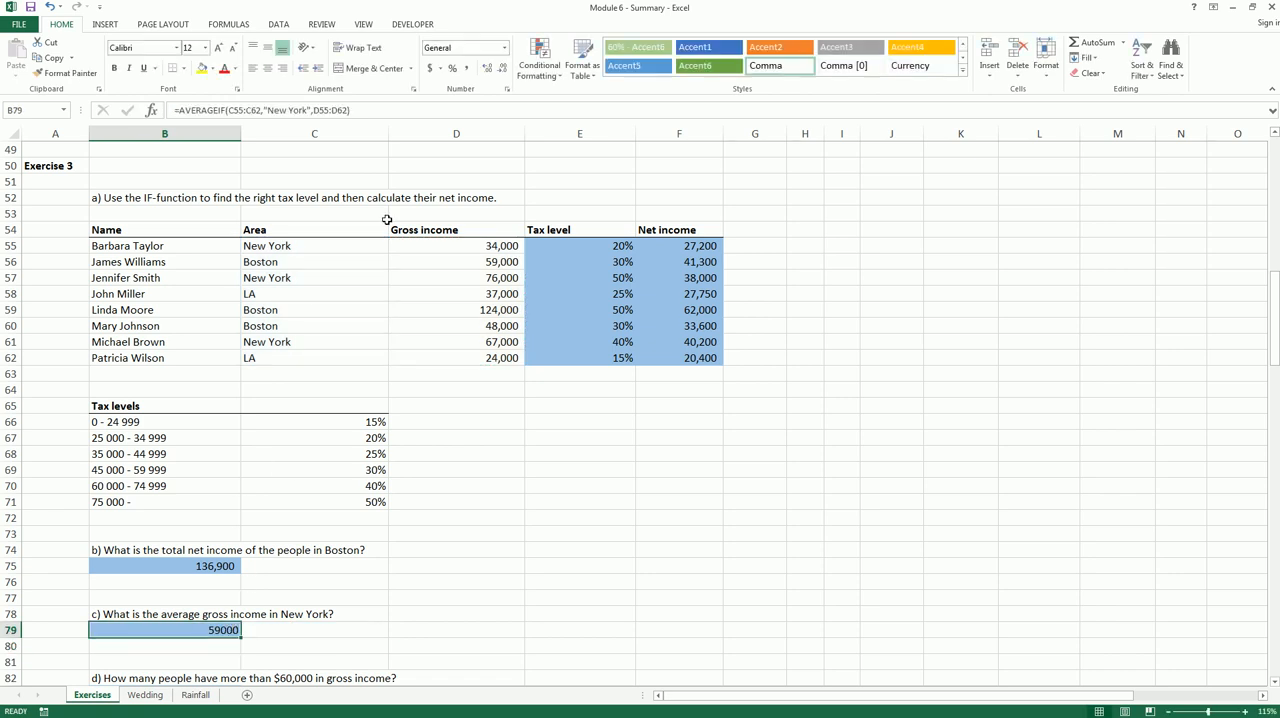
click(466, 68)
click(501, 70)
click(501, 75)
Count the people with gross income above $60,000 in B83 with the formula =COUNTIF(D55:D62,">60000") and check it against the Gross income column
scroll(388, 425, down, 2)
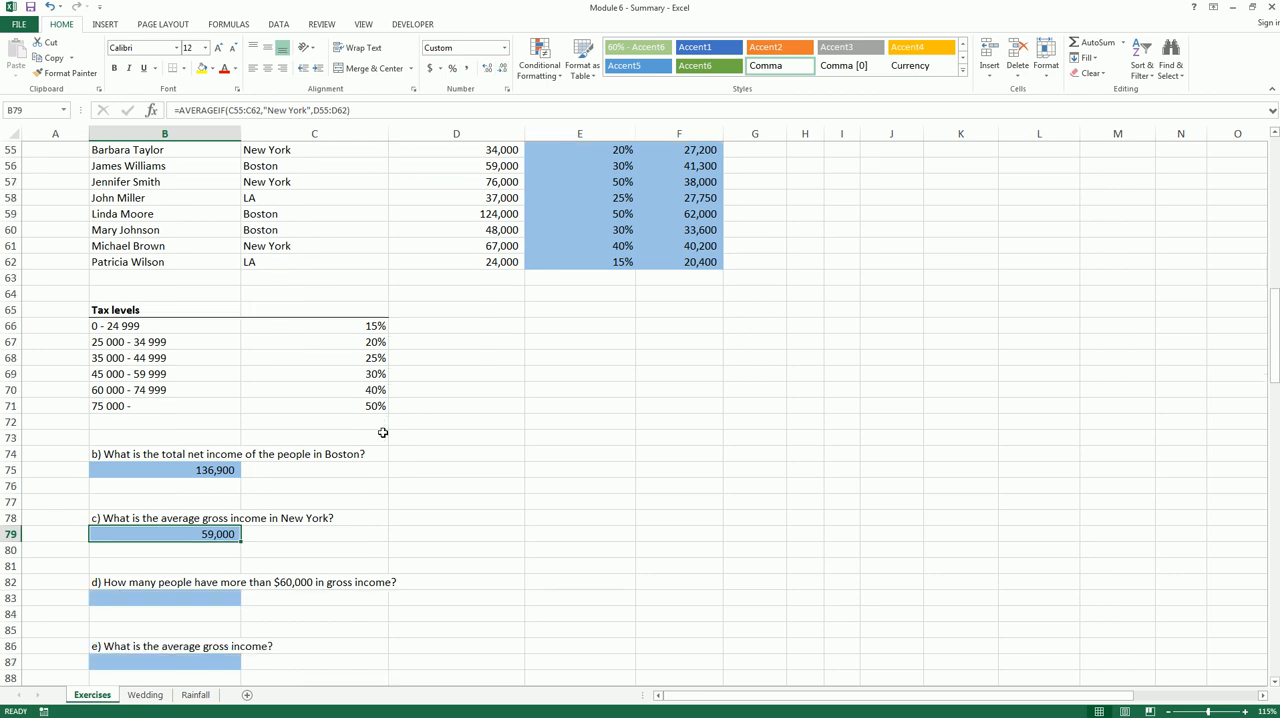
click(165, 599)
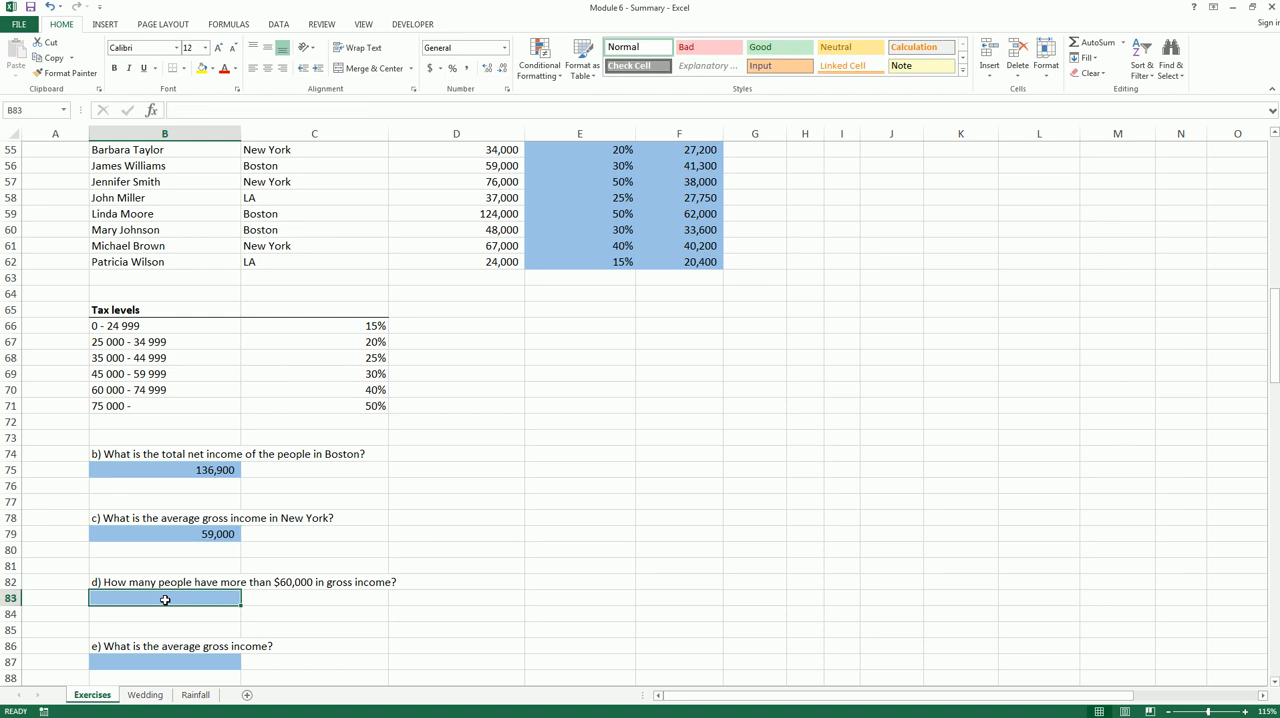
text(=coun)
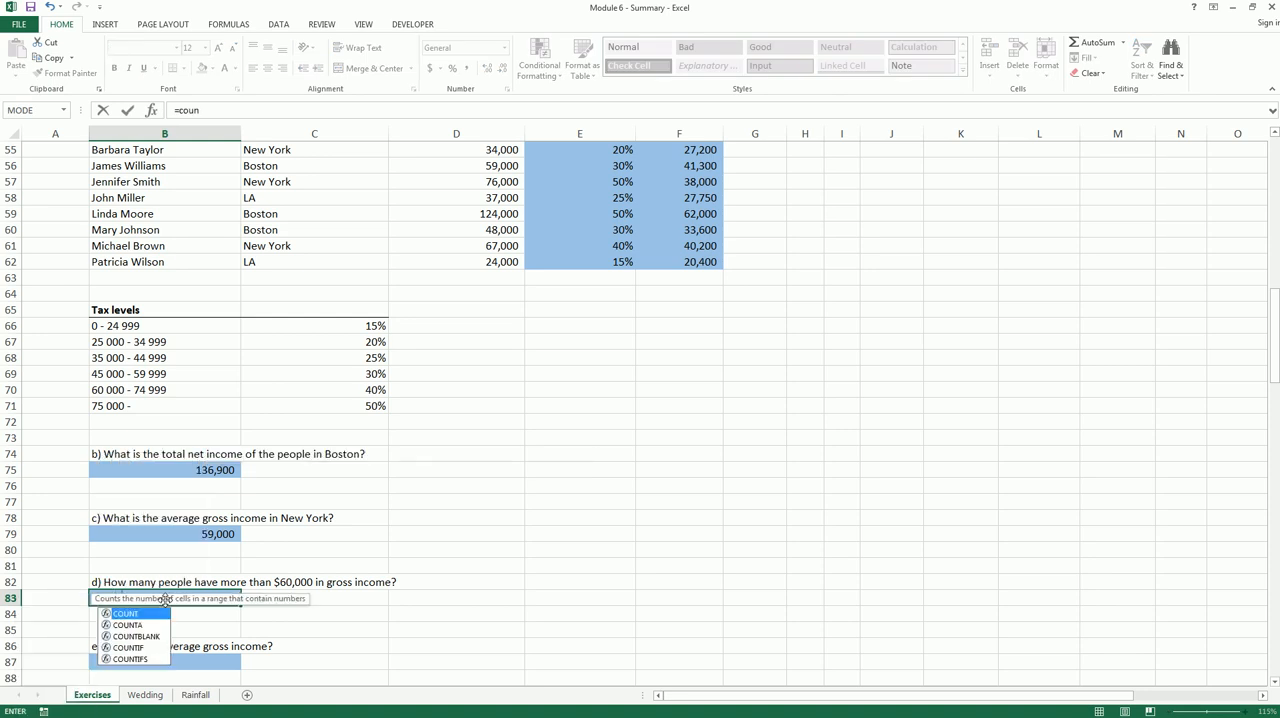
text(tif()
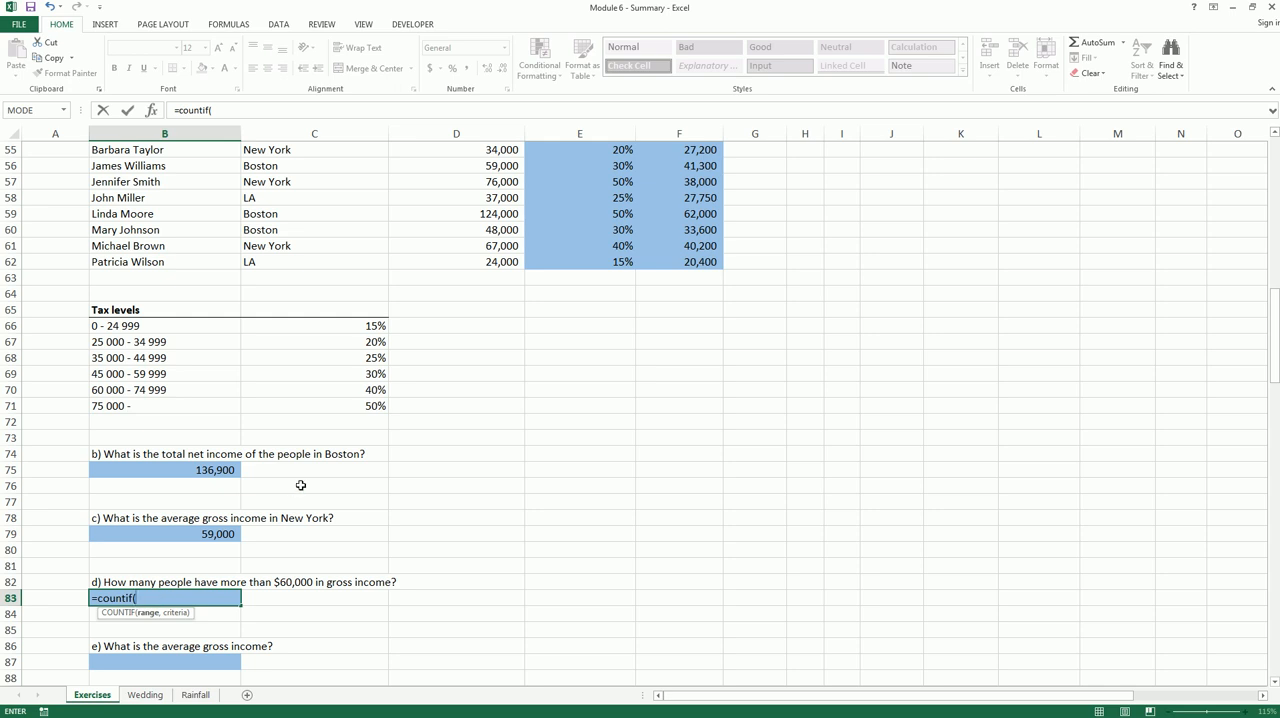
scroll(306, 484, up, 1)
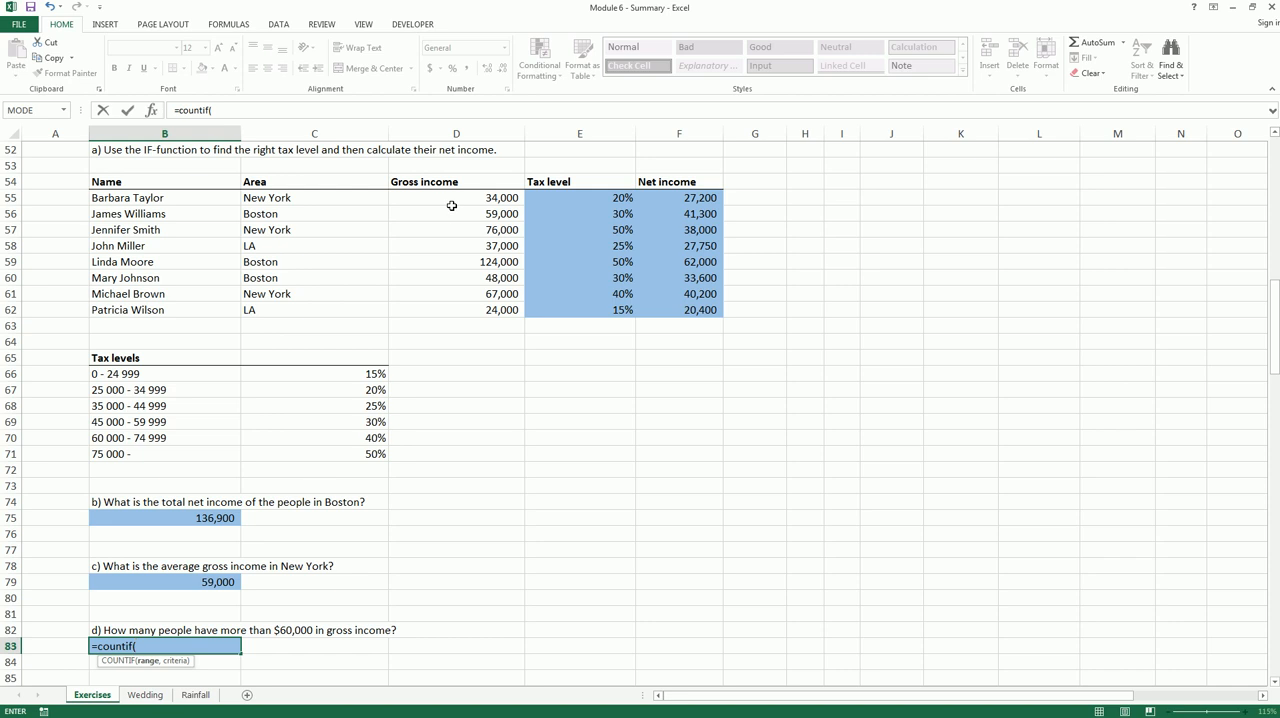
drag(467, 200, 468, 306)
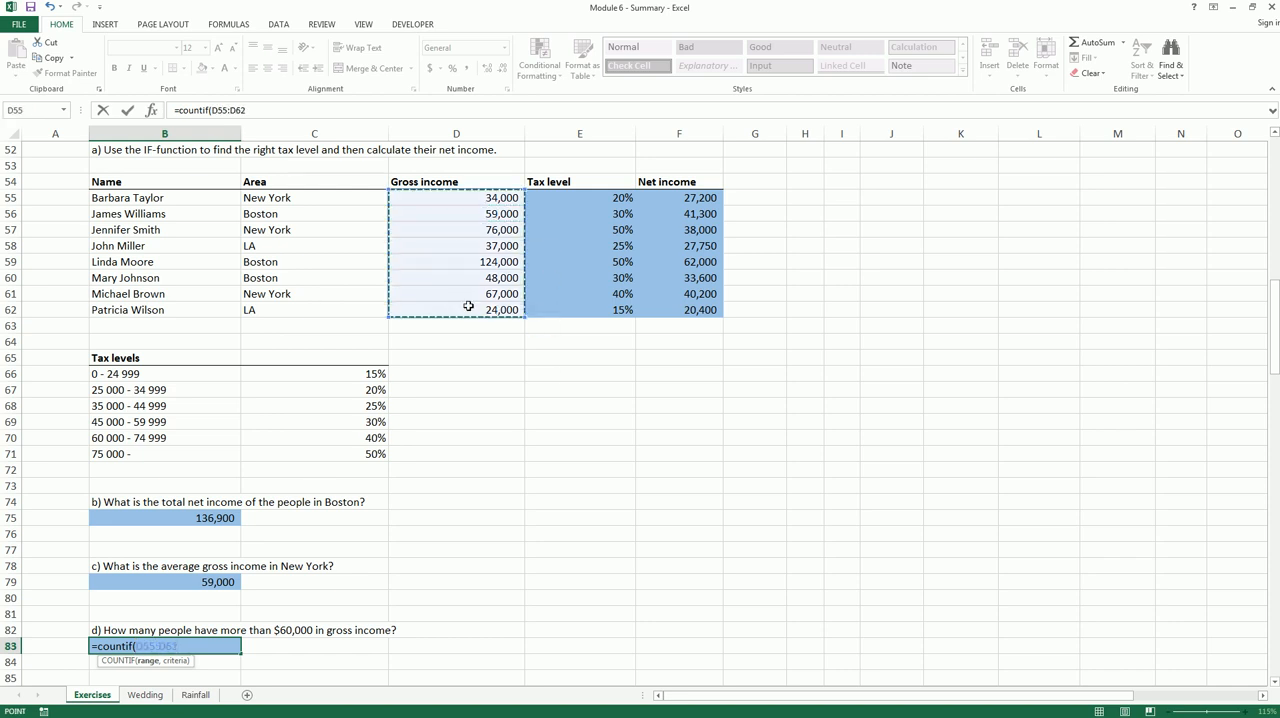
text(,)
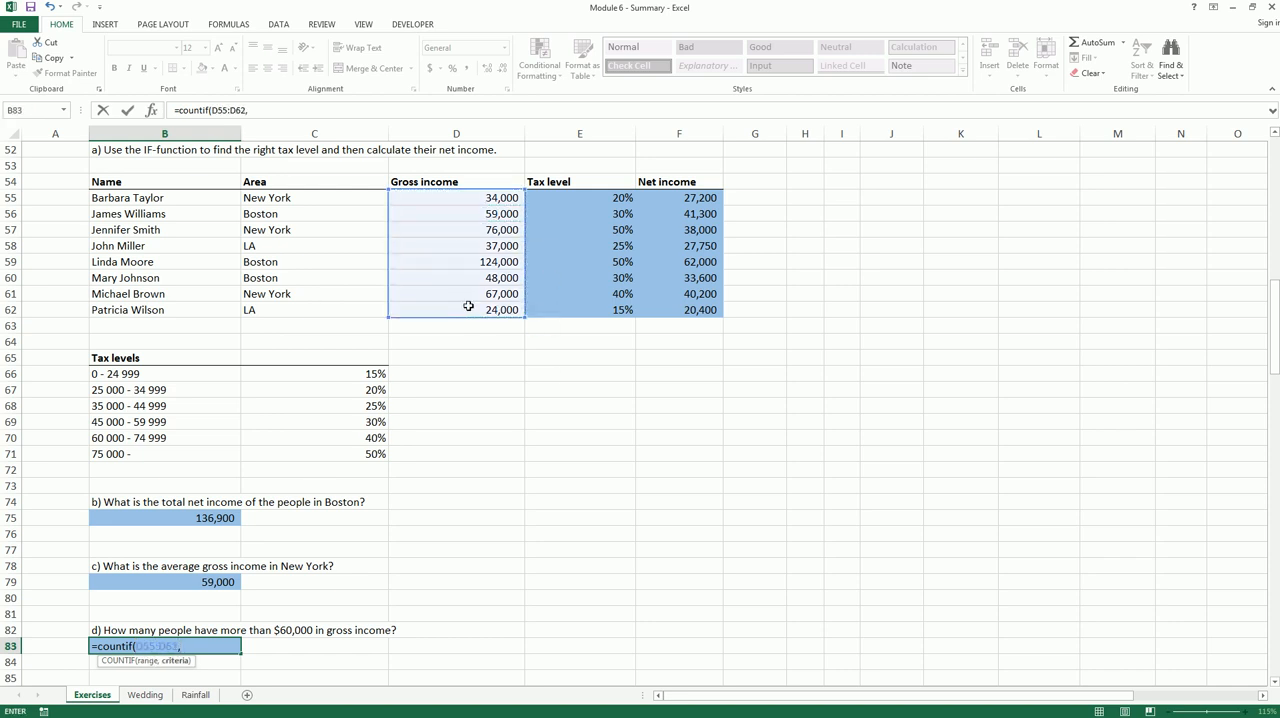
text(">60000"))
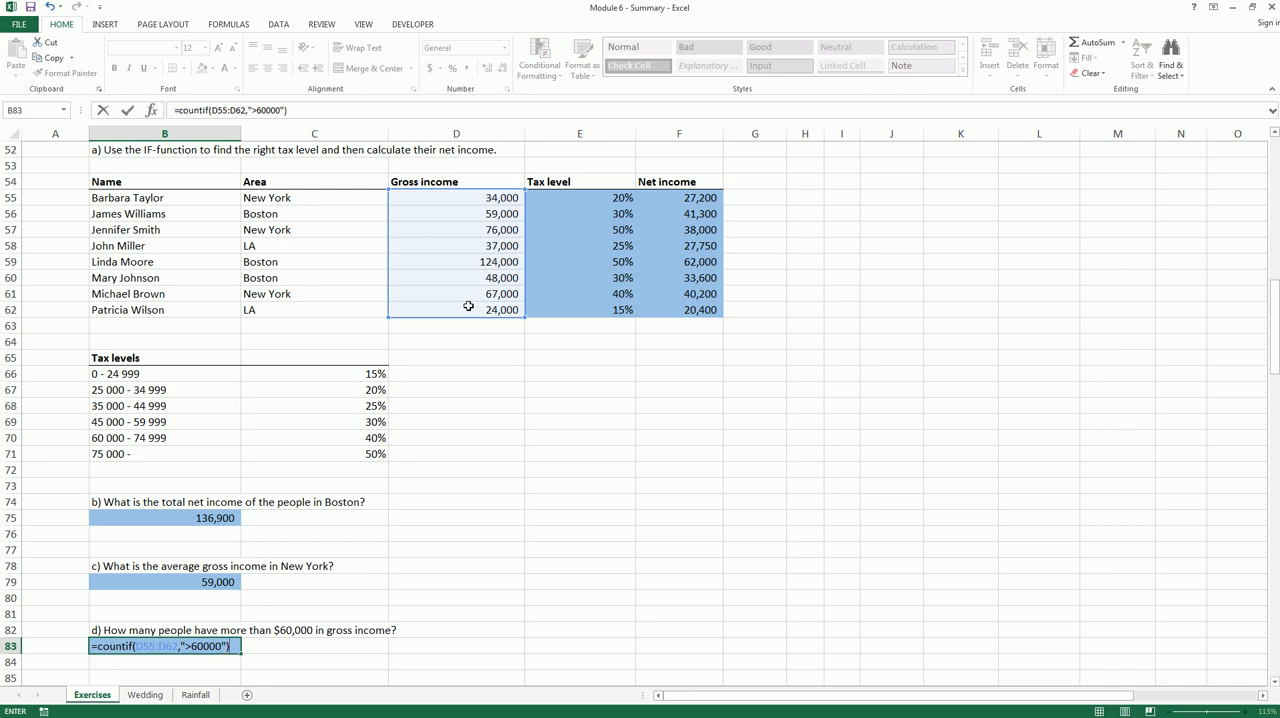
key(Return)
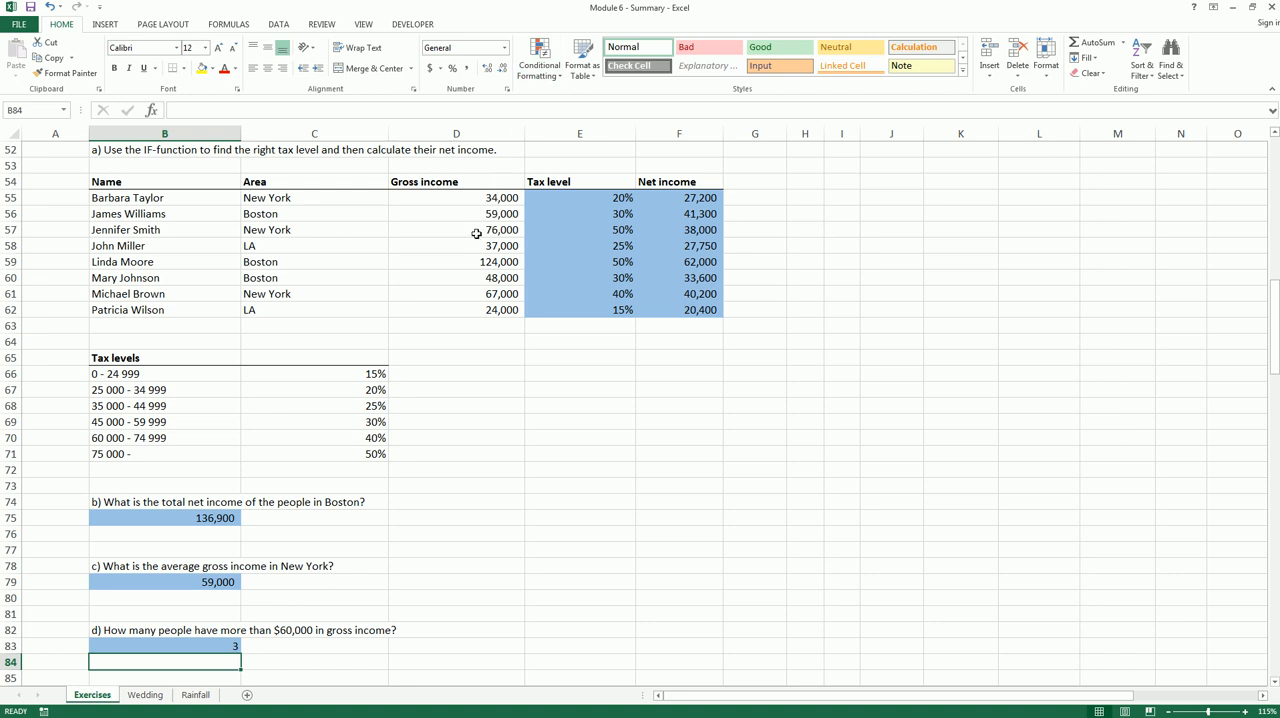
mouse_move(484, 239)
mouse_down()
mouse_move(507, 236)
mouse_move(510, 298)
mouse_up()
Calculate the average gross income in B87 with the formula =AVERAGE(D55:D62)
scroll(477, 305, down, 2)
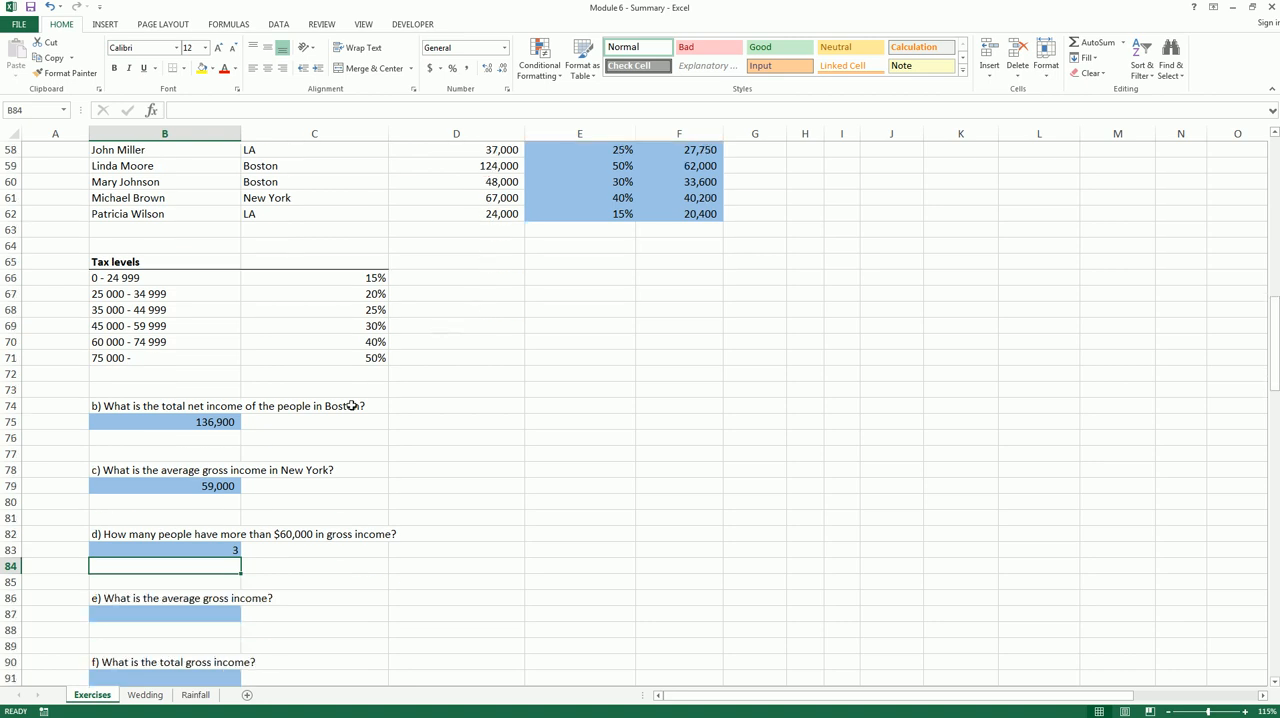
click(219, 613)
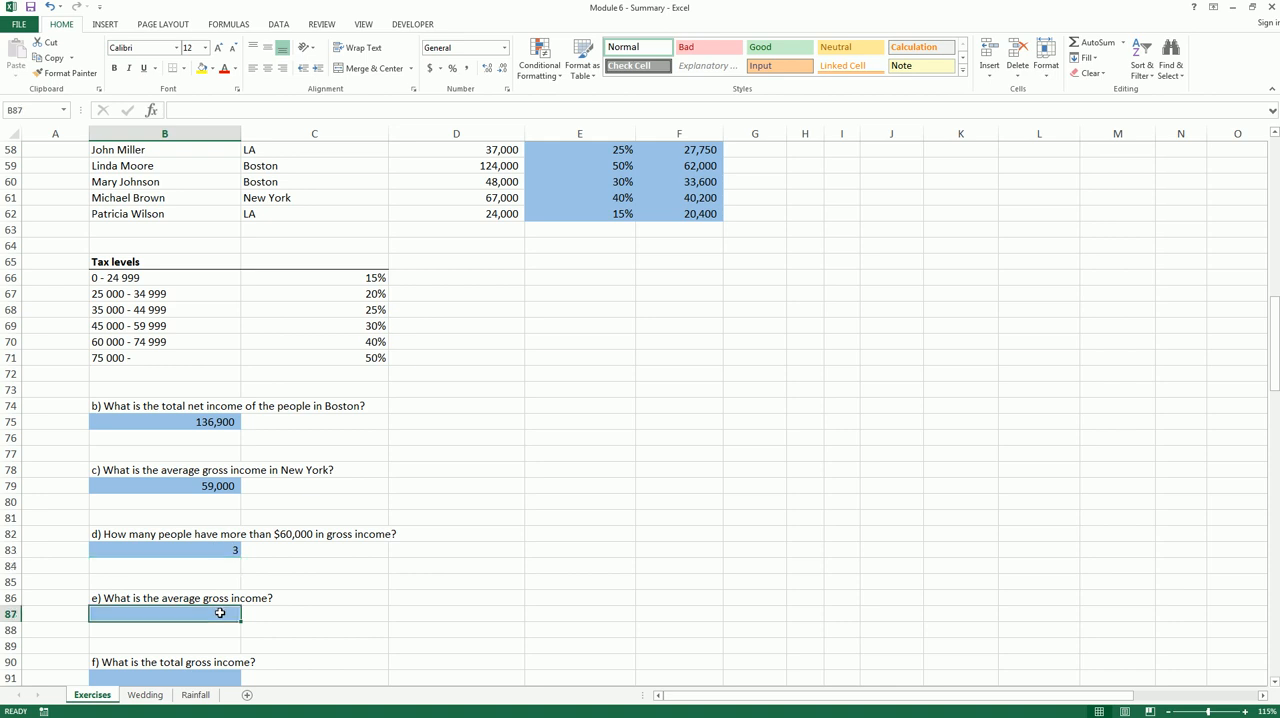
text(=)
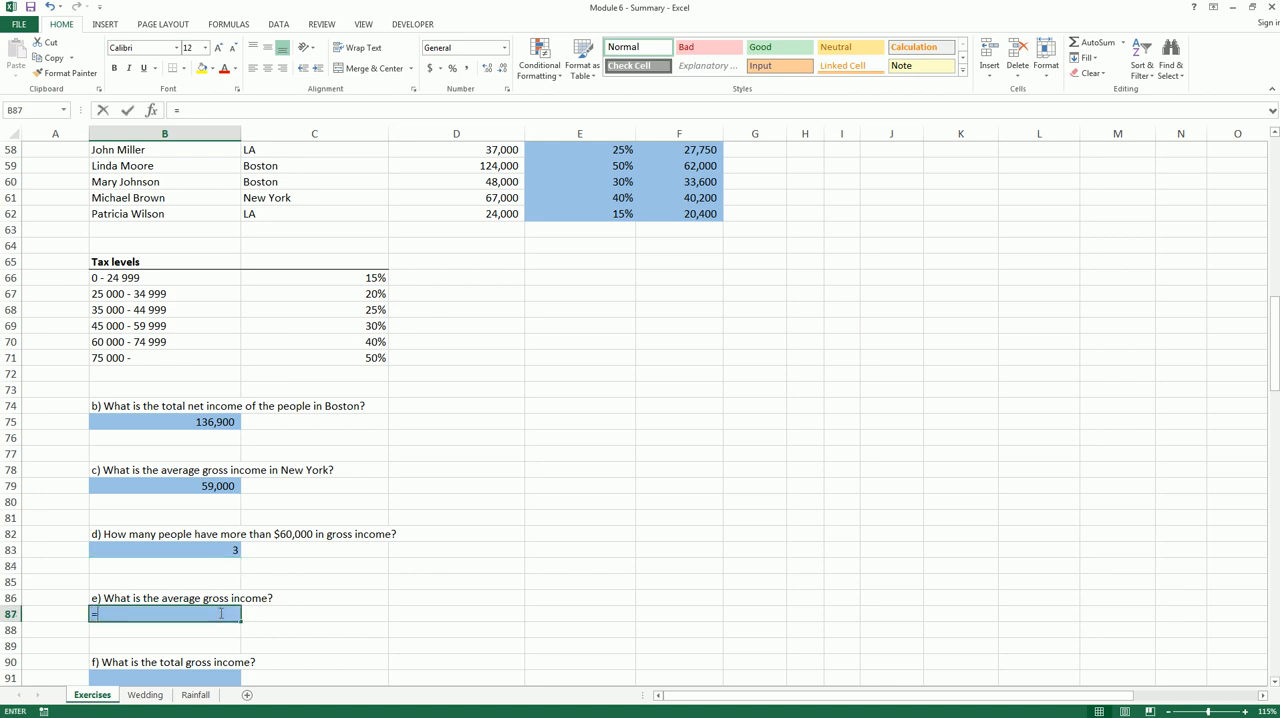
text(average()
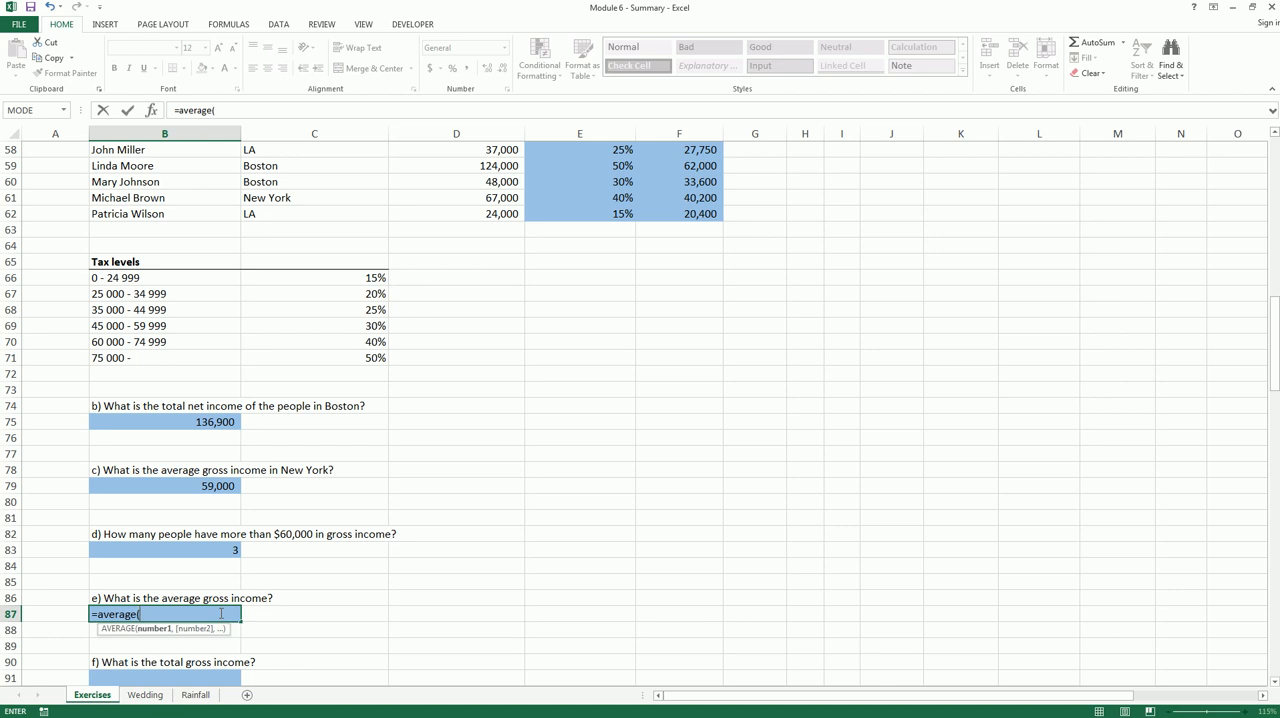
scroll(379, 547, up, 2)
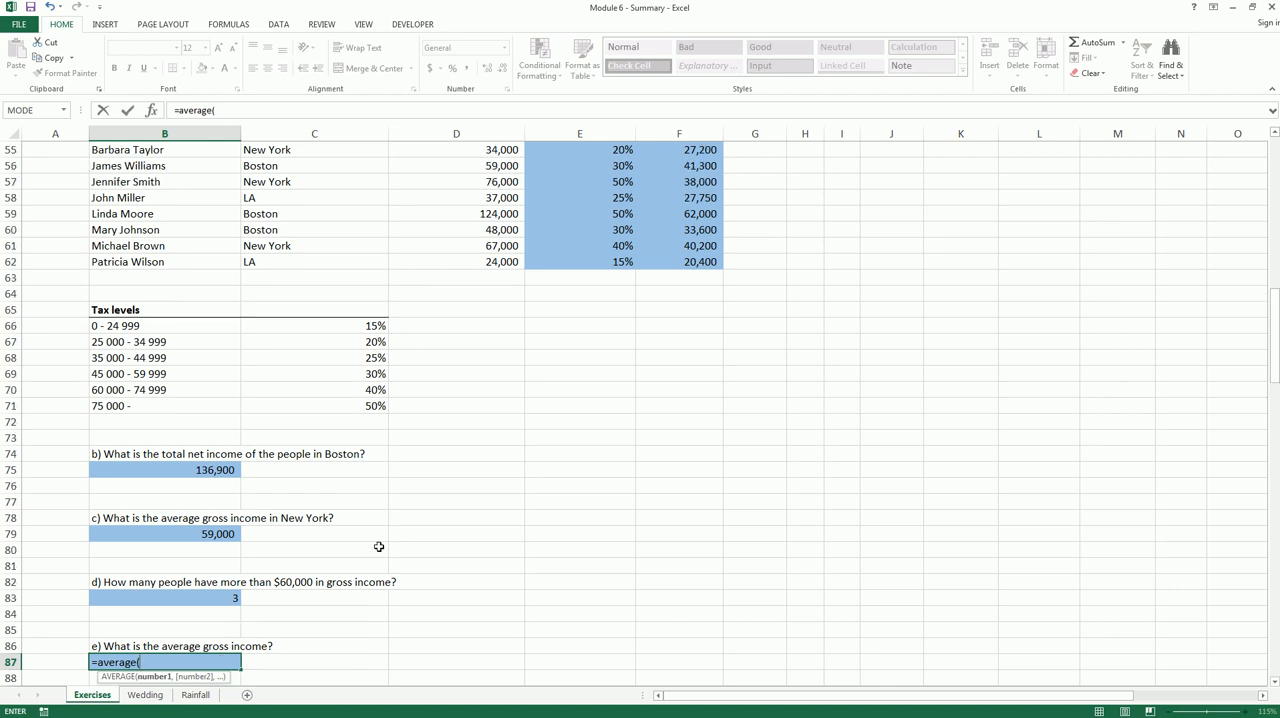
drag(503, 203, 490, 310)
key(Return)
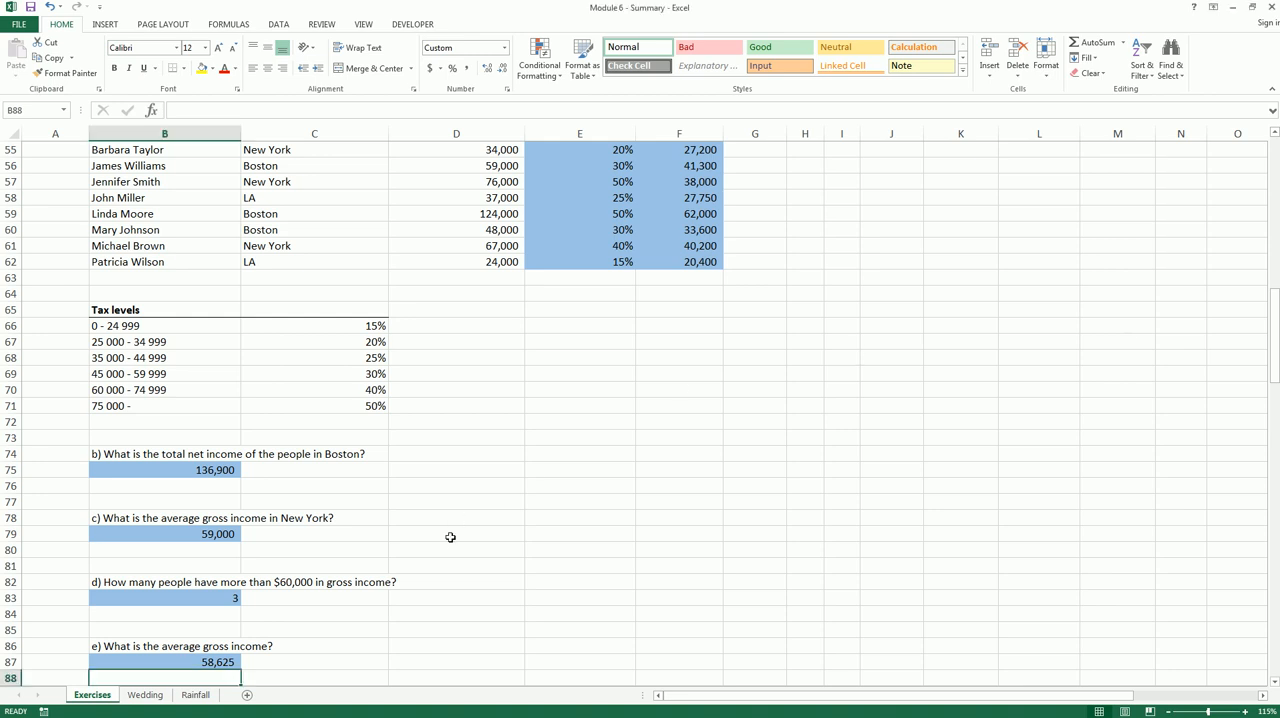
click(450, 537)
Calculate the total gross income in B91 with the formula =SUM(D55:D62)
scroll(450, 537, down, 2)
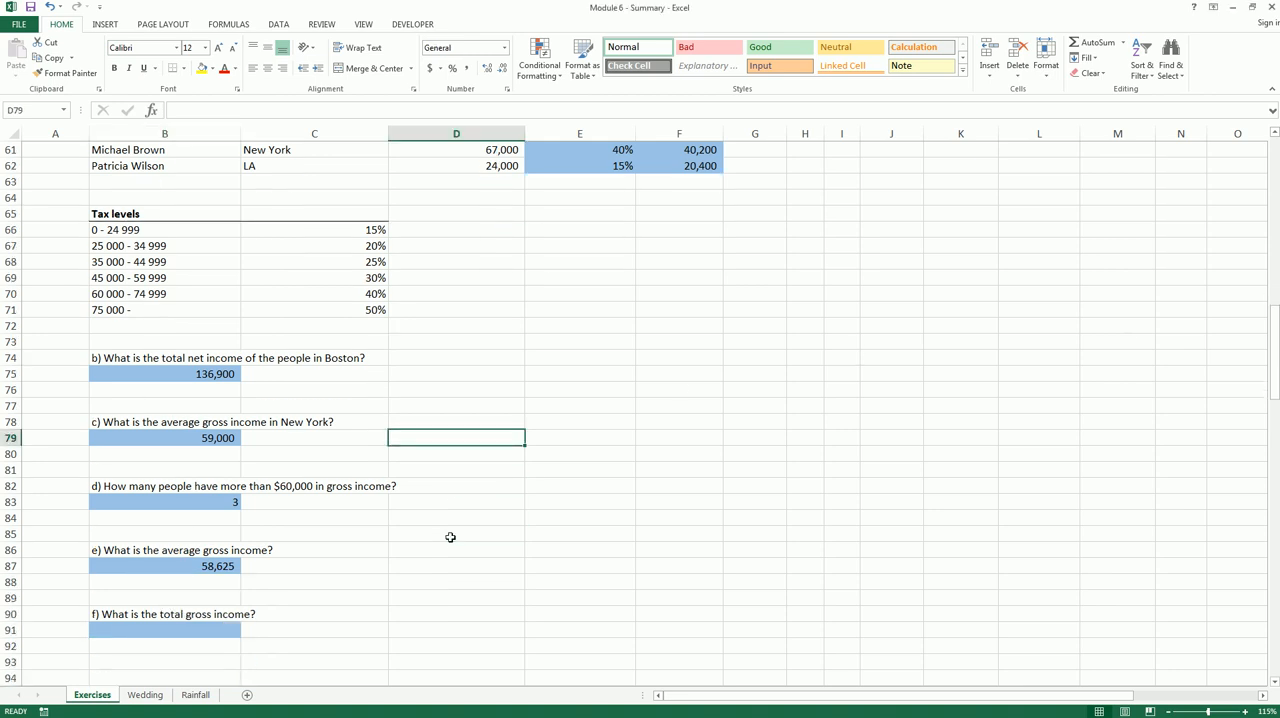
click(207, 630)
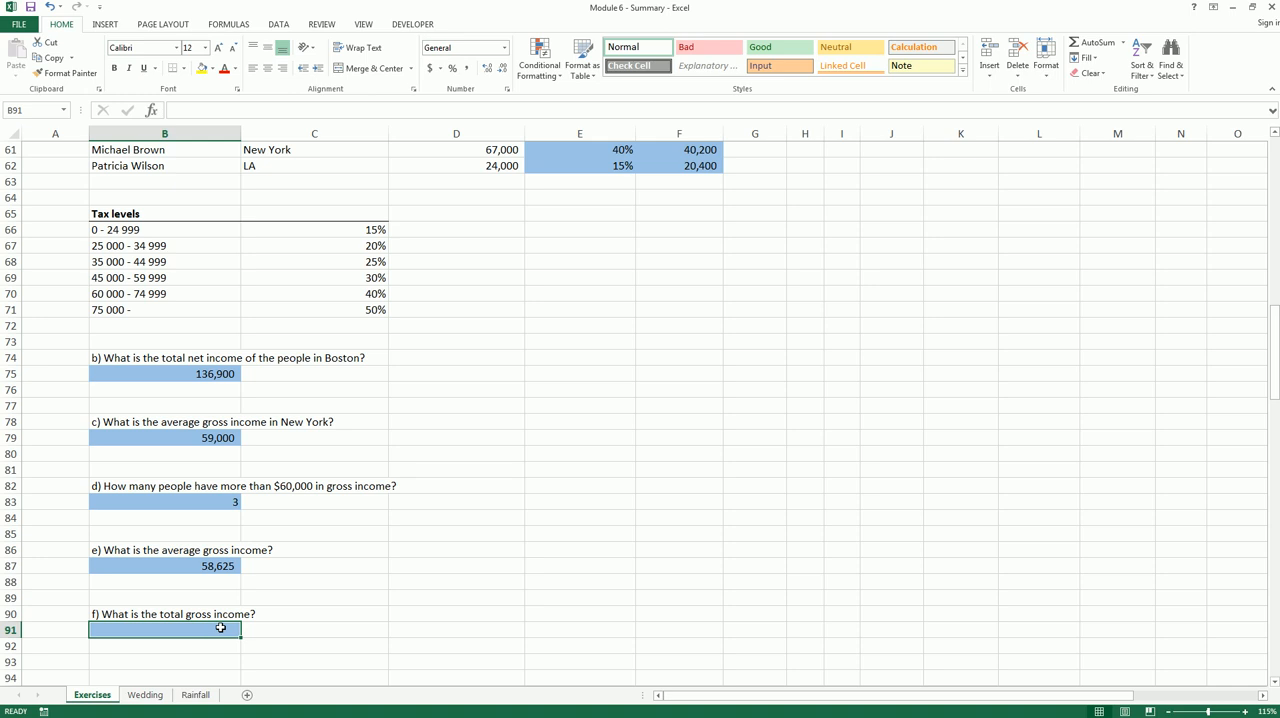
text(=)
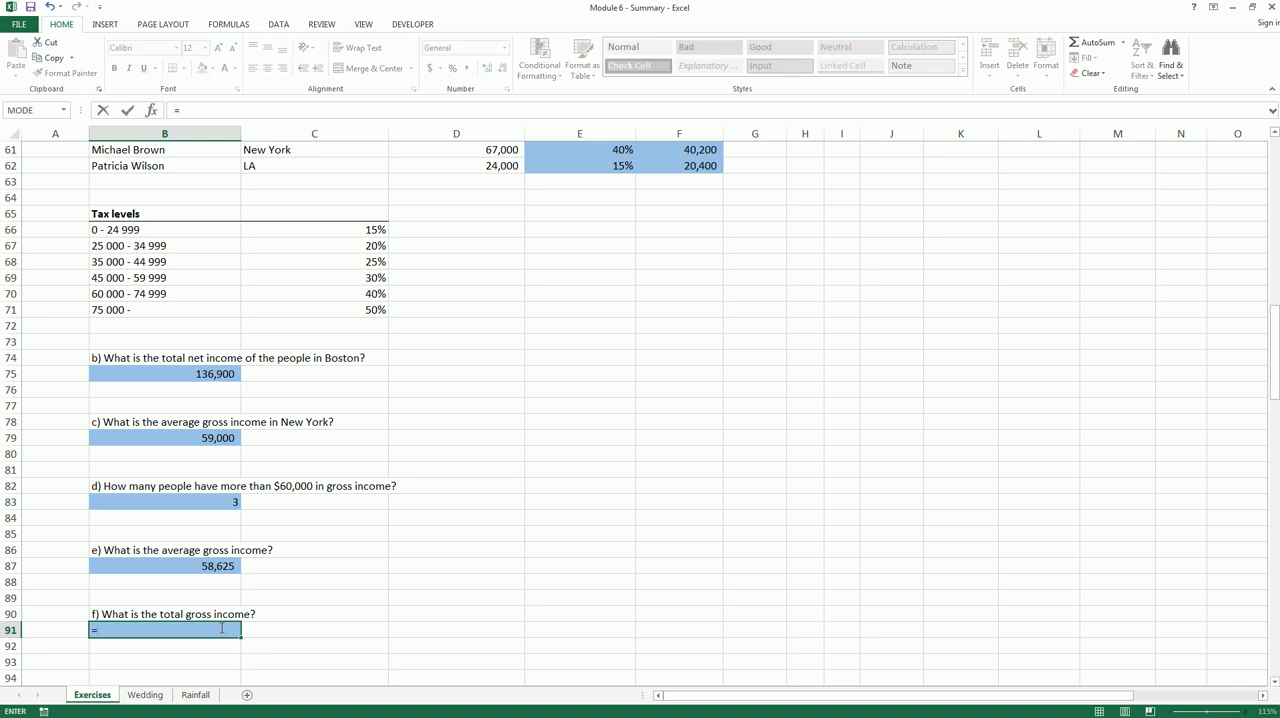
text(sum()
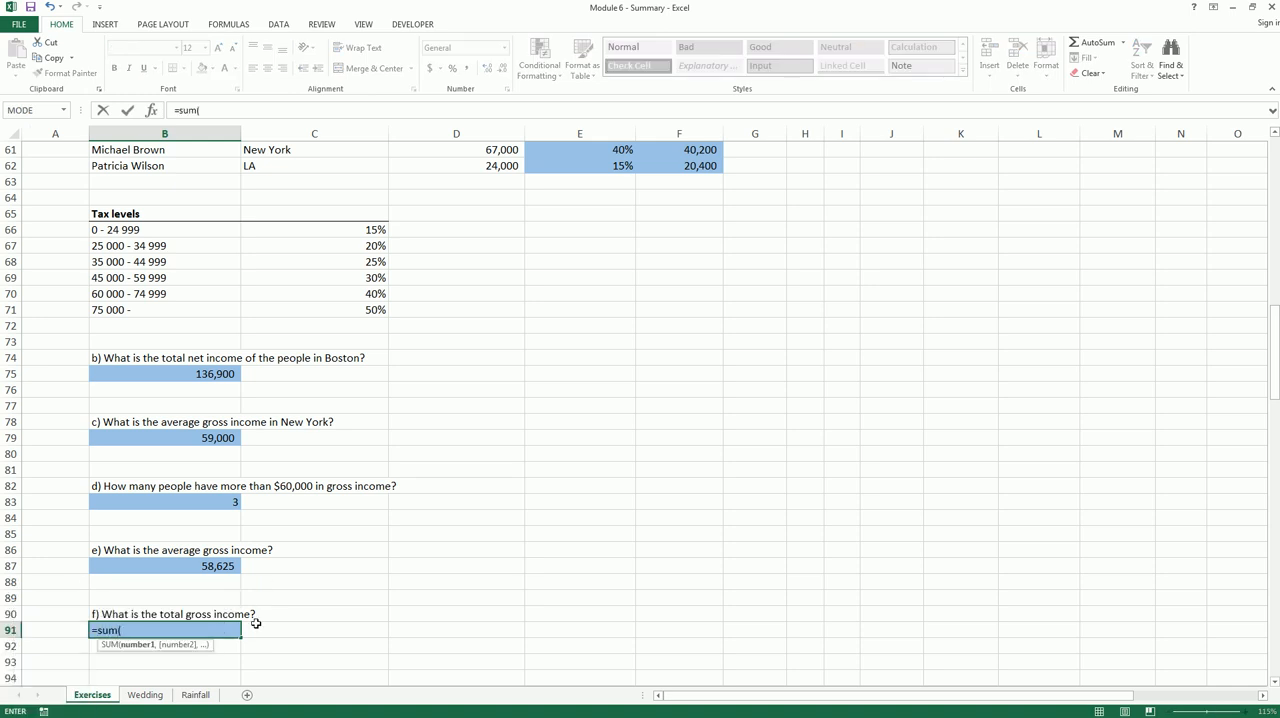
scroll(357, 509, up, 1)
scroll(357, 509, down, 1)
scroll(357, 509, up, 3)
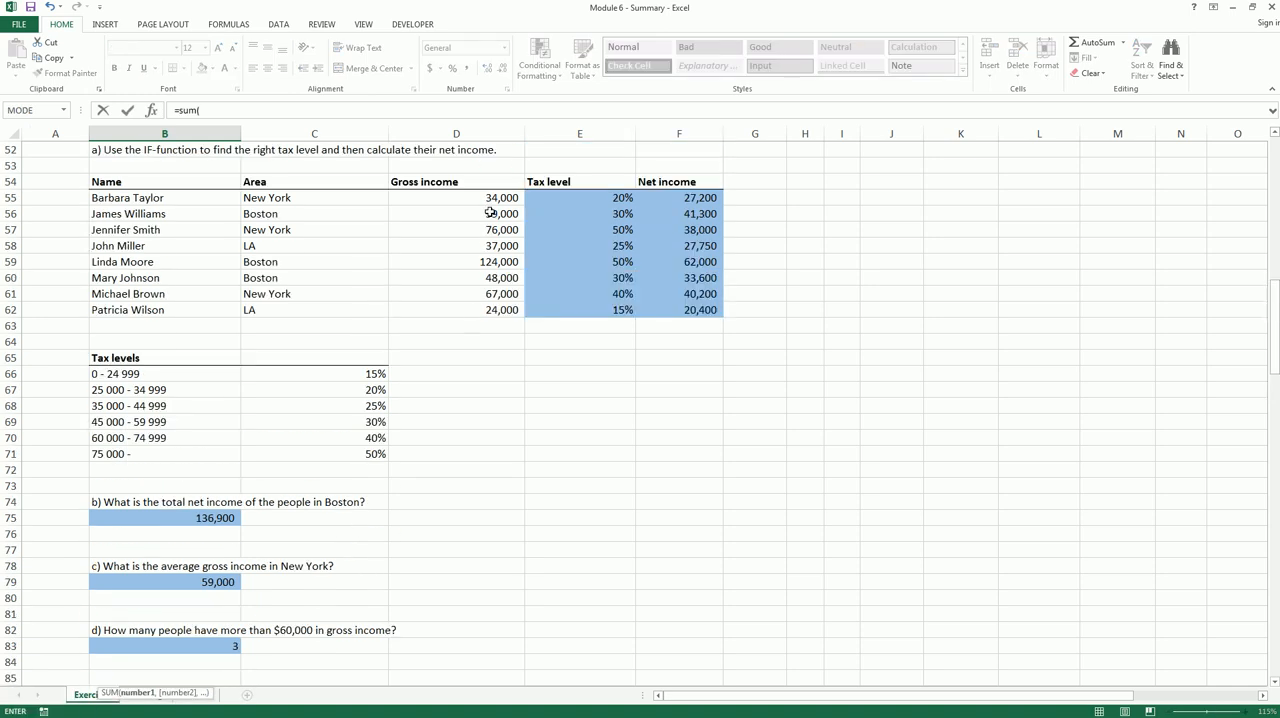
drag(492, 197, 490, 311)
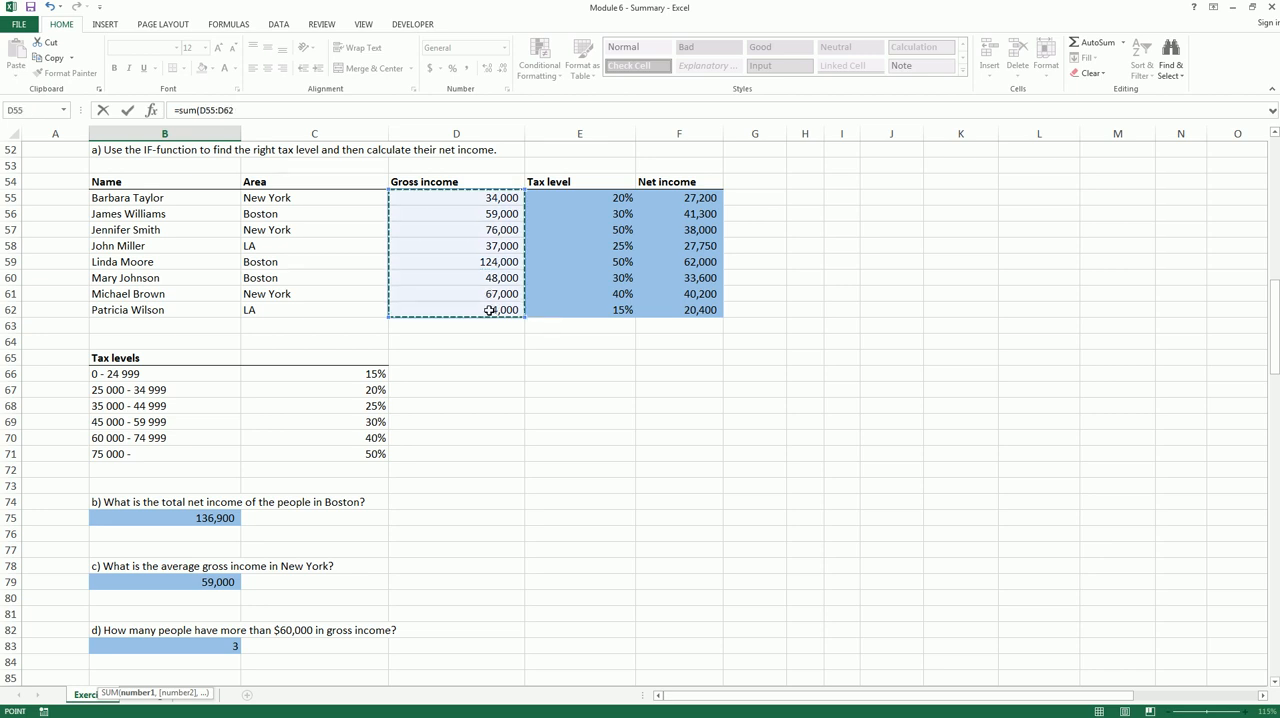
key(Return)
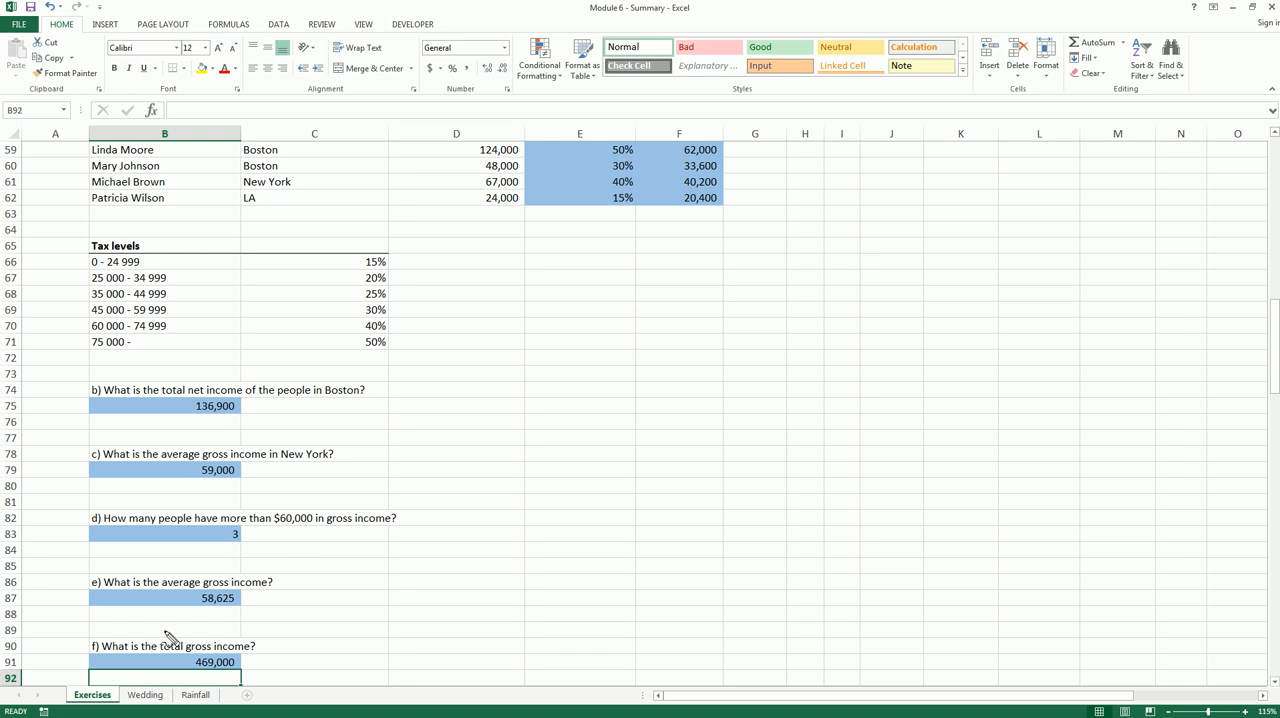
Review the Exercise 3 income table, tax levels and answers b to f, down to the start of Exercise 4
mouse_move(165, 640)
mouse_down()
mouse_move(263, 651)
mouse_move(222, 681)
mouse_up()
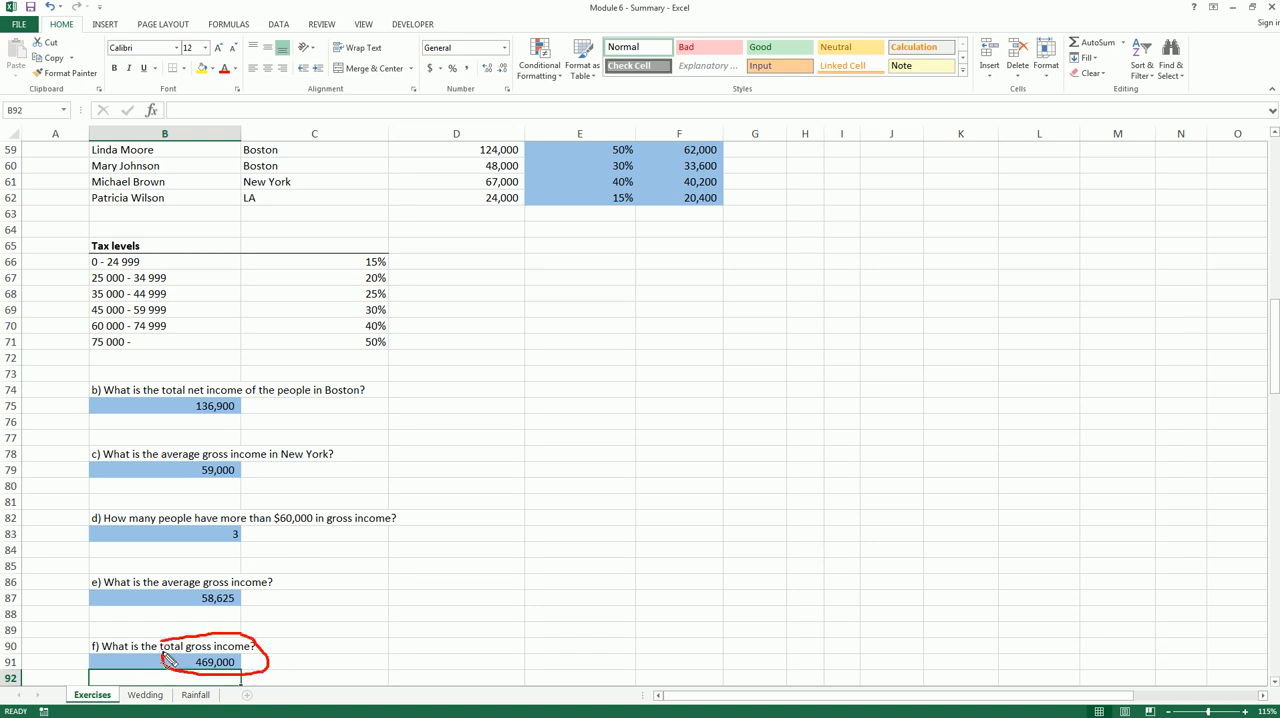
click(420, 548)
scroll(420, 546, down, 1)
scroll(420, 546, down, 1)
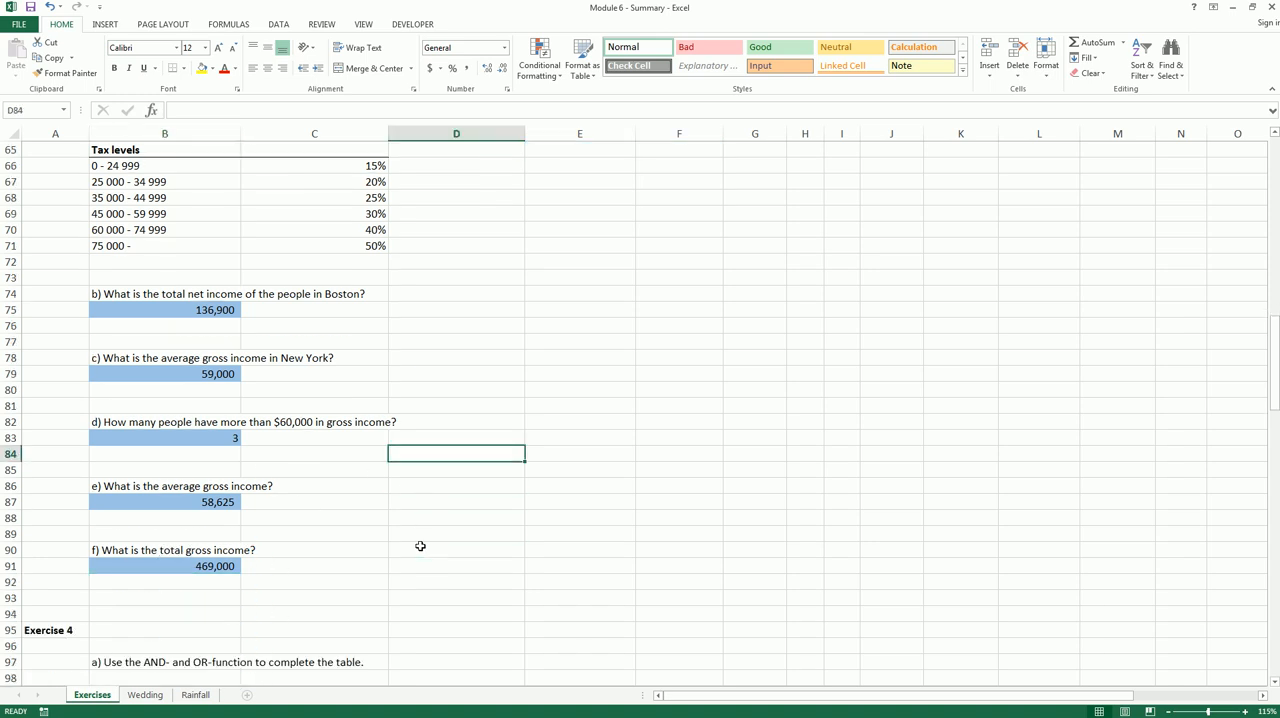
scroll(420, 546, up, 4)
scroll(420, 546, up, 1)
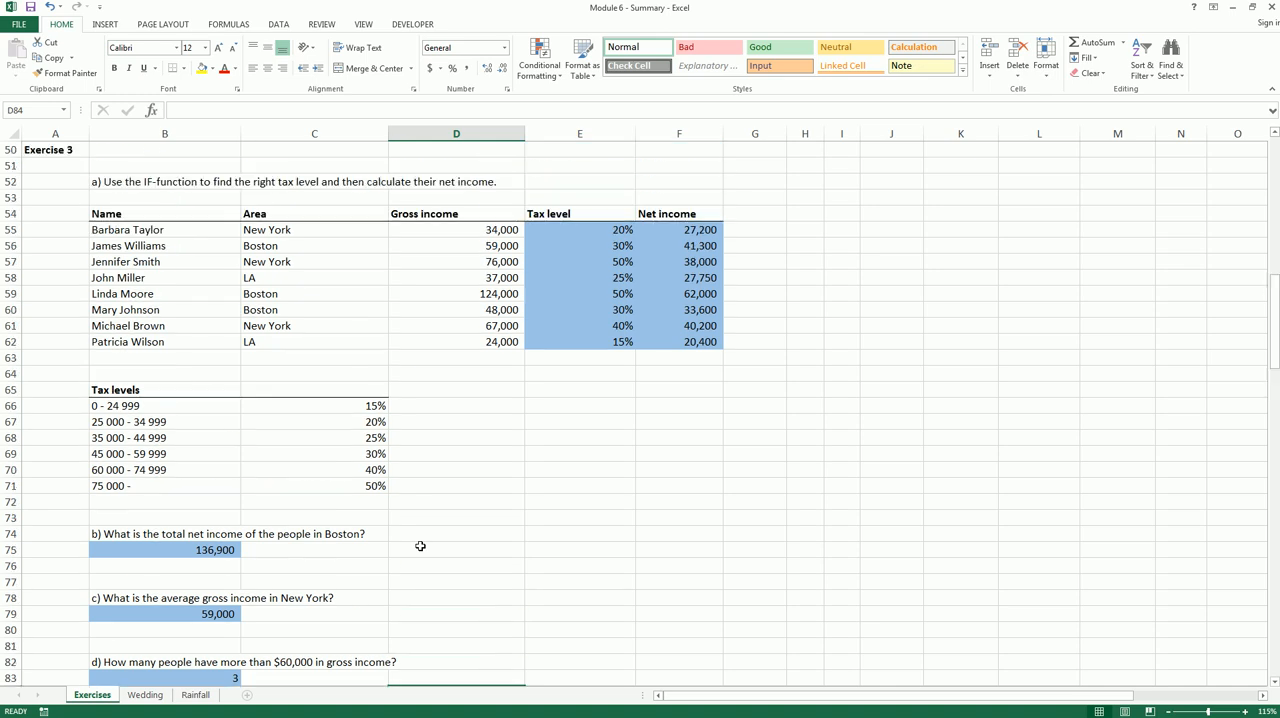
scroll(420, 546, down, 4)
scroll(421, 548, up, 3)
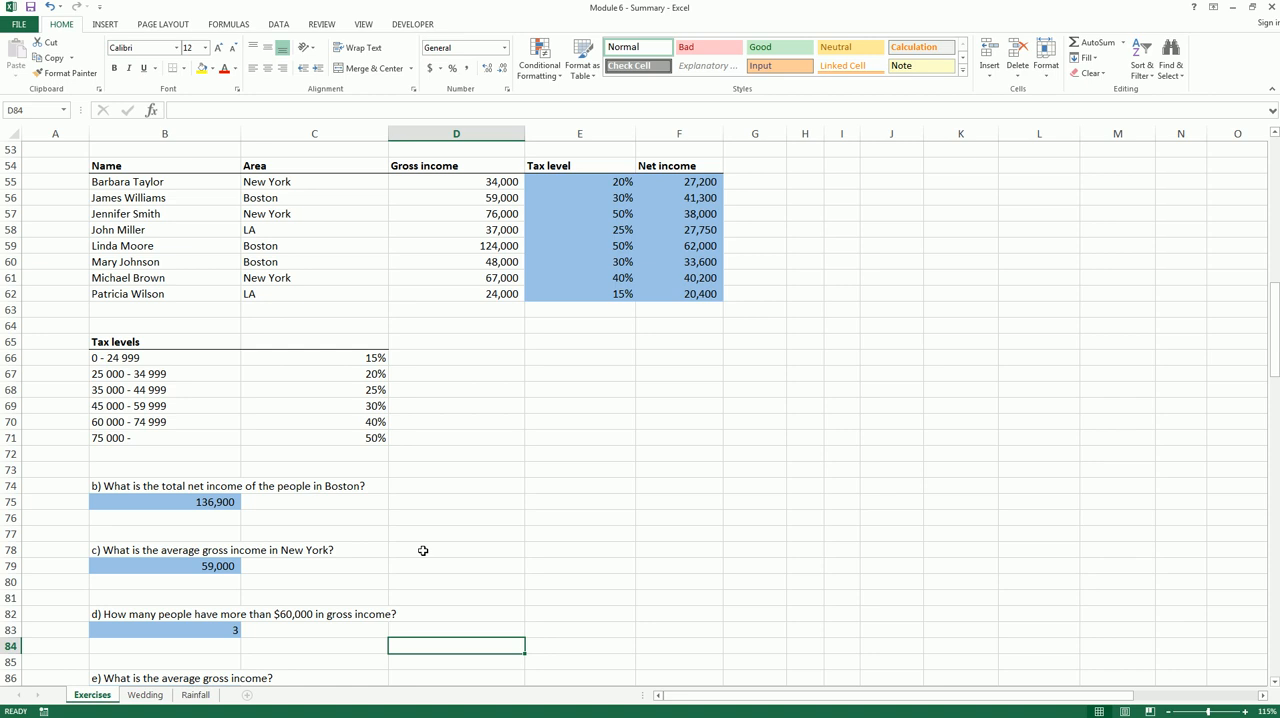
scroll(412, 522, down, 6)
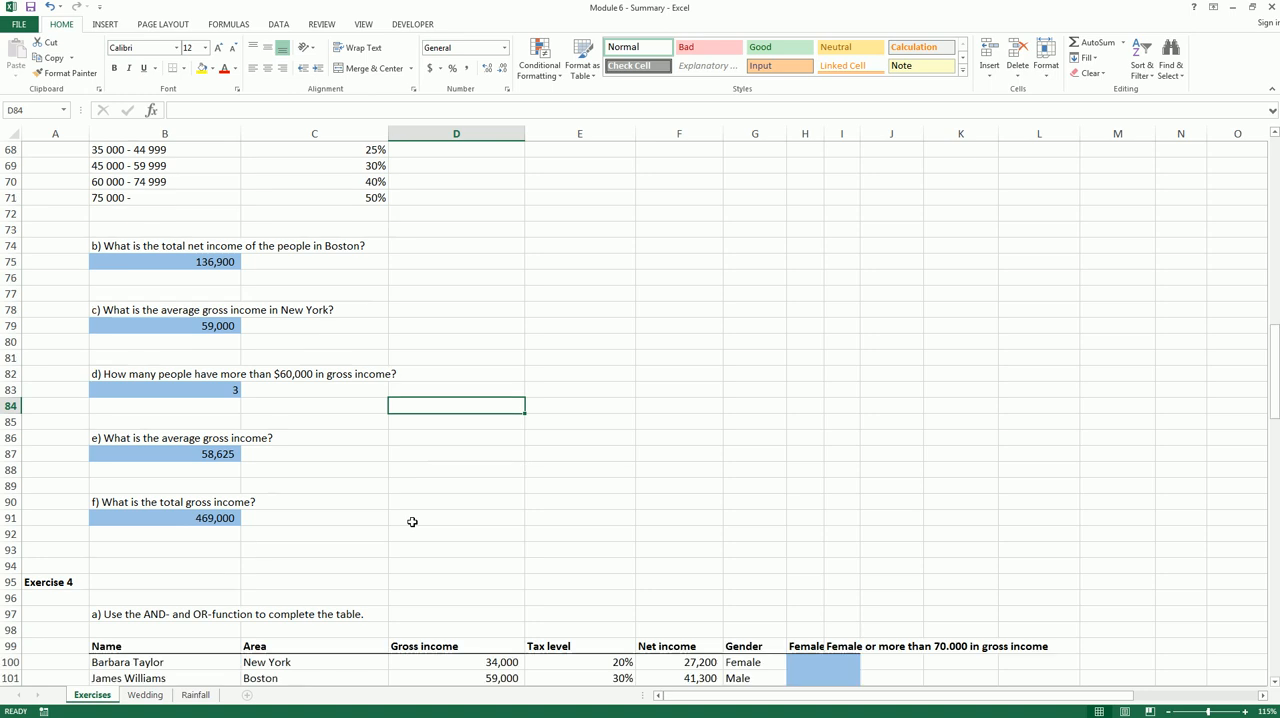